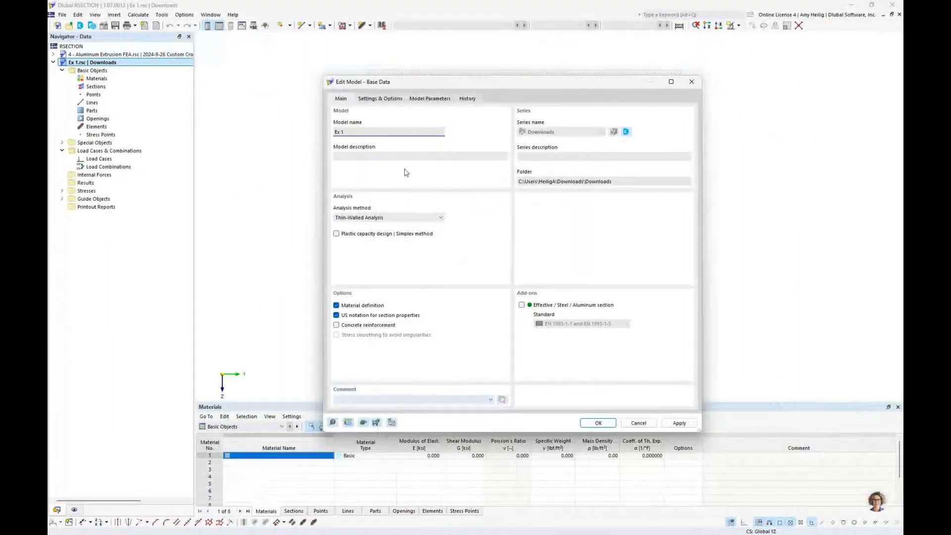
Keep Thin-Walled Analysis as the analysis method and accept the model's base data.
{"action": "left_click", "coordinate": [393, 219]}
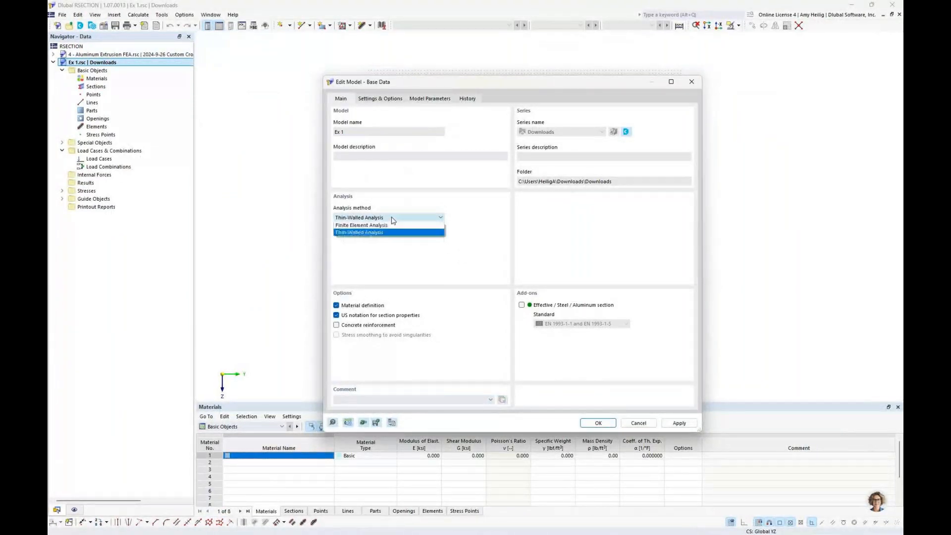
{"action": "left_click", "coordinate": [394, 248]}
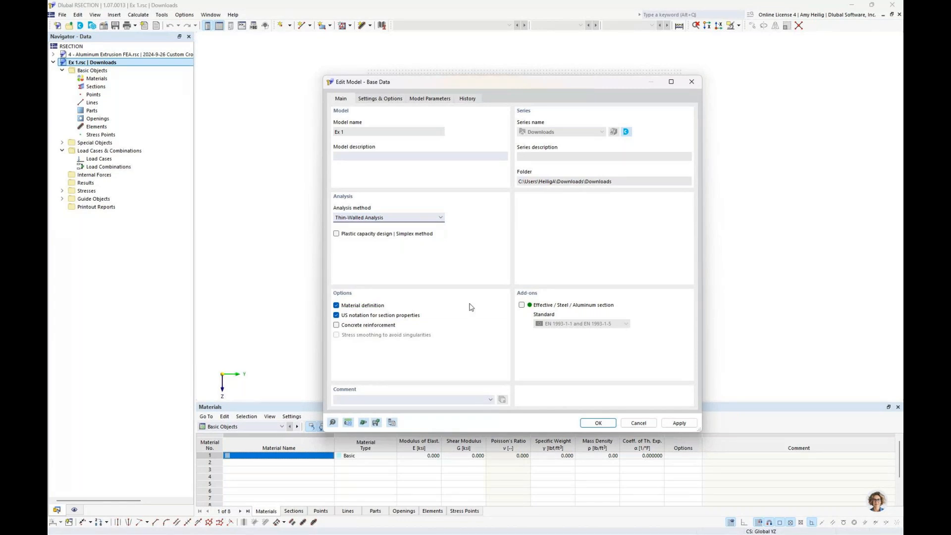
{"action": "left_click", "coordinate": [598, 422]}
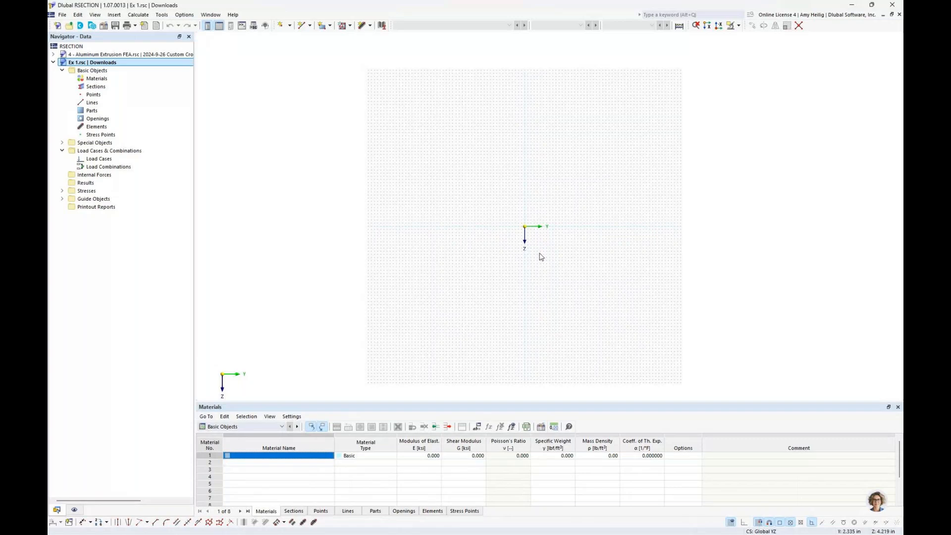
Create a new section and open the standardized steel I-sections of the section library.
{"action": "scroll", "coordinate": [537, 245], "scroll_direction": "up", "scroll_amount": 2}
{"action": "right_click", "coordinate": [105, 88]}
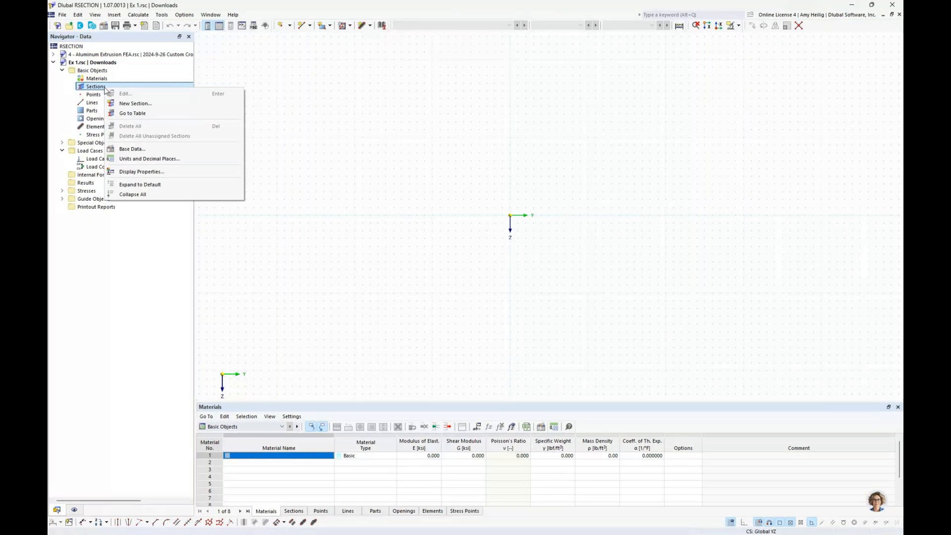
{"action": "left_click", "coordinate": [132, 103]}
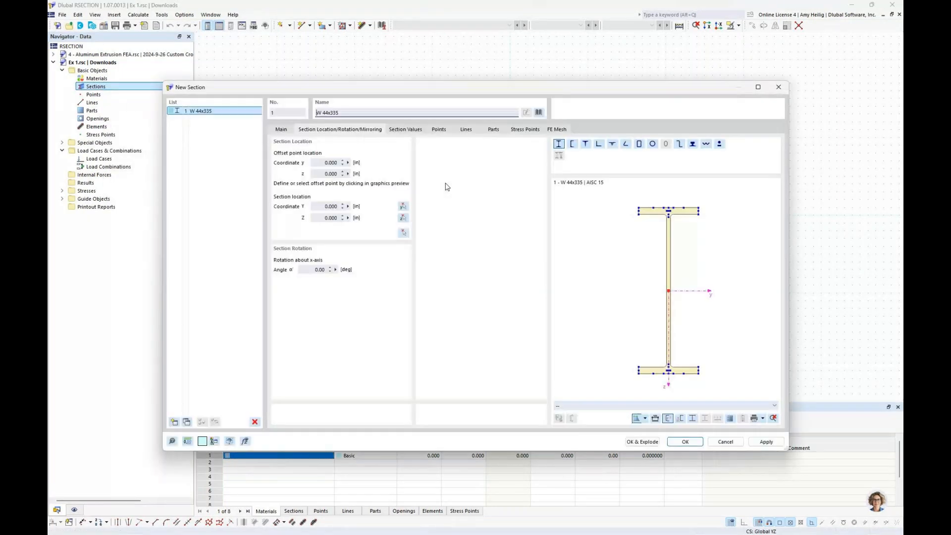
{"action": "left_click", "coordinate": [540, 113]}
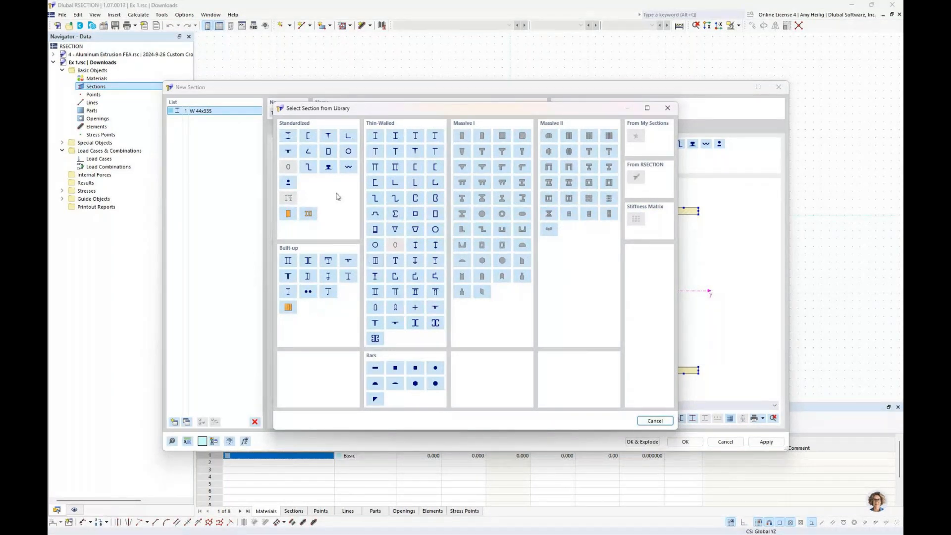
{"action": "left_click", "coordinate": [300, 144]}
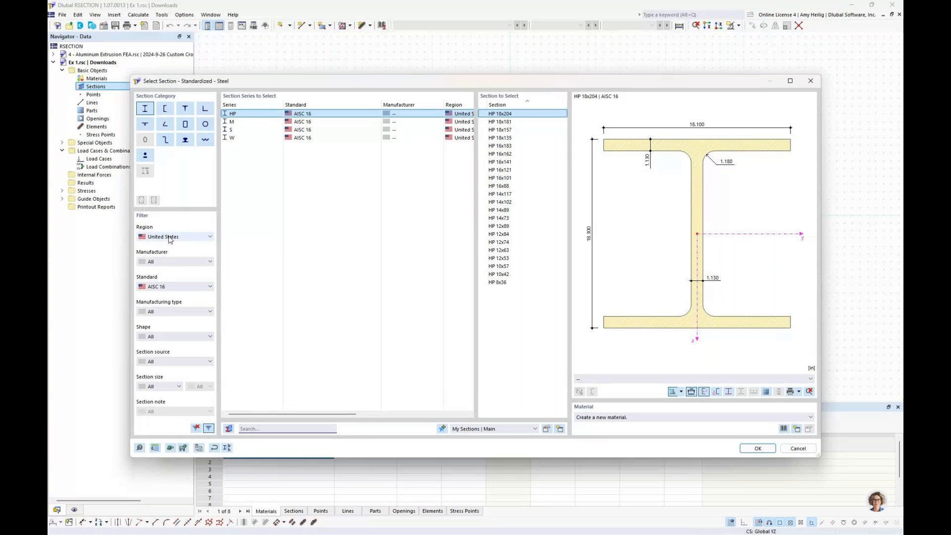
Filter the section library by the AISC 16 standard and select W 30x99 from the W series.
{"action": "left_click", "coordinate": [170, 287]}
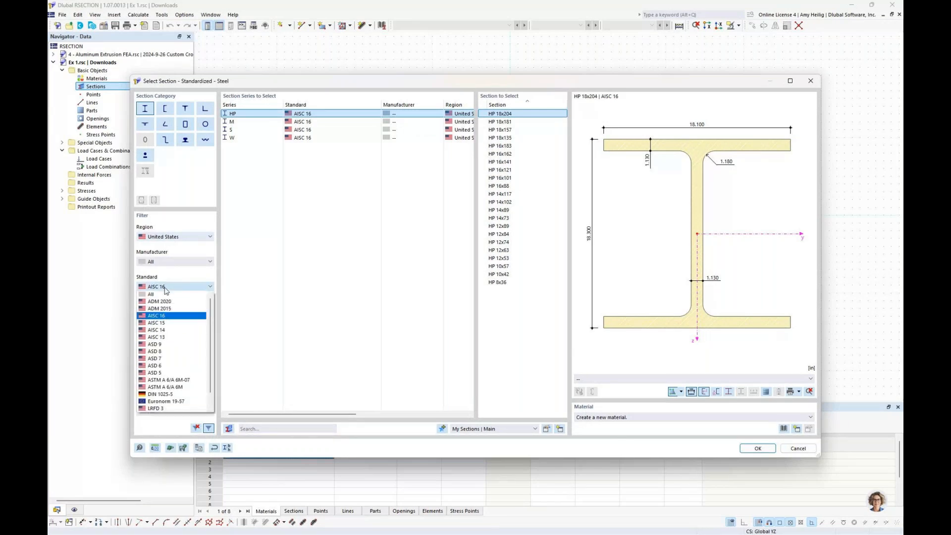
{"action": "left_click", "coordinate": [203, 315]}
{"action": "left_click", "coordinate": [258, 137]}
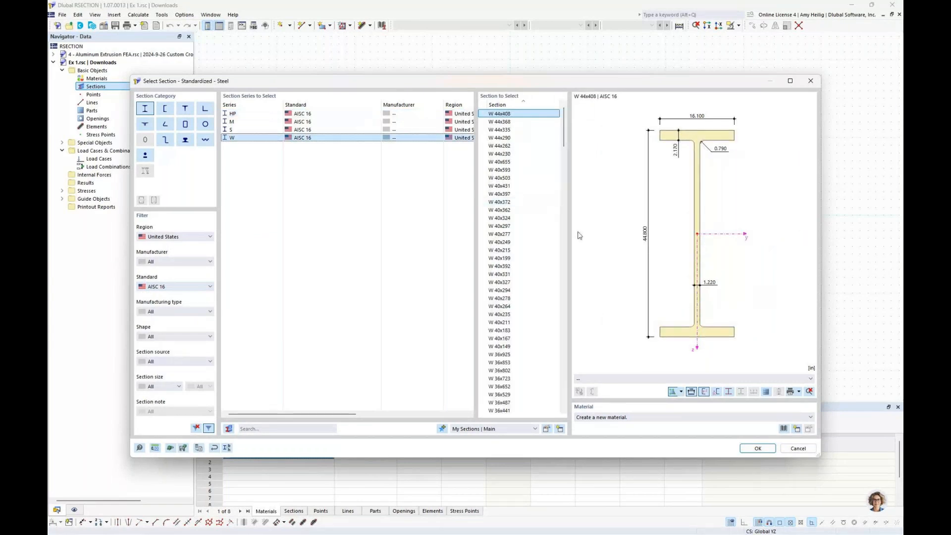
{"action": "scroll", "coordinate": [520, 226], "scroll_direction": "down", "scroll_amount": 8}
{"action": "scroll", "coordinate": [520, 226], "scroll_direction": "down", "scroll_amount": 13}
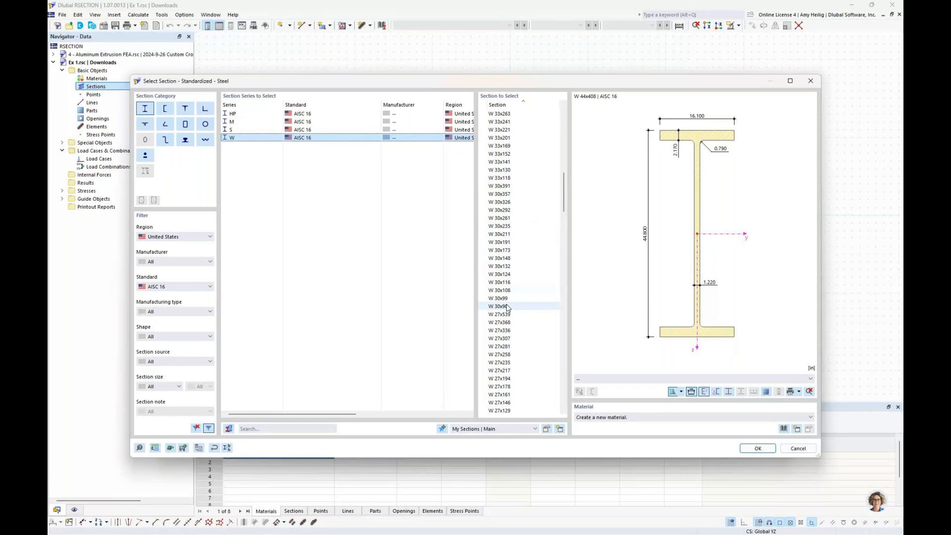
{"action": "left_click", "coordinate": [507, 307]}
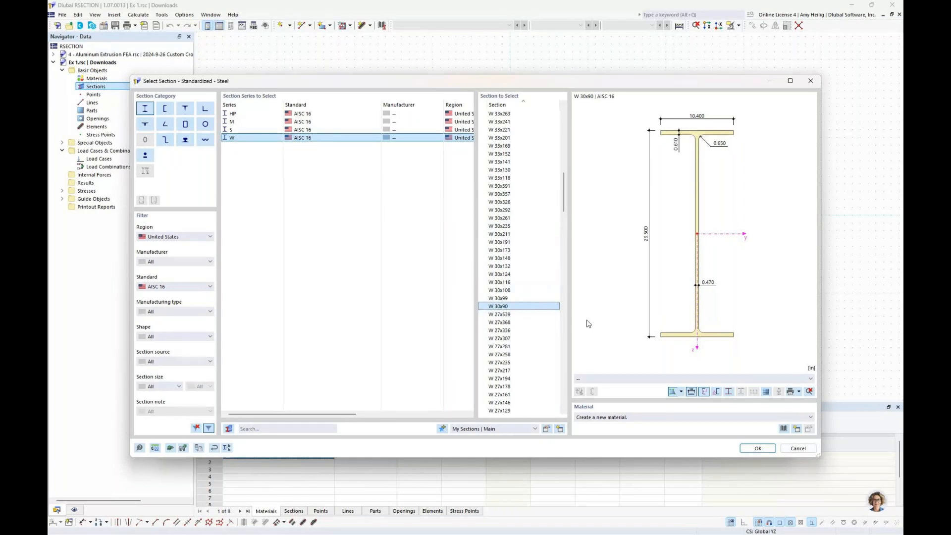
{"action": "key", "text": "Up"}
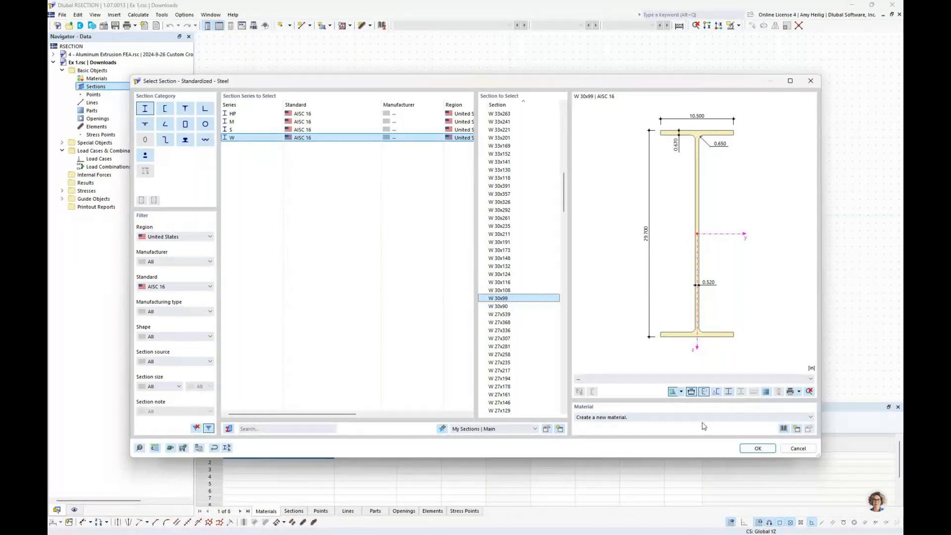
Assign A992 steel from the AISC 360-22 material library to the W 30x99 and accept the section selection.
{"action": "left_click", "coordinate": [783, 429]}
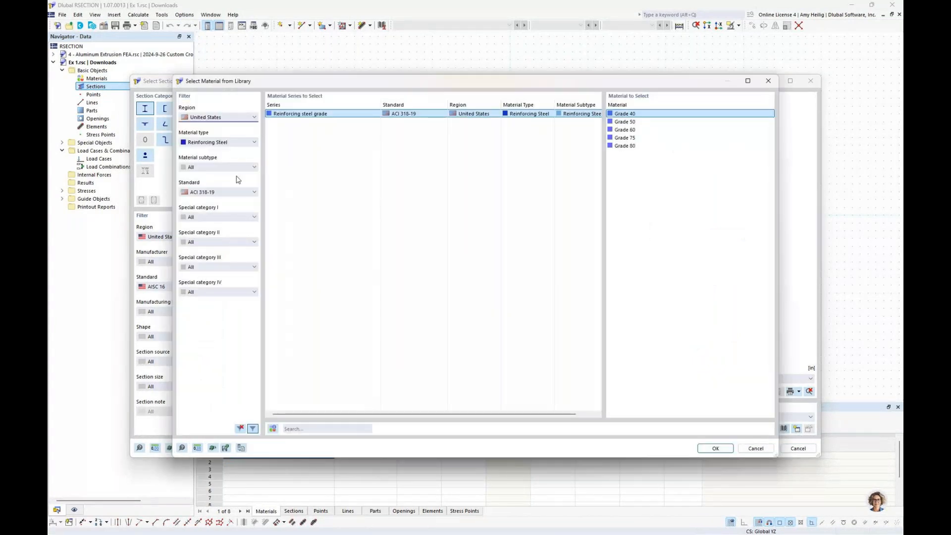
{"action": "left_click", "coordinate": [214, 145]}
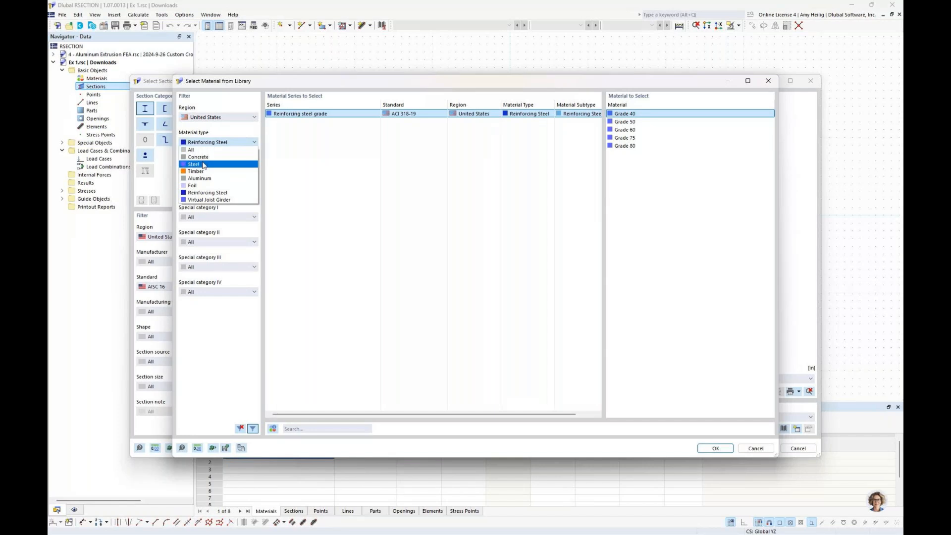
{"action": "left_click", "coordinate": [204, 165]}
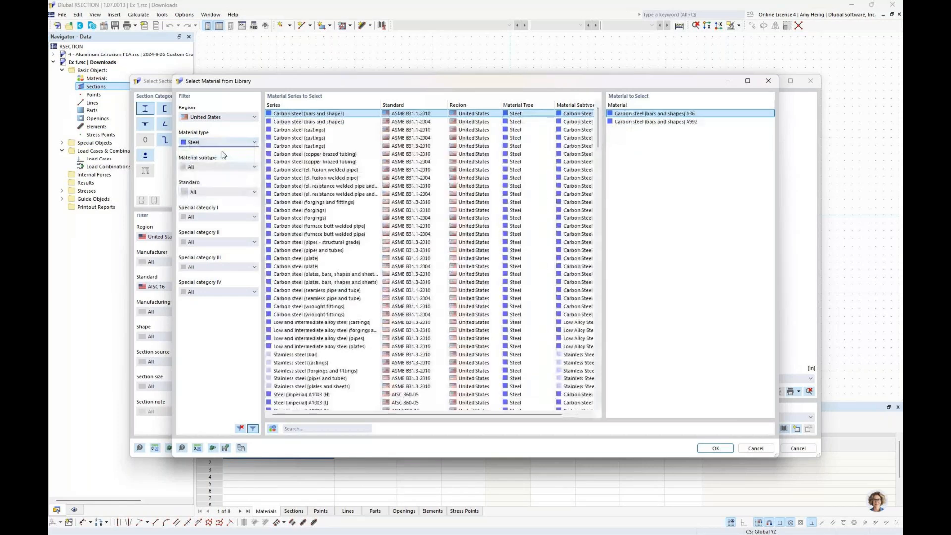
{"action": "left_click", "coordinate": [212, 194]}
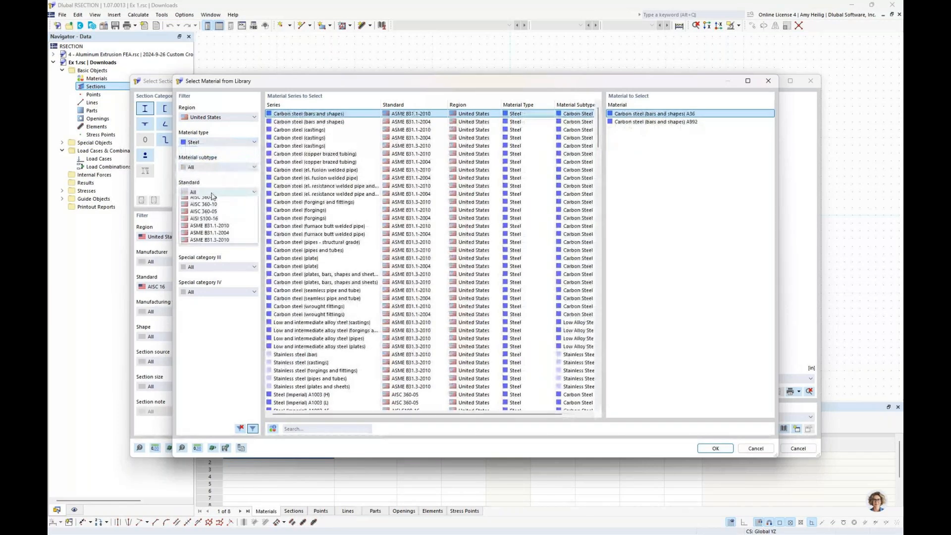
{"action": "left_click", "coordinate": [212, 198]}
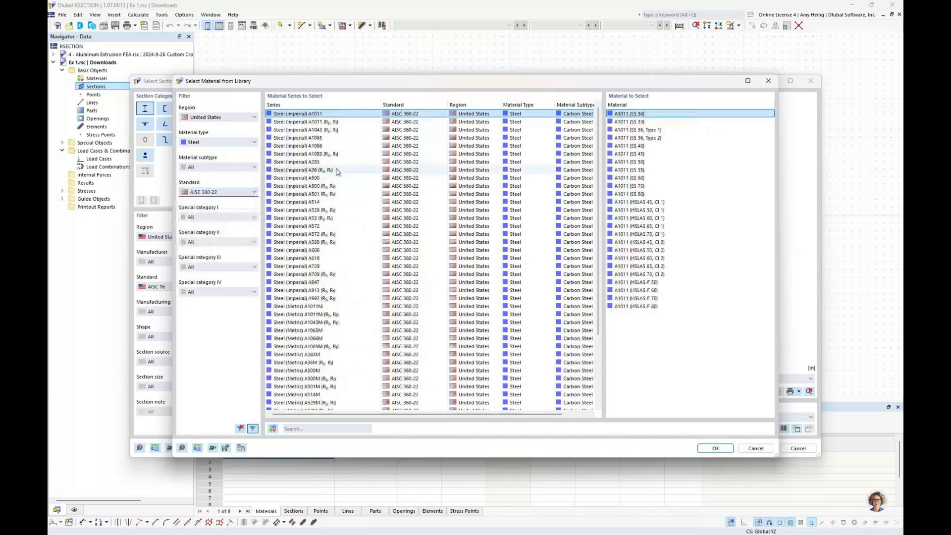
{"action": "left_click", "coordinate": [328, 300]}
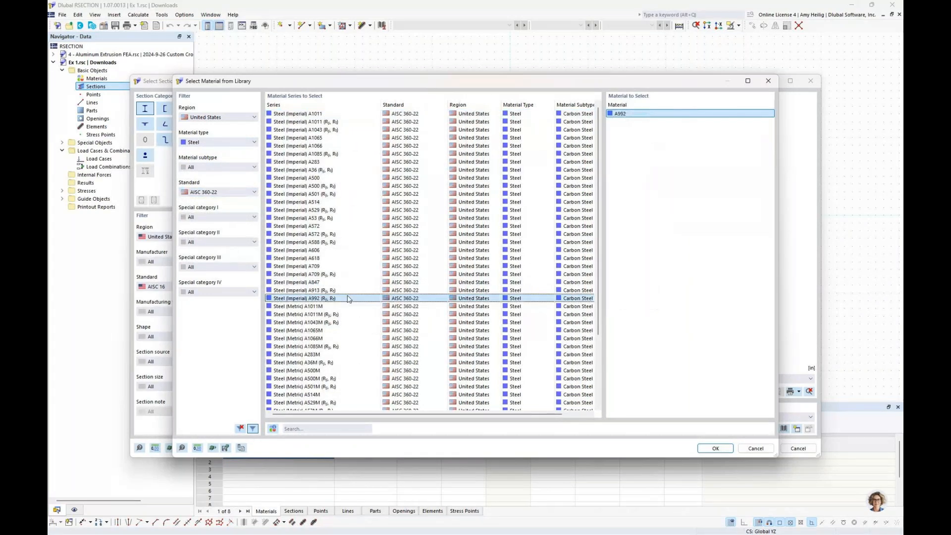
{"action": "left_click", "coordinate": [716, 448]}
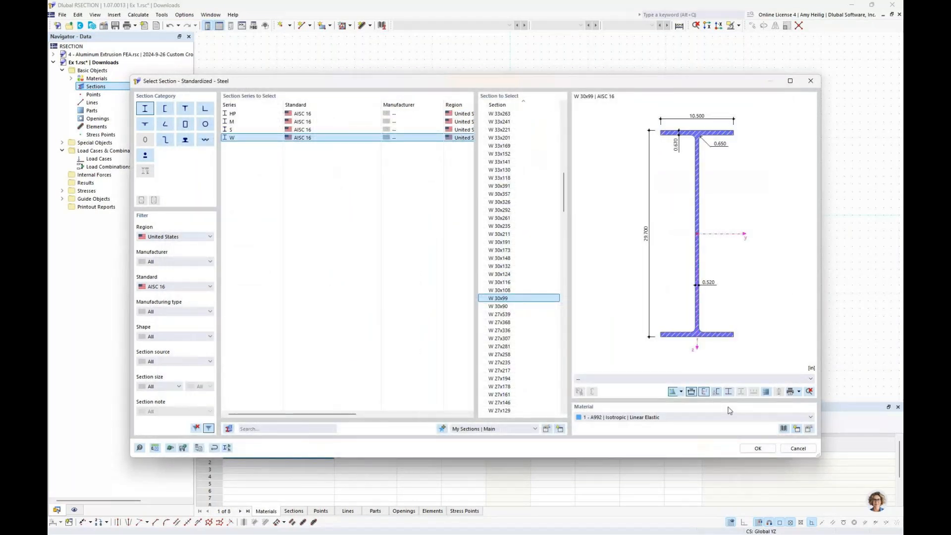
{"action": "left_click", "coordinate": [758, 448]}
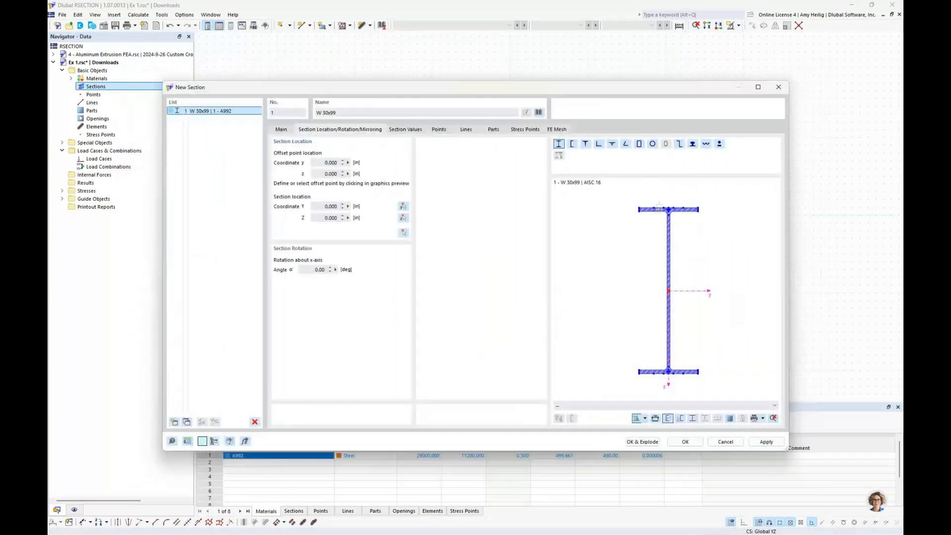
Set the W 30x99's offset point to the middle of the top flange's upper edge and place the section in the model.
{"action": "scroll", "coordinate": [660, 208], "scroll_direction": "up", "scroll_amount": 5}
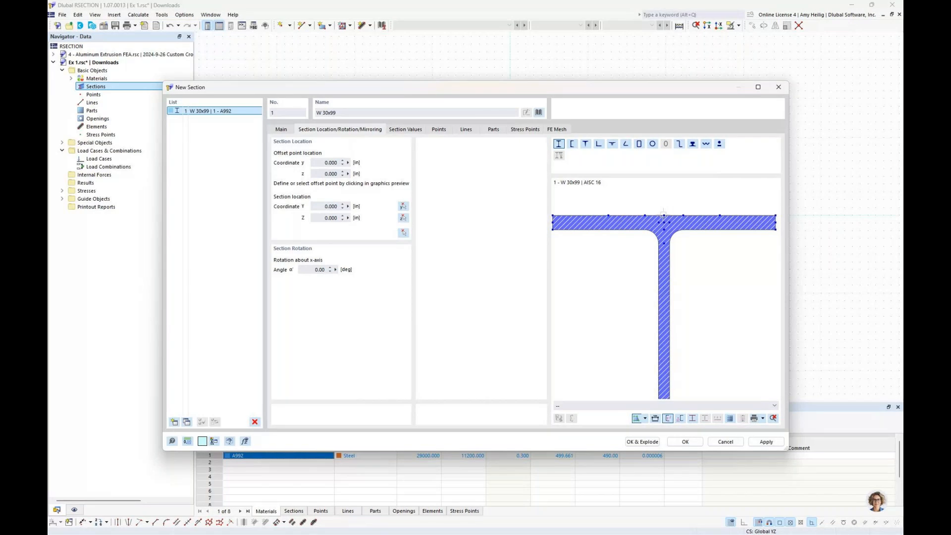
{"action": "left_click", "coordinate": [664, 215]}
{"action": "left_click", "coordinate": [684, 442]}
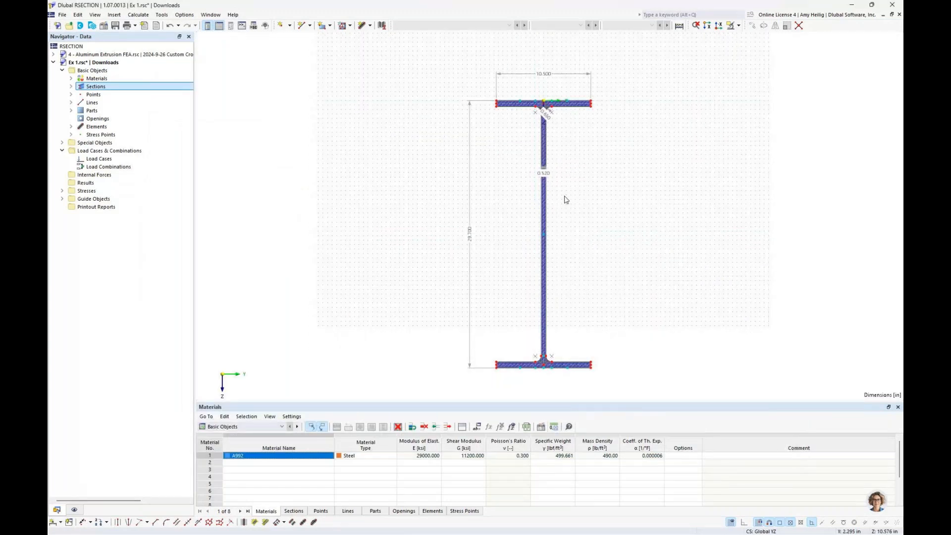
Create a second section from the library as an AISC 16 channel, size C 15x33.9.
{"action": "left_click", "coordinate": [70, 87]}
{"action": "double_click", "coordinate": [96, 86]}
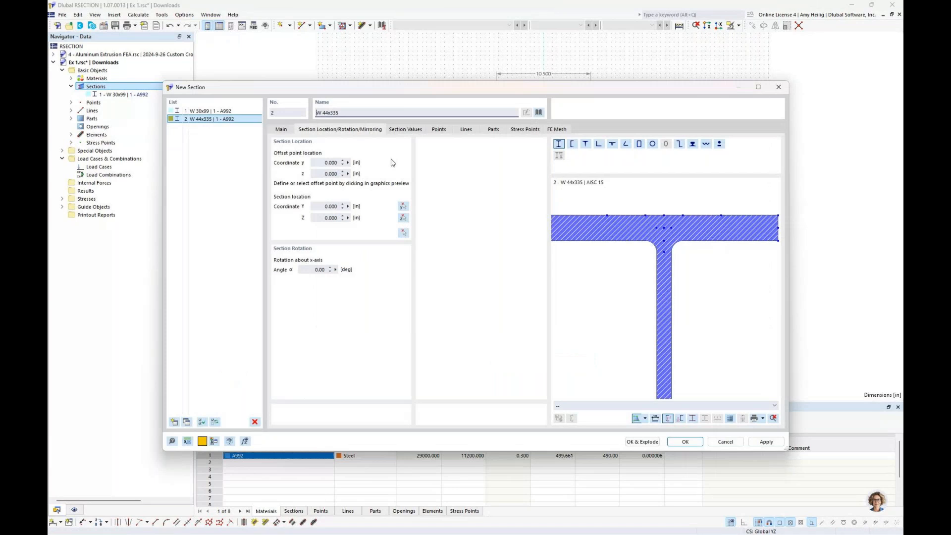
{"action": "left_click", "coordinate": [573, 148]}
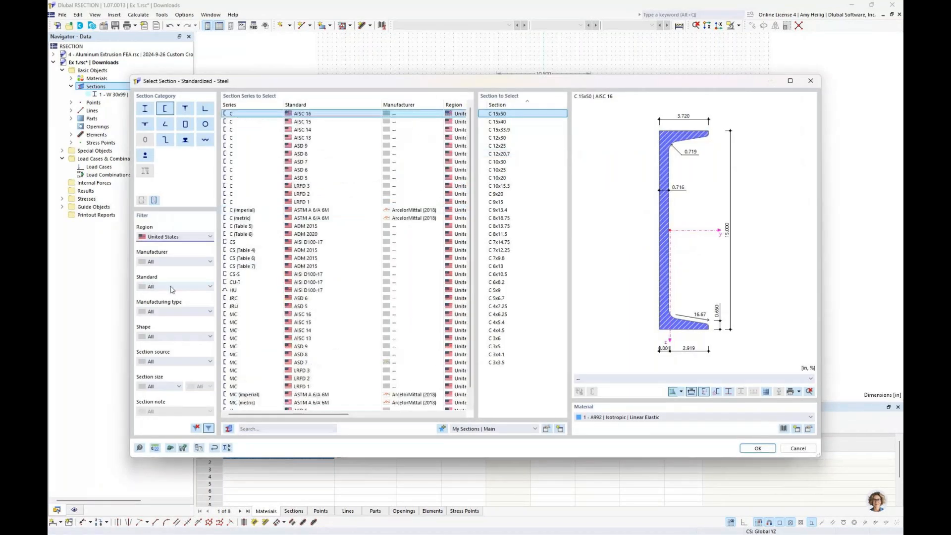
{"action": "left_click", "coordinate": [172, 290]}
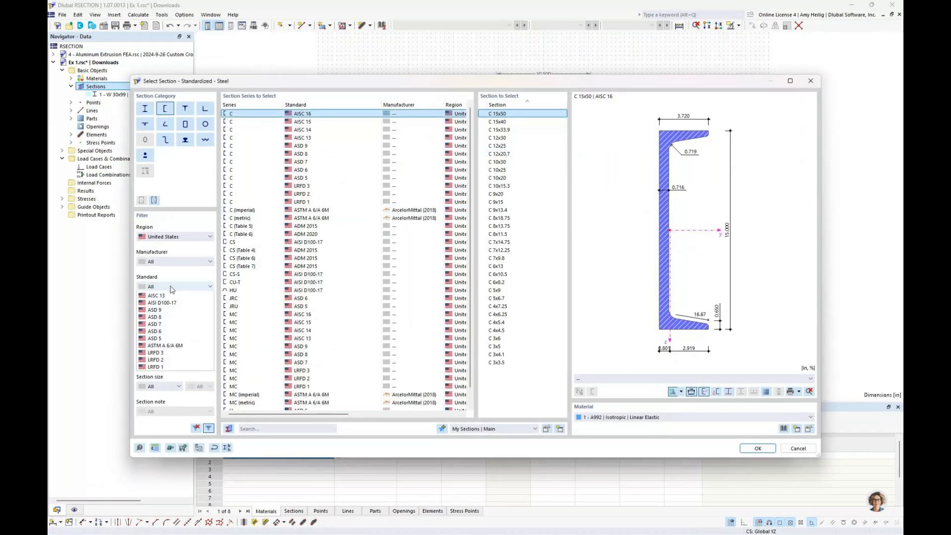
{"action": "left_click", "coordinate": [156, 304]}
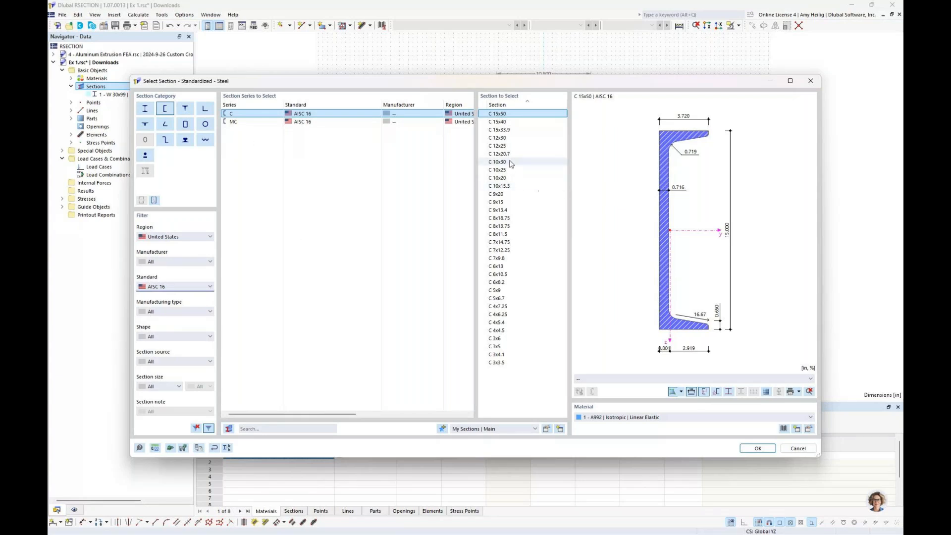
{"action": "left_click", "coordinate": [508, 131]}
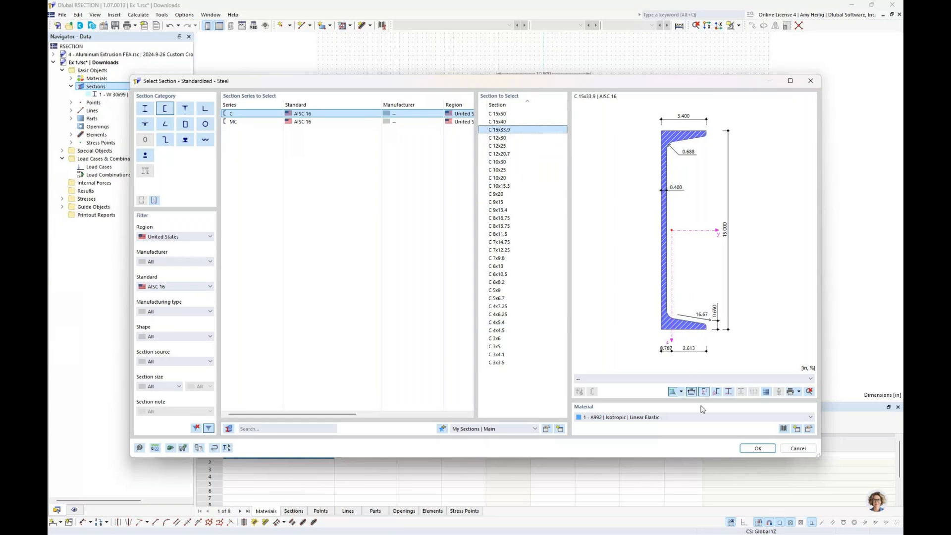
Assign A36 (HR Structural Shapes and Bars) steel to the C 15x33.9 channel and accept the section selection.
{"action": "left_click", "coordinate": [784, 429]}
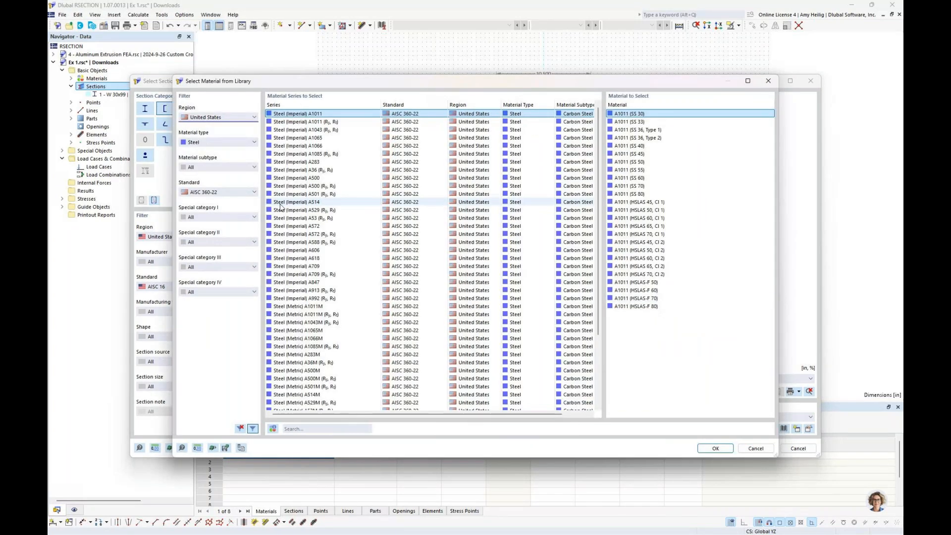
{"action": "left_click", "coordinate": [304, 170]}
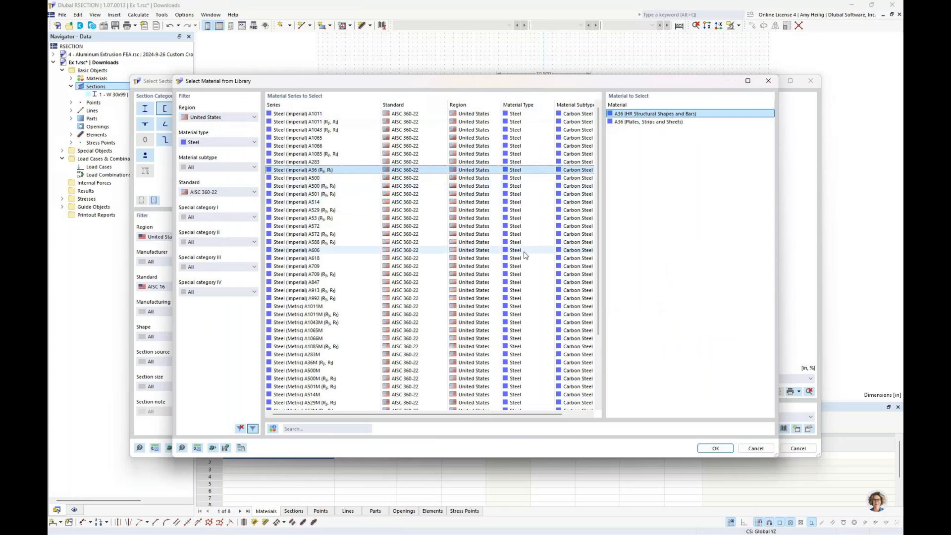
{"action": "left_click", "coordinate": [713, 448]}
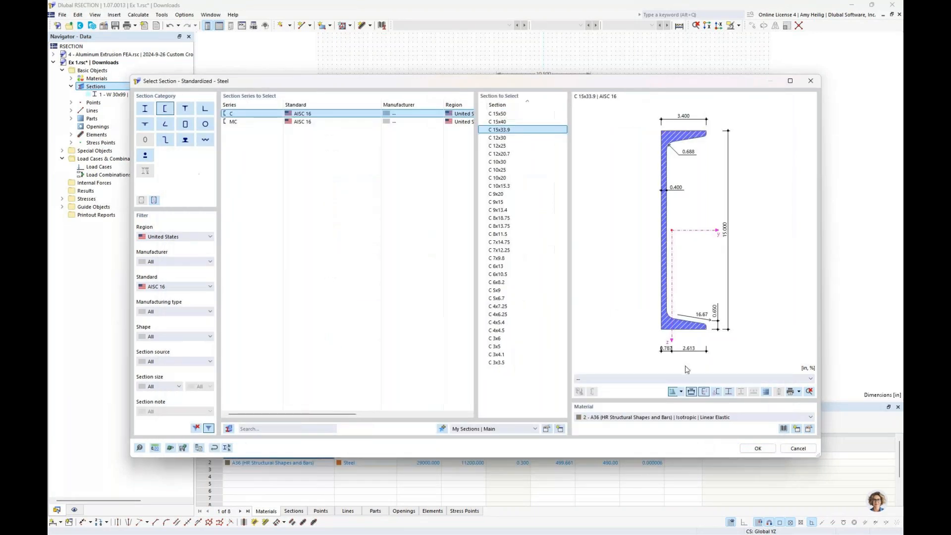
{"action": "left_click", "coordinate": [758, 449]}
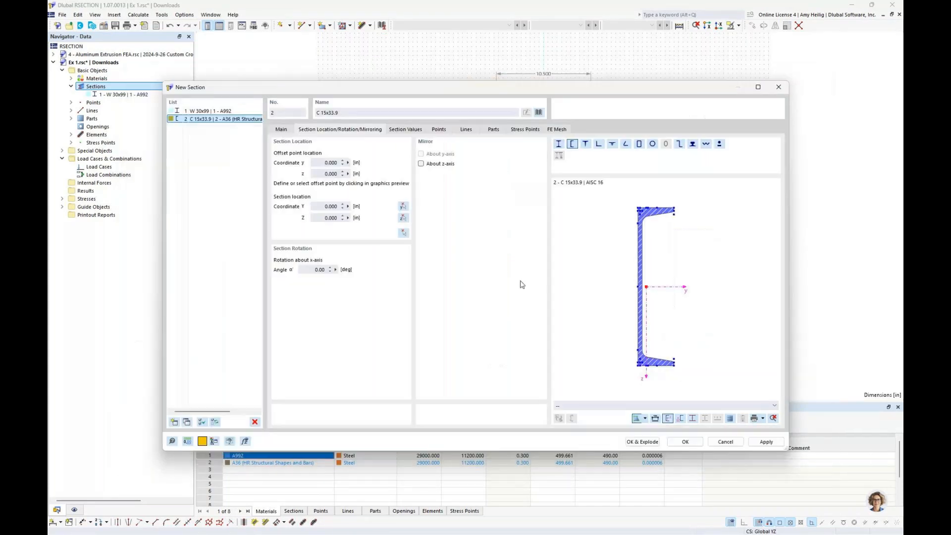
Rotate the channel 90° about the x-axis and set its offset point to the middle of the web's outer face.
{"action": "left_click", "coordinate": [321, 269]}
{"action": "type", "text": "90"}
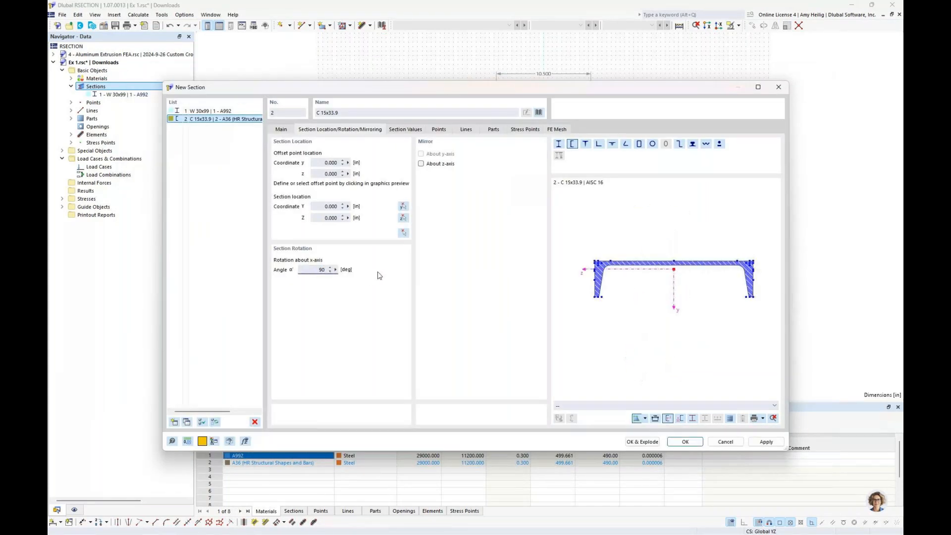
{"action": "scroll", "coordinate": [675, 267], "scroll_direction": "up", "scroll_amount": 4}
{"action": "left_click", "coordinate": [669, 268]}
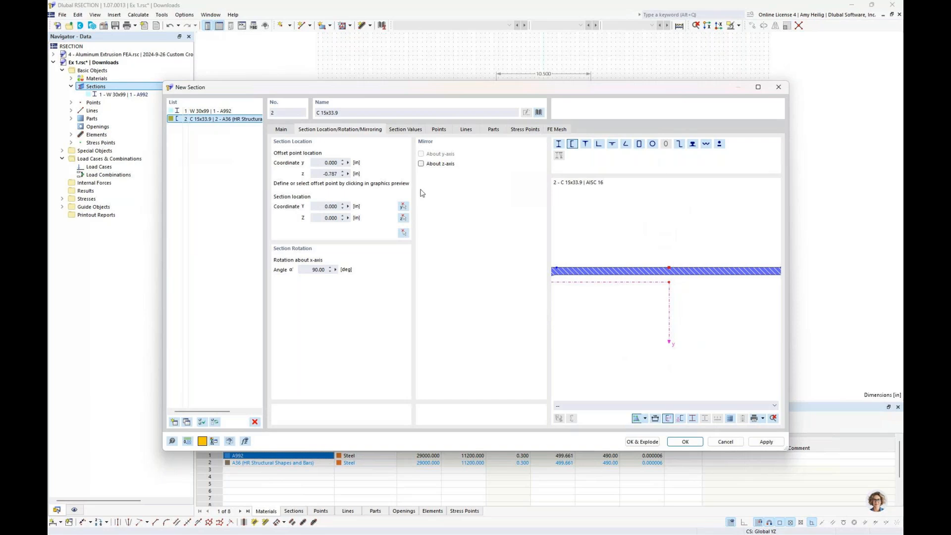
Place the C 15x33.9 channel centred above the W 30x99's top flange, at Y 0.000 and Z -2.000 in.
{"action": "left_click", "coordinate": [404, 233]}
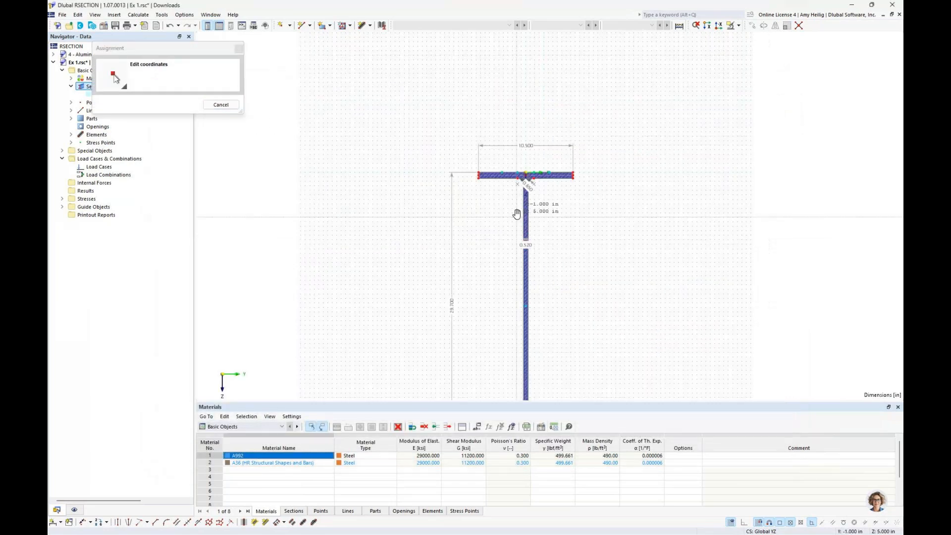
{"action": "scroll", "coordinate": [522, 171], "scroll_direction": "up", "scroll_amount": 3}
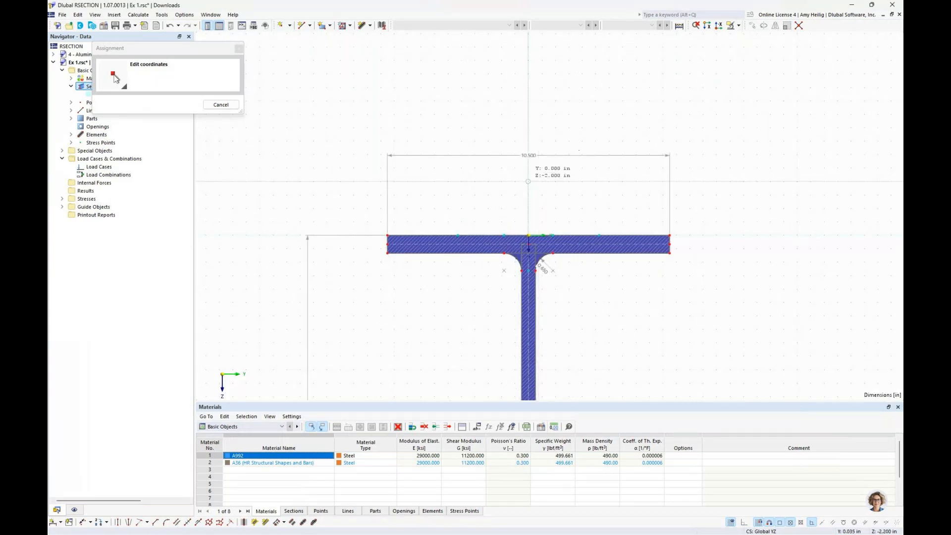
{"action": "left_click", "coordinate": [528, 182]}
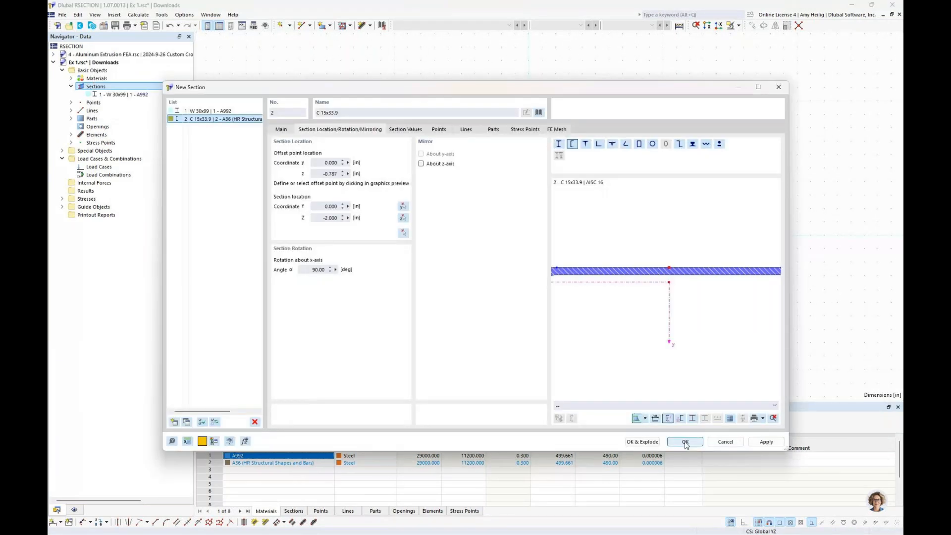
{"action": "key", "text": "Return"}
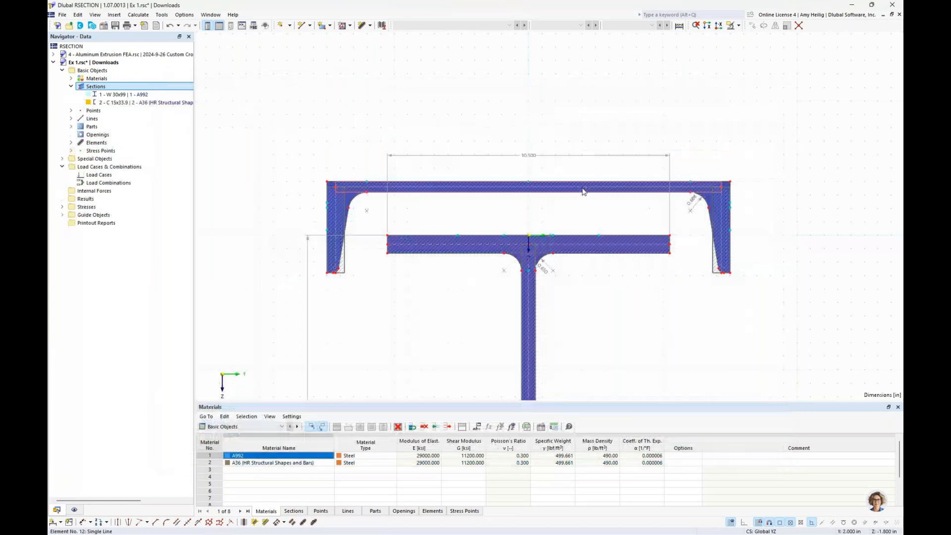
Move the channel down onto the beam's top flange using a displacement vector picked between two points, with Y 0 and Z 1.600 in.
{"action": "middle_click_drag", "start_coordinate": [567, 199], "coordinate": [543, 213]}
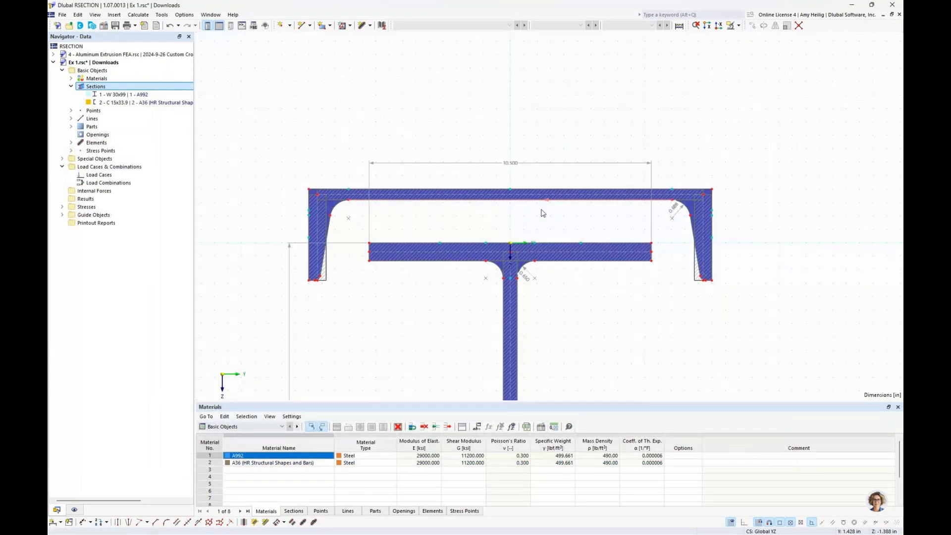
{"action": "scroll", "coordinate": [543, 213], "scroll_direction": "up", "scroll_amount": 2}
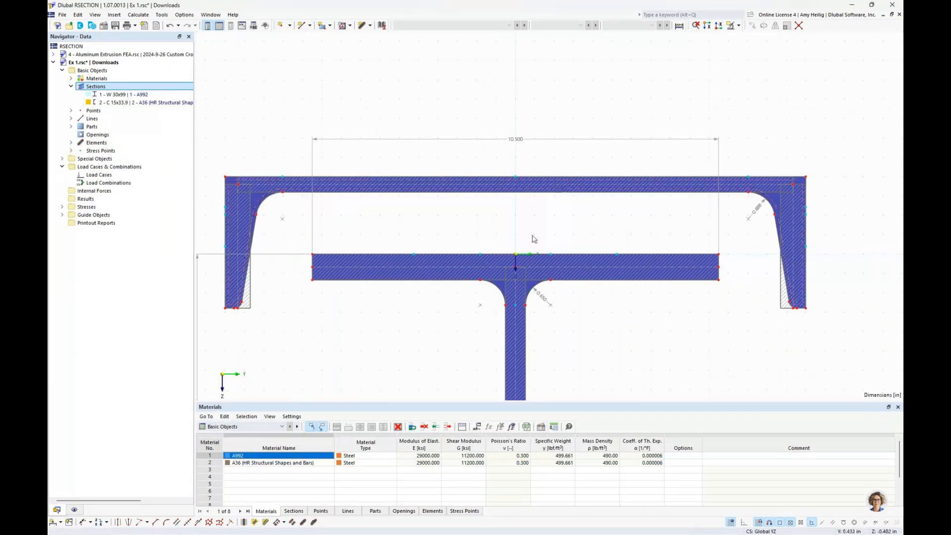
{"action": "left_click", "coordinate": [525, 191]}
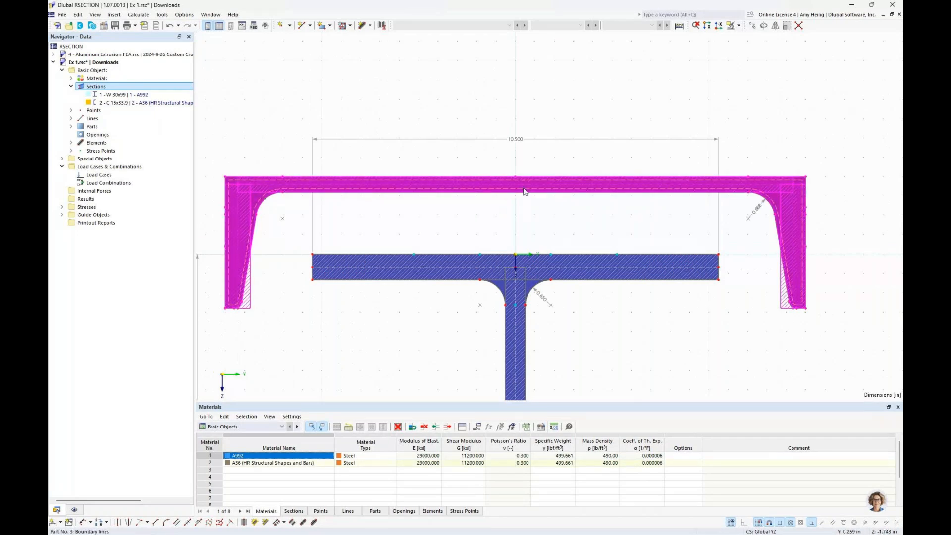
{"action": "left_click", "coordinate": [753, 26]}
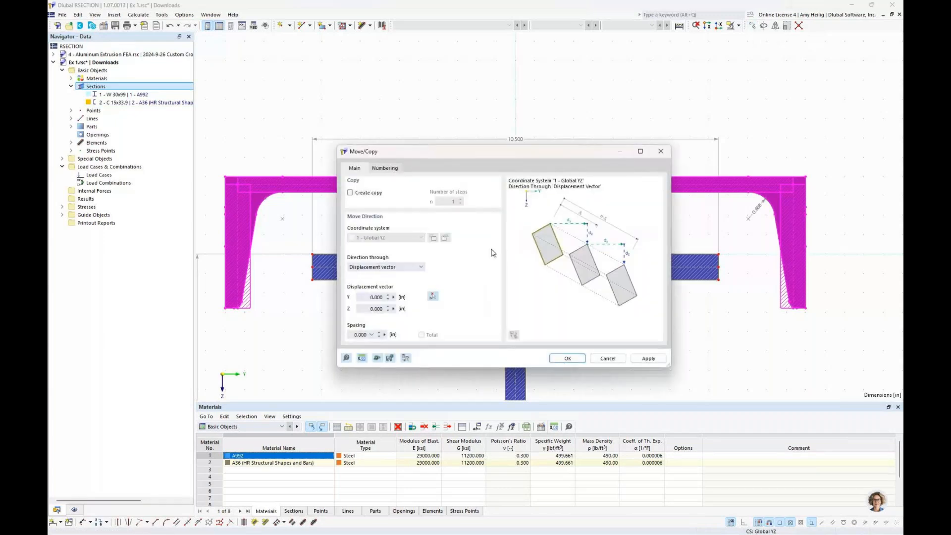
{"action": "left_click", "coordinate": [432, 297]}
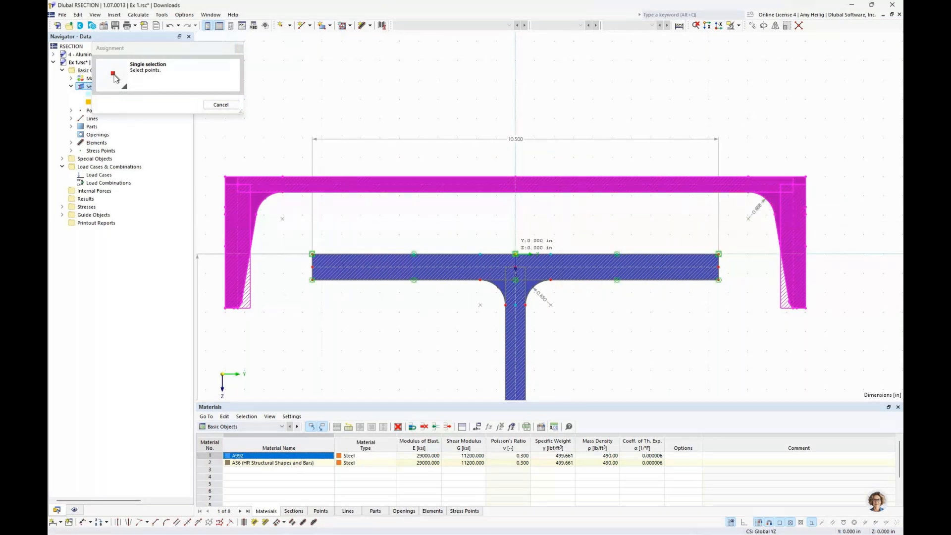
{"action": "left_click", "coordinate": [515, 254]}
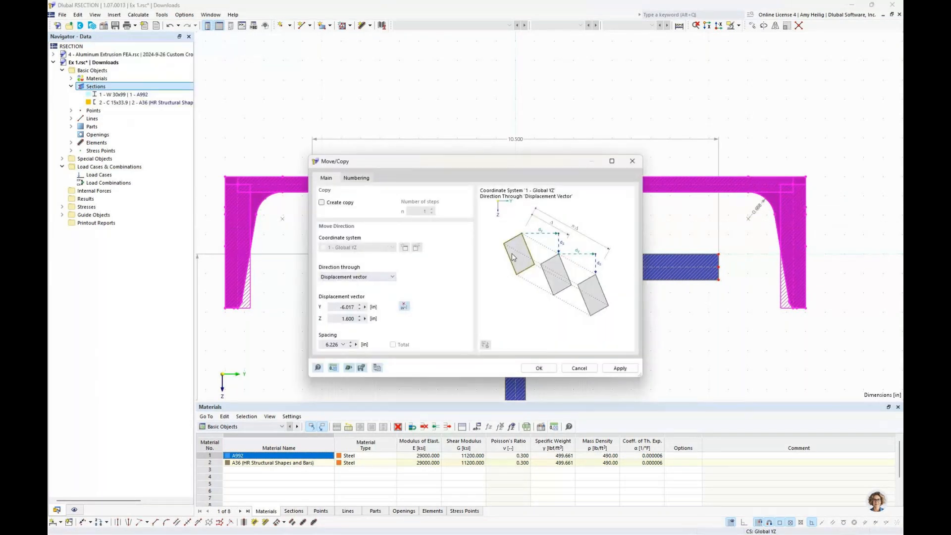
{"action": "double_click", "coordinate": [347, 307]}
{"action": "type", "text": "0"}
{"action": "left_click", "coordinate": [539, 368]}
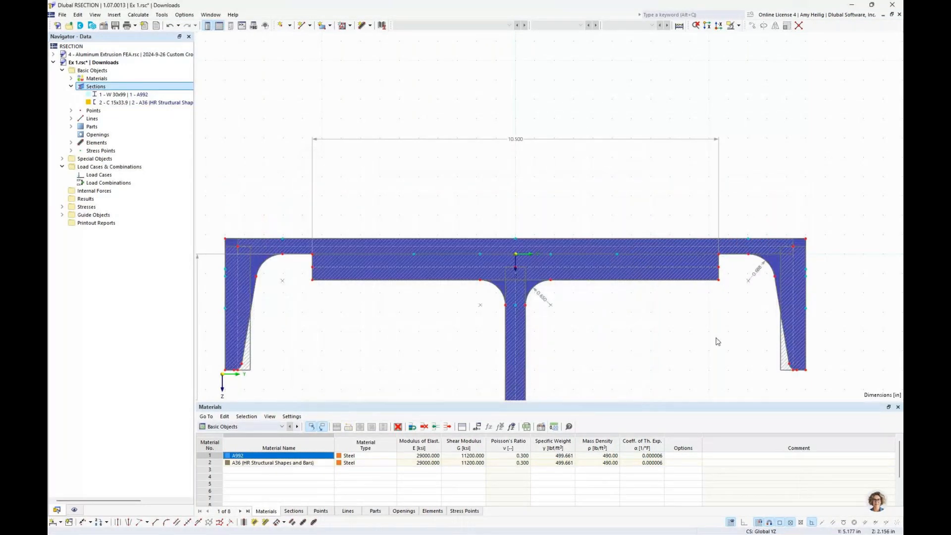
Hide the background grid and expand the model's lists of parts and elements.
{"action": "scroll", "coordinate": [718, 341], "scroll_direction": "down", "scroll_amount": 3}
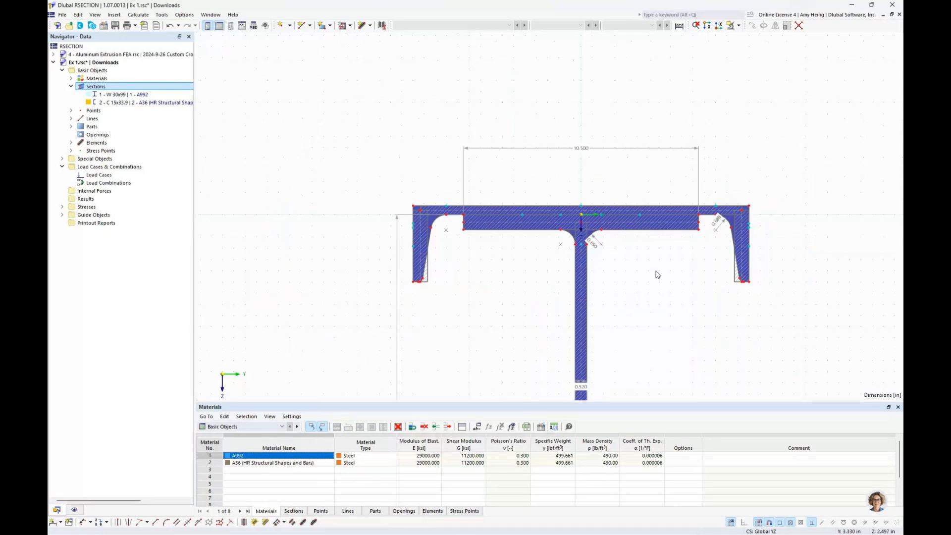
{"action": "middle_click_drag", "start_coordinate": [654, 272], "coordinate": [623, 204]}
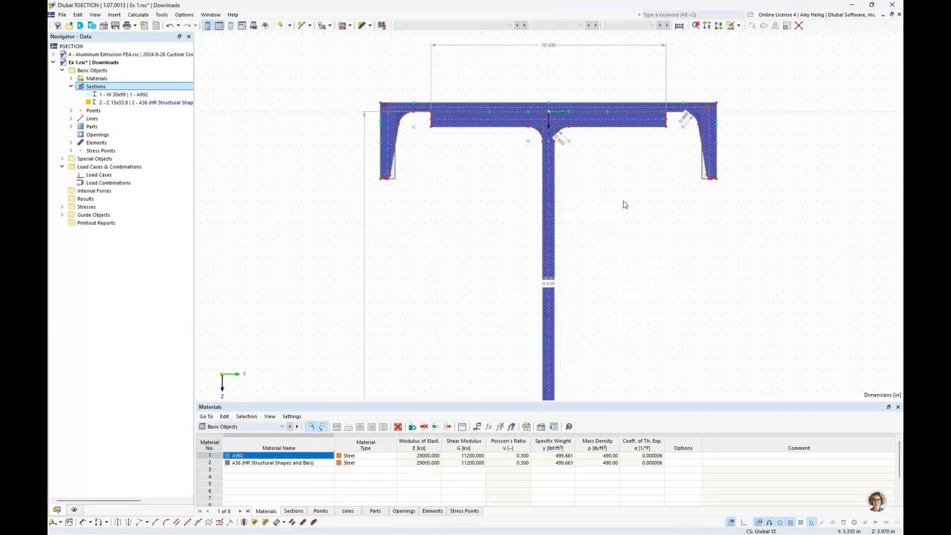
{"action": "scroll", "coordinate": [624, 204], "scroll_direction": "down", "scroll_amount": 2}
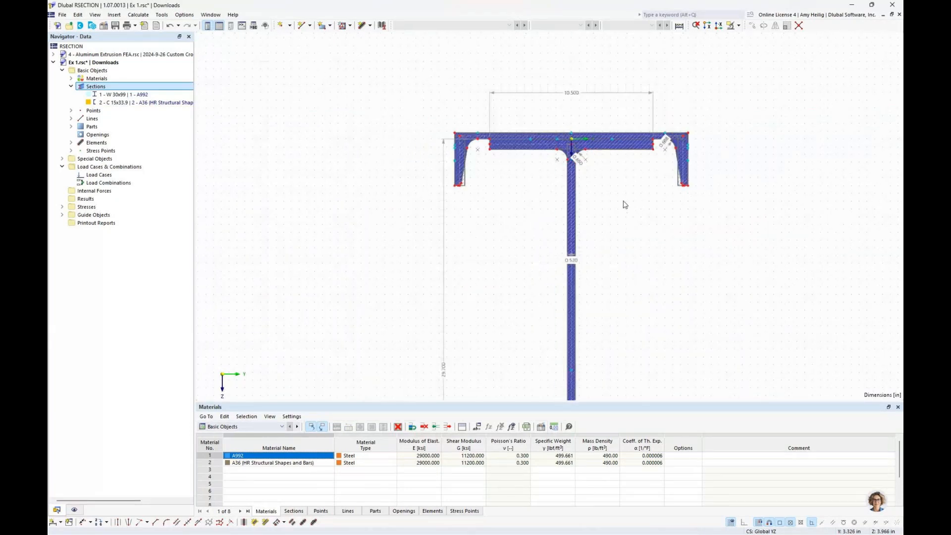
{"action": "scroll", "coordinate": [625, 204], "scroll_direction": "down", "scroll_amount": 1}
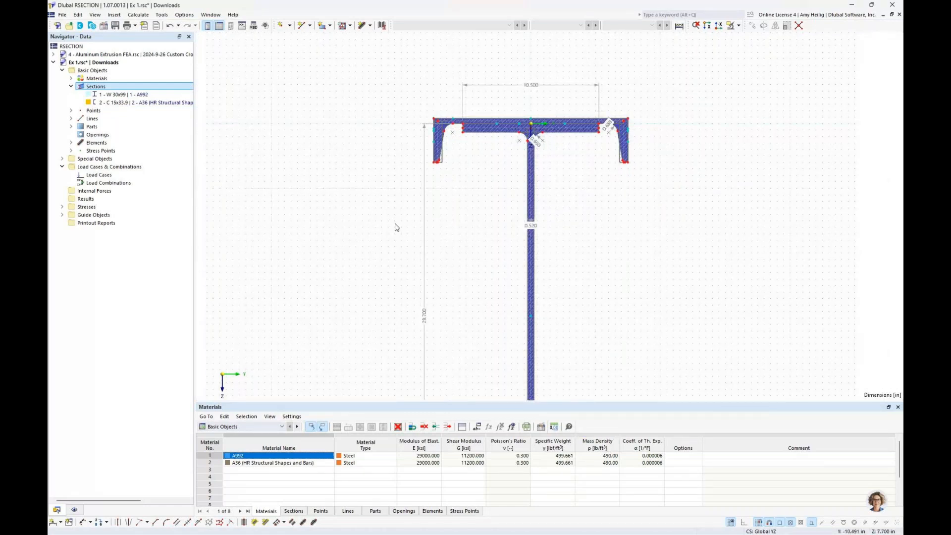
{"action": "scroll", "coordinate": [460, 204], "scroll_direction": "down", "scroll_amount": 2}
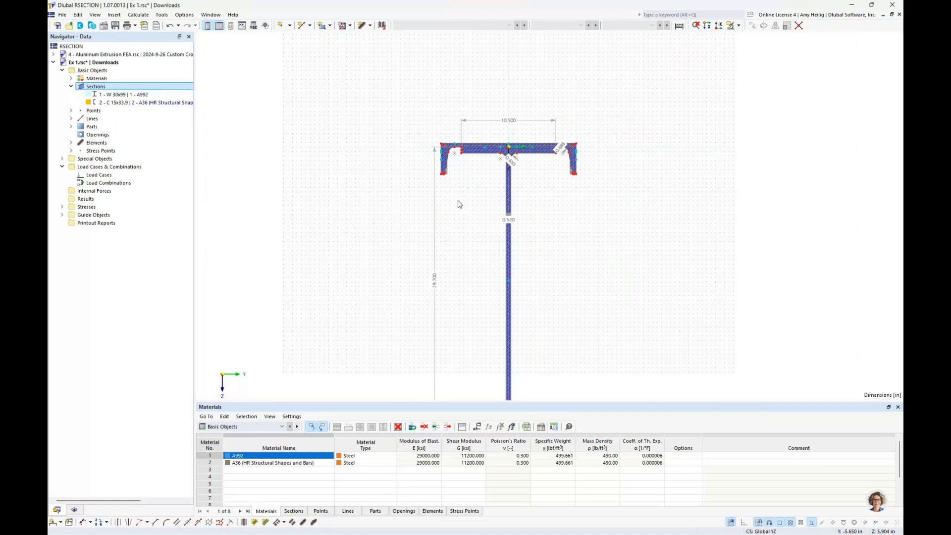
{"action": "middle_click_drag", "start_coordinate": [459, 229], "coordinate": [469, 173]}
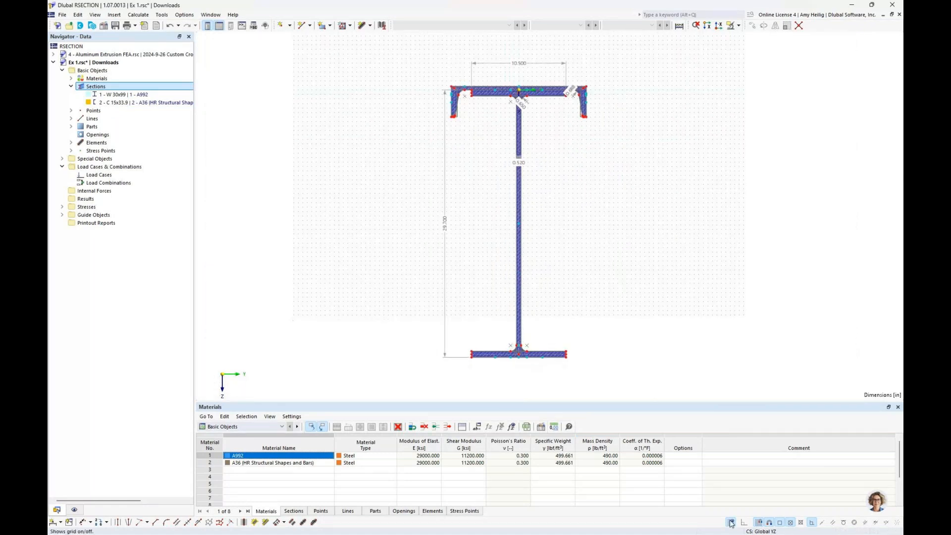
{"action": "left_click", "coordinate": [71, 142]}
{"action": "left_click", "coordinate": [70, 126]}
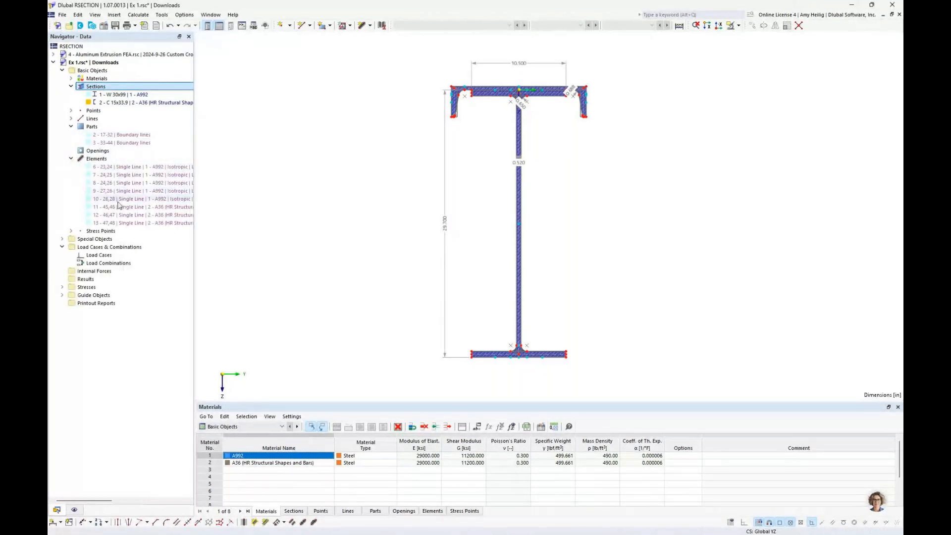
Turn off the display of elements and highlight the beam's and the channel's boundary-line parts one after the other.
{"action": "left_click", "coordinate": [74, 509]}
{"action": "left_click", "coordinate": [56, 509]}
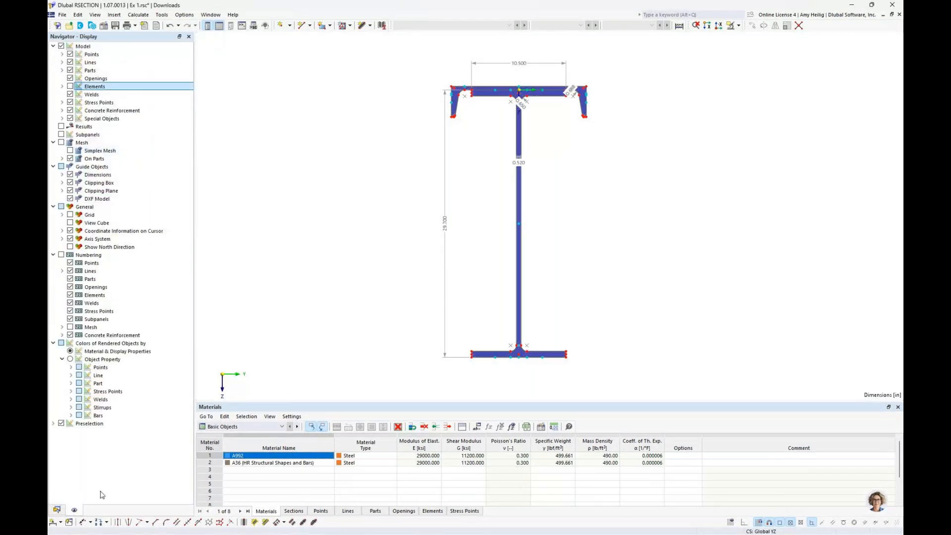
{"action": "left_click", "coordinate": [133, 135]}
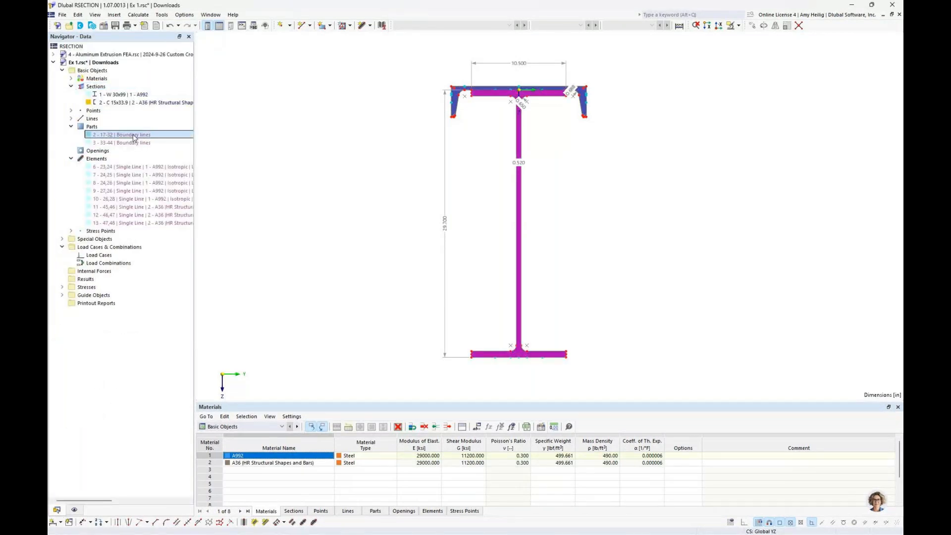
{"action": "middle_click_drag", "start_coordinate": [559, 133], "coordinate": [547, 153]}
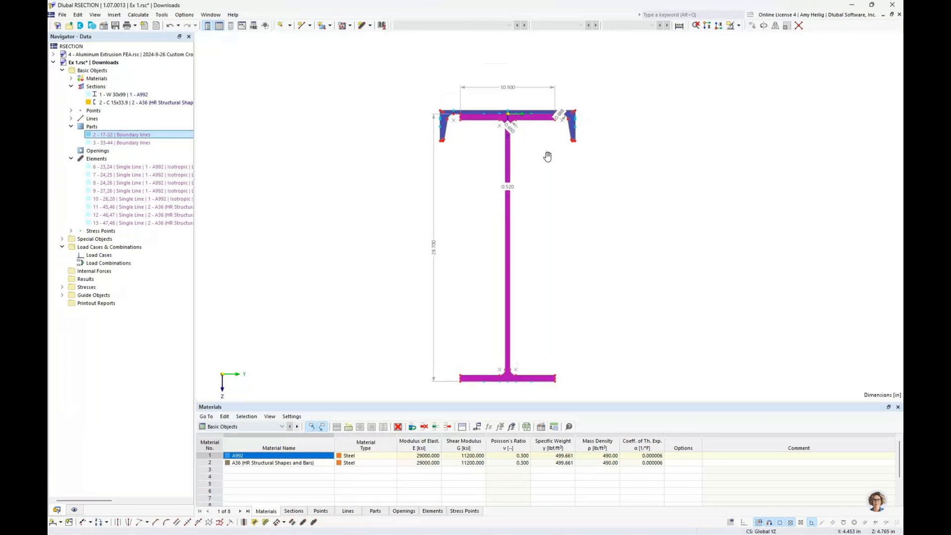
{"action": "scroll", "coordinate": [515, 127], "scroll_direction": "up", "scroll_amount": 6}
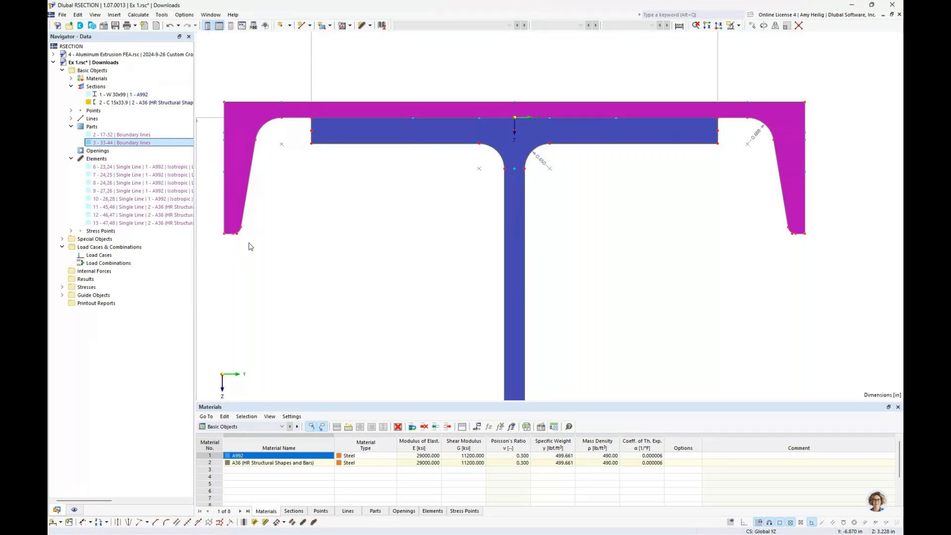
Hide the parts and display the elements of the combined section instead.
{"action": "left_click", "coordinate": [74, 510]}
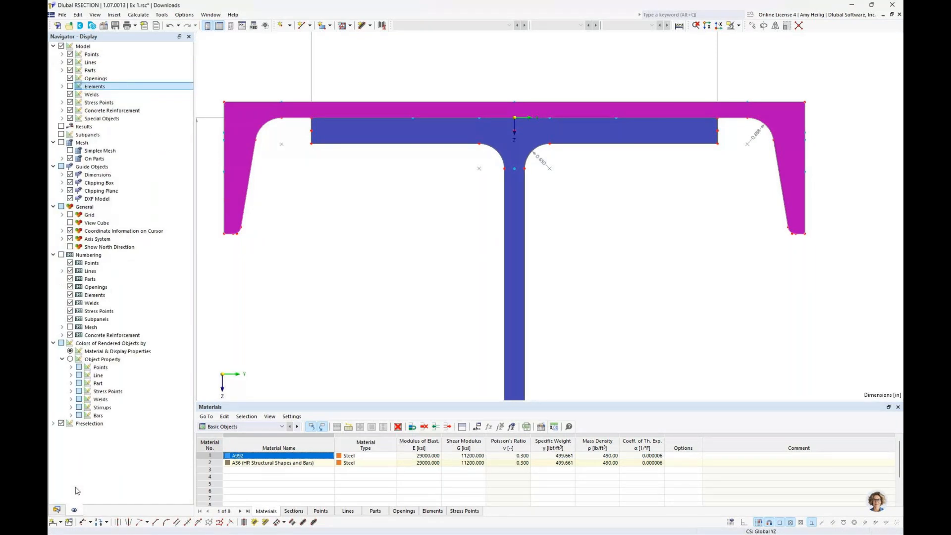
{"action": "left_click", "coordinate": [71, 71]}
{"action": "left_click", "coordinate": [71, 87]}
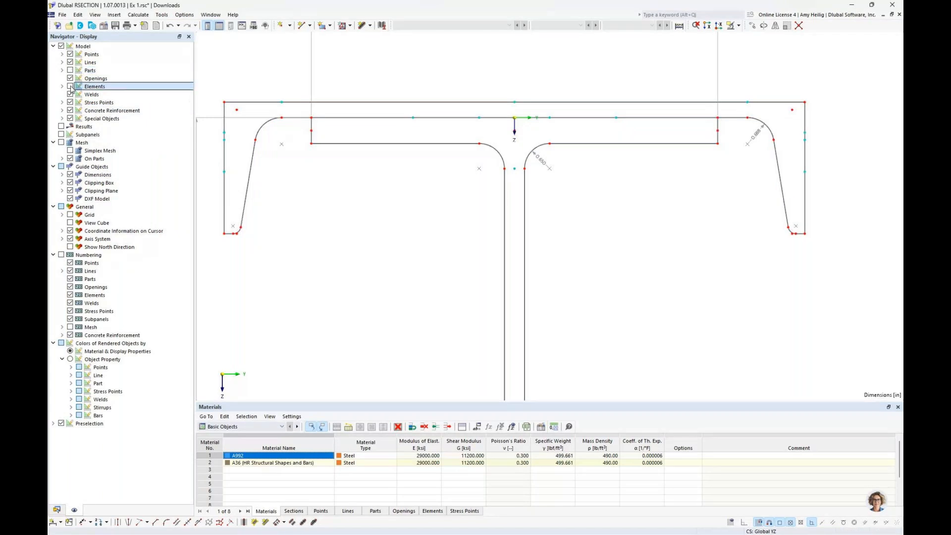
{"action": "left_click", "coordinate": [57, 509]}
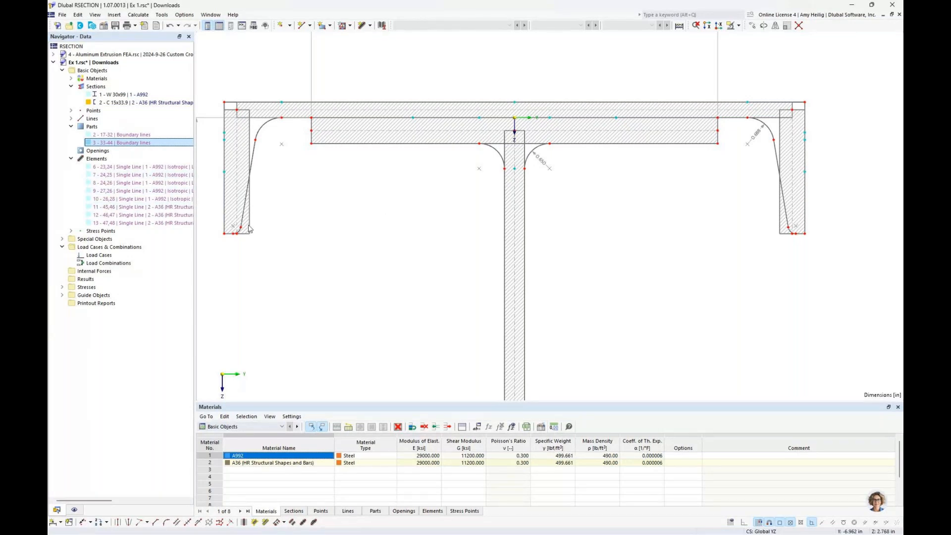
Highlight the W 30x99's single-line elements one by one and examine how the thin-walled elements meet at the flange and channel.
{"action": "left_click", "coordinate": [134, 168]}
{"action": "left_click", "coordinate": [131, 176]}
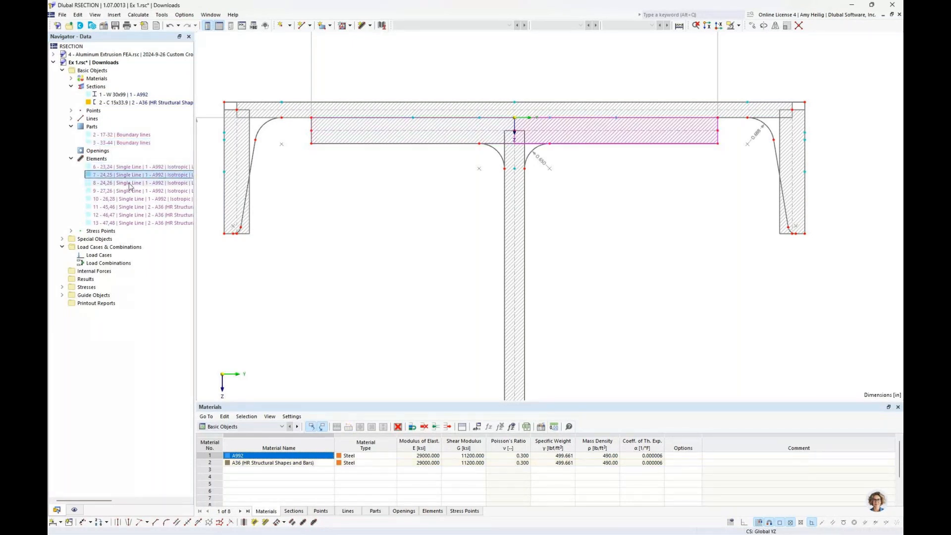
{"action": "left_click", "coordinate": [131, 184]}
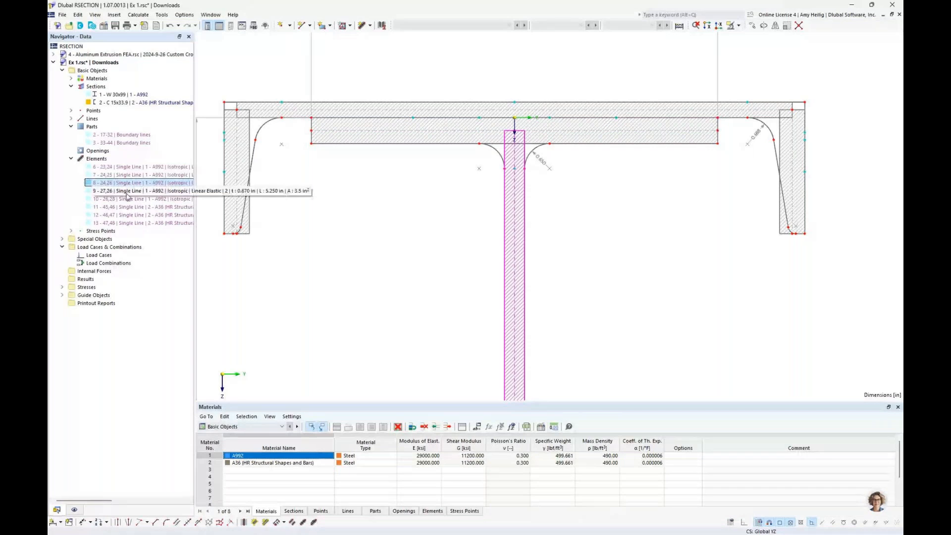
{"action": "left_click", "coordinate": [126, 191]}
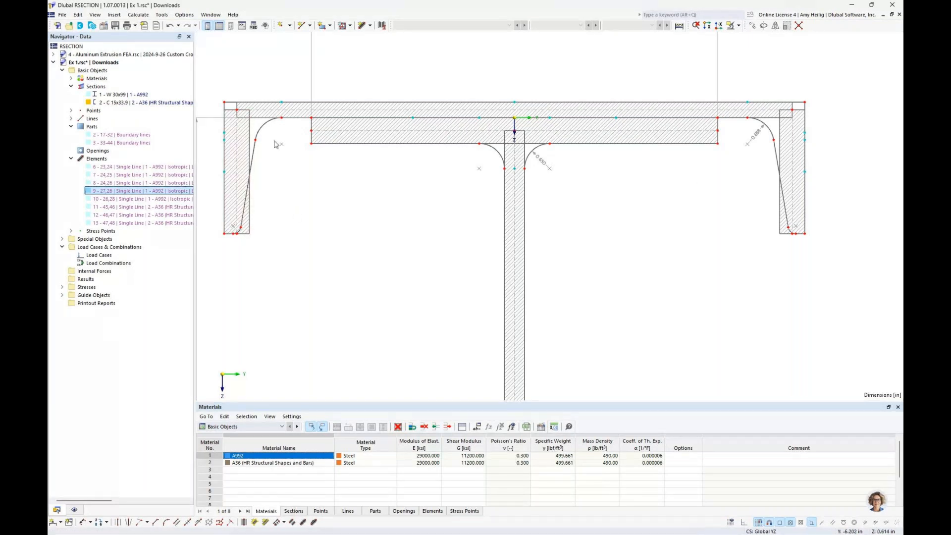
{"action": "middle_click_drag", "start_coordinate": [235, 153], "coordinate": [267, 183]}
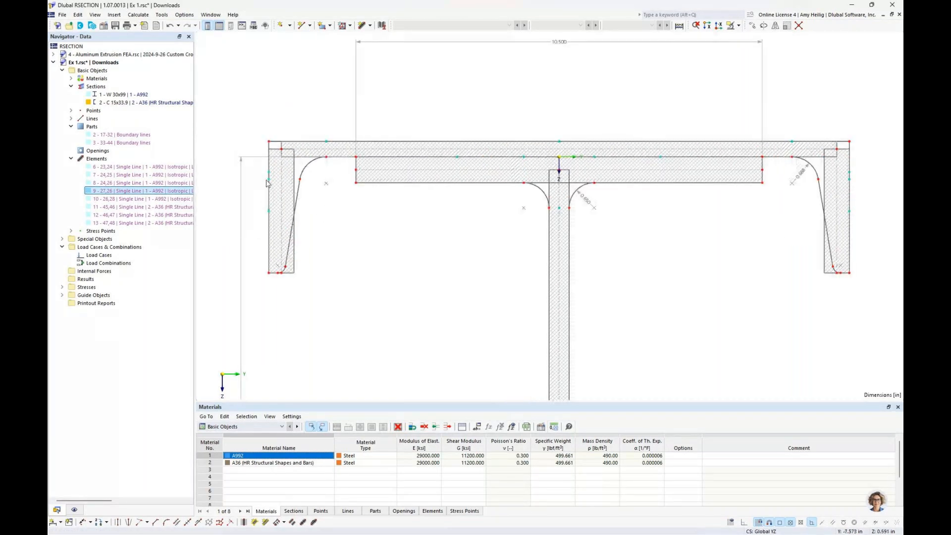
{"action": "scroll", "coordinate": [266, 183], "scroll_direction": "up", "scroll_amount": 3}
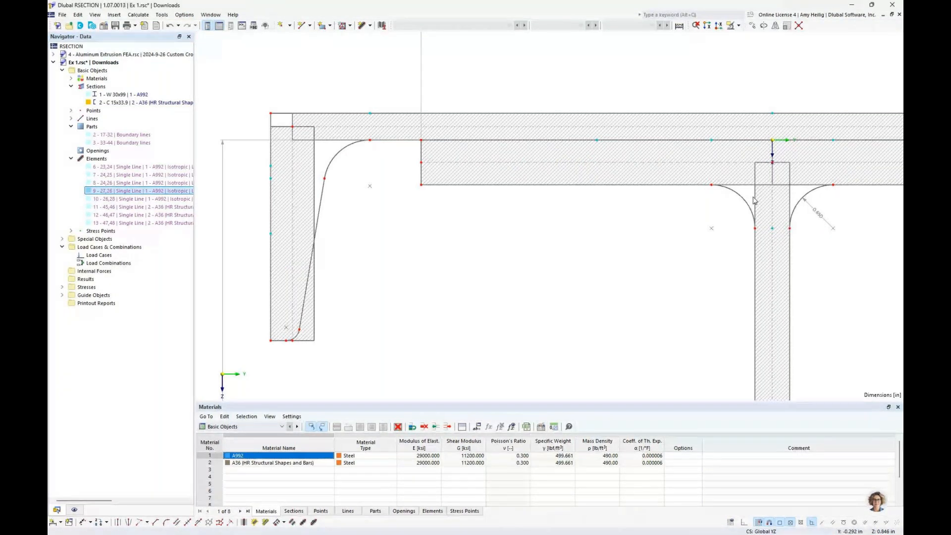
{"action": "scroll", "coordinate": [534, 235], "scroll_direction": "down", "scroll_amount": 3}
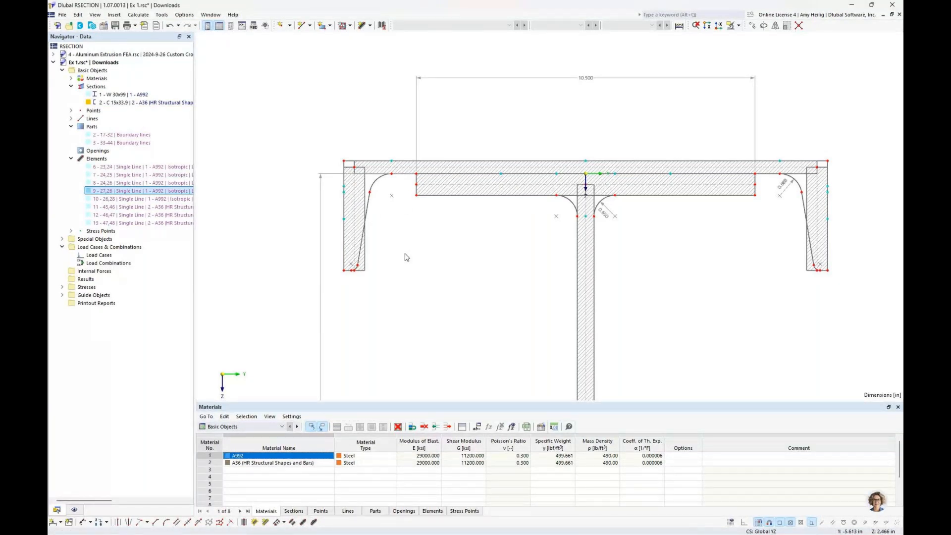
Try to run Calculate All on the combined section, and abort the plausibility check.
{"action": "scroll", "coordinate": [406, 257], "scroll_direction": "down", "scroll_amount": 3}
{"action": "middle_click_drag", "start_coordinate": [426, 227], "coordinate": [423, 192]}
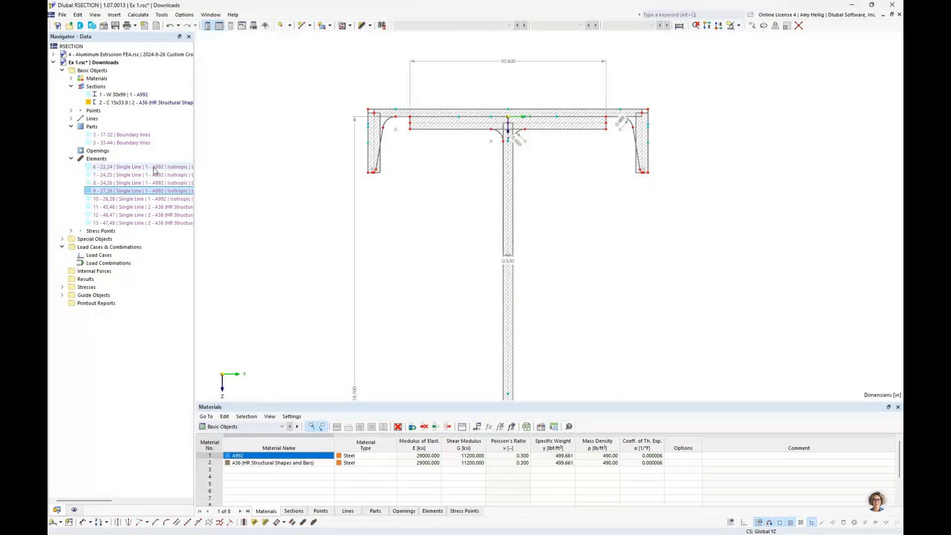
{"action": "left_click", "coordinate": [138, 14]}
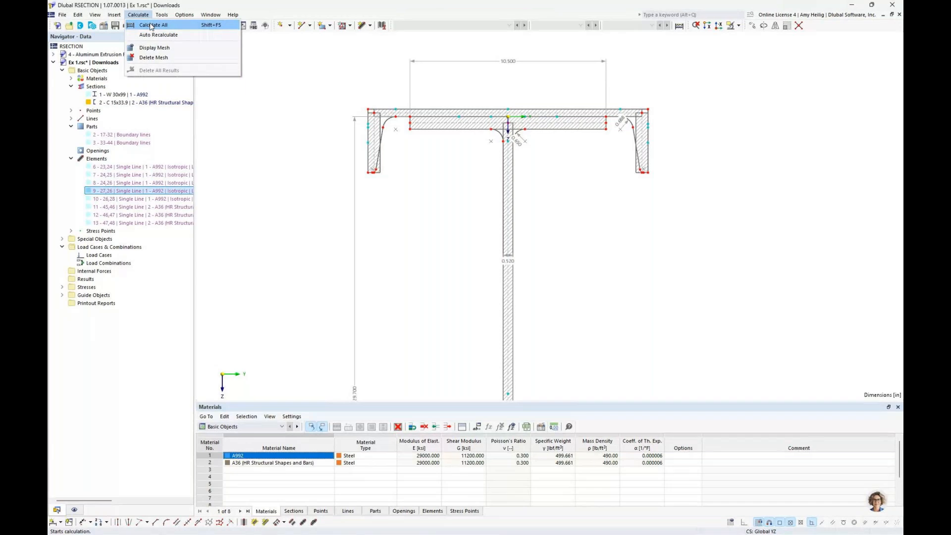
{"action": "left_click", "coordinate": [151, 25]}
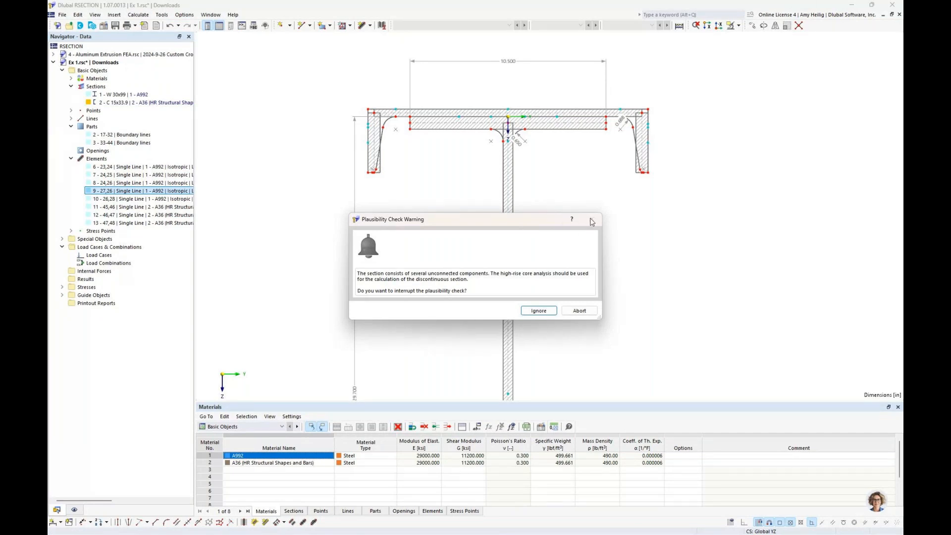
{"action": "left_click", "coordinate": [580, 311]}
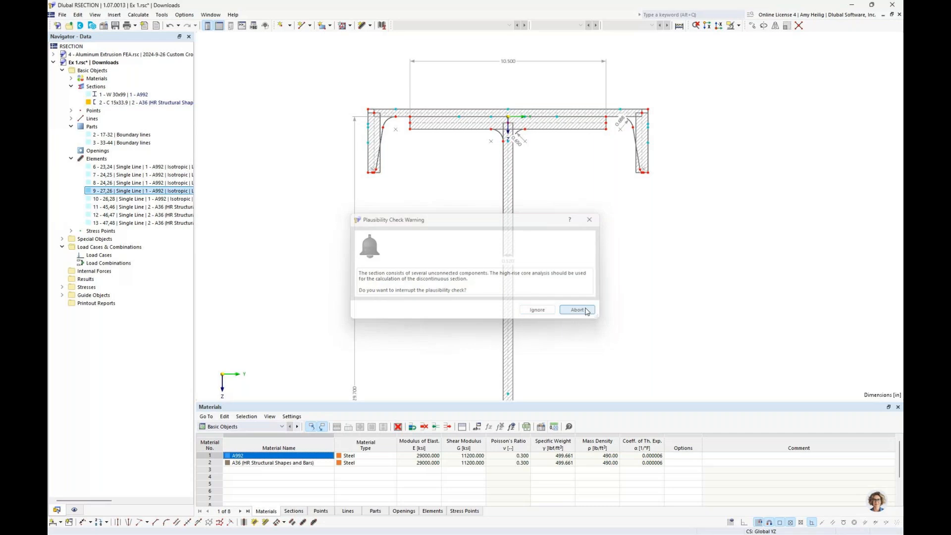
Explode both the W 30x99 and the C 15x33.9 sections into their individual objects.
{"action": "scroll", "coordinate": [485, 202], "scroll_direction": "up", "scroll_amount": 5}
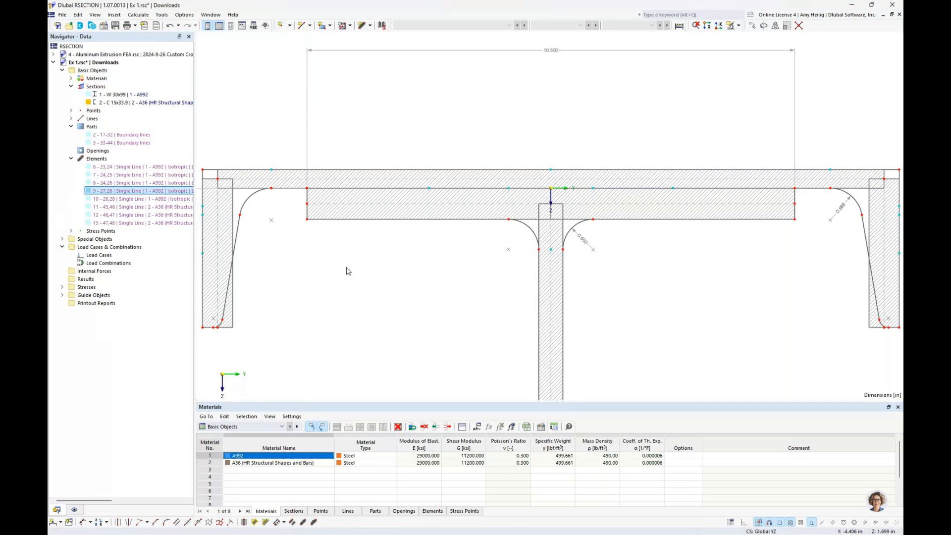
{"action": "scroll", "coordinate": [348, 271], "scroll_direction": "down", "scroll_amount": 1}
{"action": "left_click", "coordinate": [70, 159]}
{"action": "left_click", "coordinate": [71, 126]}
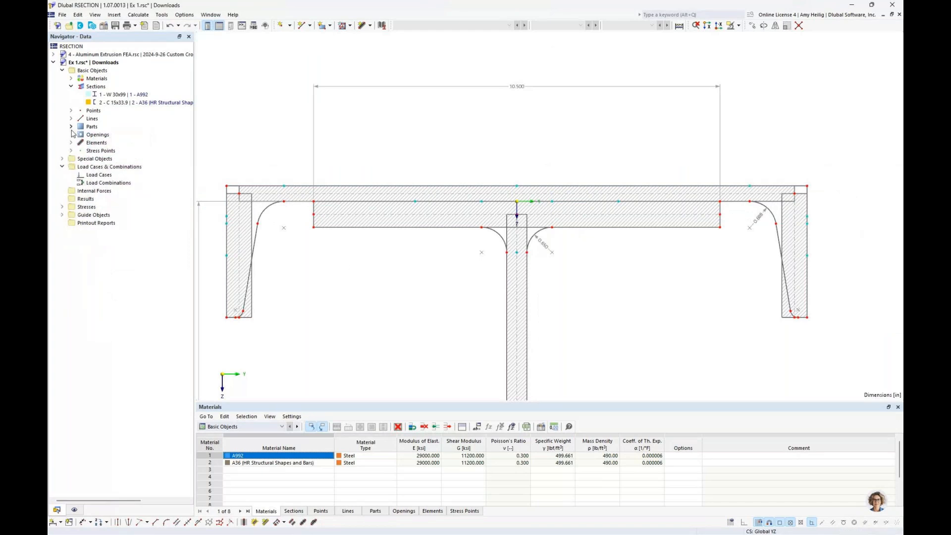
{"action": "left_click", "coordinate": [121, 95]}
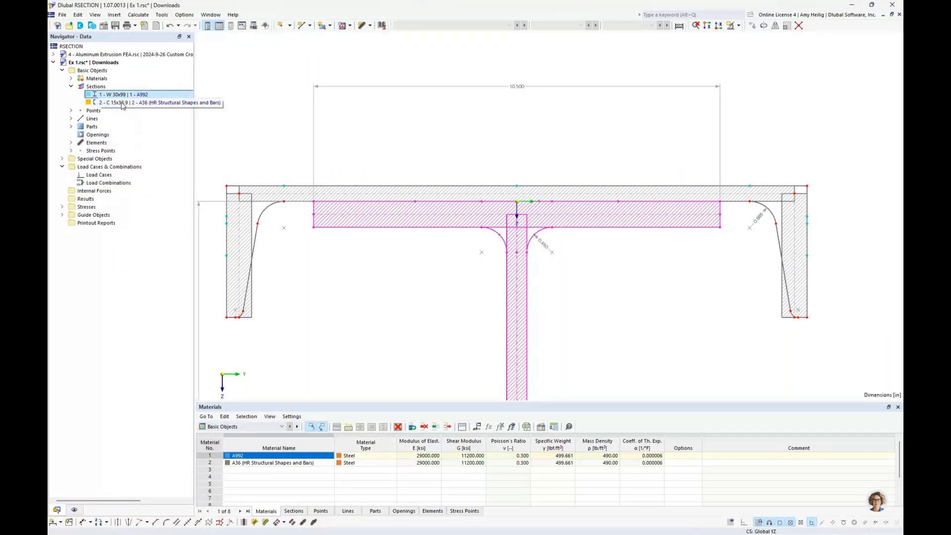
{"action": "left_click", "coordinate": [123, 103], "text": "ctrl"}
{"action": "right_click", "coordinate": [138, 97]}
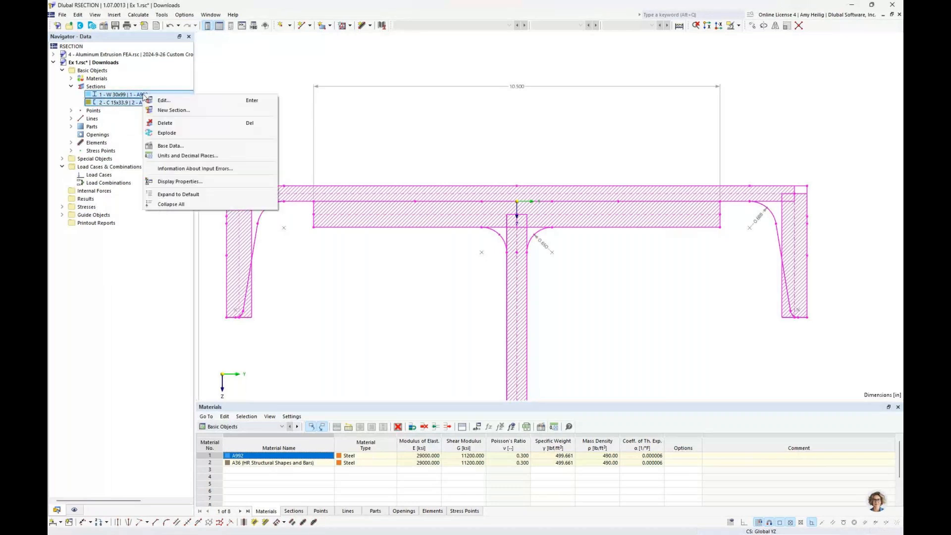
{"action": "right_click", "coordinate": [109, 93]}
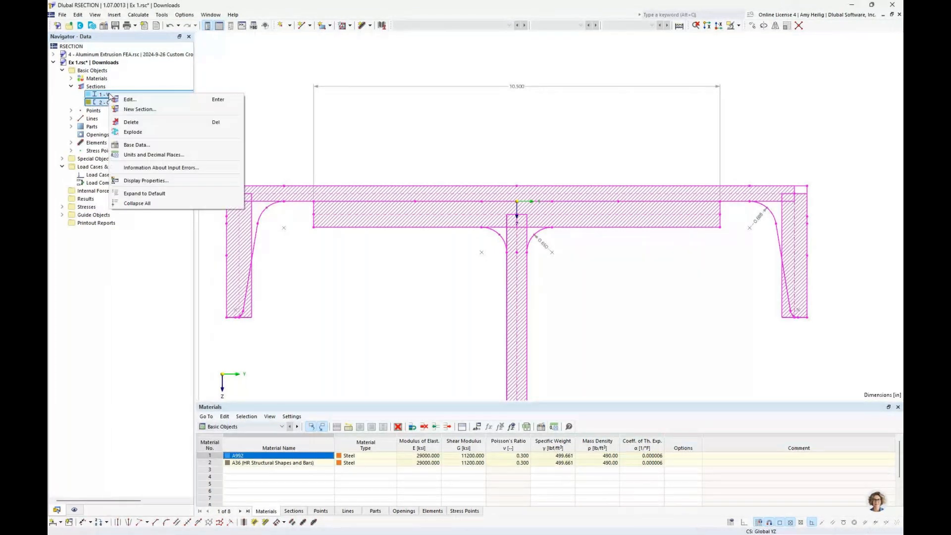
{"action": "left_click", "coordinate": [141, 121]}
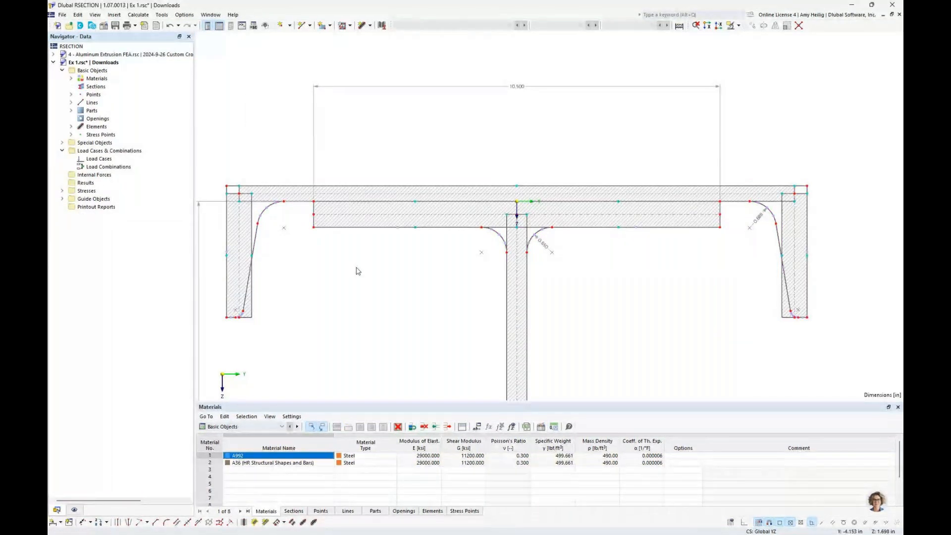
Examine the exploded top flange and check the Auto Connect Lines and Elements setting for the work area.
{"action": "left_click", "coordinate": [377, 209]}
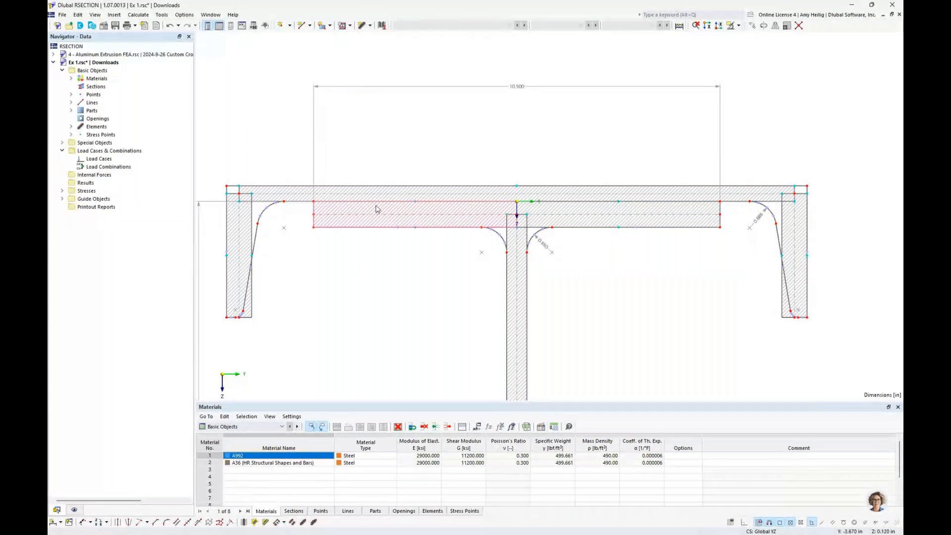
{"action": "left_click", "coordinate": [361, 293]}
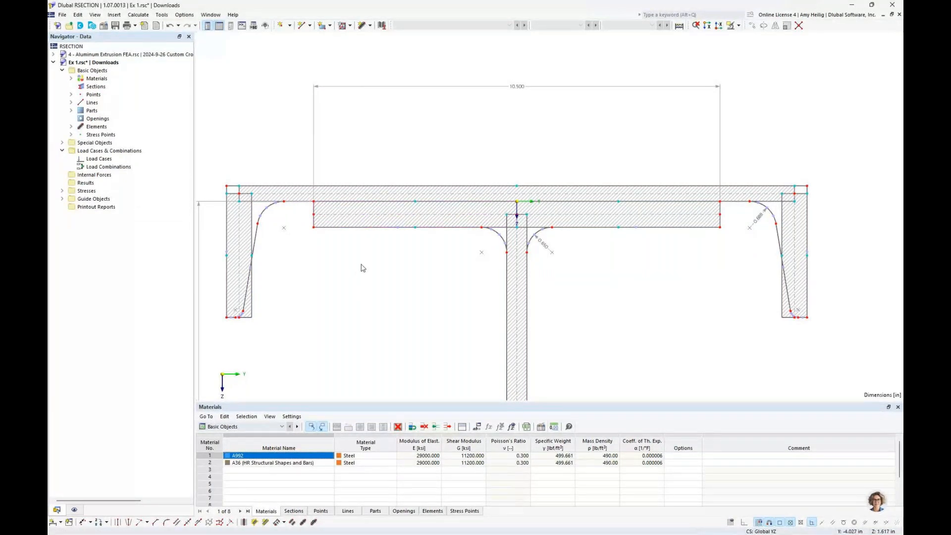
{"action": "right_click", "coordinate": [362, 268]}
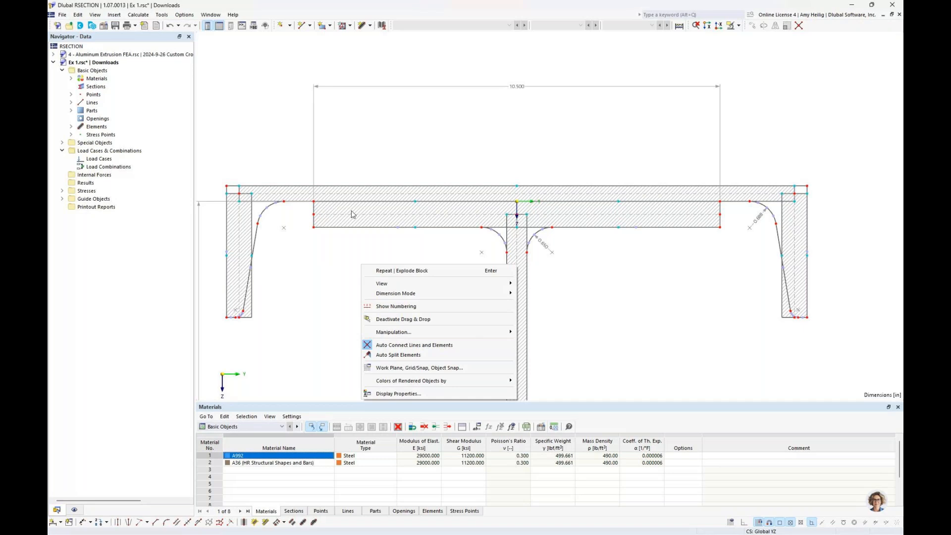
{"action": "left_click", "coordinate": [307, 273]}
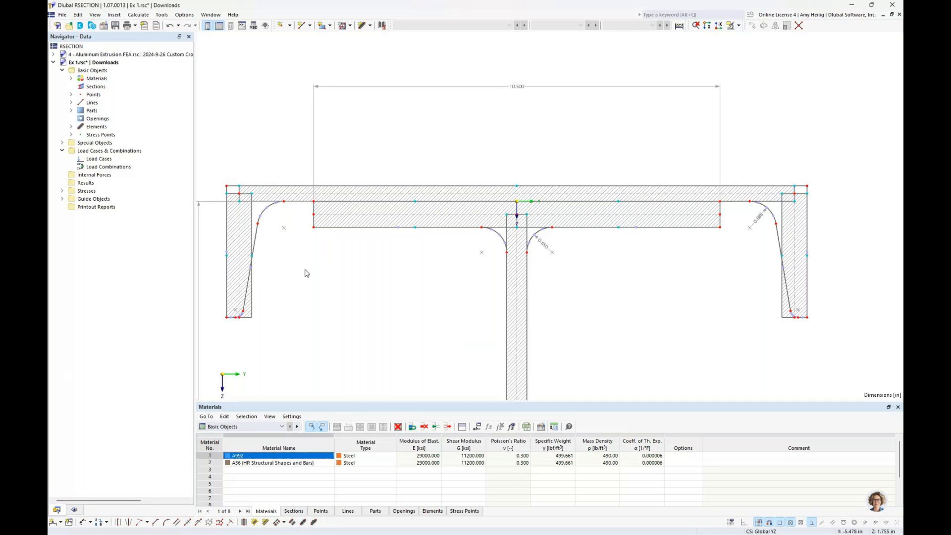
Set up a new single-line element with 0 in thickness and an effective thickness for shear transfer of 0.125 in.
{"action": "left_click", "coordinate": [370, 25]}
{"action": "left_click", "coordinate": [380, 38]}
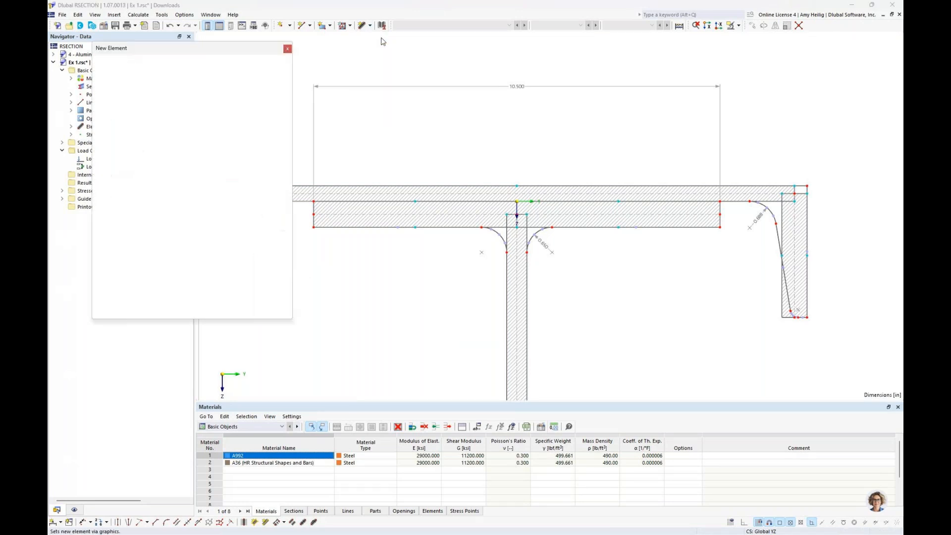
{"action": "left_click", "coordinate": [216, 233]}
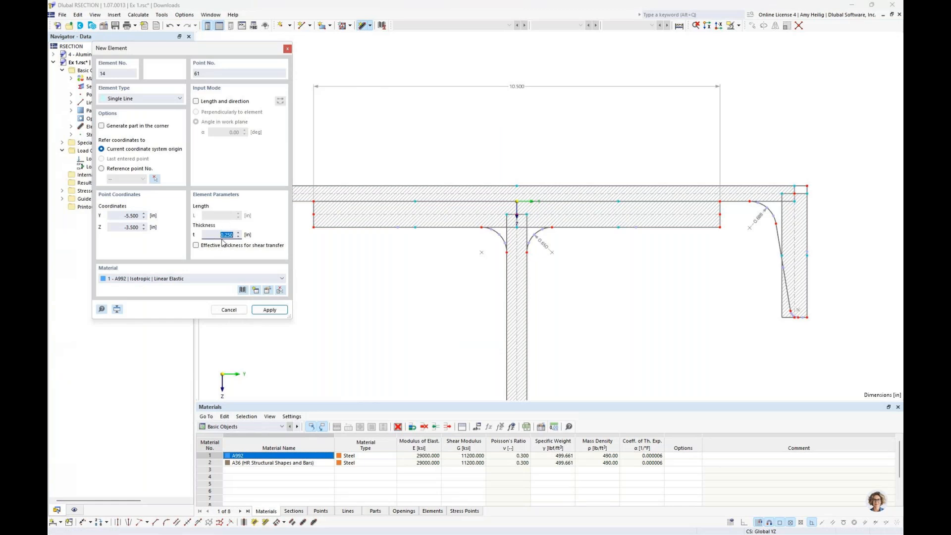
{"action": "type", "text": "0"}
{"action": "left_click", "coordinate": [196, 246]}
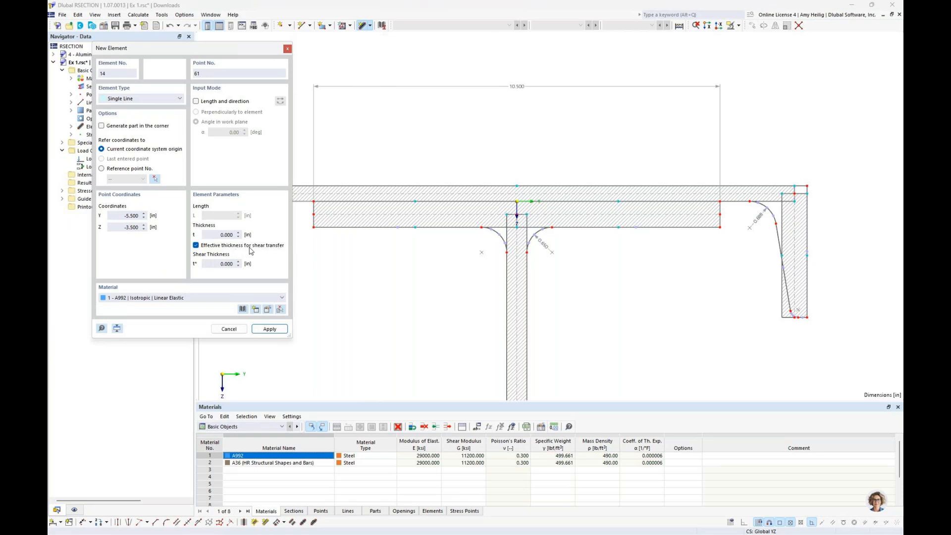
{"action": "left_click", "coordinate": [216, 264]}
{"action": "type", "text": "0.125"}
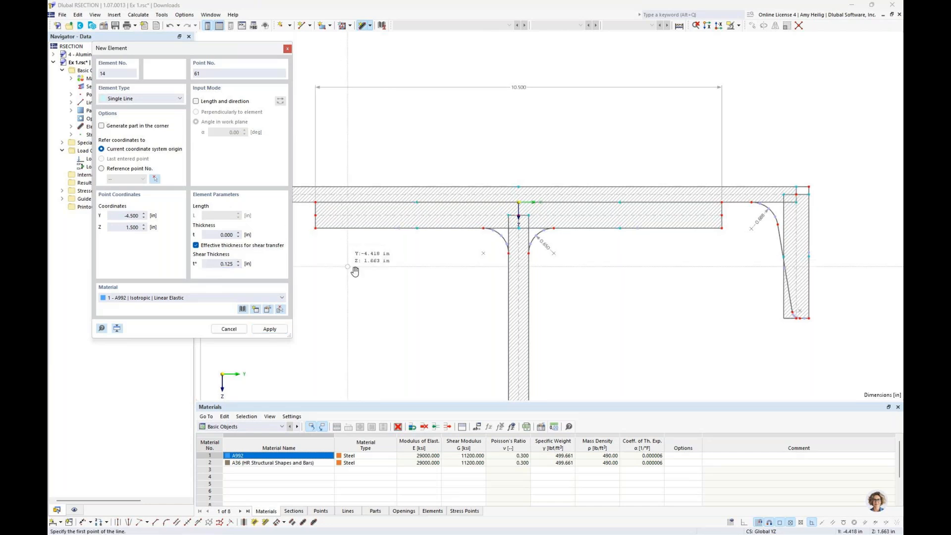
Draw a 0.535 in connecting element from each tip of the beam's top flange centerline up to the channel web's centerline.
{"action": "scroll", "coordinate": [355, 271], "scroll_direction": "up", "scroll_amount": 4}
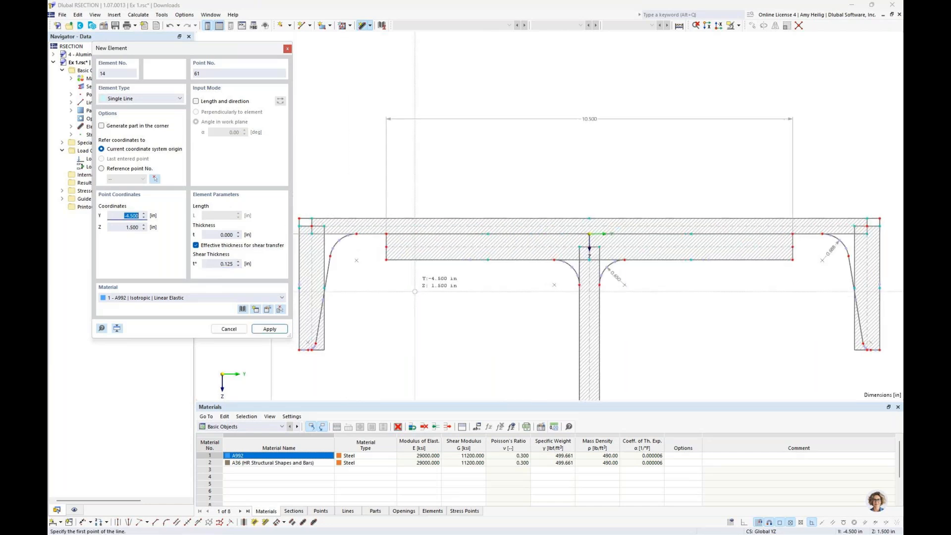
{"action": "left_click", "coordinate": [386, 246]}
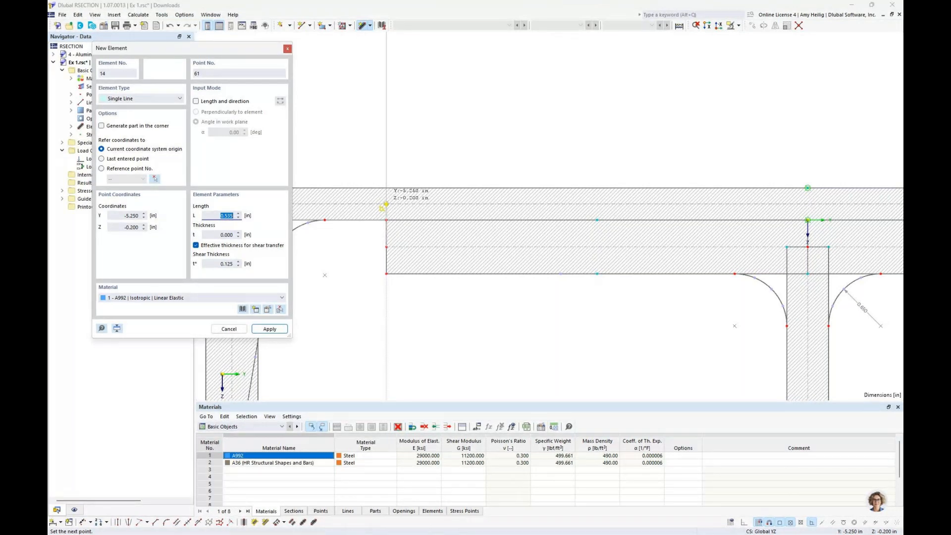
{"action": "left_click", "coordinate": [385, 205]}
{"action": "left_click", "coordinate": [385, 205]}
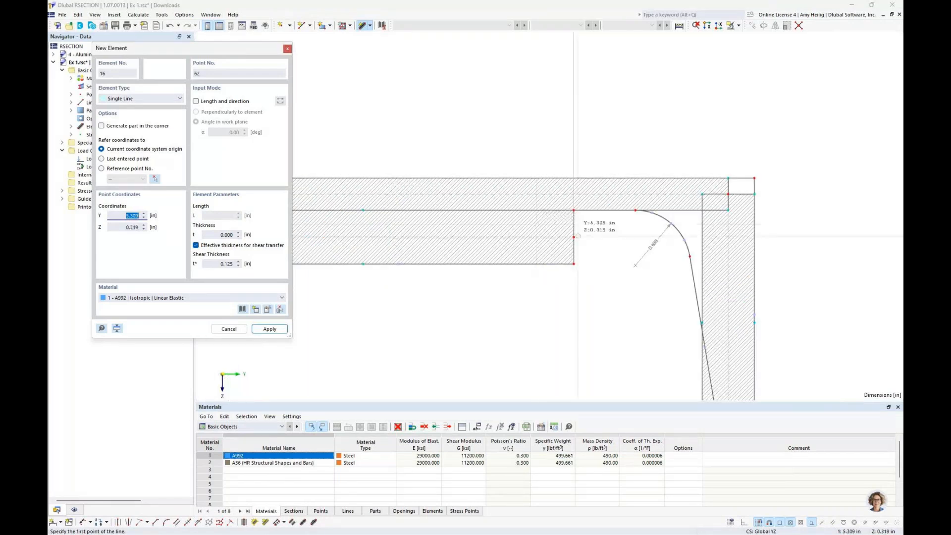
{"action": "left_click", "coordinate": [574, 236]}
{"action": "left_click", "coordinate": [574, 237]}
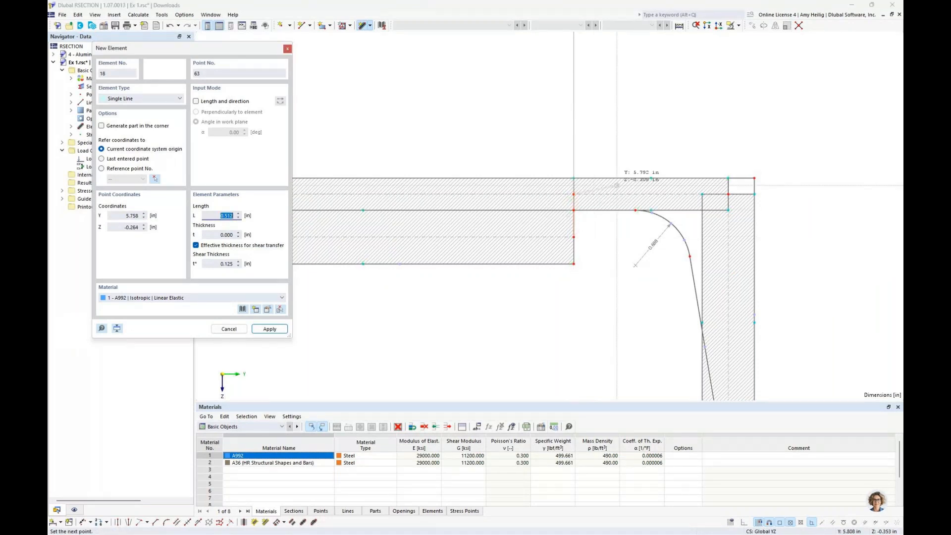
{"action": "key", "text": "Escape"}
{"action": "key", "text": "Escape"}
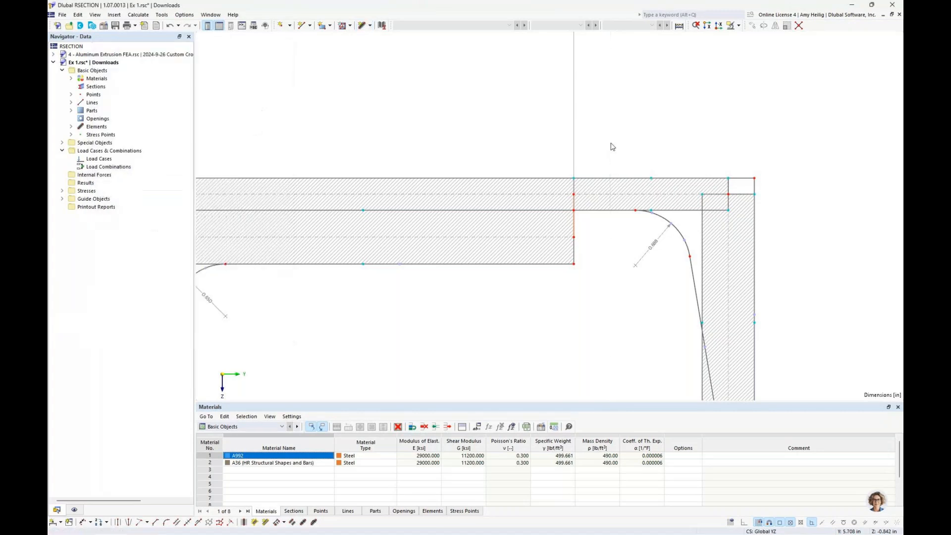
List the section's elements and highlight the two new connecting elements one after the other.
{"action": "scroll", "coordinate": [612, 146], "scroll_direction": "down", "scroll_amount": 3}
{"action": "scroll", "coordinate": [612, 146], "scroll_direction": "down", "scroll_amount": 2}
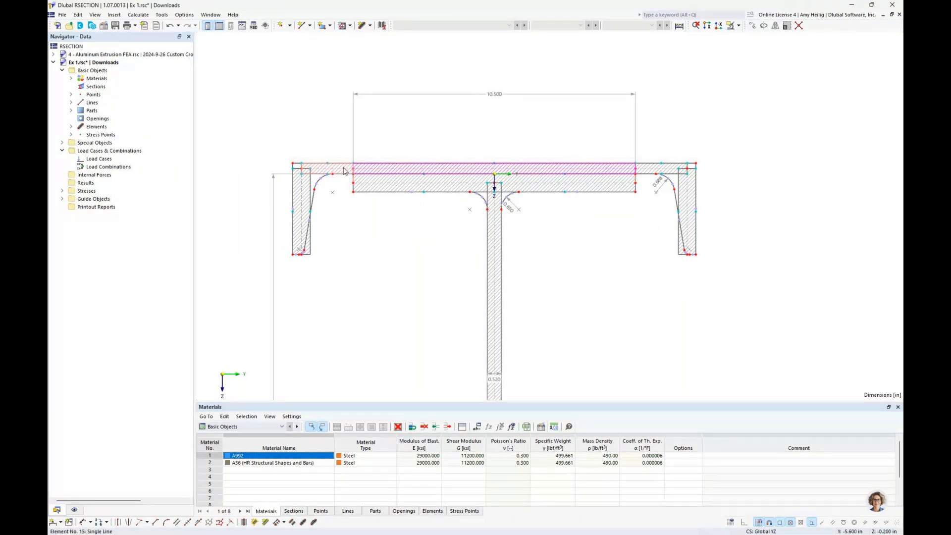
{"action": "left_click", "coordinate": [70, 126]}
{"action": "left_click", "coordinate": [143, 216]}
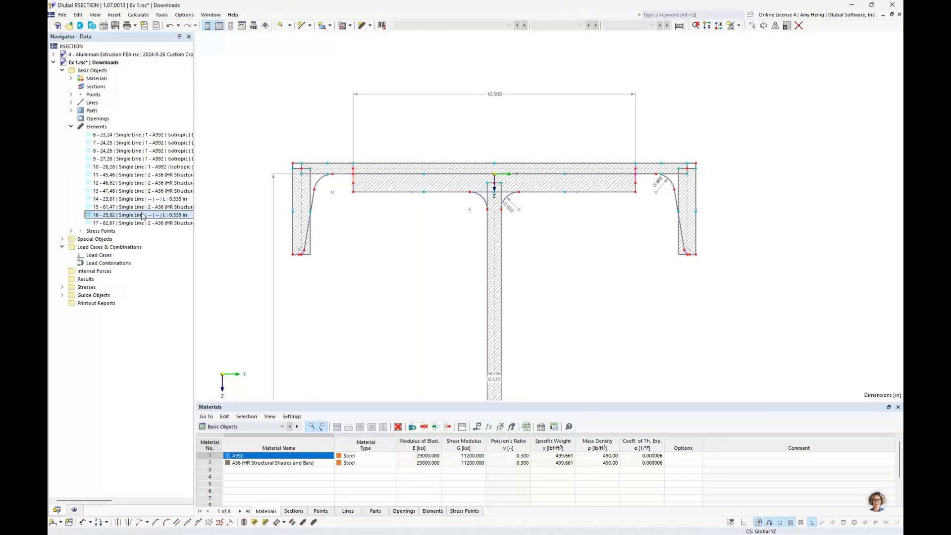
{"action": "left_click", "coordinate": [143, 200]}
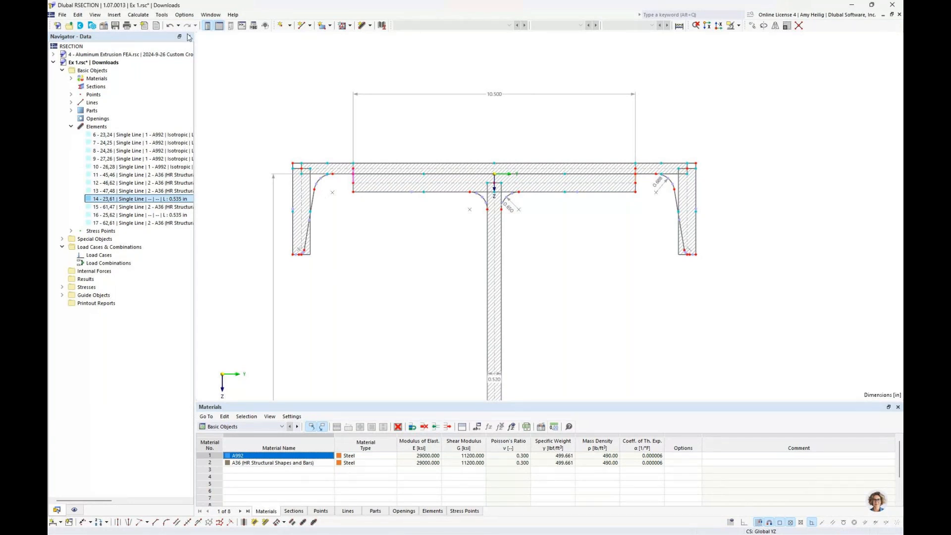
Run Calculate All on the connected section and bring the whole section's result into view.
{"action": "left_click", "coordinate": [138, 15]}
{"action": "left_click", "coordinate": [151, 28]}
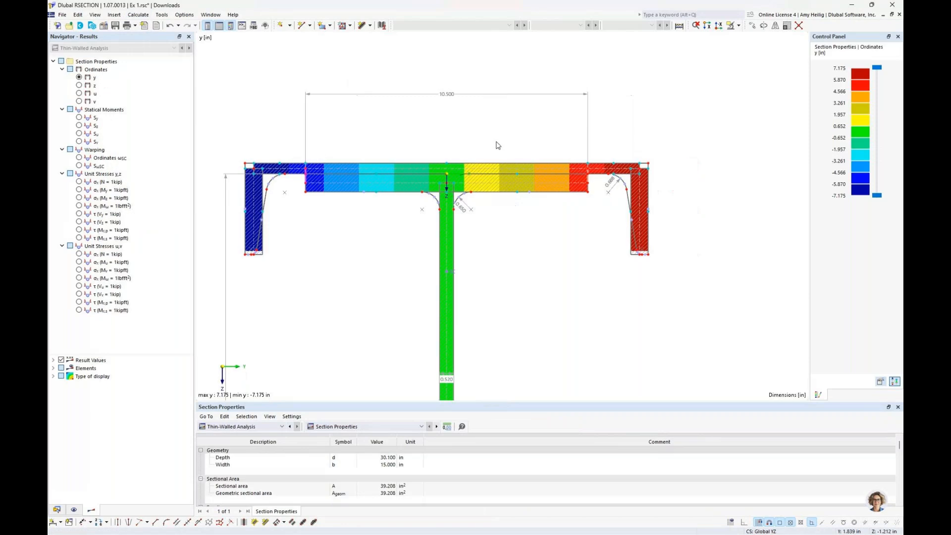
{"action": "scroll", "coordinate": [551, 215], "scroll_direction": "down", "scroll_amount": 3}
{"action": "middle_click_drag", "start_coordinate": [553, 256], "coordinate": [560, 173]}
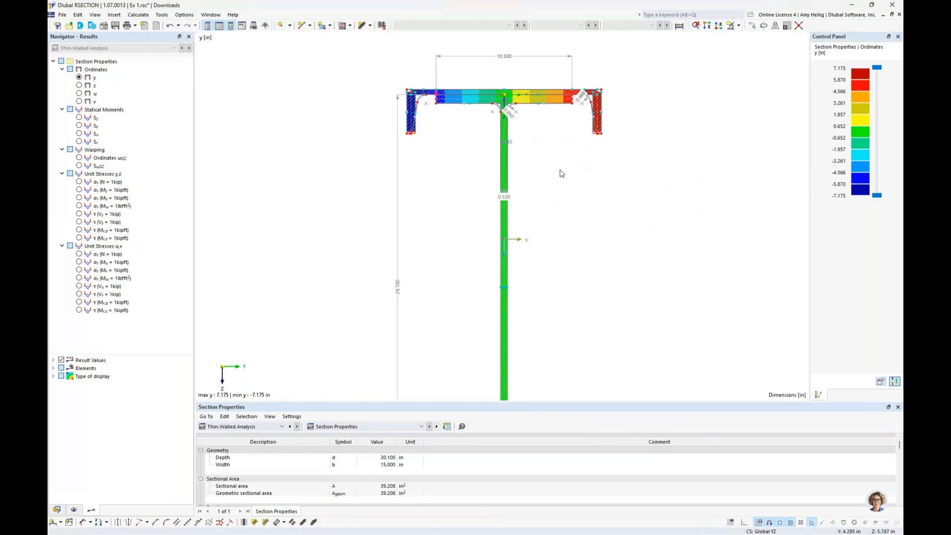
{"action": "scroll", "coordinate": [560, 172], "scroll_direction": "down", "scroll_amount": 2}
{"action": "middle_click_drag", "start_coordinate": [559, 226], "coordinate": [552, 206]}
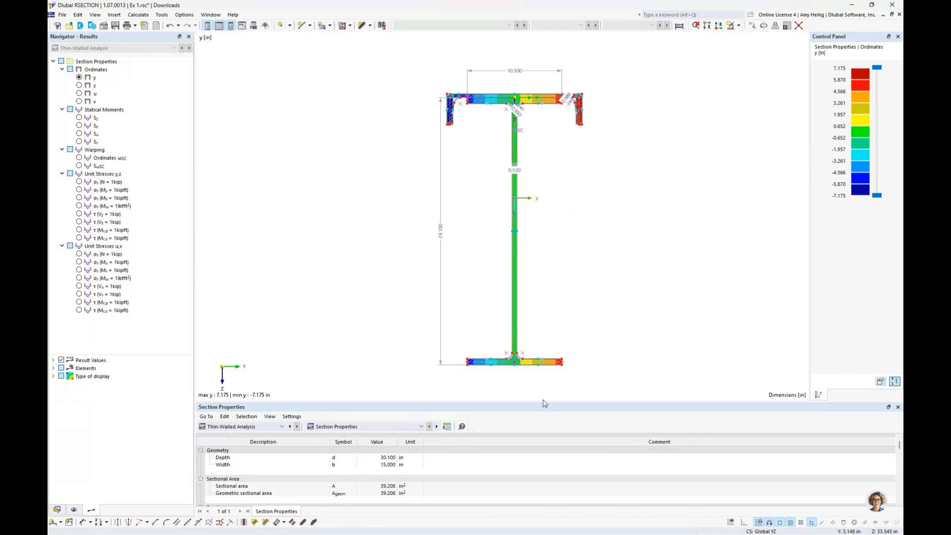
Examine the thin-walled analysis section properties, from geometry and bending through shear, torsion, warping and plasticity.
{"action": "left_click_drag", "start_coordinate": [542, 401], "coordinate": [552, 210]}
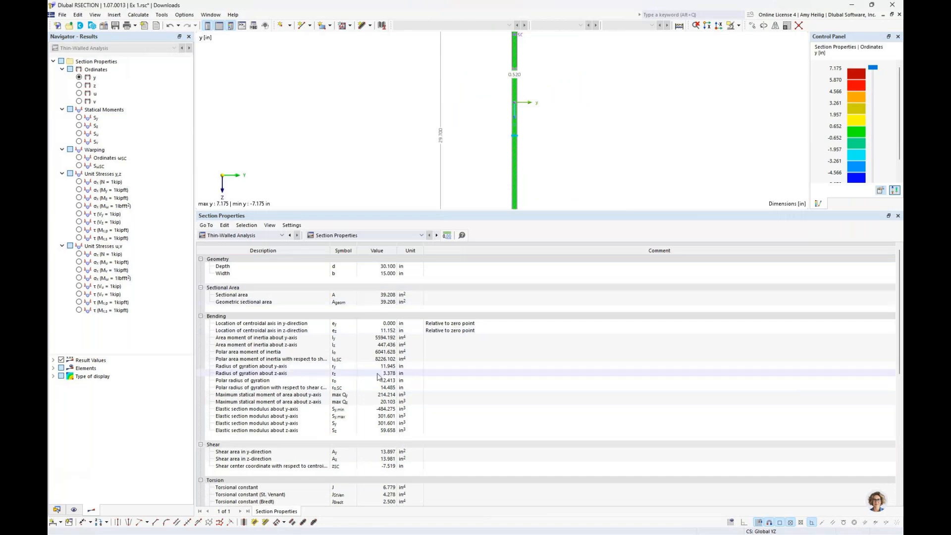
{"action": "scroll", "coordinate": [378, 377], "scroll_direction": "down", "scroll_amount": 4}
{"action": "scroll", "coordinate": [378, 377], "scroll_direction": "down", "scroll_amount": 3}
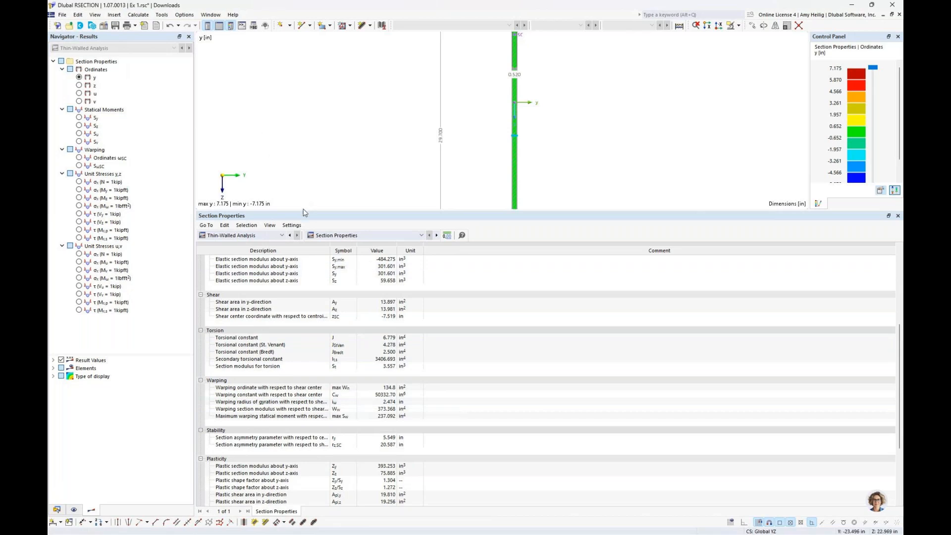
{"action": "left_click_drag", "start_coordinate": [303, 212], "coordinate": [304, 356]}
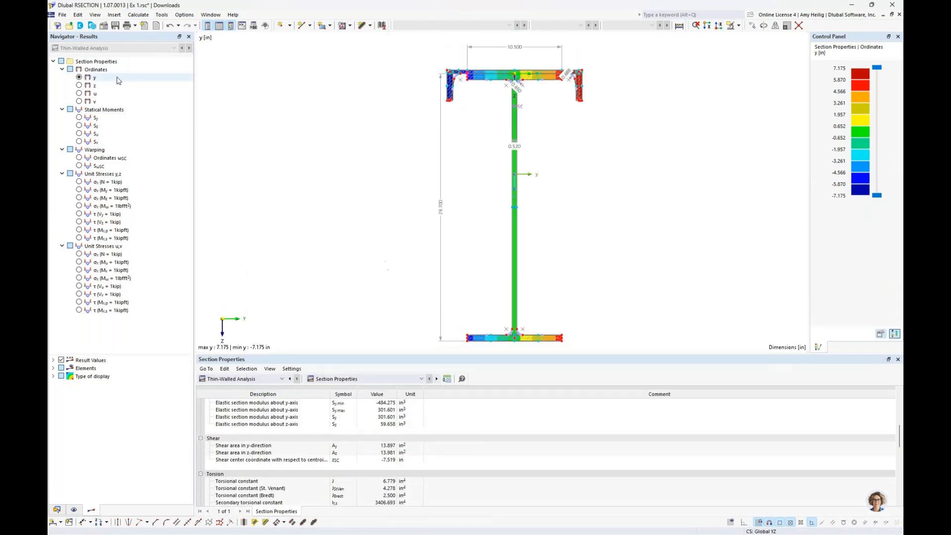
{"action": "left_click", "coordinate": [62, 14]}
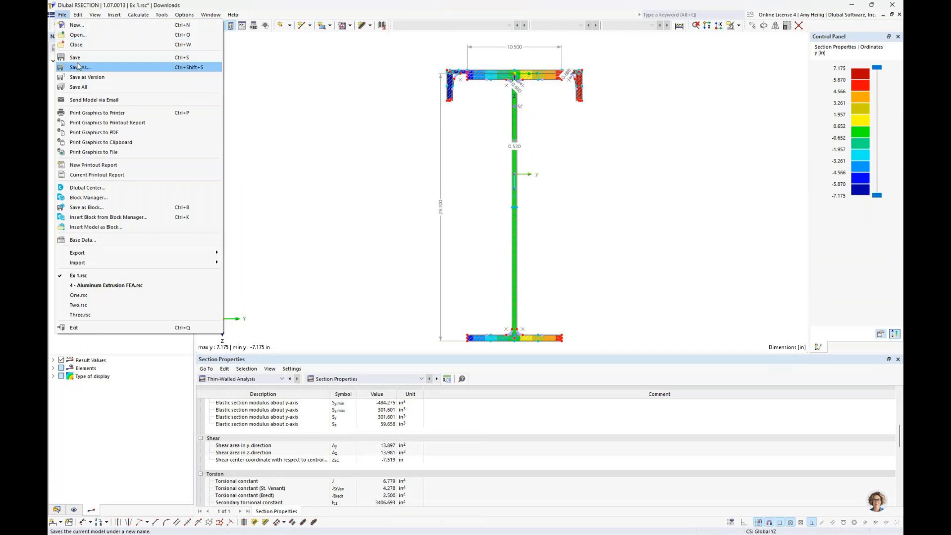
{"action": "left_click", "coordinate": [345, 201]}
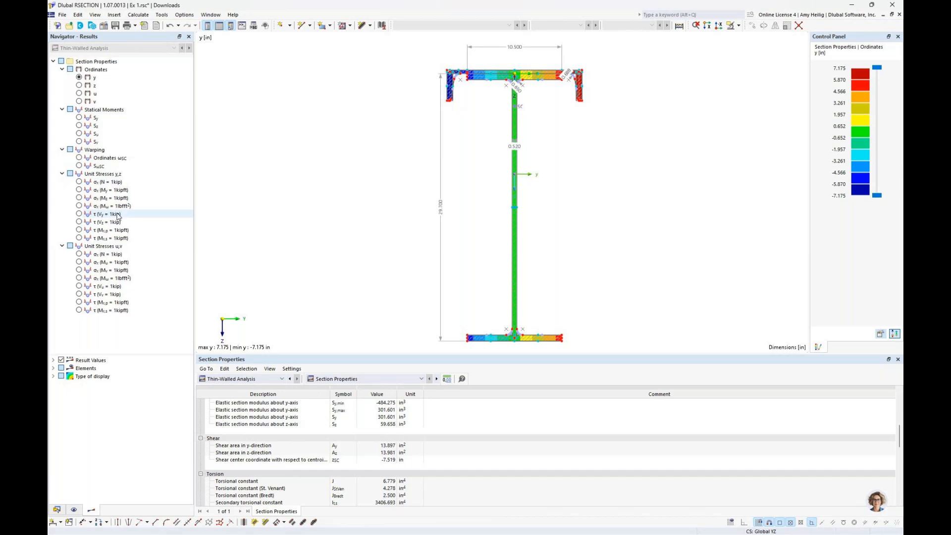
Display the y,z unit normal stresses for N = 1 kip and for My = 1 kipft.
{"action": "left_click", "coordinate": [79, 182]}
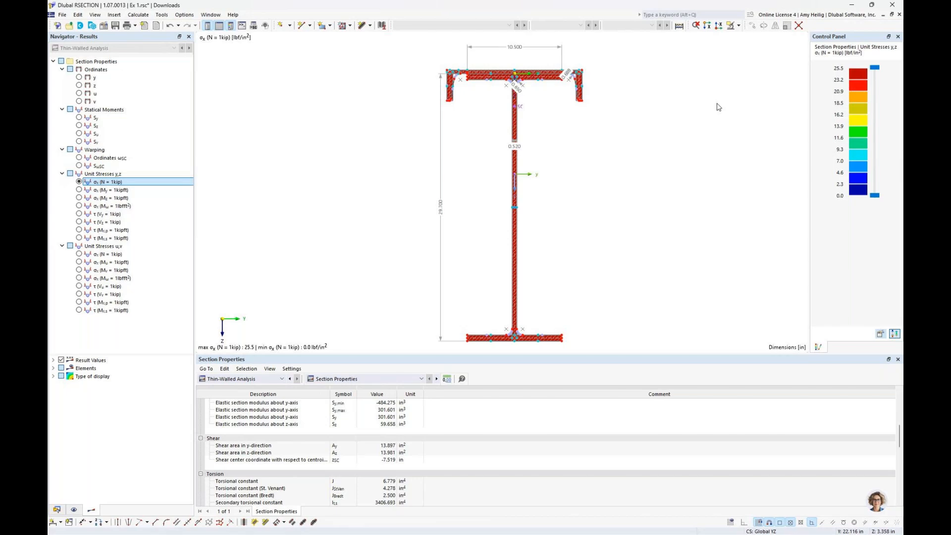
{"action": "left_click", "coordinate": [79, 190]}
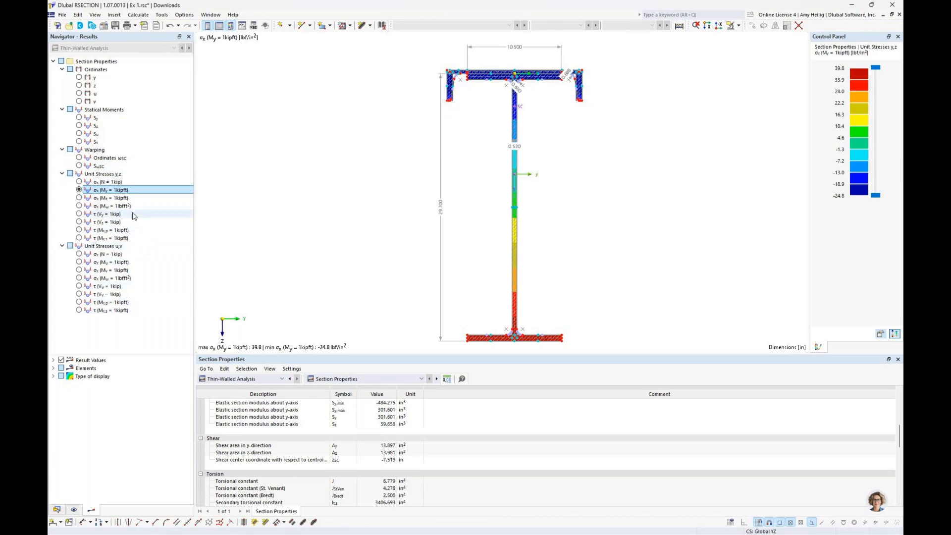
Create a load case named Load 1 in the Permanent action category.
{"action": "left_click", "coordinate": [56, 510]}
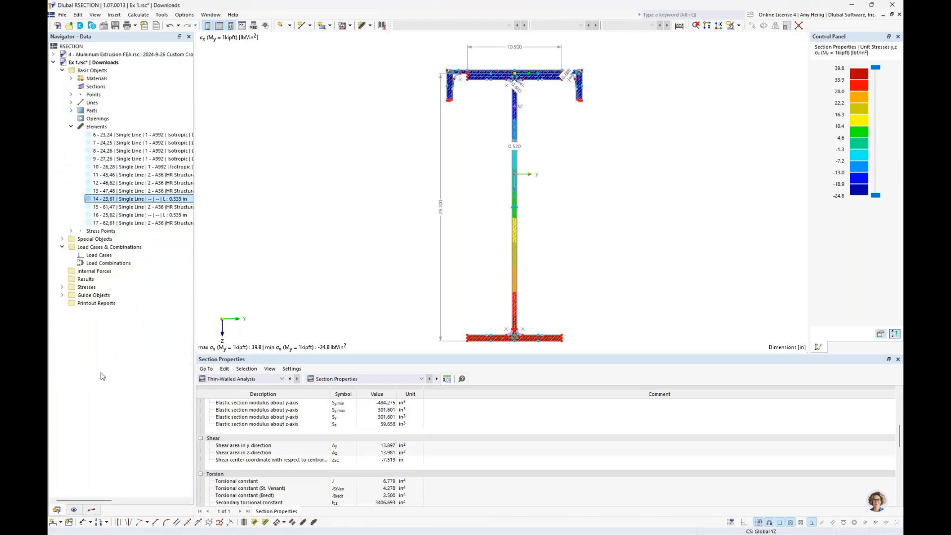
{"action": "left_click", "coordinate": [71, 127]}
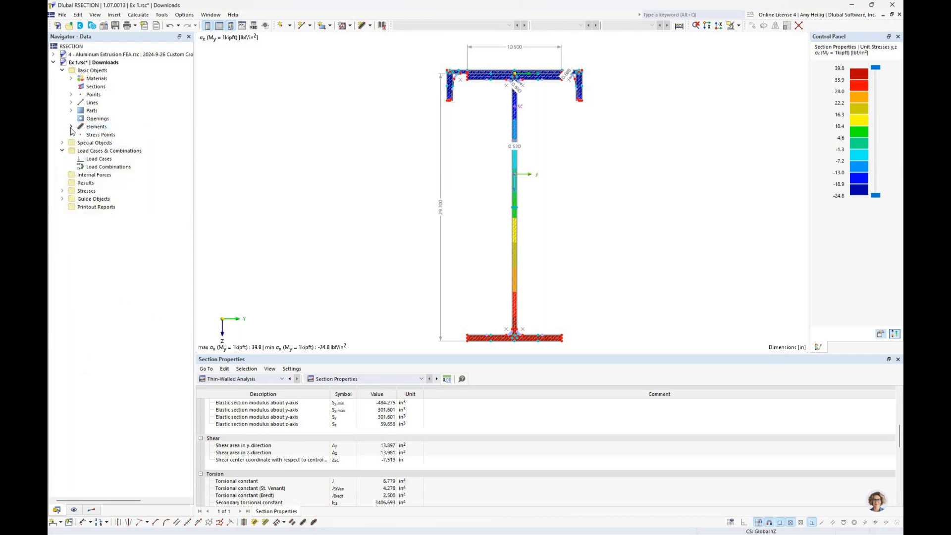
{"action": "right_click", "coordinate": [102, 160]}
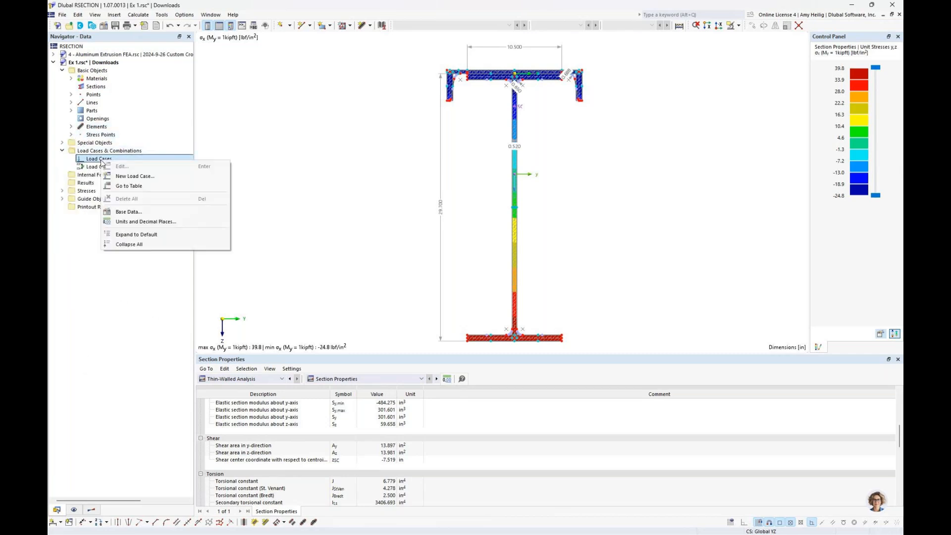
{"action": "left_click", "coordinate": [135, 176]}
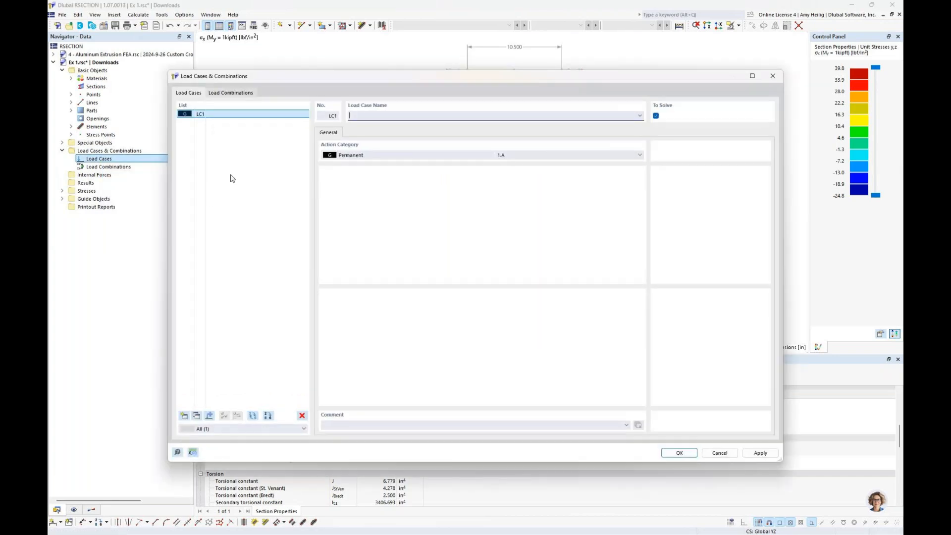
{"action": "left_click", "coordinate": [232, 93]}
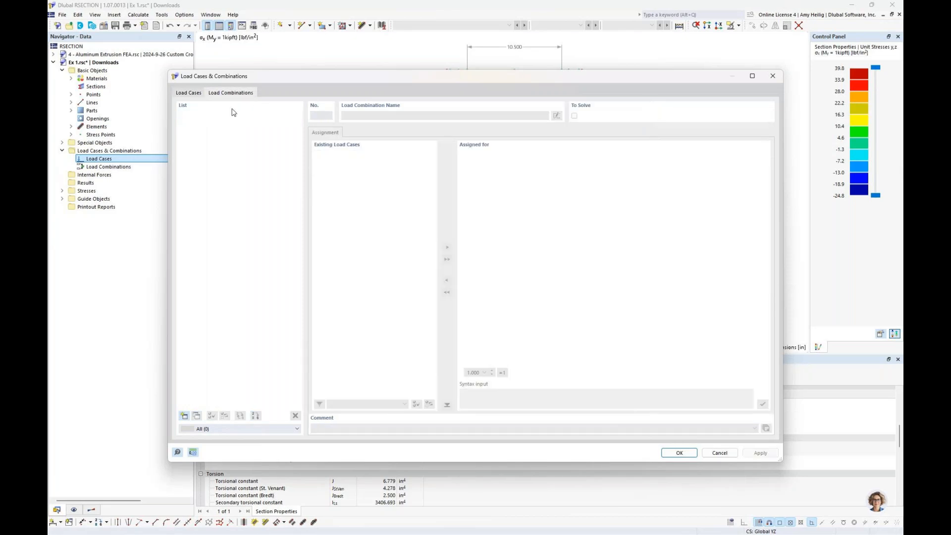
{"action": "left_click", "coordinate": [193, 94]}
{"action": "left_click", "coordinate": [360, 118]}
{"action": "type", "text": "Load 1"}
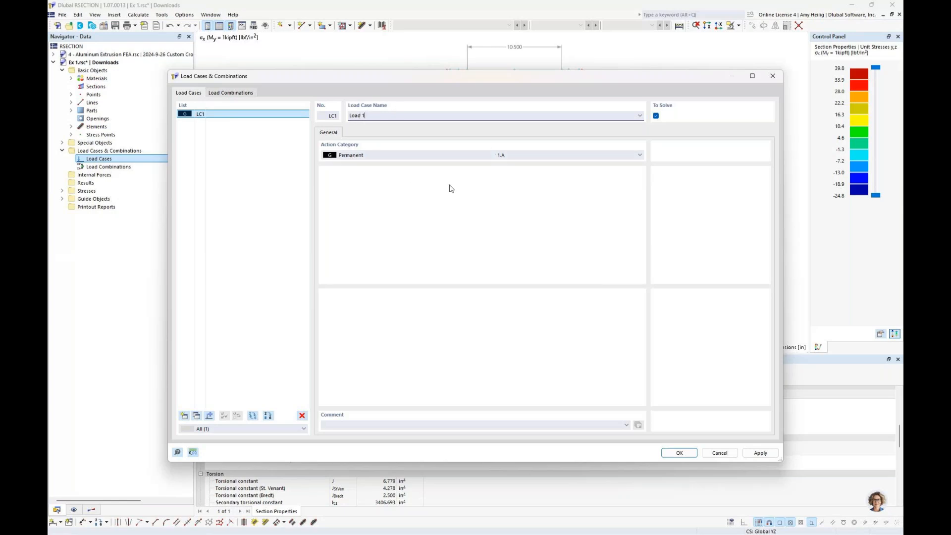
{"action": "left_click", "coordinate": [675, 449]}
Define internal forces for load case Load 1 with Vz = -10 kip and My = 100 kipft on member 1 at x = 0.
{"action": "left_click", "coordinate": [62, 175]}
{"action": "left_click", "coordinate": [72, 183]}
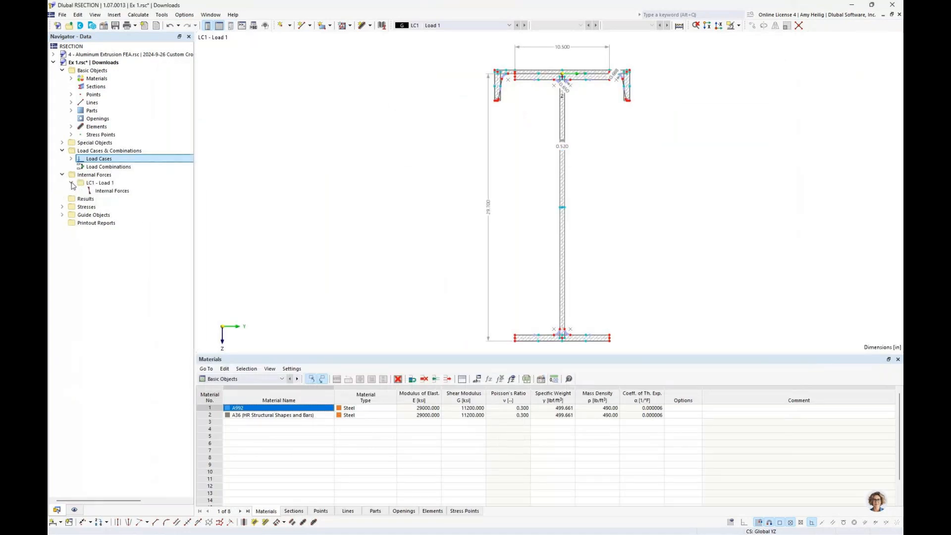
{"action": "right_click", "coordinate": [105, 194]}
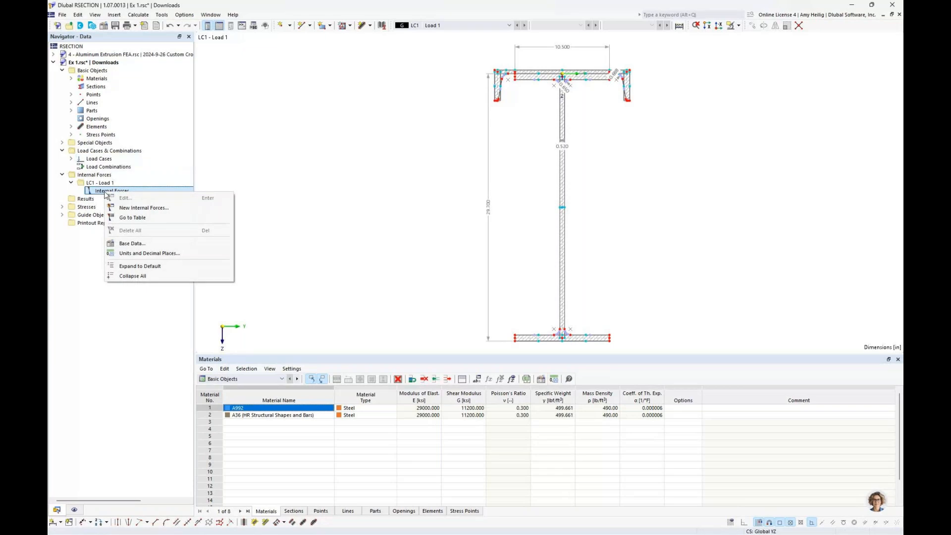
{"action": "left_click", "coordinate": [132, 209]}
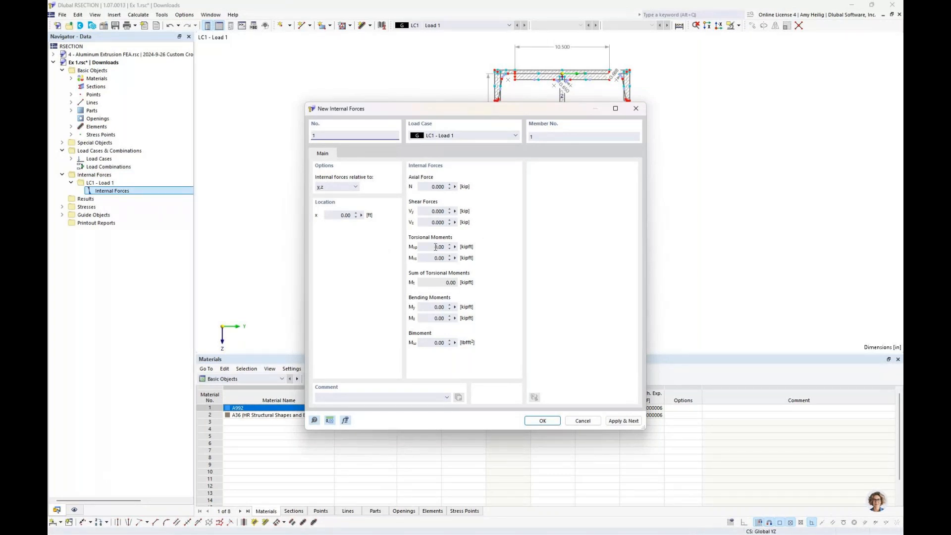
{"action": "left_click", "coordinate": [429, 223]}
{"action": "type", "text": "-10"}
{"action": "left_click", "coordinate": [436, 307]}
{"action": "type", "text": "10"}
{"action": "left_click", "coordinate": [531, 420]}
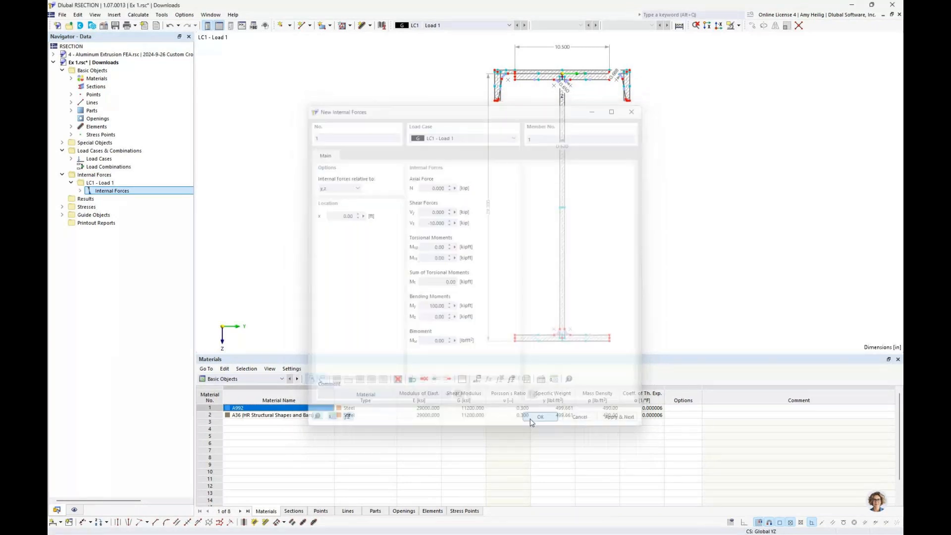
Calculate the section with the Load 1 internal forces and display the von Mises equivalent stresses.
{"action": "left_click", "coordinate": [139, 14]}
{"action": "left_click", "coordinate": [139, 15]}
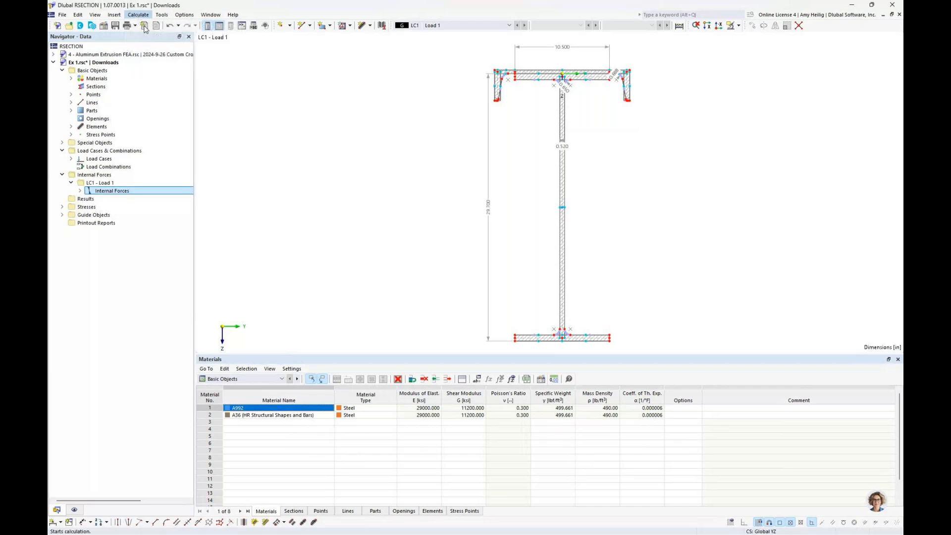
{"action": "left_click", "coordinate": [144, 26]}
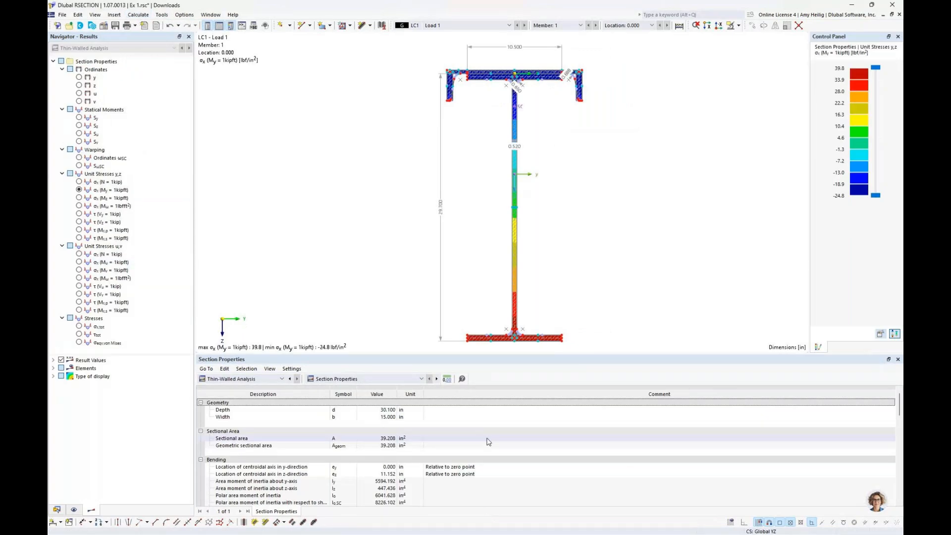
{"action": "left_click", "coordinate": [79, 343]}
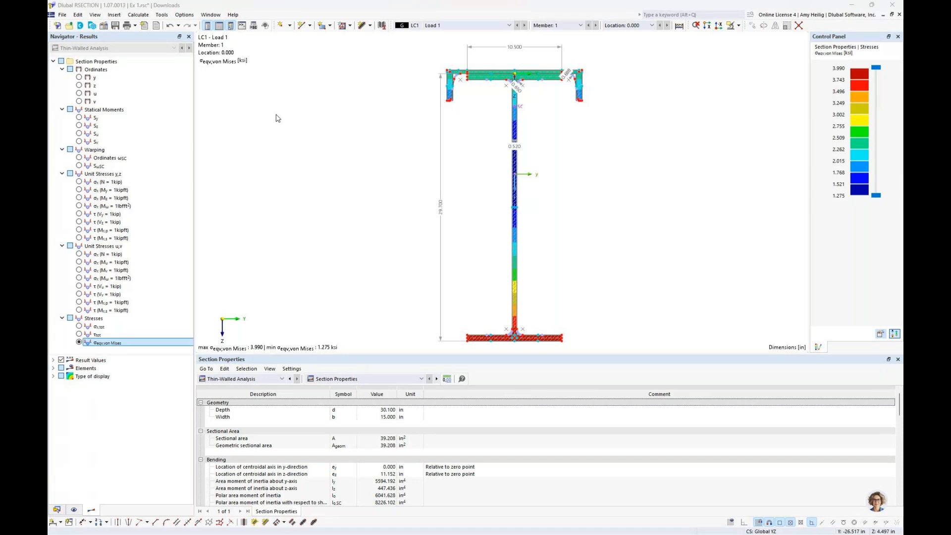
Switch to AutoCAD to view the Shape 1.dxf cross-section outline, and return to RSECTION.
{"action": "key", "text": "super+Tab"}
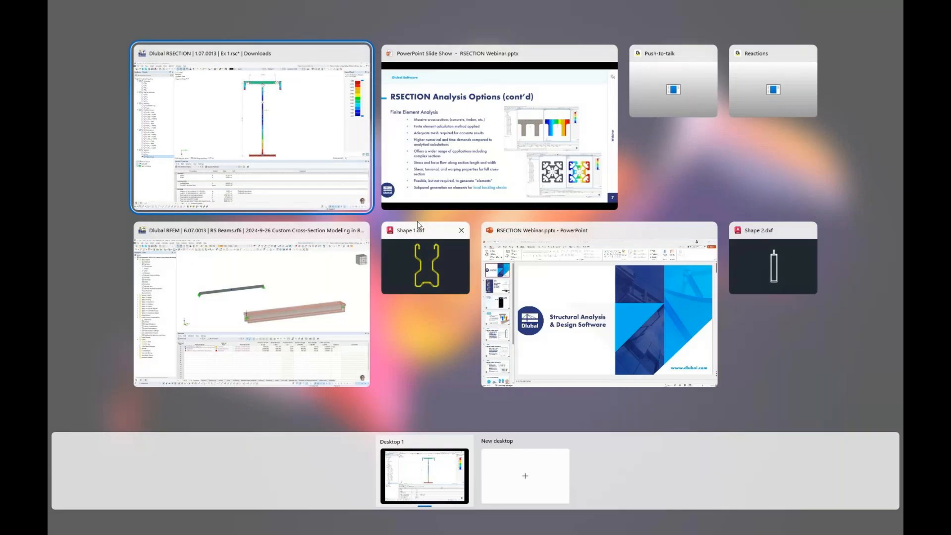
{"action": "left_click", "coordinate": [419, 266]}
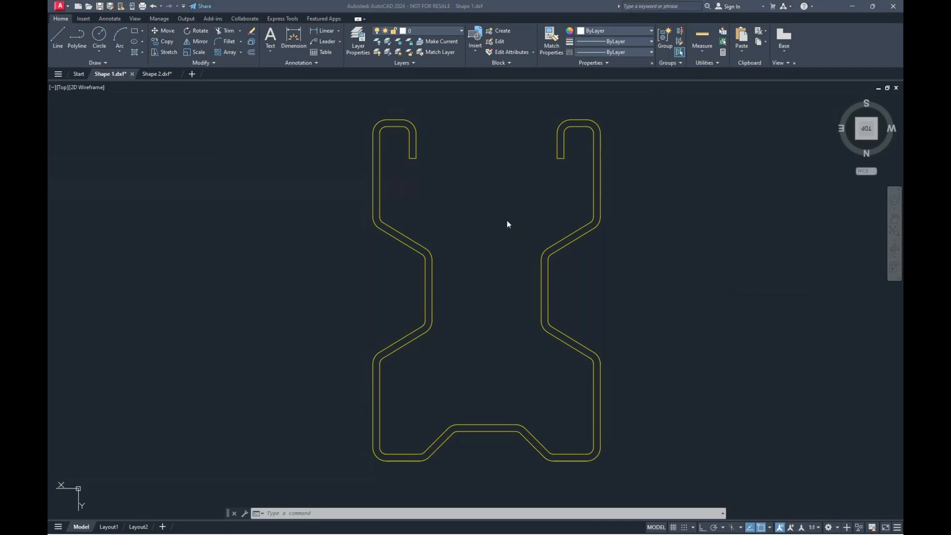
{"action": "key", "text": "super+Tab"}
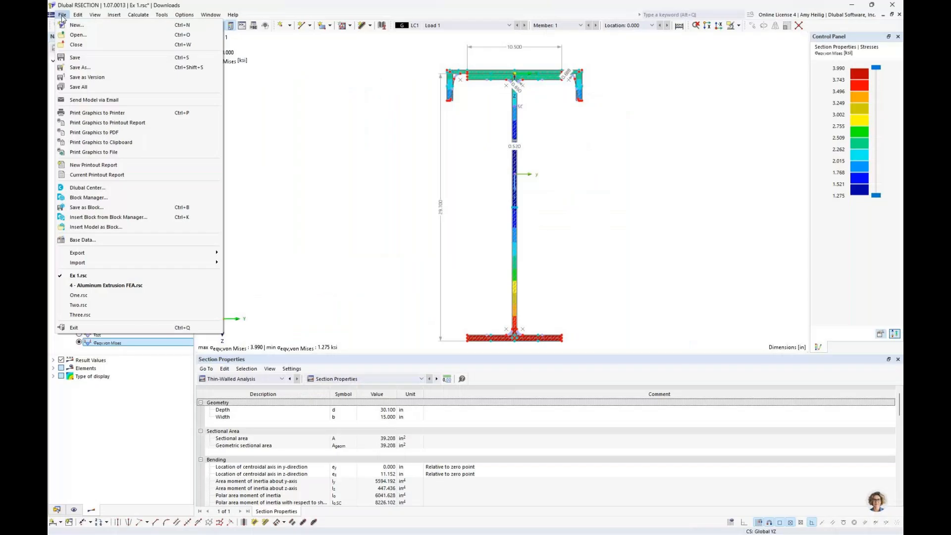
Create a new model named Ex. 2 with Thin-Walled Analysis as the analysis method.
{"action": "left_click", "coordinate": [75, 24]}
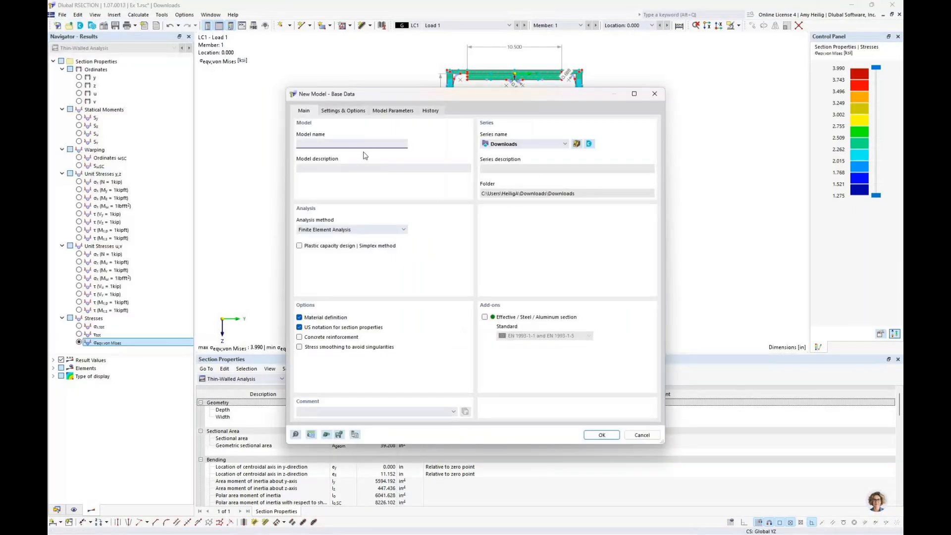
{"action": "type", "text": "Ex. 2"}
{"action": "left_click", "coordinate": [357, 229]}
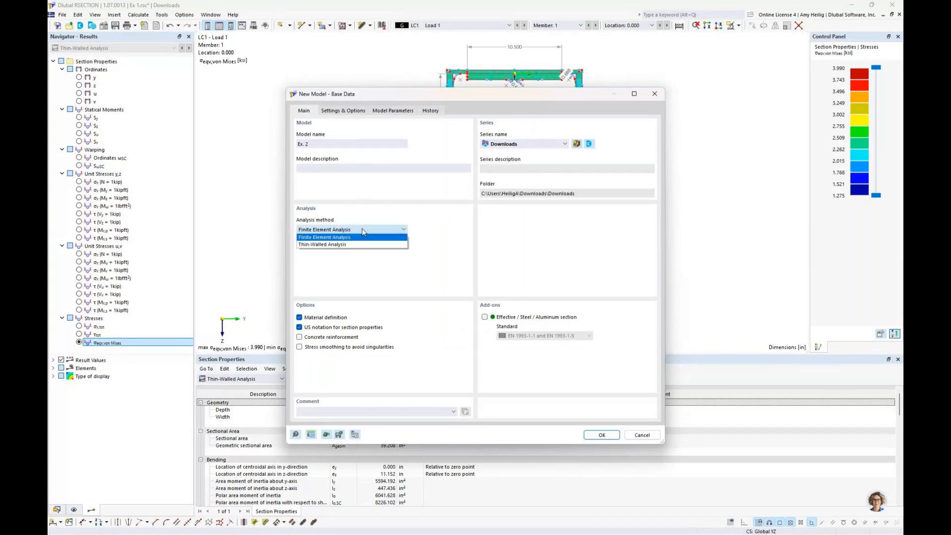
{"action": "left_click", "coordinate": [332, 244]}
{"action": "left_click", "coordinate": [602, 435]}
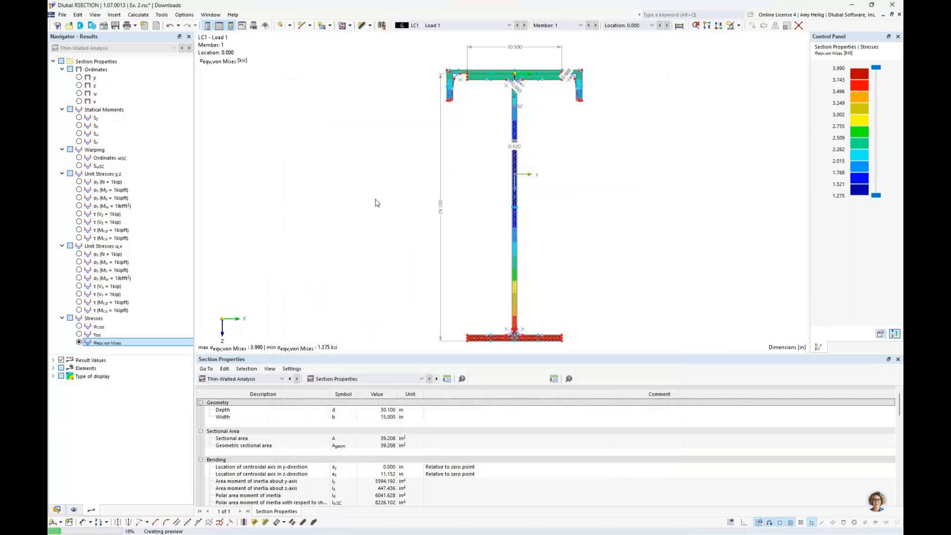
Import the DXF file Shape 1.dxf into the active model.
{"action": "left_click", "coordinate": [62, 14]}
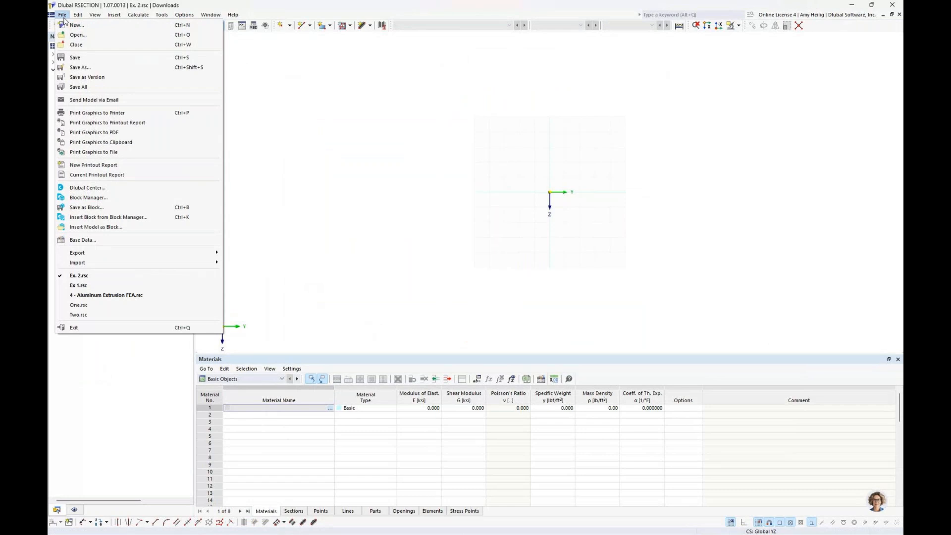
{"action": "mouse_move", "coordinate": [96, 268]}
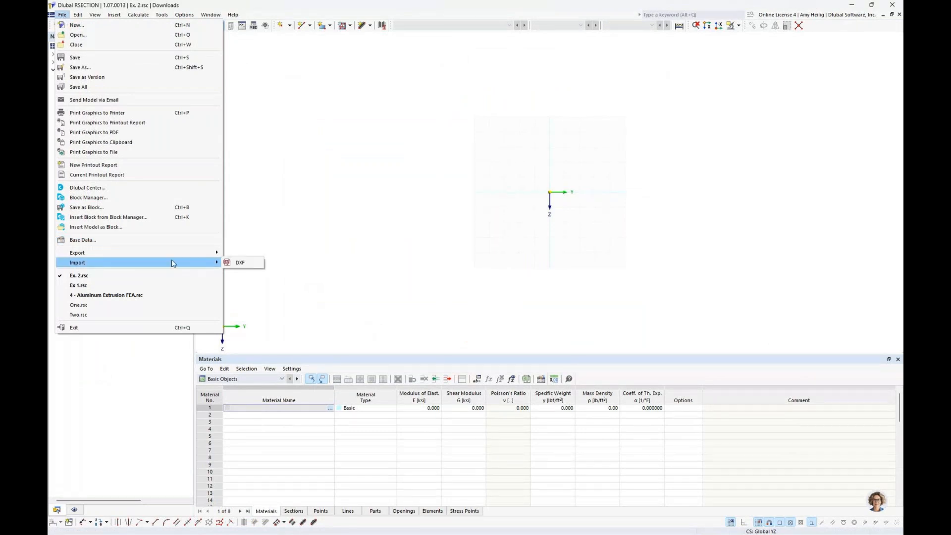
{"action": "left_click", "coordinate": [241, 262]}
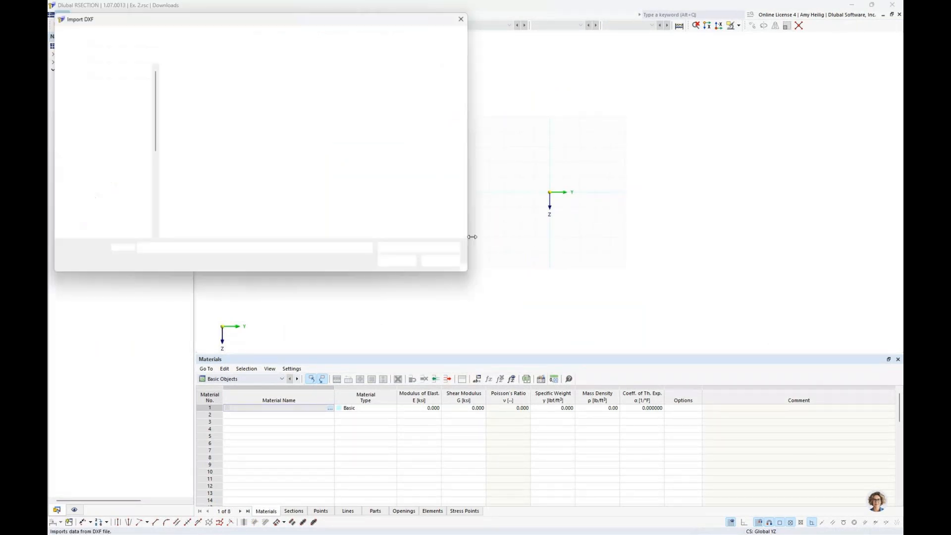
{"action": "left_click", "coordinate": [250, 99]}
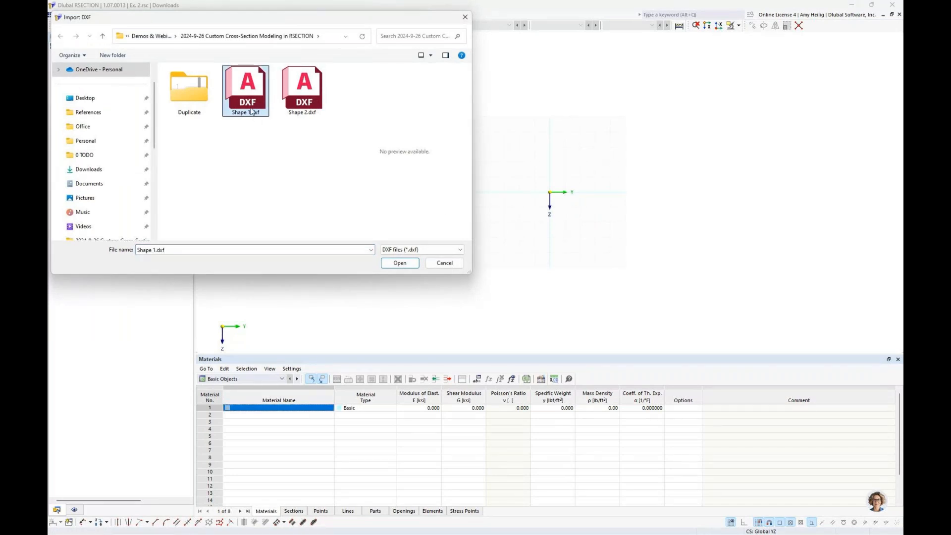
{"action": "left_click", "coordinate": [399, 266]}
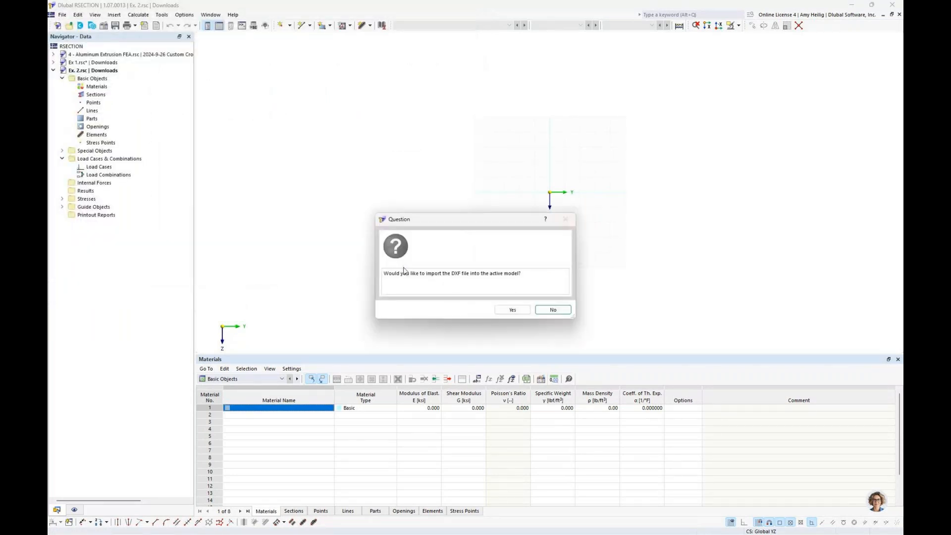
{"action": "left_click", "coordinate": [508, 306]}
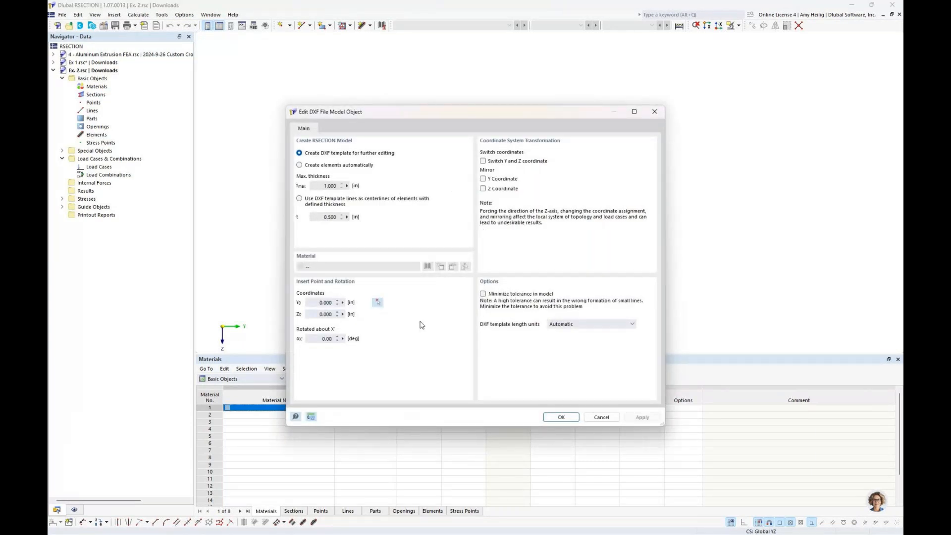
Create elements automatically from the DXF with AISI S100-16 steel A1003-15 (ST33H), finish the import and dismiss its log.
{"action": "left_click", "coordinate": [300, 164]}
{"action": "left_click", "coordinate": [427, 266]}
{"action": "left_click", "coordinate": [218, 192]}
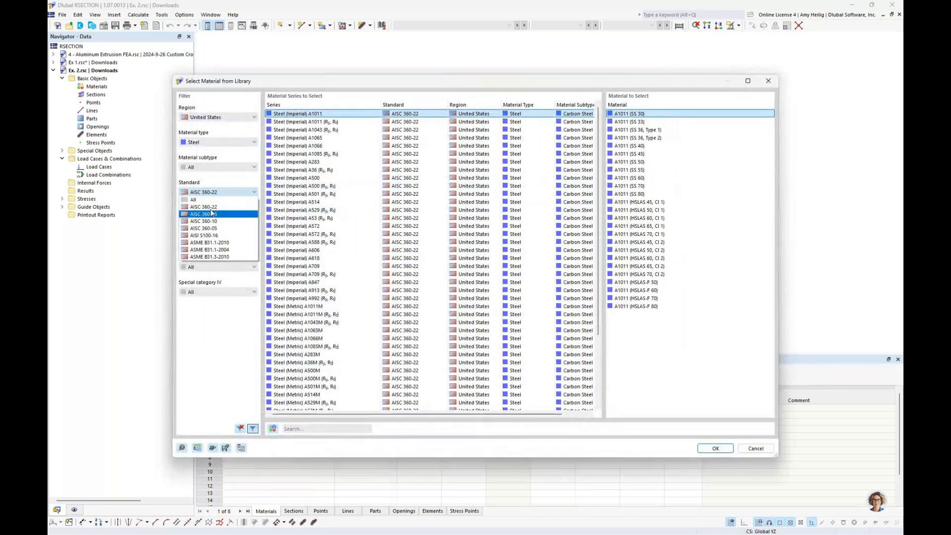
{"action": "left_click", "coordinate": [205, 236]}
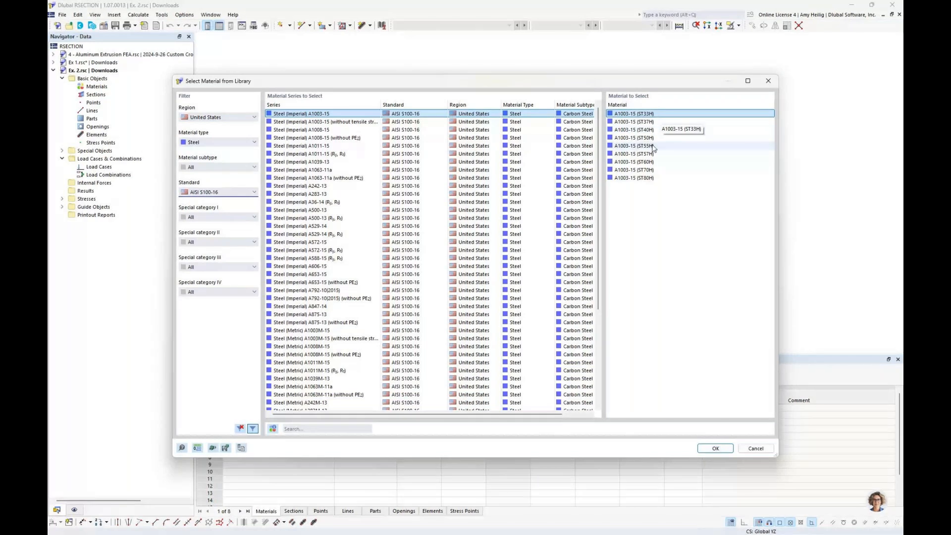
{"action": "key", "text": "Return"}
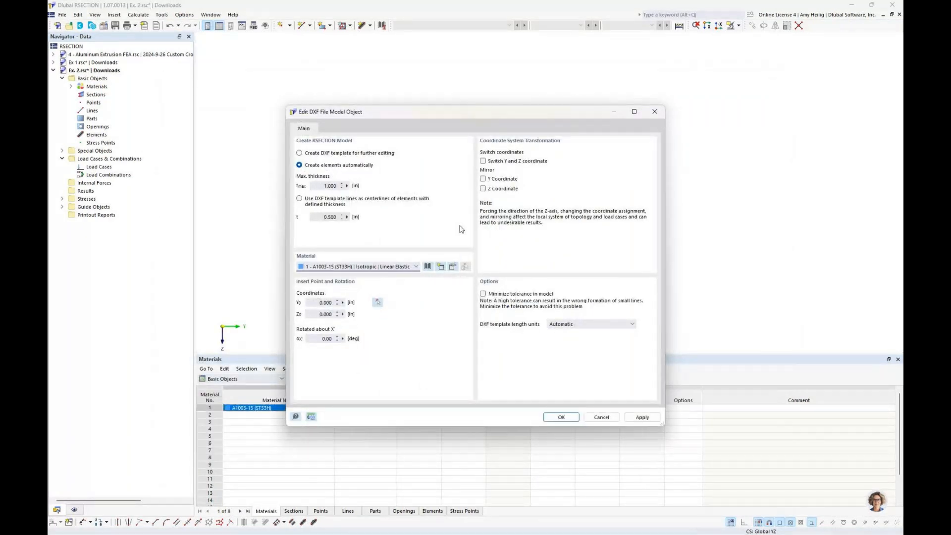
{"action": "left_click", "coordinate": [561, 417]}
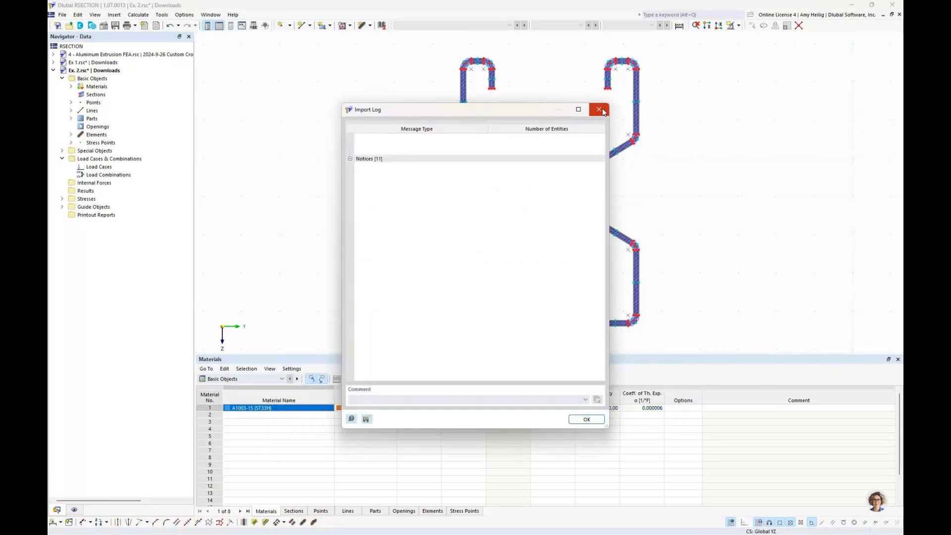
{"action": "left_click", "coordinate": [599, 110]}
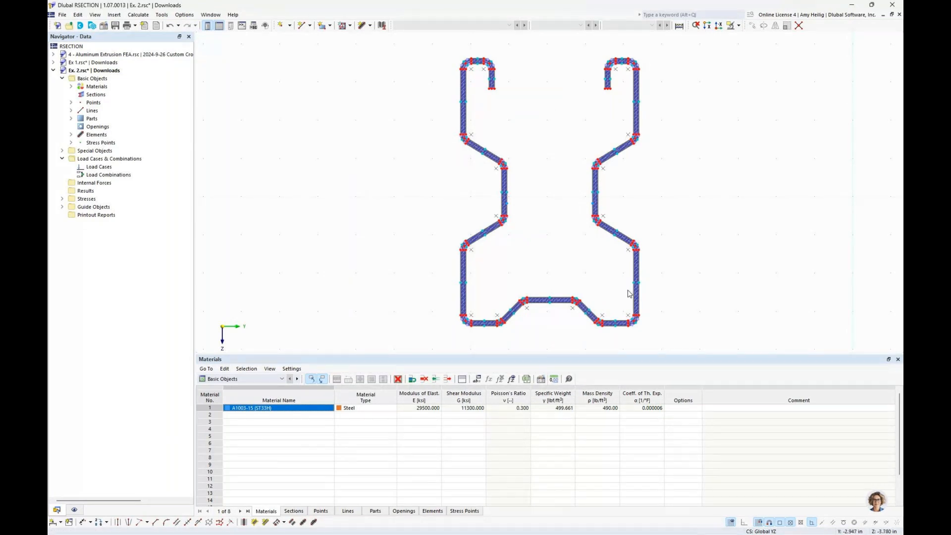
Enlarge the drawing area and list the parts and elements of the imported section.
{"action": "left_click_drag", "start_coordinate": [528, 355], "coordinate": [500, 431]}
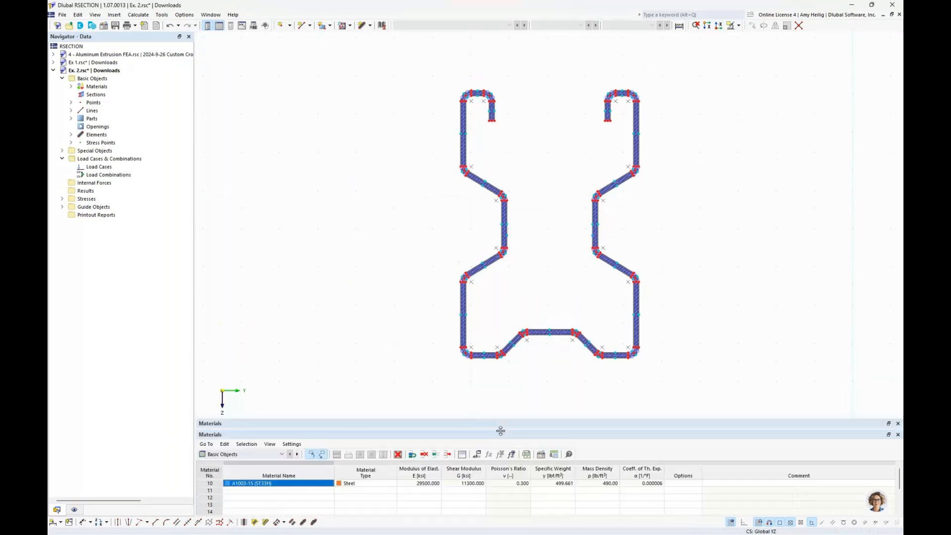
{"action": "left_click", "coordinate": [71, 134]}
{"action": "left_click", "coordinate": [71, 119]}
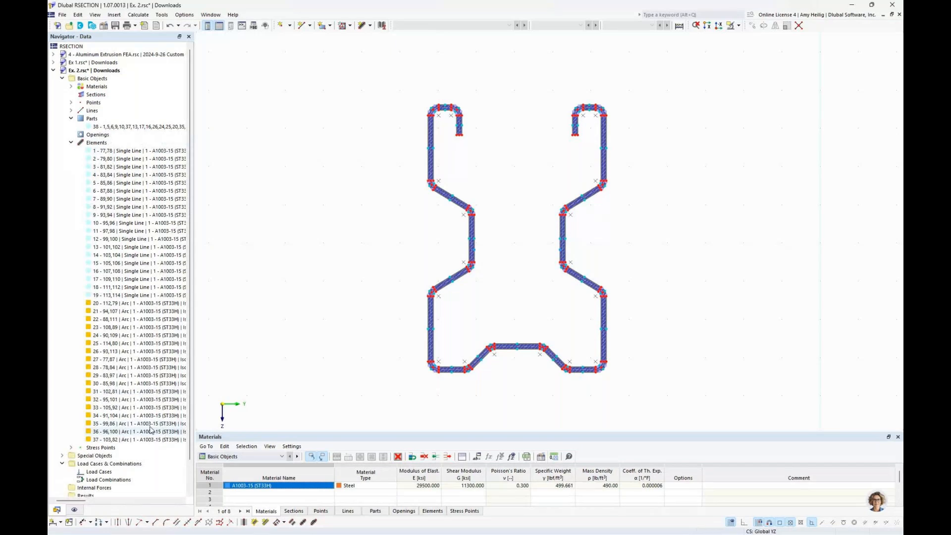
Hide the elements in the model display and highlight the section's part for a close look at its outline.
{"action": "left_click", "coordinate": [74, 510]}
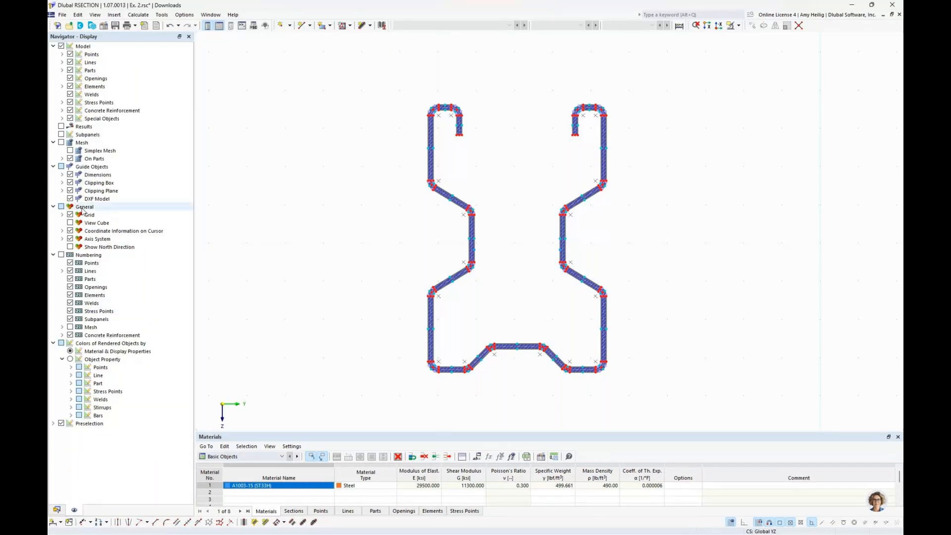
{"action": "left_click", "coordinate": [70, 87]}
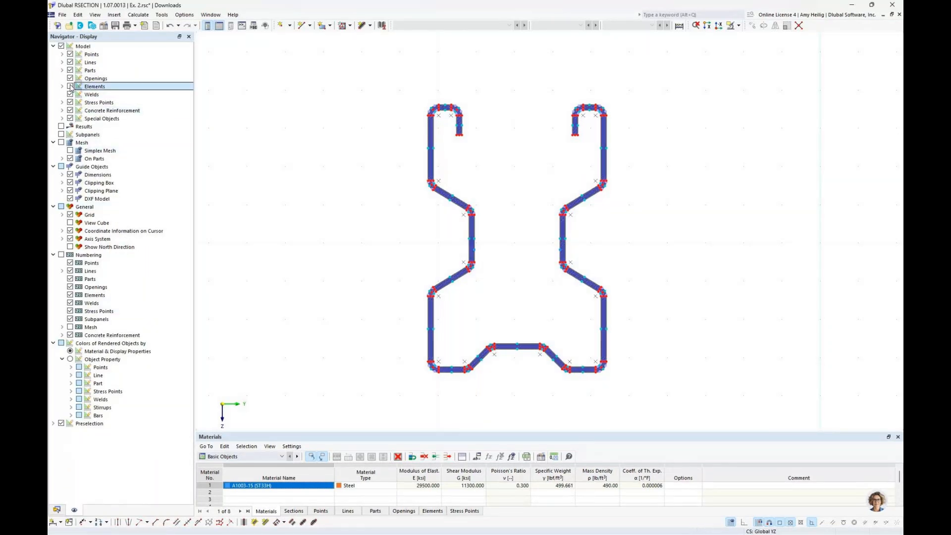
{"action": "left_click", "coordinate": [58, 510]}
{"action": "left_click", "coordinate": [124, 128]}
{"action": "scroll", "coordinate": [488, 265], "scroll_direction": "up", "scroll_amount": 5}
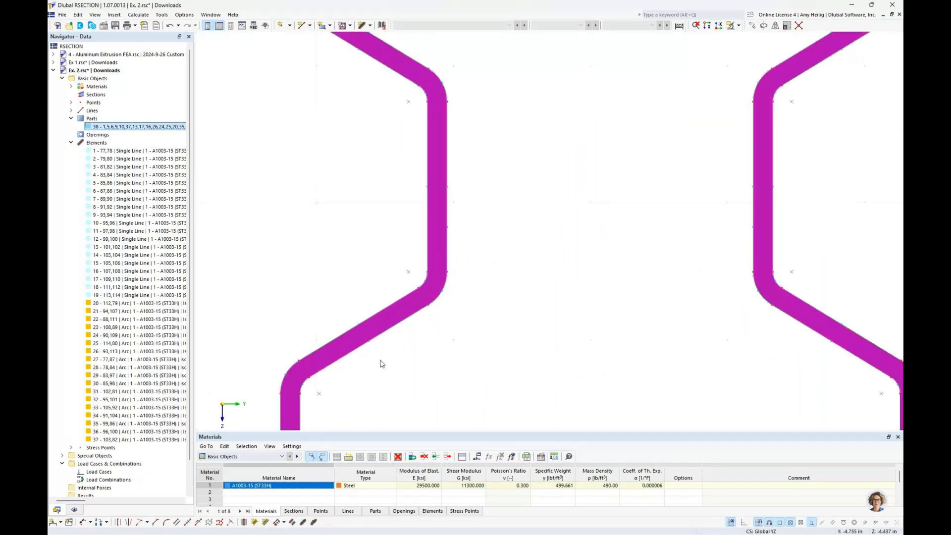
Highlight element 1, show the elements again in the model display and hide the parts.
{"action": "scroll", "coordinate": [376, 252], "scroll_direction": "down", "scroll_amount": 5}
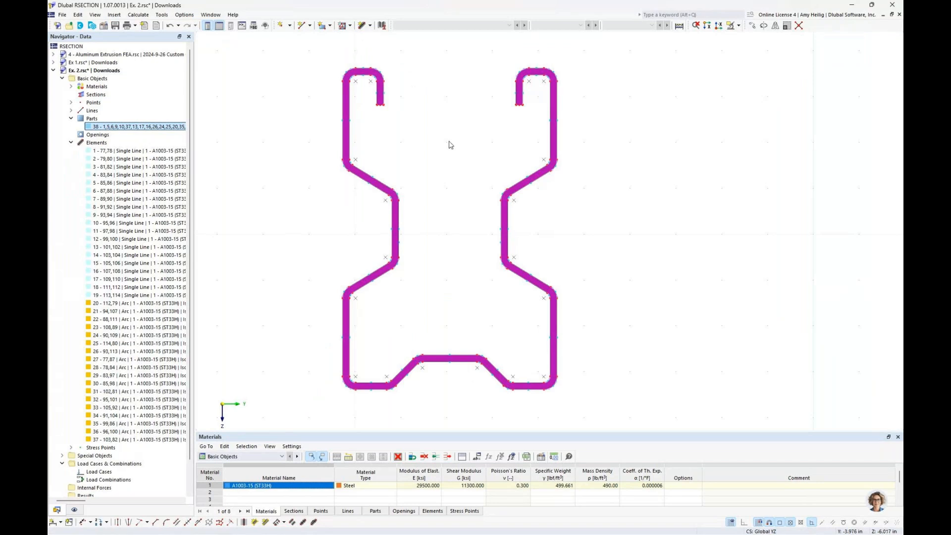
{"action": "left_click", "coordinate": [71, 118]}
{"action": "left_click", "coordinate": [94, 143]}
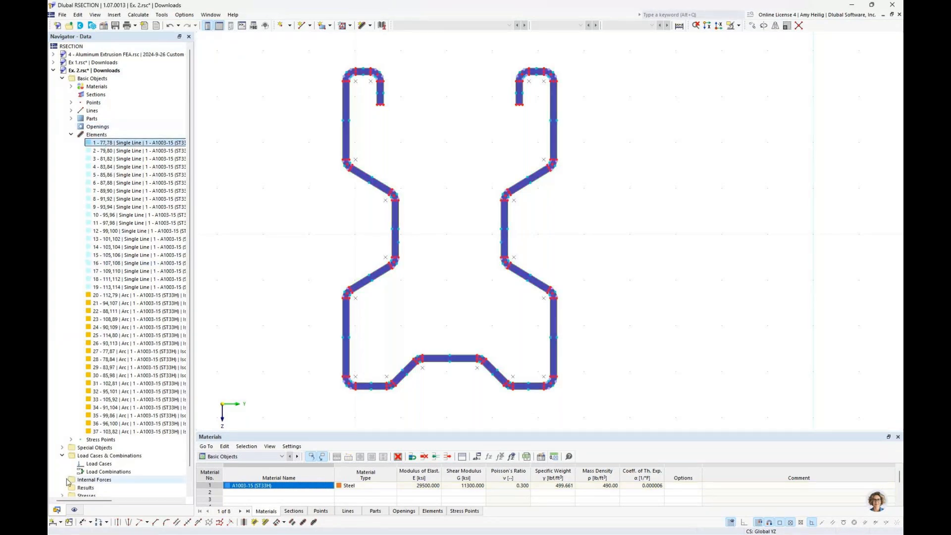
{"action": "left_click", "coordinate": [75, 509]}
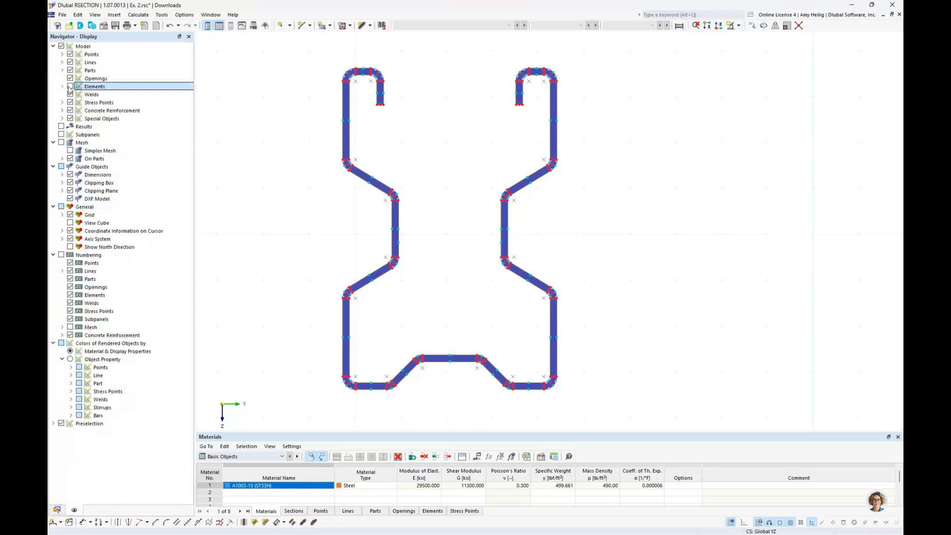
{"action": "left_click", "coordinate": [70, 70]}
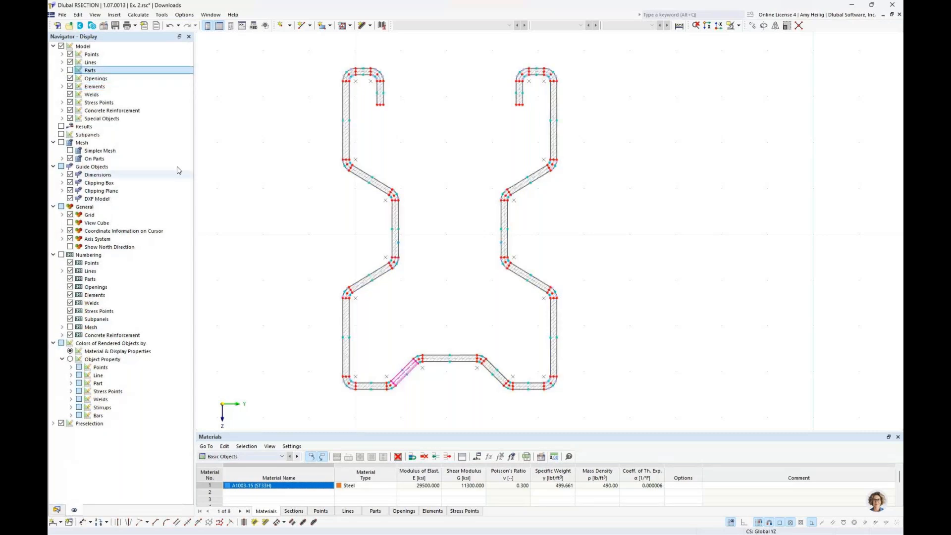
{"action": "left_click", "coordinate": [56, 510]}
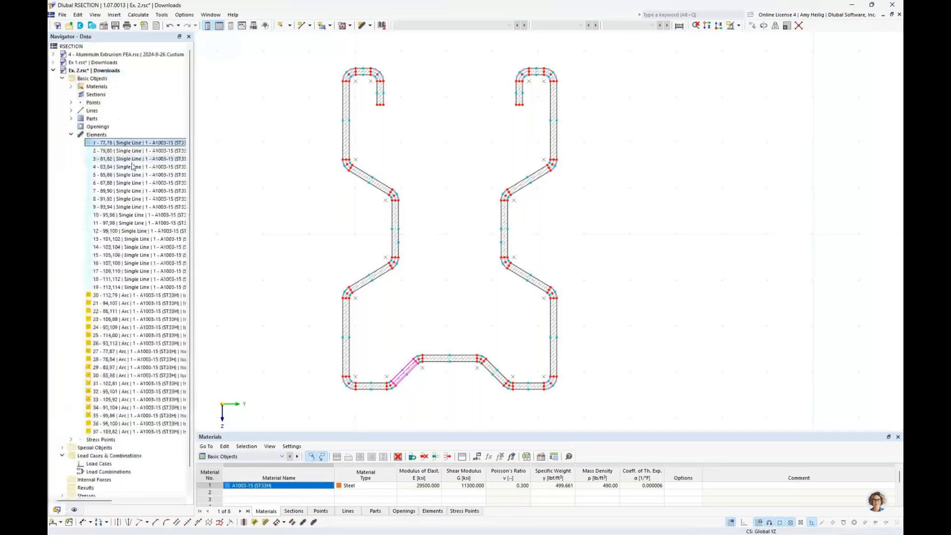
Highlight straight elements 1, 2 and 3 and the left lip element to examine their locations in the section.
{"action": "scroll", "coordinate": [423, 313], "scroll_direction": "up", "scroll_amount": 6}
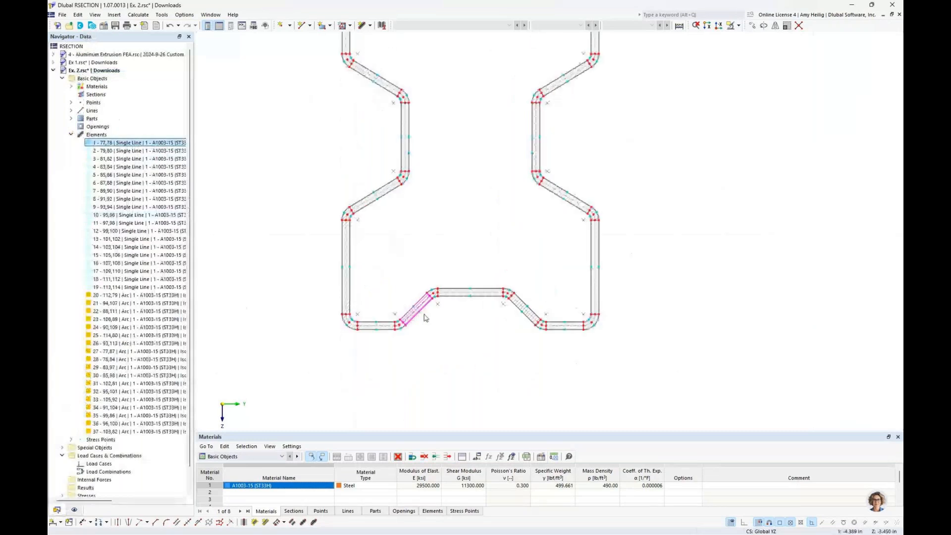
{"action": "left_click", "coordinate": [137, 152]}
{"action": "scroll", "coordinate": [333, 191], "scroll_direction": "down", "scroll_amount": 5}
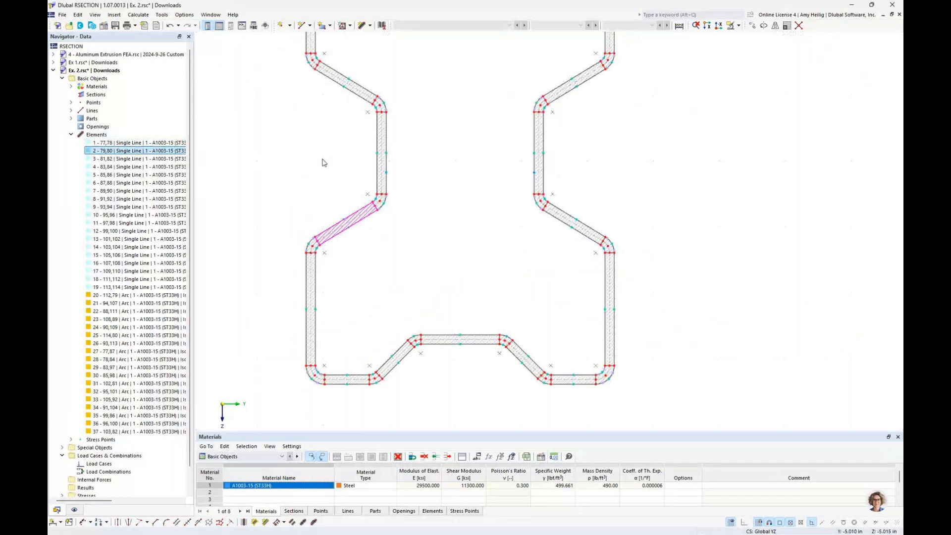
{"action": "left_click", "coordinate": [131, 158]}
{"action": "scroll", "coordinate": [457, 278], "scroll_direction": "up", "scroll_amount": 3}
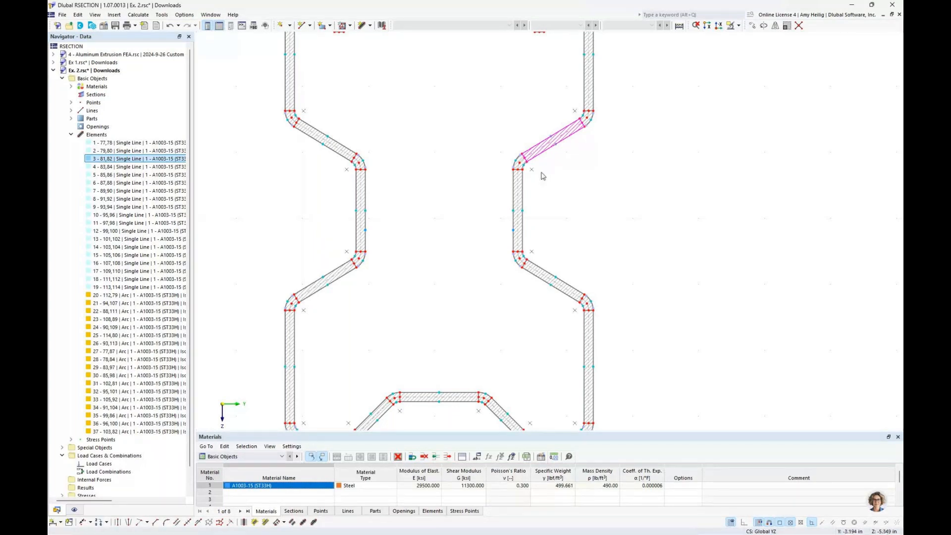
{"action": "scroll", "coordinate": [335, 148], "scroll_direction": "up", "scroll_amount": 3}
{"action": "left_click", "coordinate": [335, 147]}
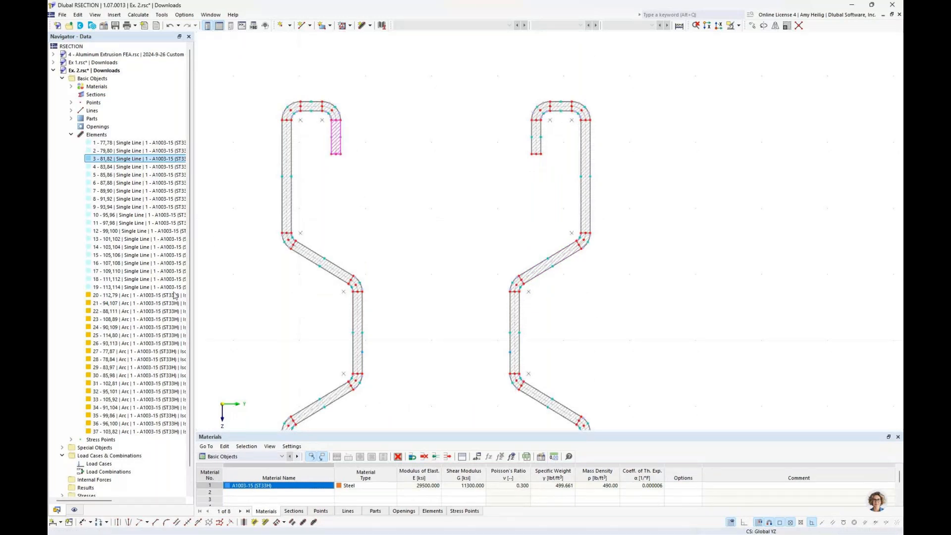
Highlight arc element 20, examine its rounded corner up close and collapse the element list.
{"action": "left_click", "coordinate": [107, 296]}
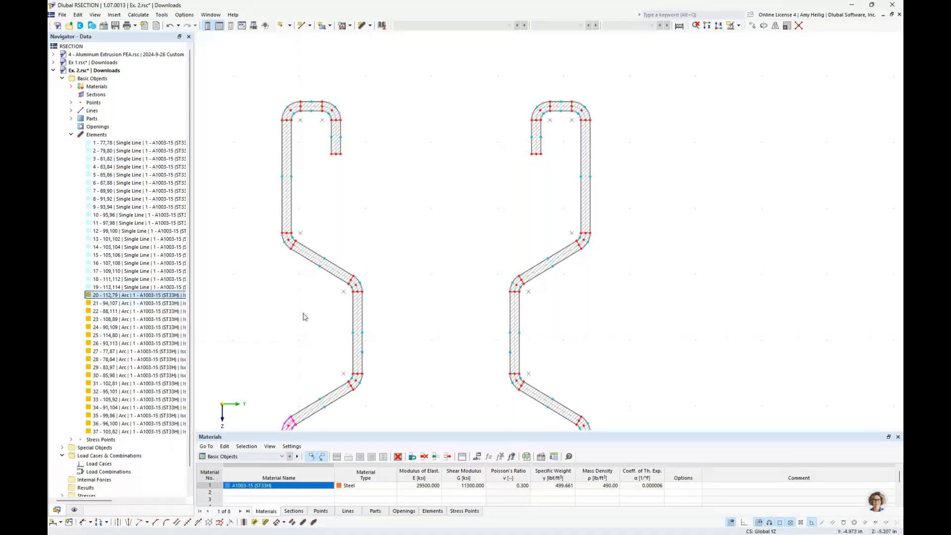
{"action": "scroll", "coordinate": [367, 302], "scroll_direction": "up", "scroll_amount": 5}
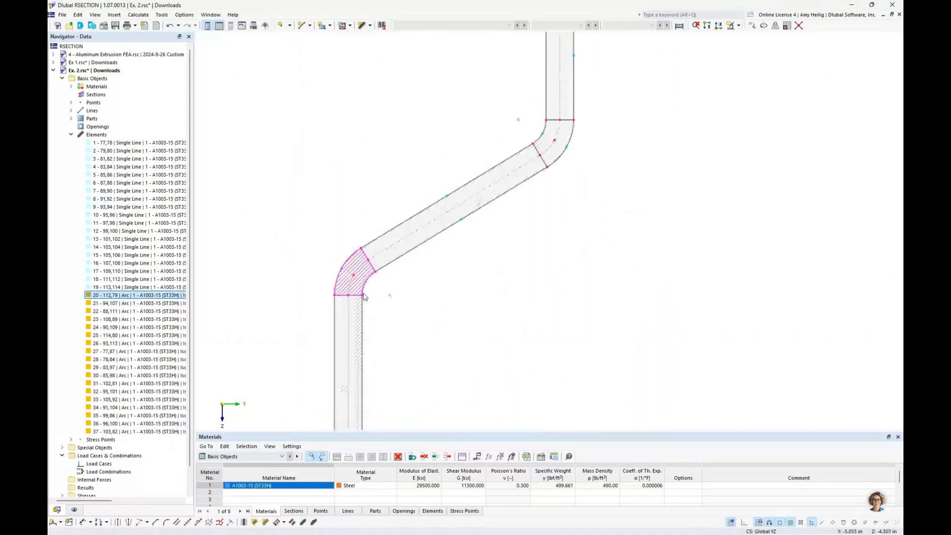
{"action": "scroll", "coordinate": [363, 293], "scroll_direction": "up", "scroll_amount": 2}
{"action": "scroll", "coordinate": [360, 281], "scroll_direction": "up", "scroll_amount": 1}
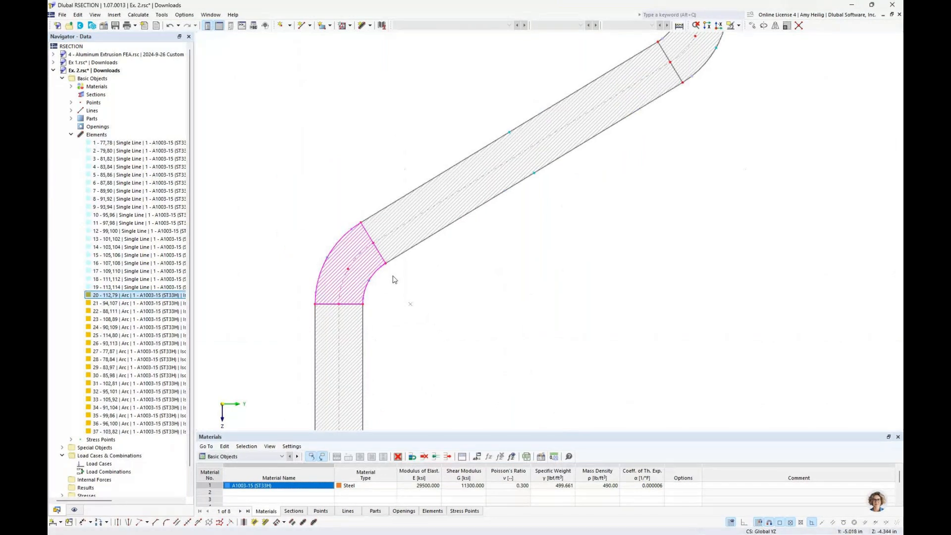
{"action": "scroll", "coordinate": [344, 276], "scroll_direction": "down", "scroll_amount": 5}
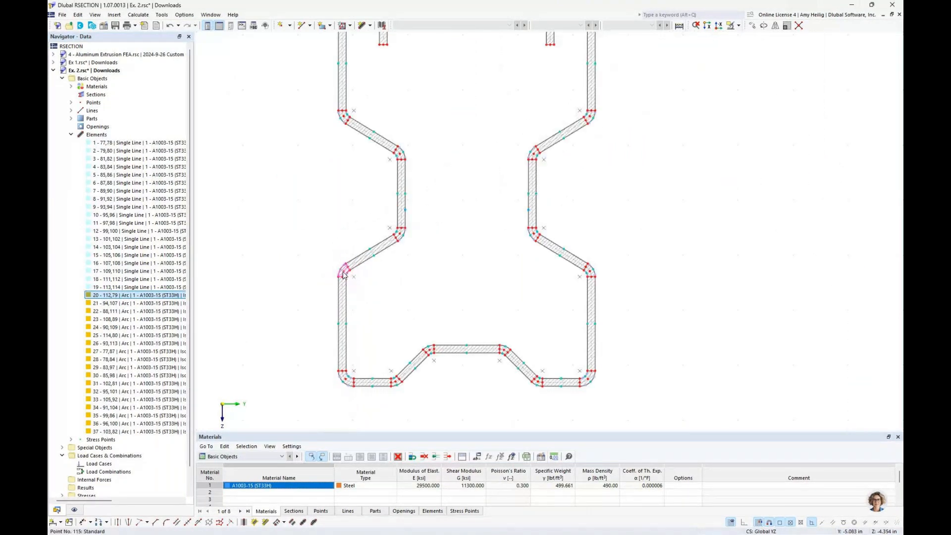
{"action": "left_click", "coordinate": [71, 134]}
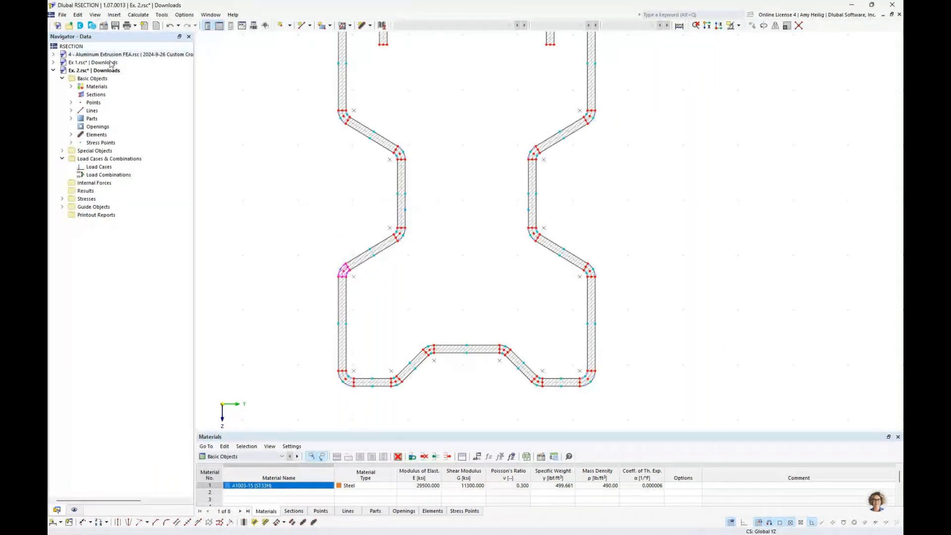
Calculate the cold-formed section's properties with the thin-walled analysis.
{"action": "scroll", "coordinate": [313, 160], "scroll_direction": "down", "scroll_amount": 2}
{"action": "middle_click_drag", "start_coordinate": [310, 173], "coordinate": [338, 195]}
{"action": "left_click", "coordinate": [137, 17]}
{"action": "left_click", "coordinate": [149, 22]}
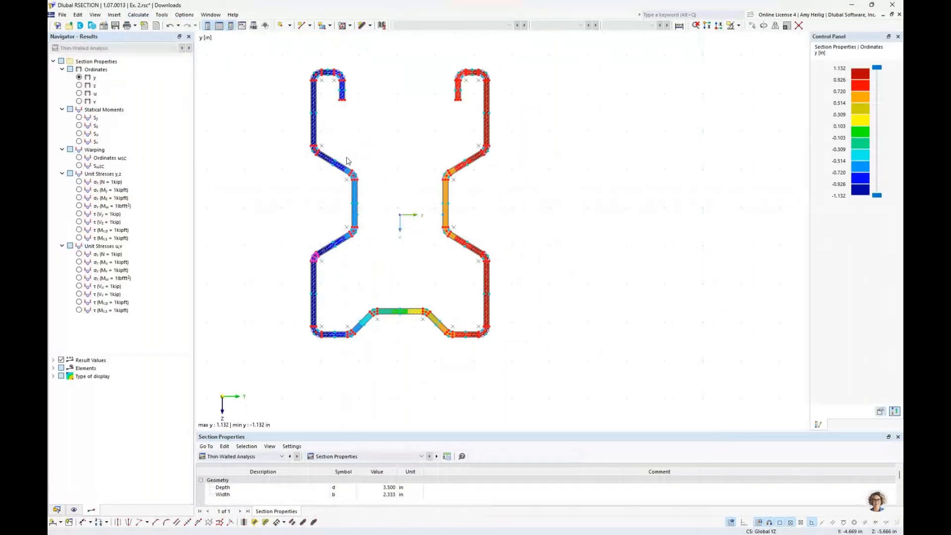
Enlarge the section properties table, review the bending, shear, torsion and warping values, and shrink the table again.
{"action": "left_click_drag", "start_coordinate": [400, 432], "coordinate": [416, 246]}
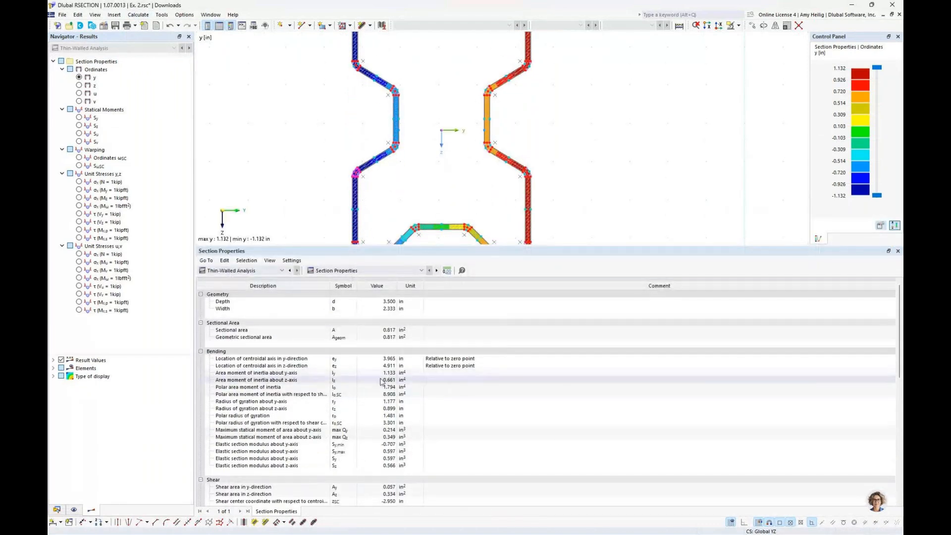
{"action": "scroll", "coordinate": [381, 381], "scroll_direction": "down", "scroll_amount": 3}
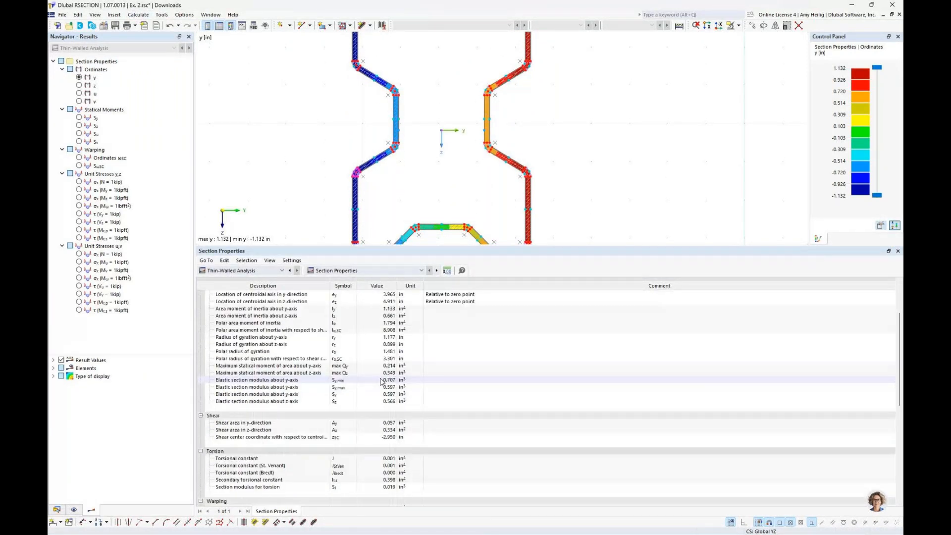
{"action": "scroll", "coordinate": [382, 381], "scroll_direction": "down", "scroll_amount": 5}
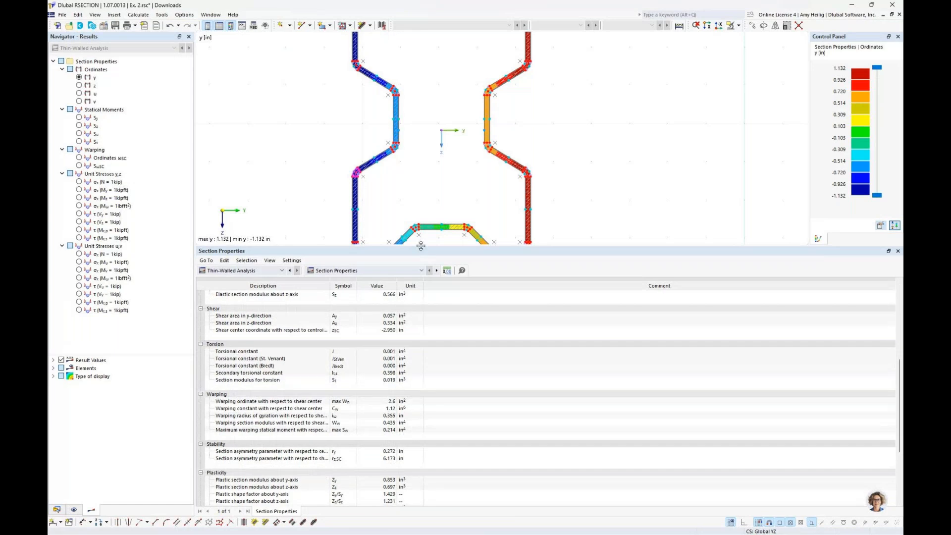
{"action": "left_click_drag", "start_coordinate": [420, 247], "coordinate": [407, 399]}
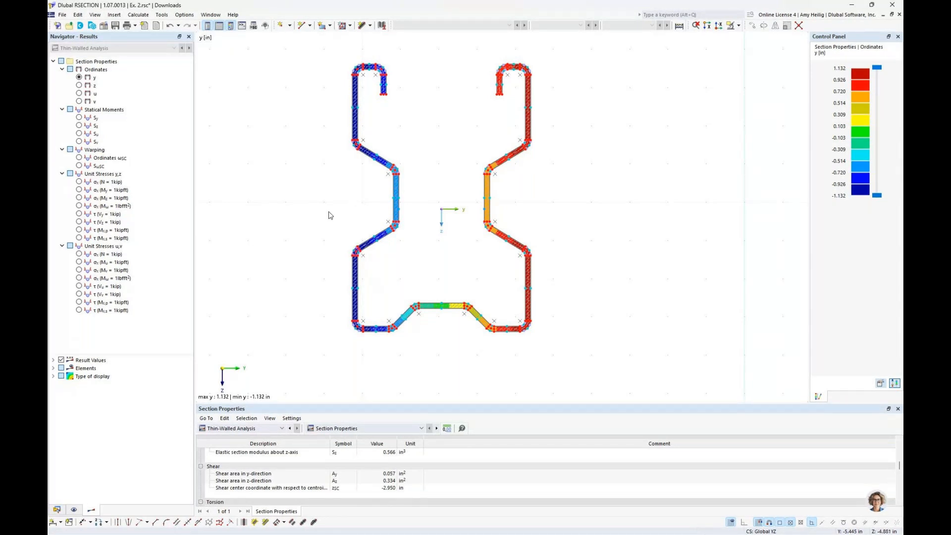
{"action": "middle_click_drag", "start_coordinate": [493, 272], "coordinate": [531, 296]}
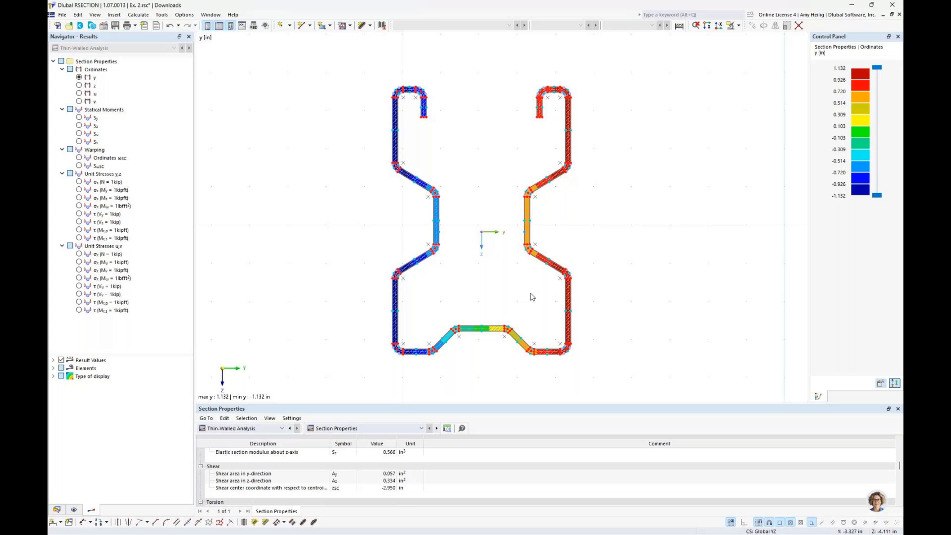
Switch to the Shape 2.dxf drawing in AutoCAD and examine the extrusion's outline, grooves and slotted stem.
{"action": "key", "text": "super+Tab"}
{"action": "left_click", "coordinate": [796, 272]}
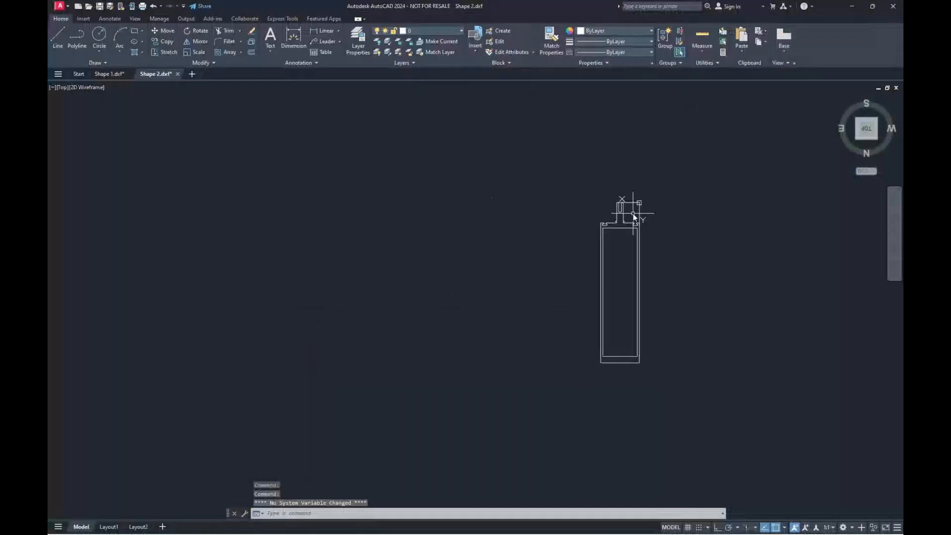
{"action": "middle_click_drag", "start_coordinate": [626, 284], "coordinate": [487, 293]}
{"action": "scroll", "coordinate": [487, 293], "scroll_direction": "up", "scroll_amount": 2}
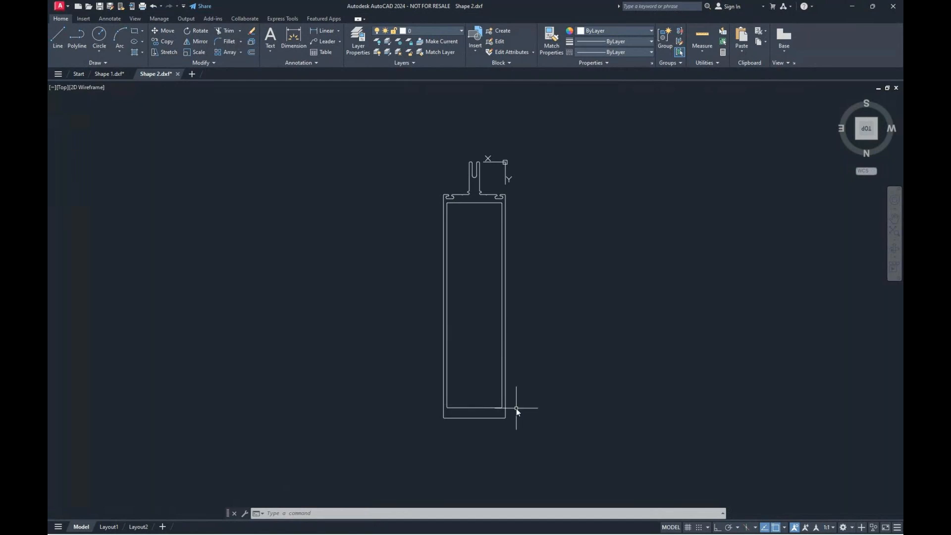
{"action": "middle_click_drag", "start_coordinate": [477, 230], "coordinate": [474, 244]}
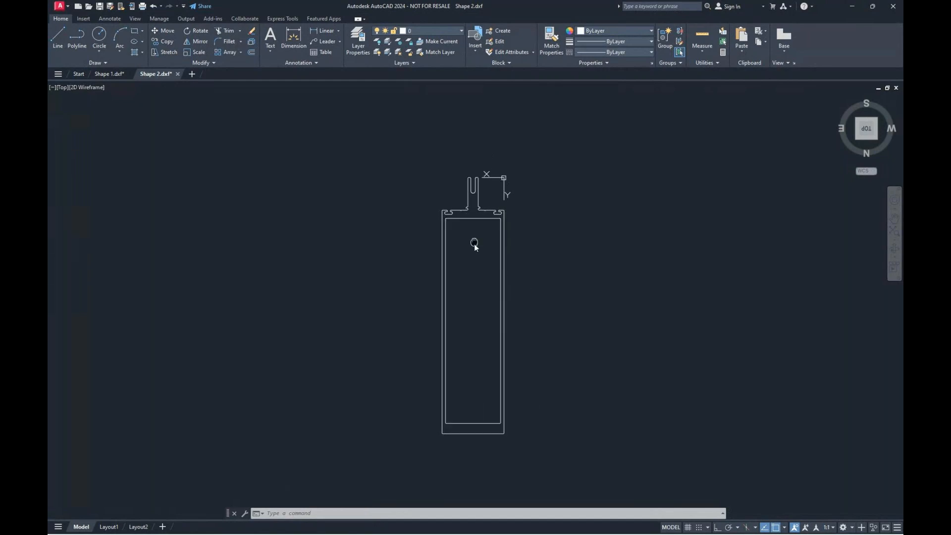
{"action": "scroll", "coordinate": [461, 241], "scroll_direction": "up", "scroll_amount": 8}
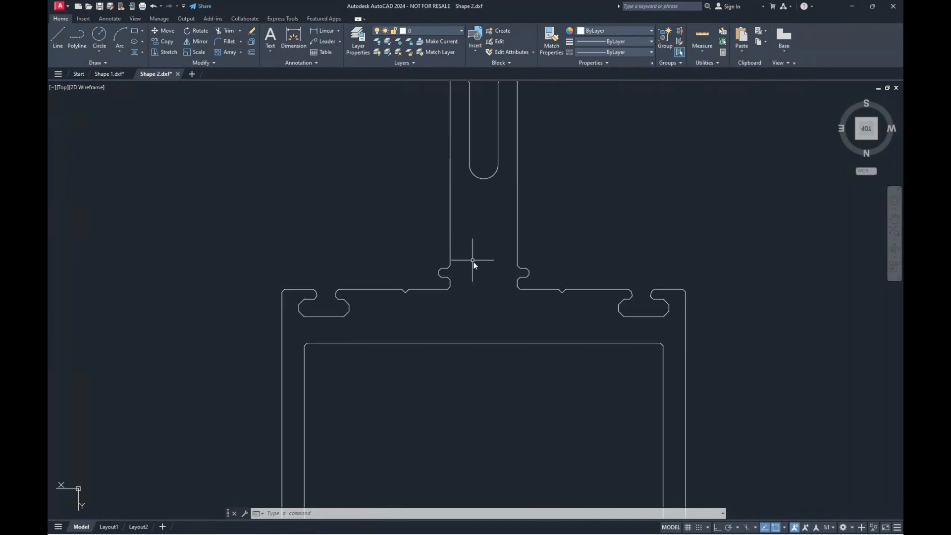
{"action": "scroll", "coordinate": [480, 265], "scroll_direction": "up", "scroll_amount": 2}
{"action": "scroll", "coordinate": [558, 337], "scroll_direction": "down", "scroll_amount": 2}
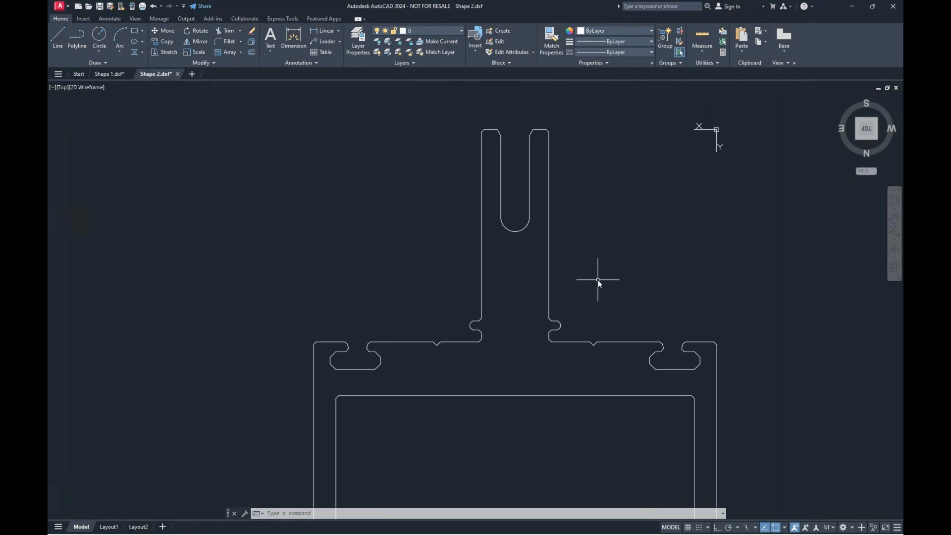
{"action": "scroll", "coordinate": [581, 296], "scroll_direction": "down", "scroll_amount": 6}
{"action": "mouse_move", "coordinate": [581, 295]}
{"action": "middle_mouse_down"}
{"action": "mouse_move", "coordinate": [490, 240]}
{"action": "mouse_move", "coordinate": [488, 202]}
{"action": "middle_mouse_up"}
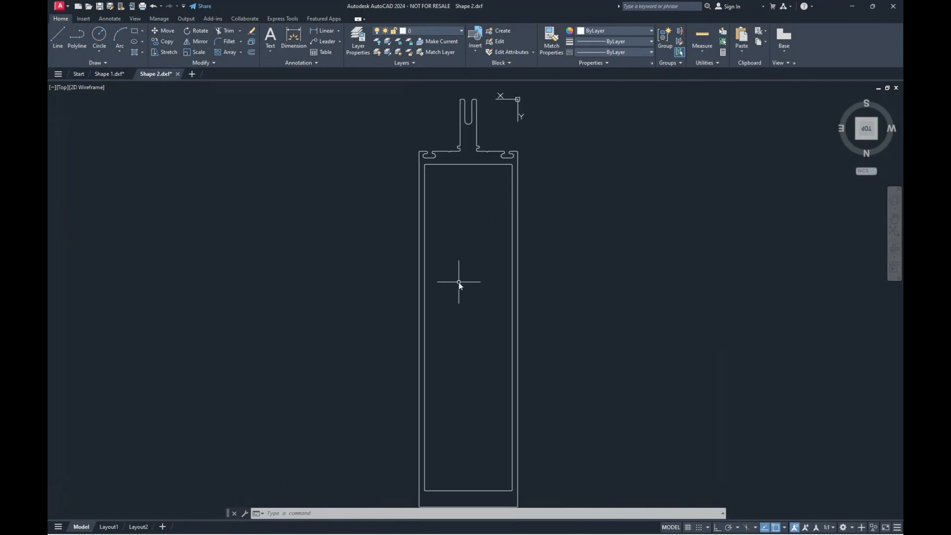
Switch back to RSECTION and create a new model named Ex. 3 with Finite Element Analysis as the analysis method.
{"action": "key", "text": "super+Tab"}
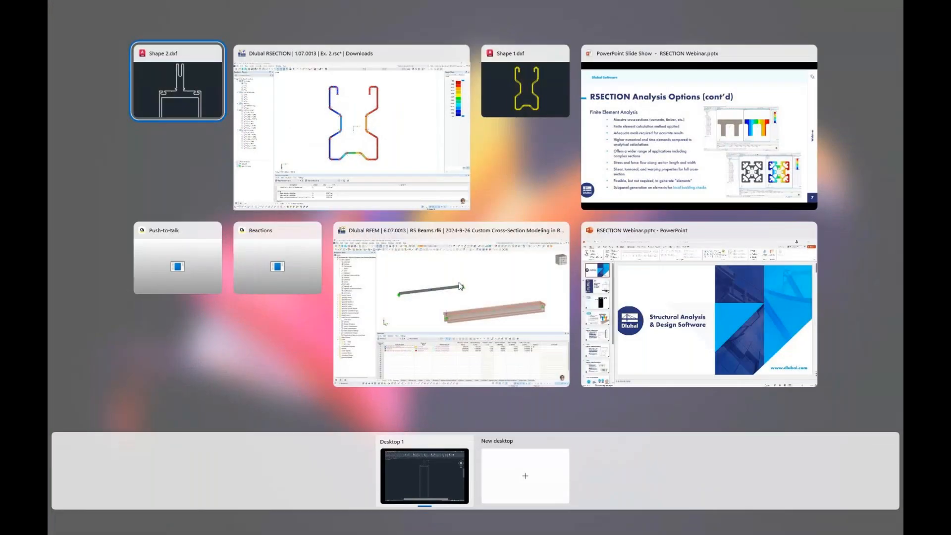
{"action": "left_click", "coordinate": [422, 153]}
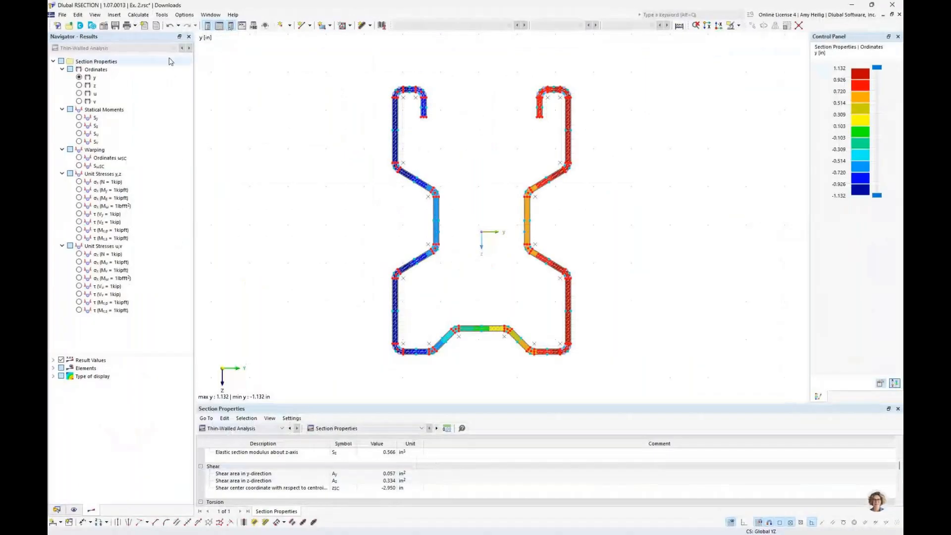
{"action": "left_click", "coordinate": [62, 15]}
{"action": "left_click", "coordinate": [71, 26]}
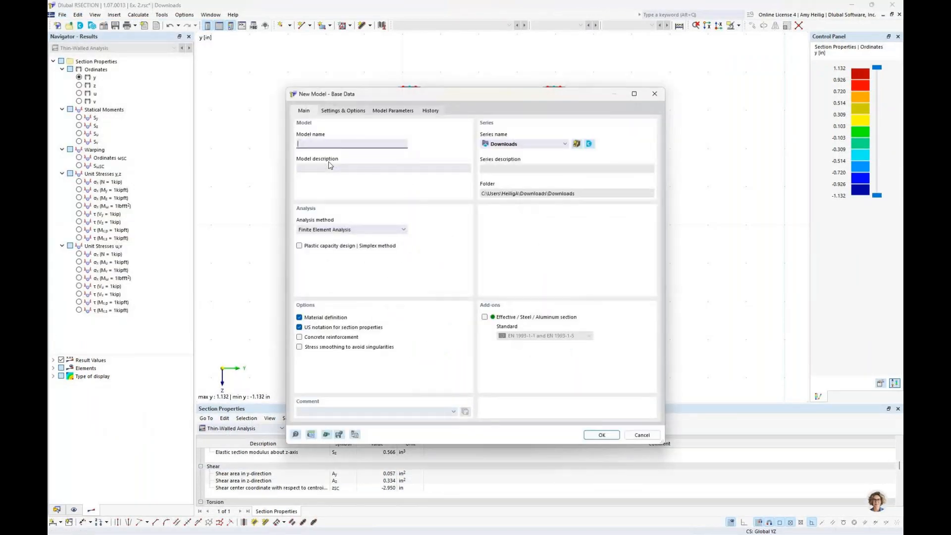
{"action": "type", "text": "Ex. 3"}
{"action": "left_click", "coordinate": [308, 228]}
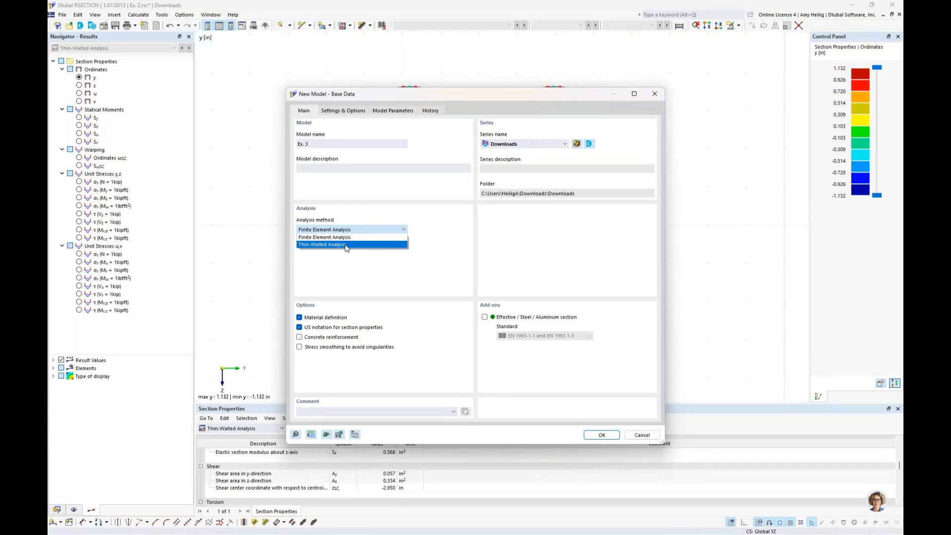
{"action": "left_click", "coordinate": [443, 250]}
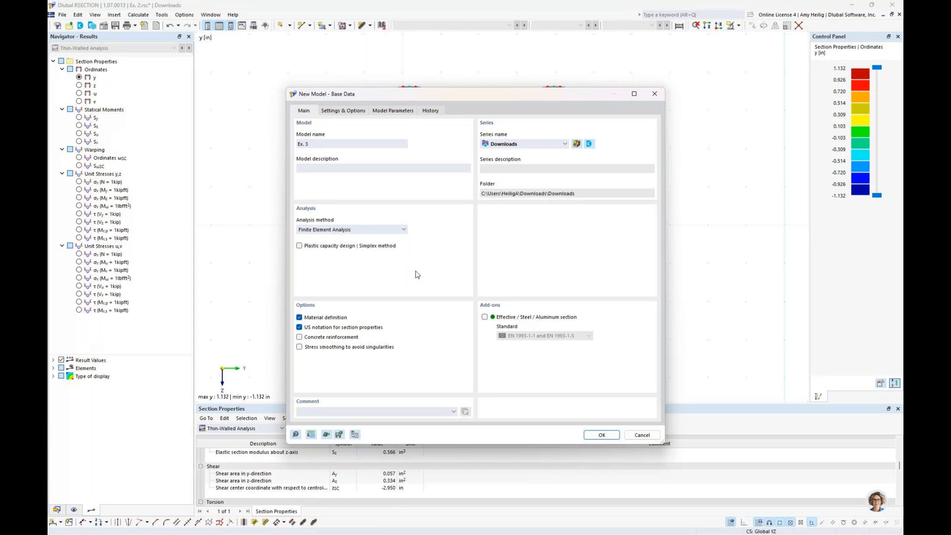
{"action": "left_click", "coordinate": [602, 439]}
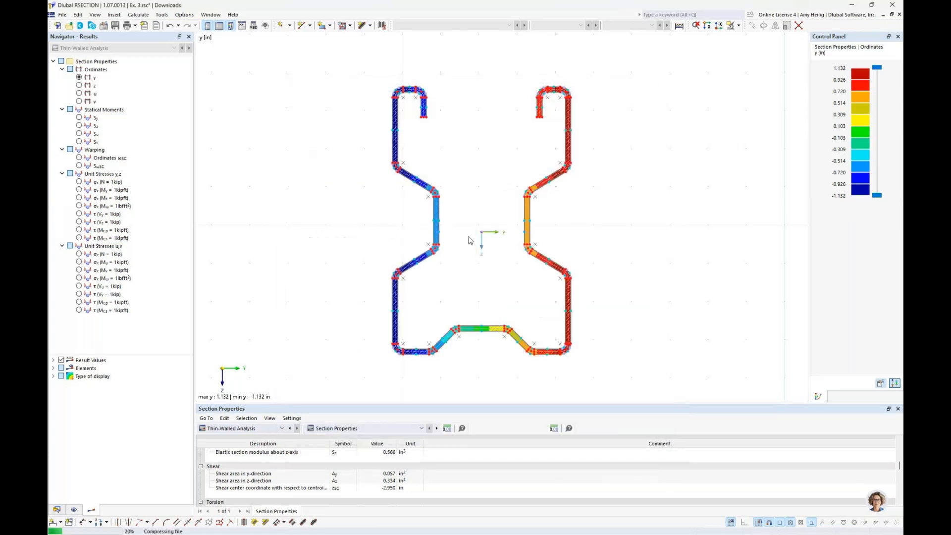
Import Shape 2.dxf into the active Ex. 3 model as a DXF template for further editing, with automatic length units.
{"action": "left_click", "coordinate": [62, 15]}
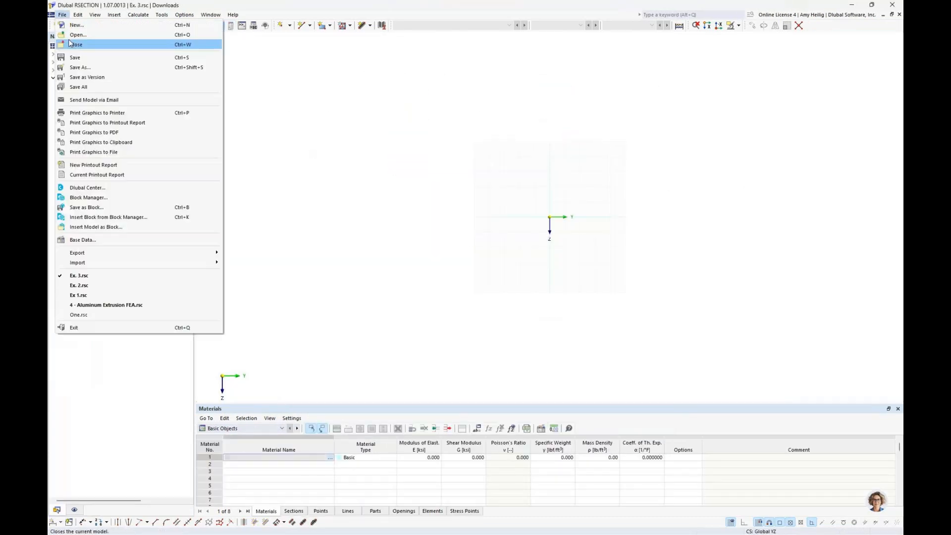
{"action": "mouse_move", "coordinate": [164, 270]}
{"action": "left_click", "coordinate": [238, 263]}
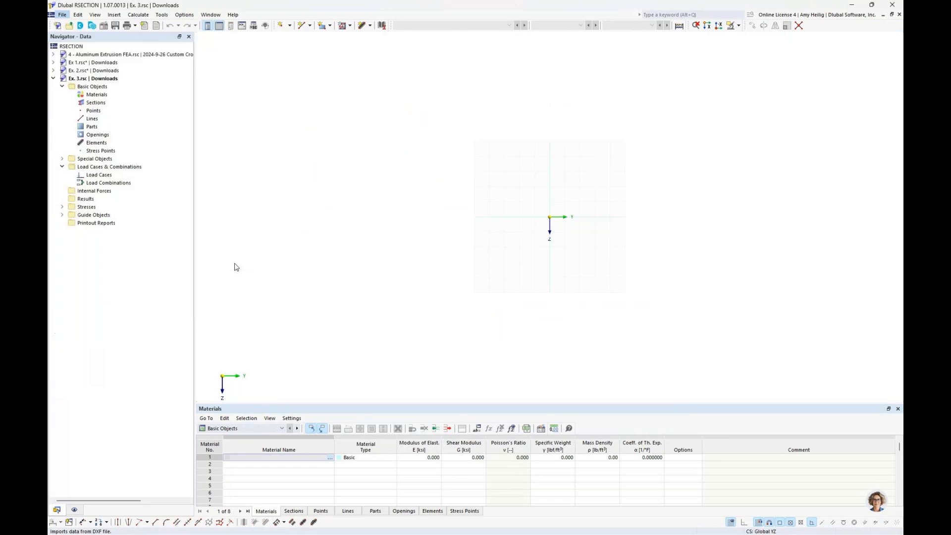
{"action": "left_click", "coordinate": [307, 90]}
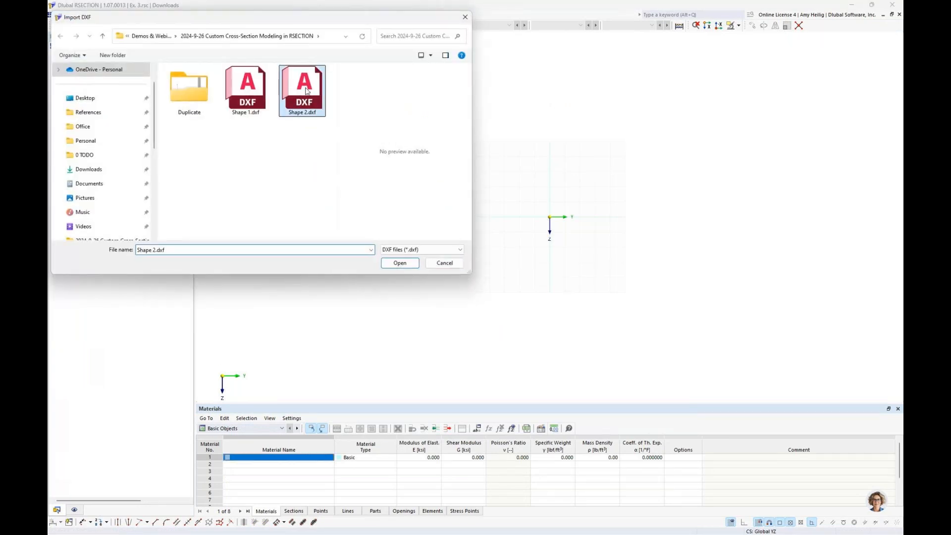
{"action": "left_click", "coordinate": [401, 263]}
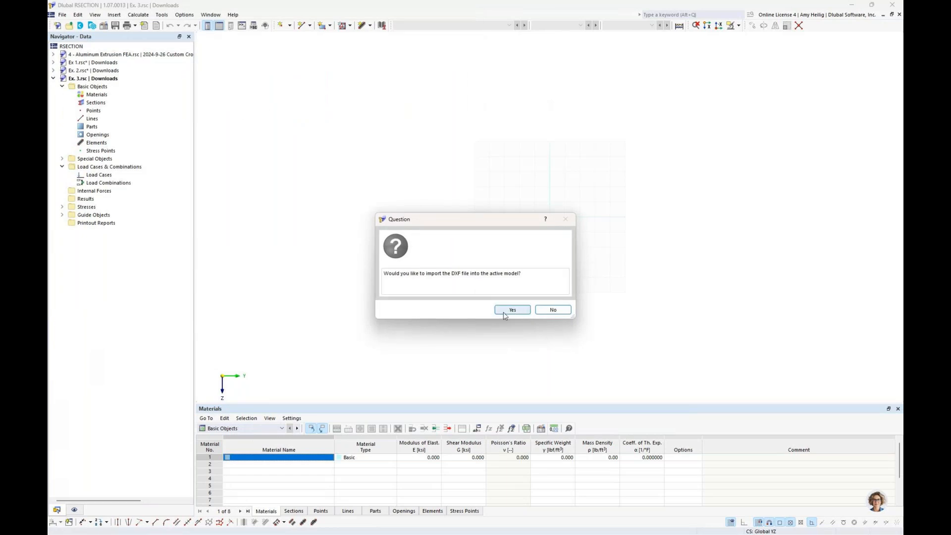
{"action": "left_click", "coordinate": [506, 312]}
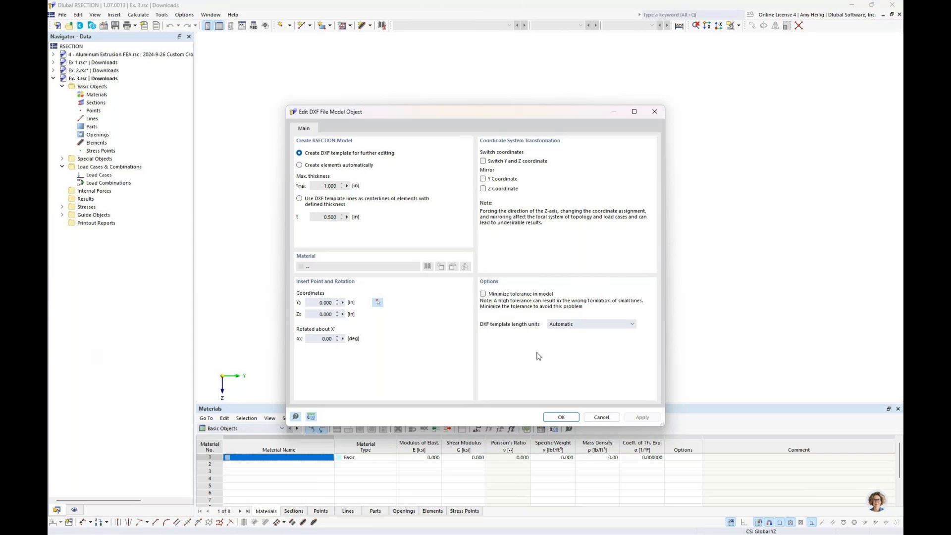
{"action": "left_click", "coordinate": [559, 417]}
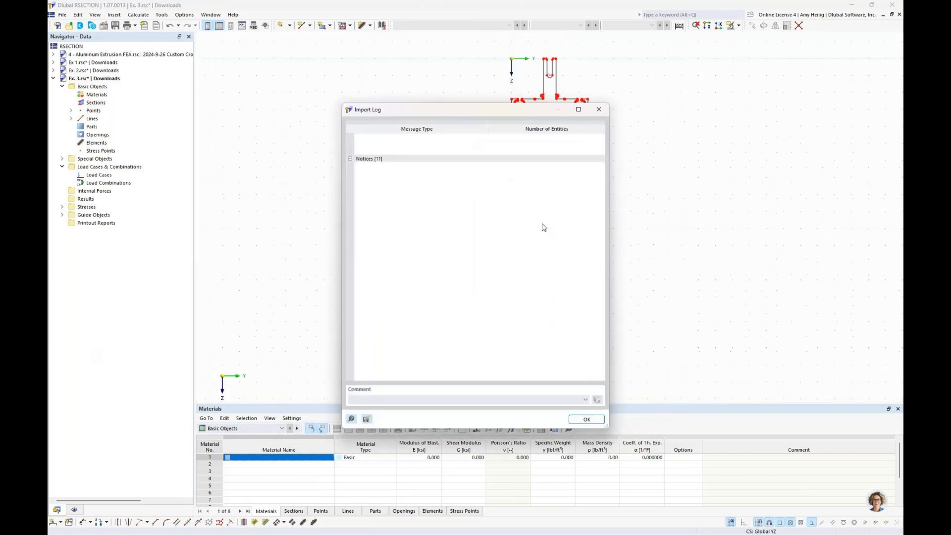
{"action": "left_click", "coordinate": [600, 108]}
{"action": "middle_click_drag", "start_coordinate": [571, 257], "coordinate": [543, 259]}
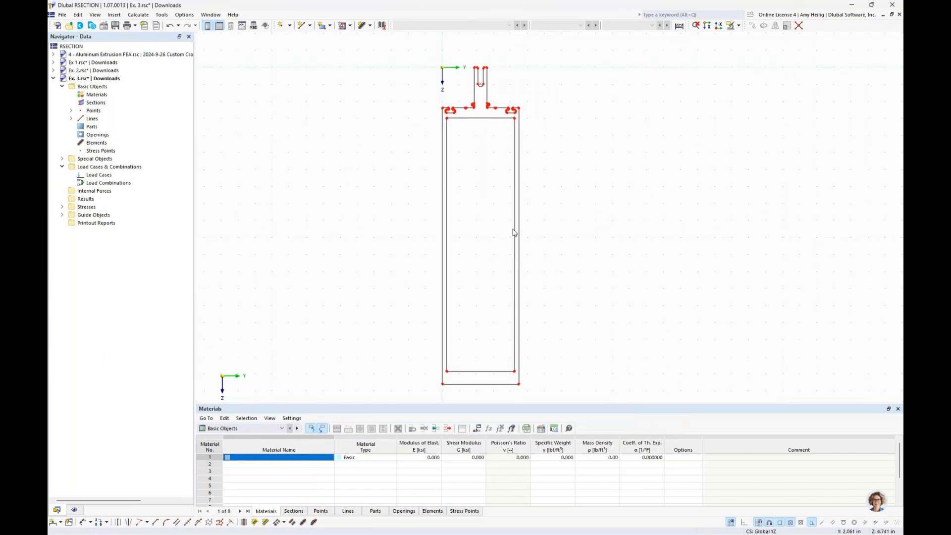
{"action": "scroll", "coordinate": [493, 244], "scroll_direction": "up", "scroll_amount": 5}
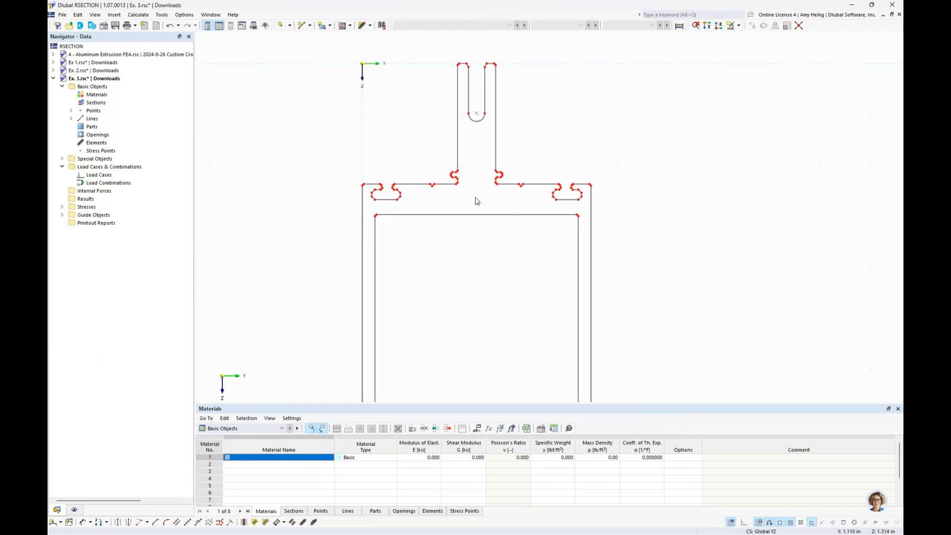
{"action": "scroll", "coordinate": [471, 235], "scroll_direction": "down", "scroll_amount": 4}
{"action": "middle_click_drag", "start_coordinate": [480, 297], "coordinate": [486, 217]}
{"action": "scroll", "coordinate": [486, 218], "scroll_direction": "down", "scroll_amount": 3}
{"action": "middle_click_drag", "start_coordinate": [488, 259], "coordinate": [495, 213]}
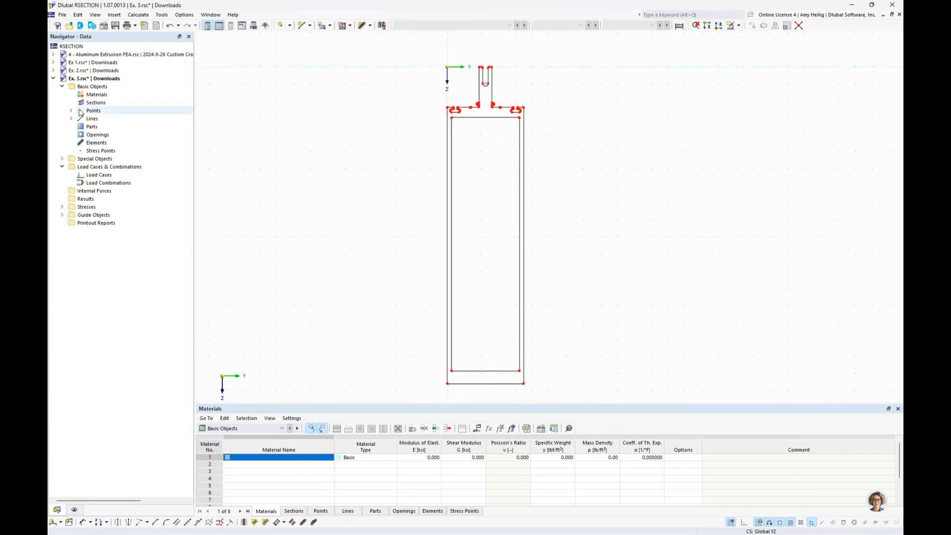
Start a new boundary-line part and assign it the ADM 2020 aluminum 6061-T6, T6510, T6511-B221 (Extrusion) from the material library.
{"action": "right_click", "coordinate": [98, 131]}
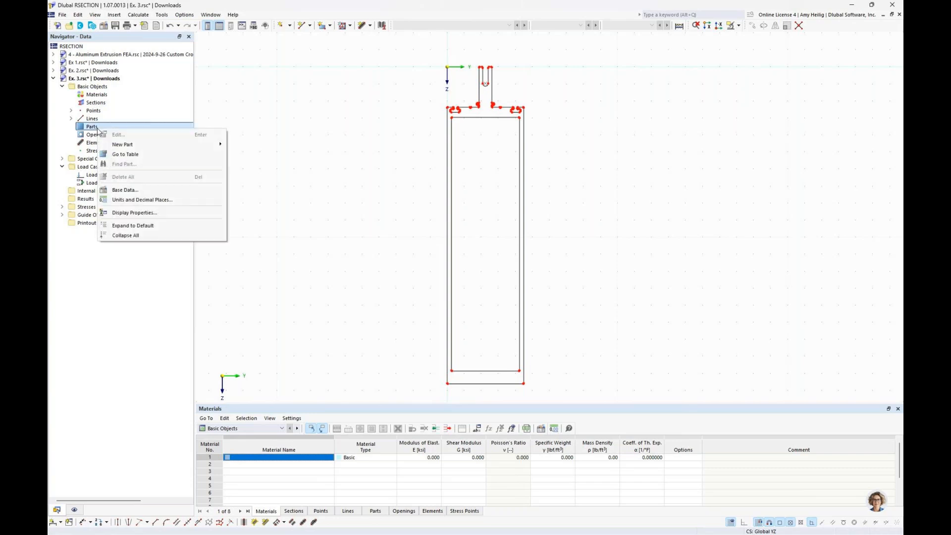
{"action": "mouse_move", "coordinate": [127, 145]}
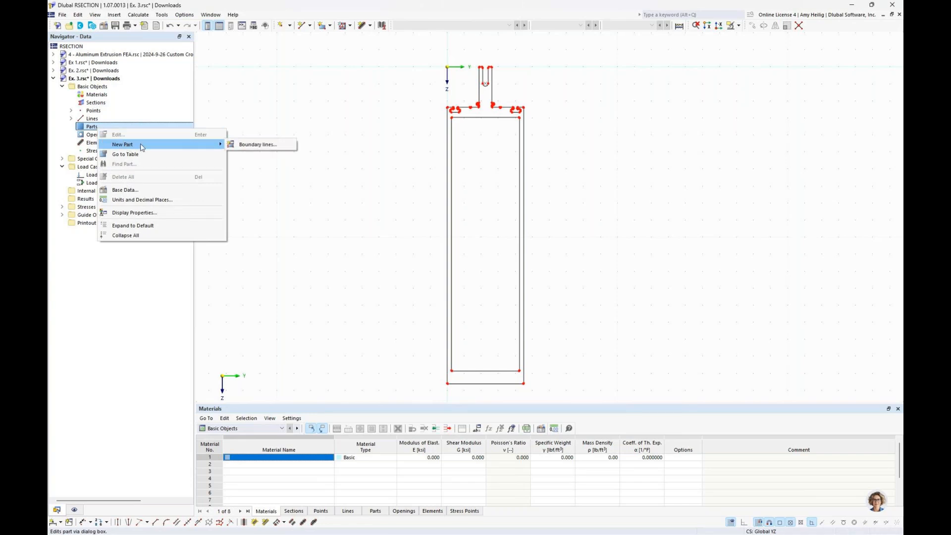
{"action": "left_click", "coordinate": [250, 145]}
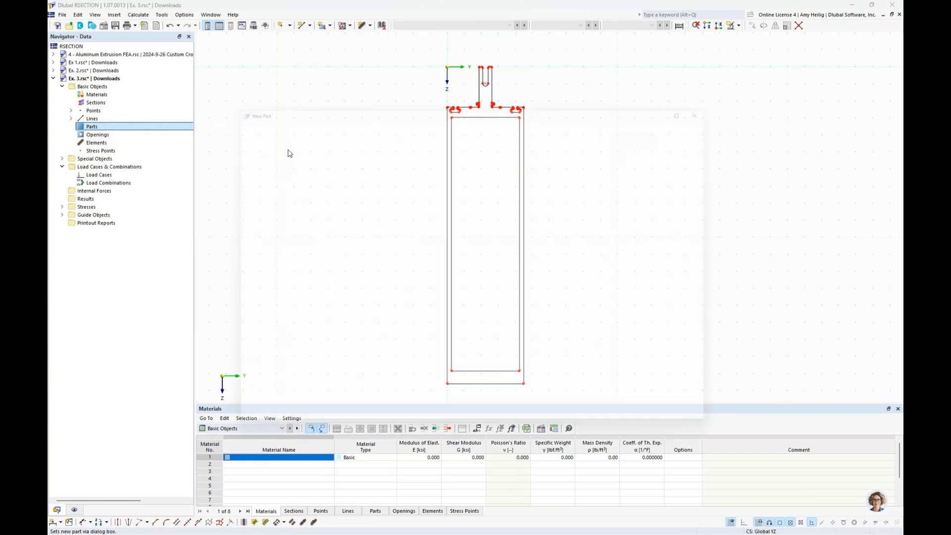
{"action": "left_click", "coordinate": [512, 189]}
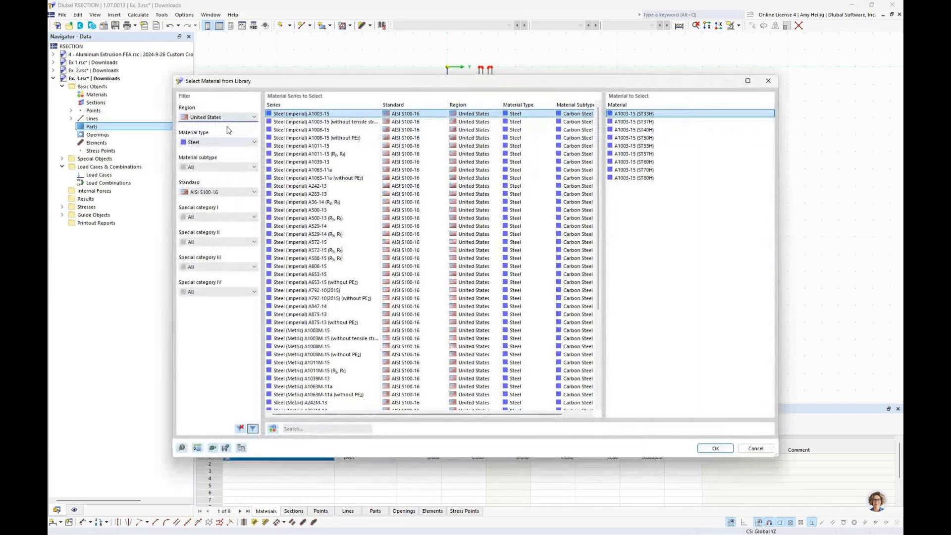
{"action": "left_click", "coordinate": [225, 142]}
{"action": "left_click", "coordinate": [211, 180]}
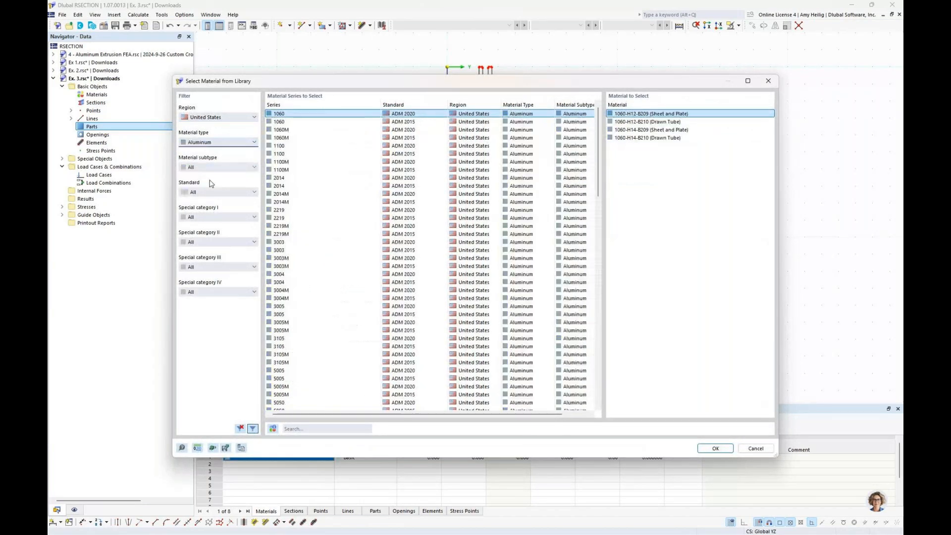
{"action": "left_click", "coordinate": [207, 193]}
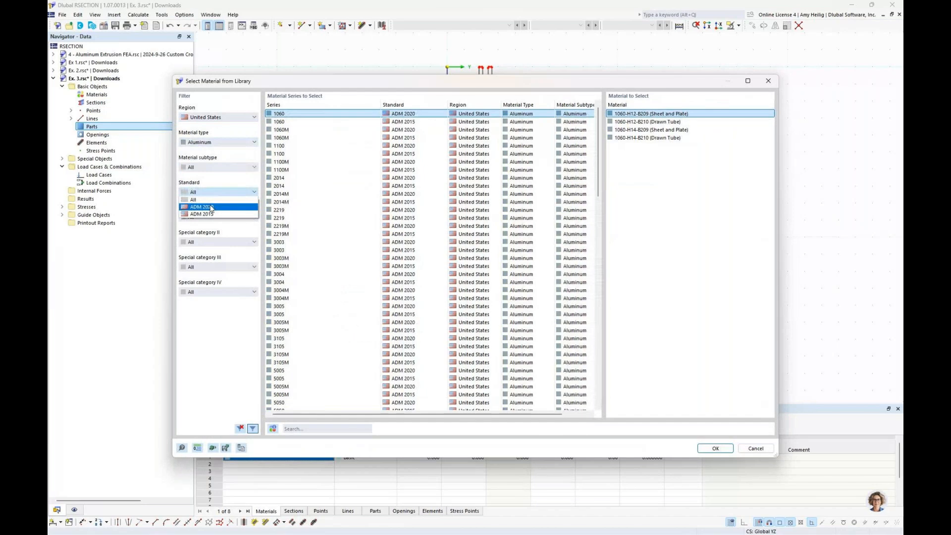
{"action": "left_click", "coordinate": [211, 207]}
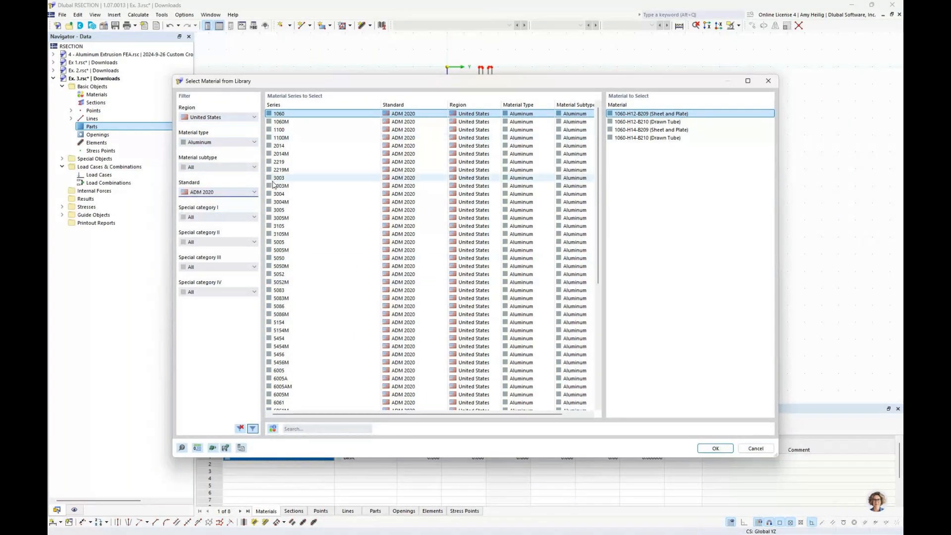
{"action": "left_click", "coordinate": [287, 402]}
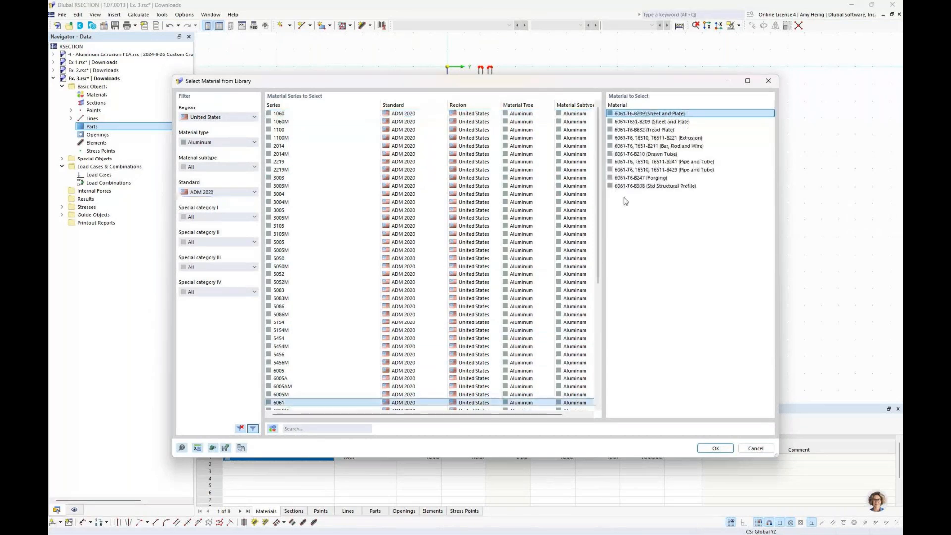
{"action": "left_click", "coordinate": [639, 140]}
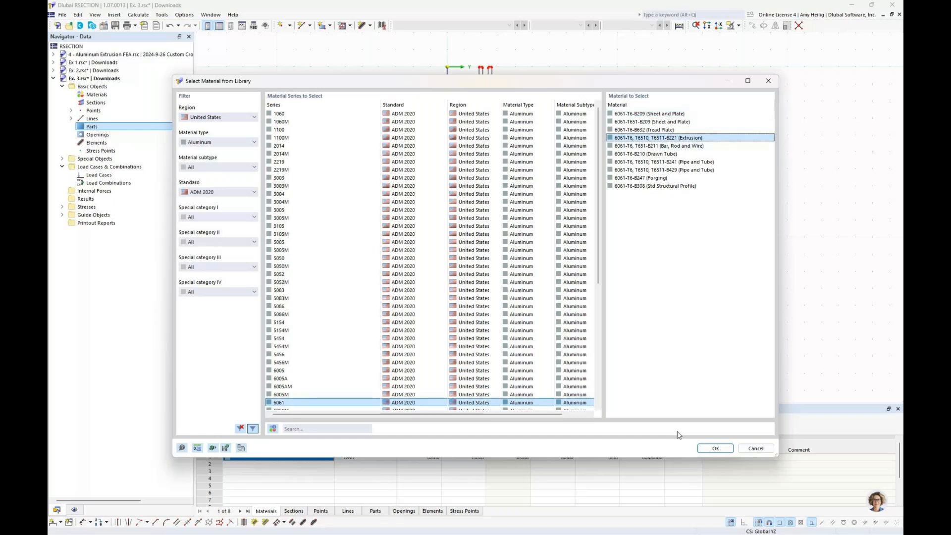
{"action": "left_click", "coordinate": [713, 449]}
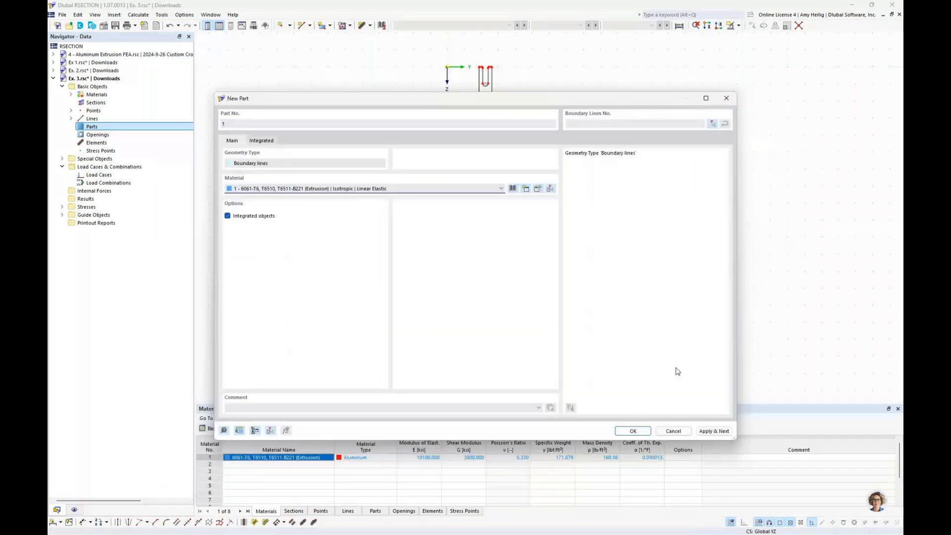
Assign the extrusion's outer outline as the part's boundary lines, excluding the inner rectangle, and create the part.
{"action": "left_click", "coordinate": [712, 124]}
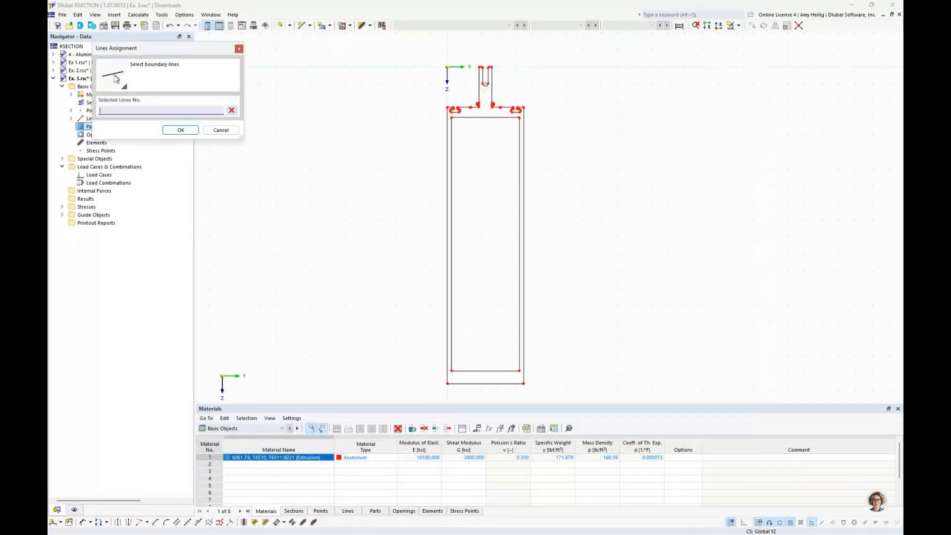
{"action": "left_click_drag", "start_coordinate": [419, 52], "coordinate": [562, 360]}
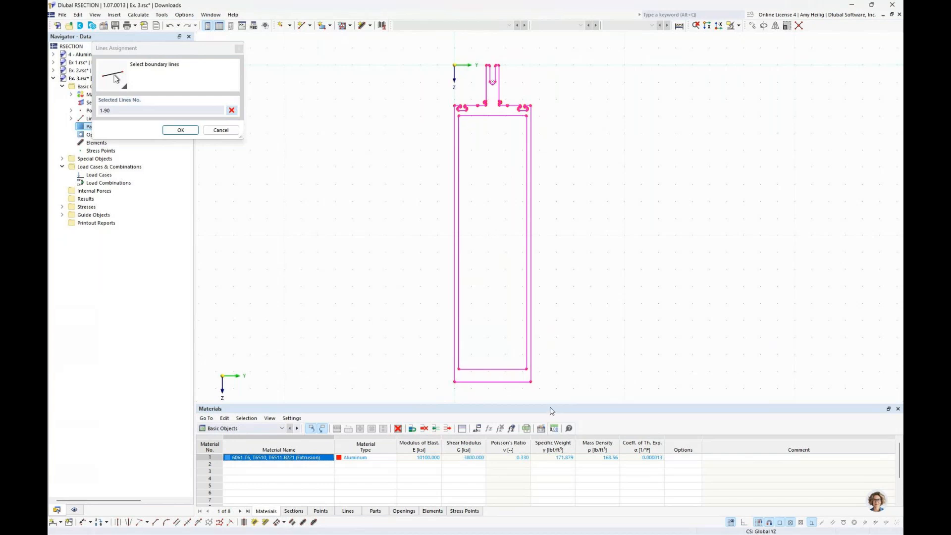
{"action": "left_click_drag", "start_coordinate": [552, 403], "coordinate": [550, 437]}
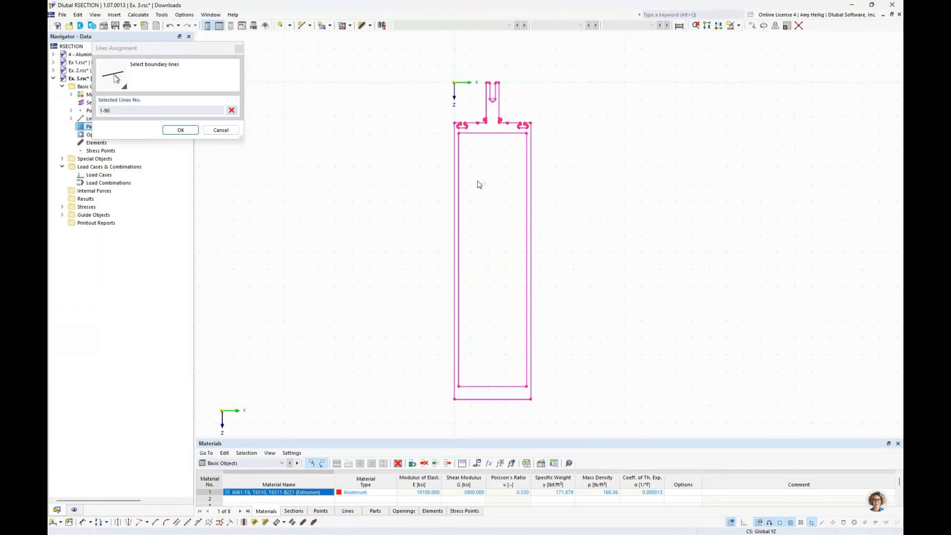
{"action": "scroll", "coordinate": [467, 150], "scroll_direction": "up", "scroll_amount": 1}
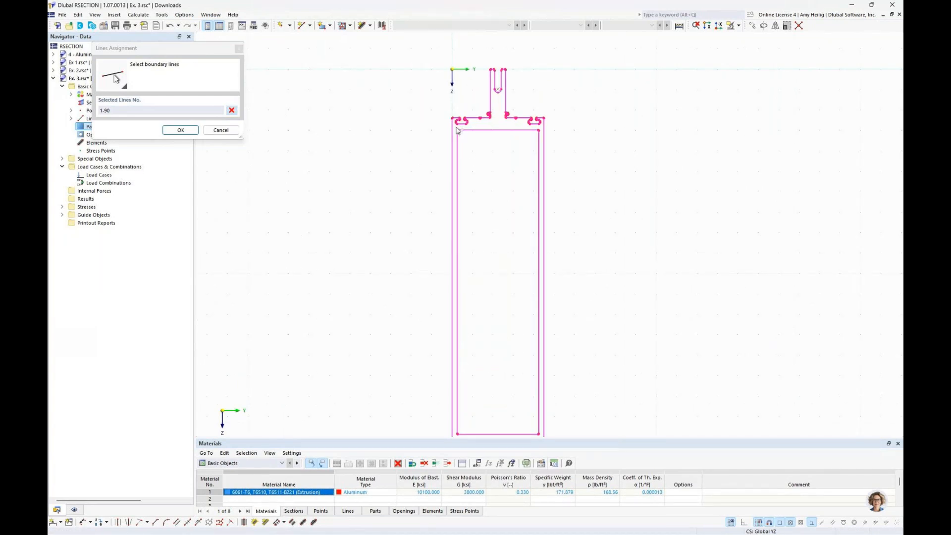
{"action": "left_click_drag", "start_coordinate": [457, 130], "coordinate": [542, 420]}
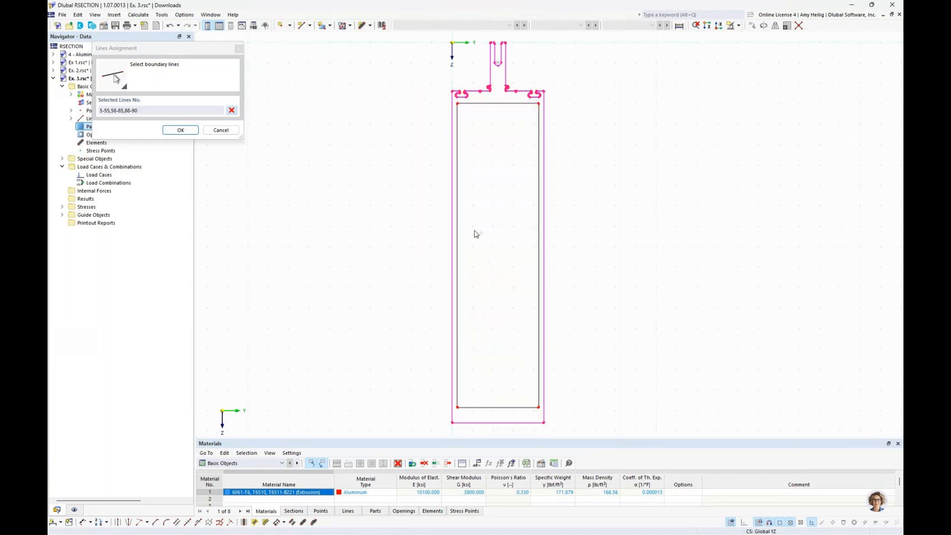
{"action": "left_click", "coordinate": [181, 130]}
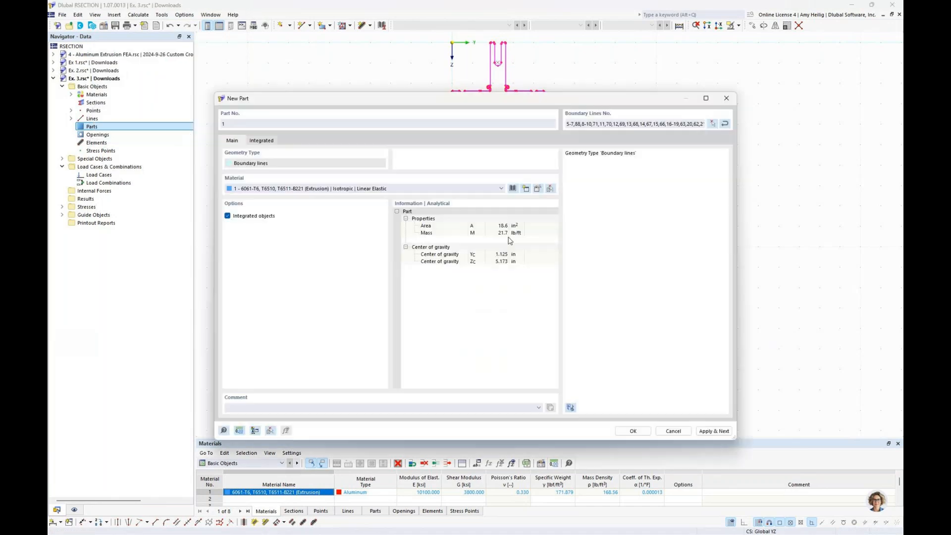
{"action": "left_click", "coordinate": [633, 431]}
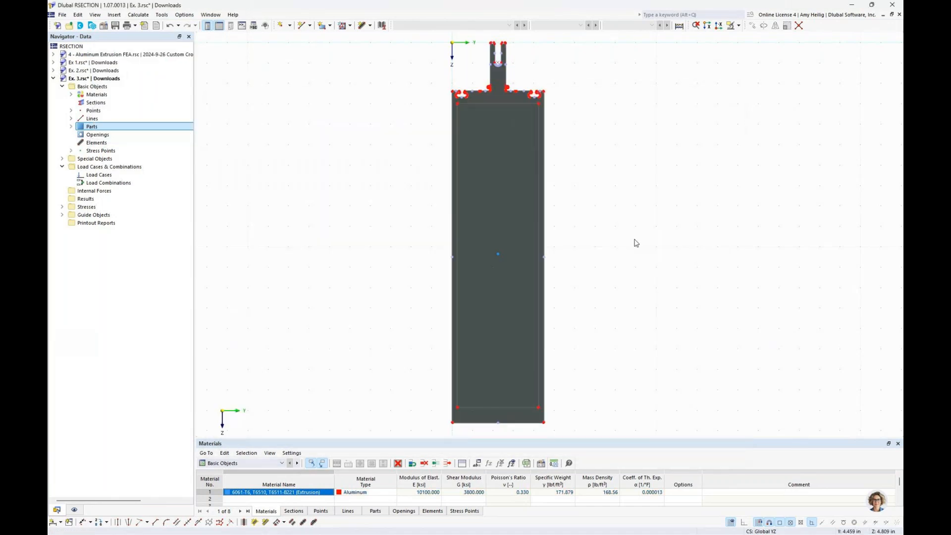
Cut an opening in the extrusion part using the inner rectangle as its boundary.
{"action": "scroll", "coordinate": [636, 242], "scroll_direction": "down", "scroll_amount": 1}
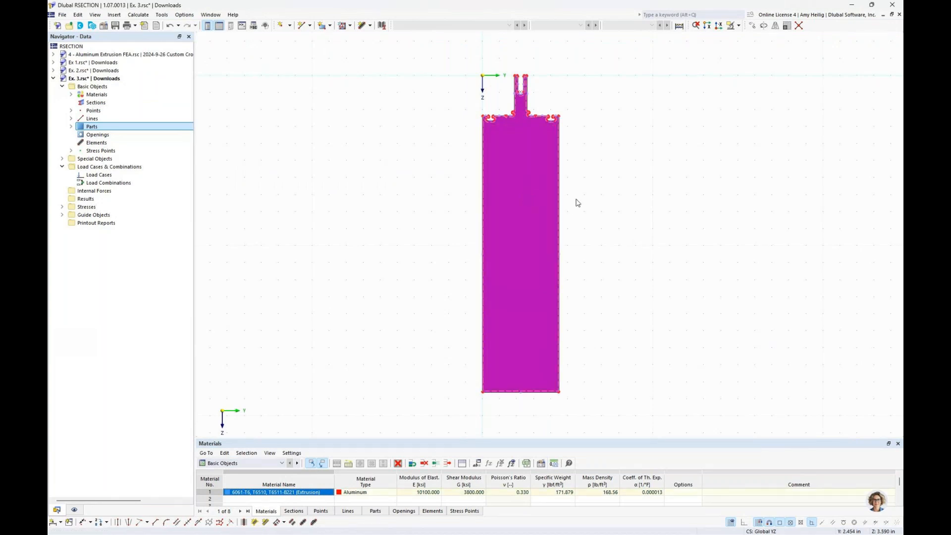
{"action": "left_click", "coordinate": [607, 203]}
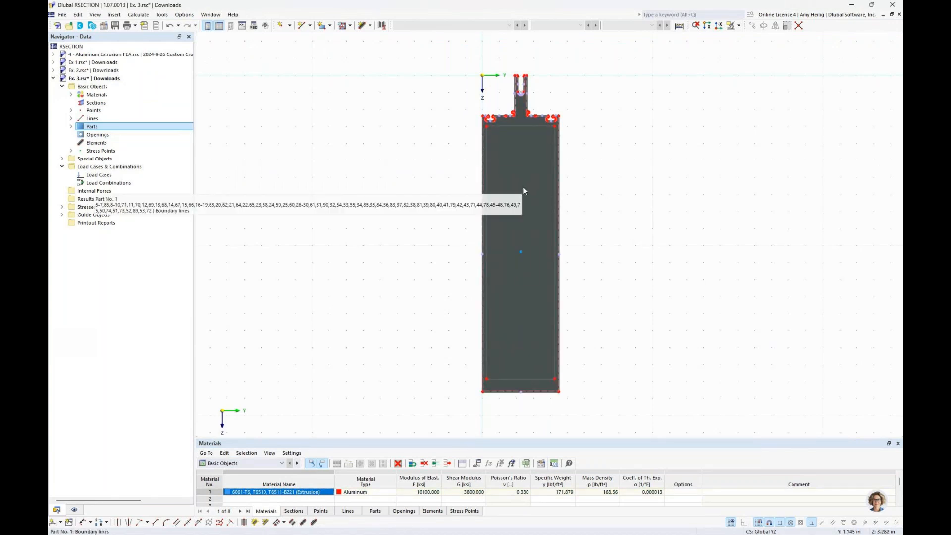
{"action": "right_click", "coordinate": [101, 137]}
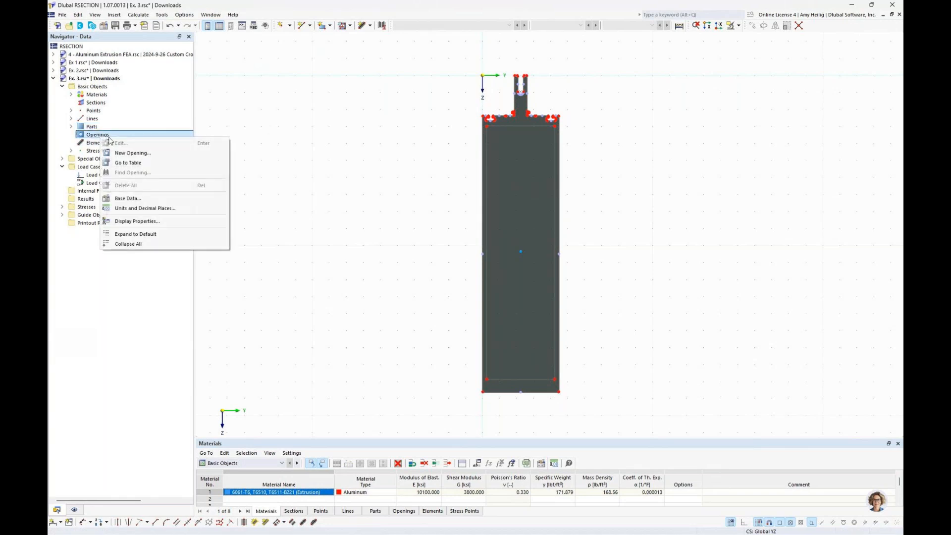
{"action": "left_click", "coordinate": [285, 163]}
{"action": "left_click", "coordinate": [350, 26]}
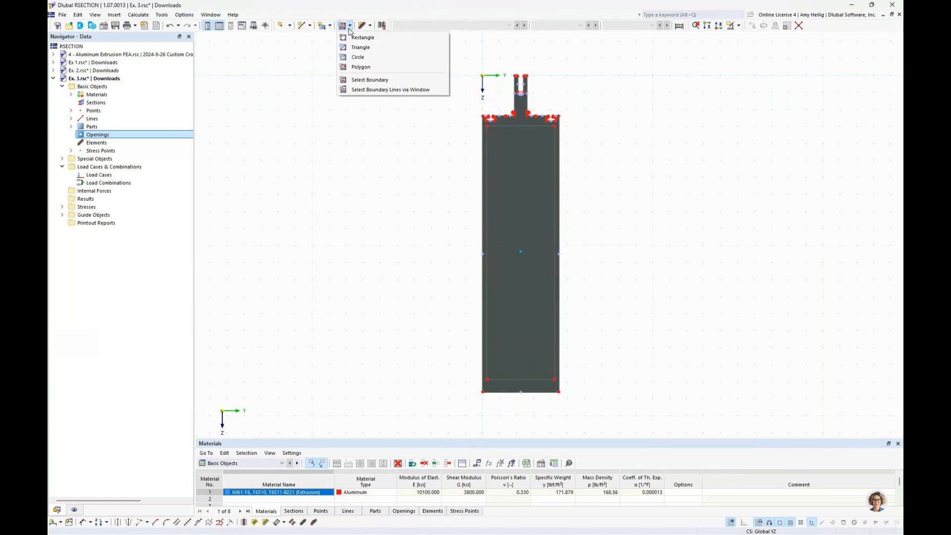
{"action": "left_click", "coordinate": [364, 80]}
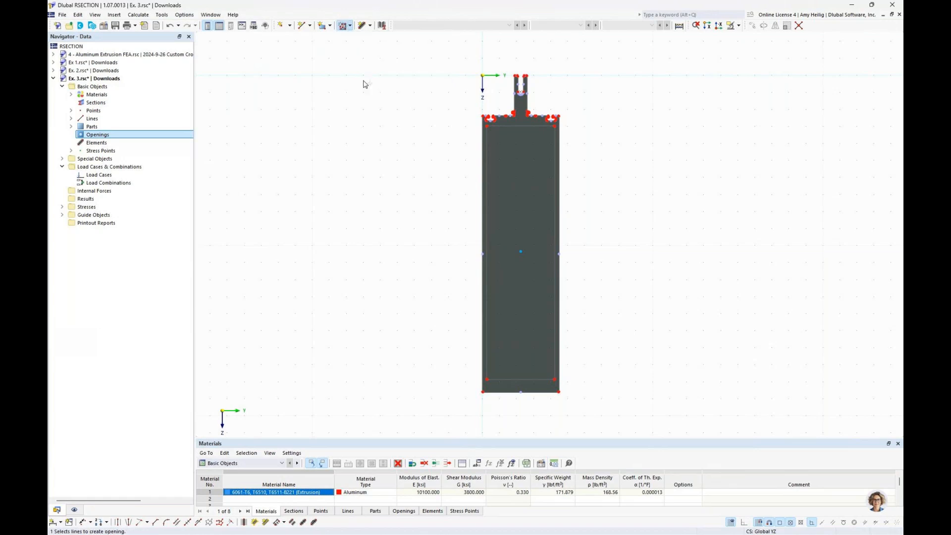
{"action": "left_click", "coordinate": [506, 127]}
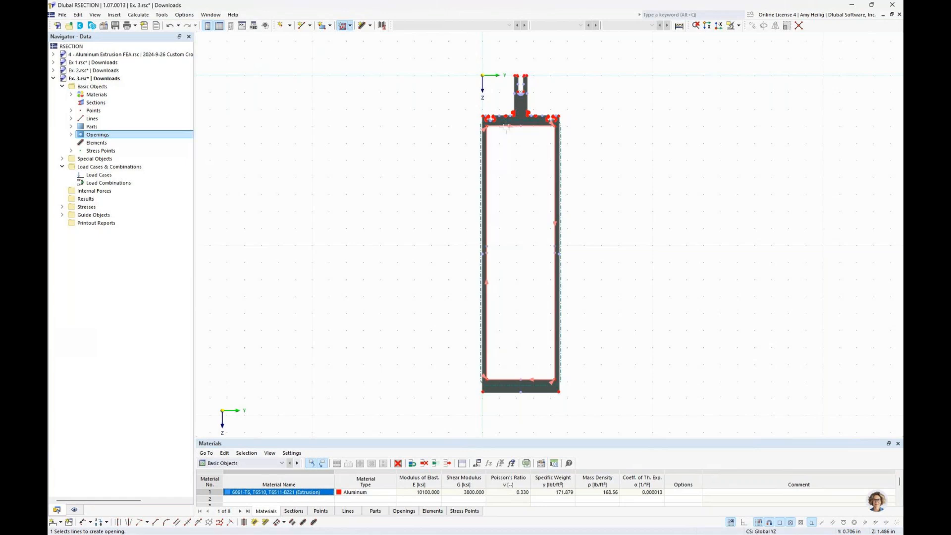
{"action": "key", "text": "Escape"}
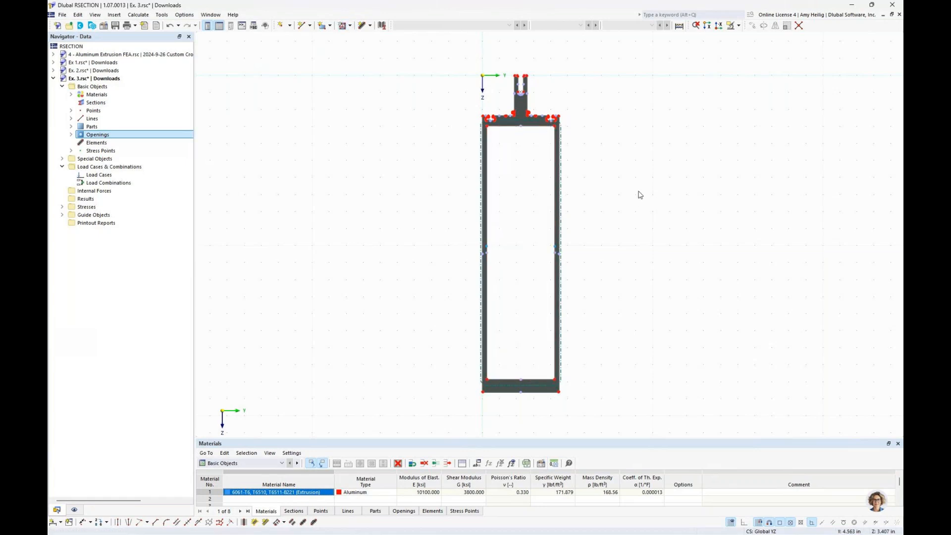
{"action": "middle_click_drag", "start_coordinate": [642, 226], "coordinate": [595, 226]}
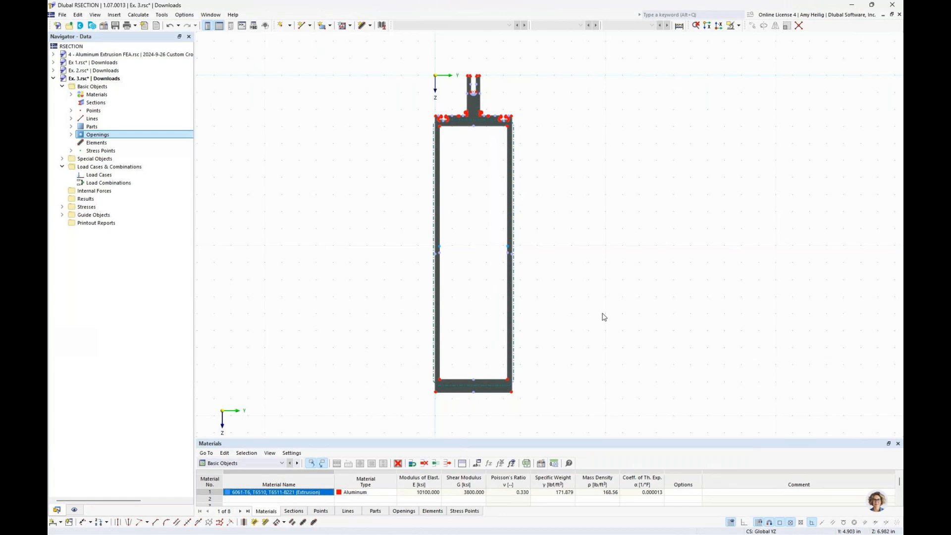
{"action": "scroll", "coordinate": [474, 106], "scroll_direction": "up", "scroll_amount": 5}
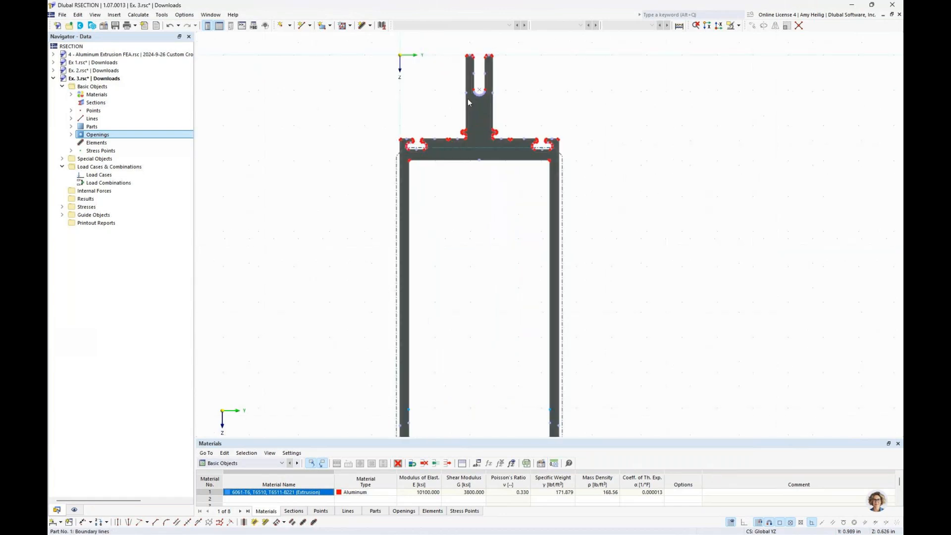
Calculate all results for the extrusion and review its section properties down to the shear, torsion and warping values.
{"action": "middle_click_drag", "start_coordinate": [482, 121], "coordinate": [486, 206]}
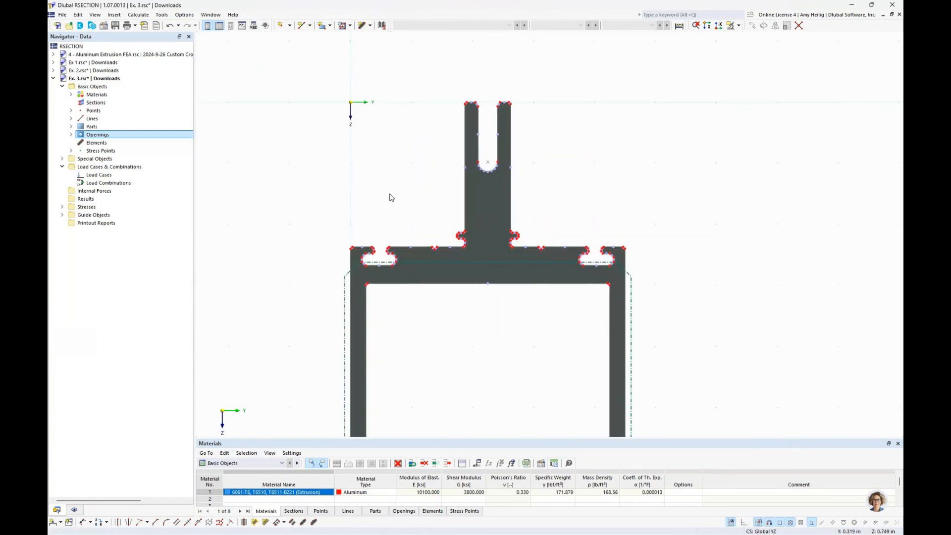
{"action": "left_click", "coordinate": [138, 14]}
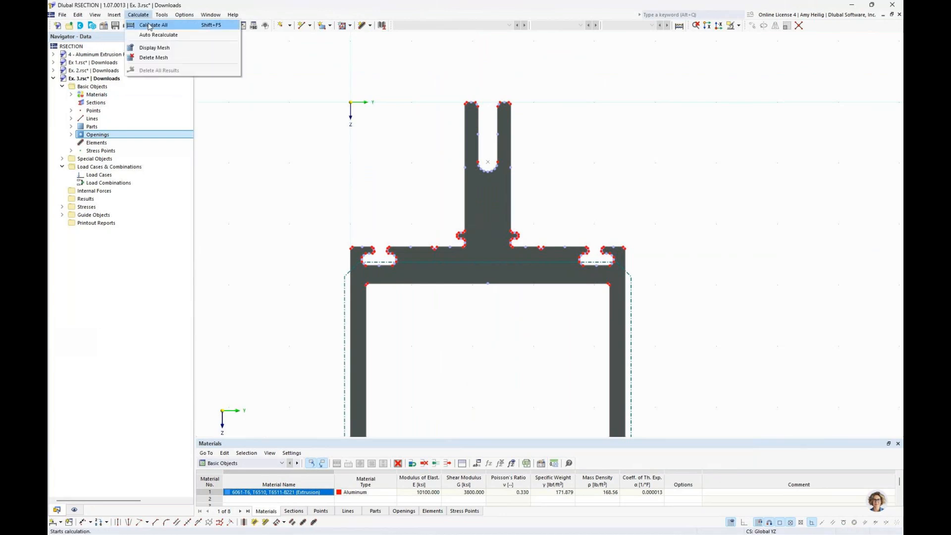
{"action": "left_click", "coordinate": [148, 25]}
{"action": "scroll", "coordinate": [473, 256], "scroll_direction": "down", "scroll_amount": 3}
{"action": "middle_click_drag", "start_coordinate": [473, 257], "coordinate": [512, 210]}
{"action": "scroll", "coordinate": [511, 221], "scroll_direction": "down", "scroll_amount": 2}
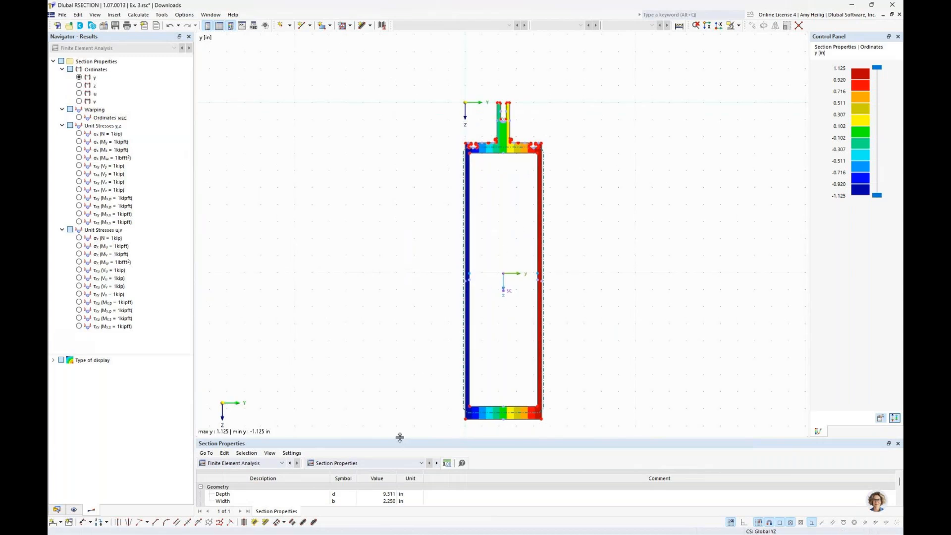
{"action": "left_click_drag", "start_coordinate": [400, 438], "coordinate": [415, 233]}
{"action": "scroll", "coordinate": [364, 399], "scroll_direction": "down", "scroll_amount": 10}
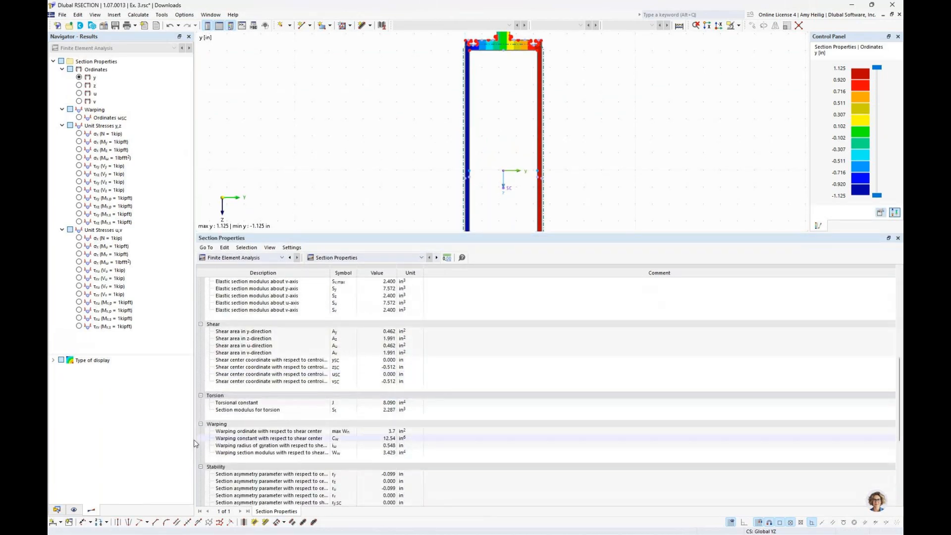
{"action": "left_click_drag", "start_coordinate": [439, 232], "coordinate": [437, 390]}
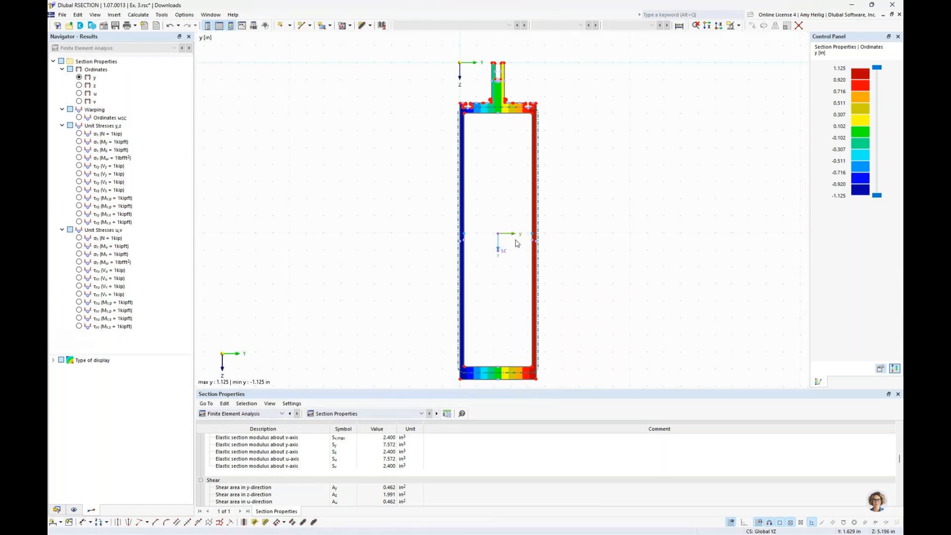
Delete the finite element mesh of the extrusion model.
{"action": "left_click", "coordinate": [58, 509]}
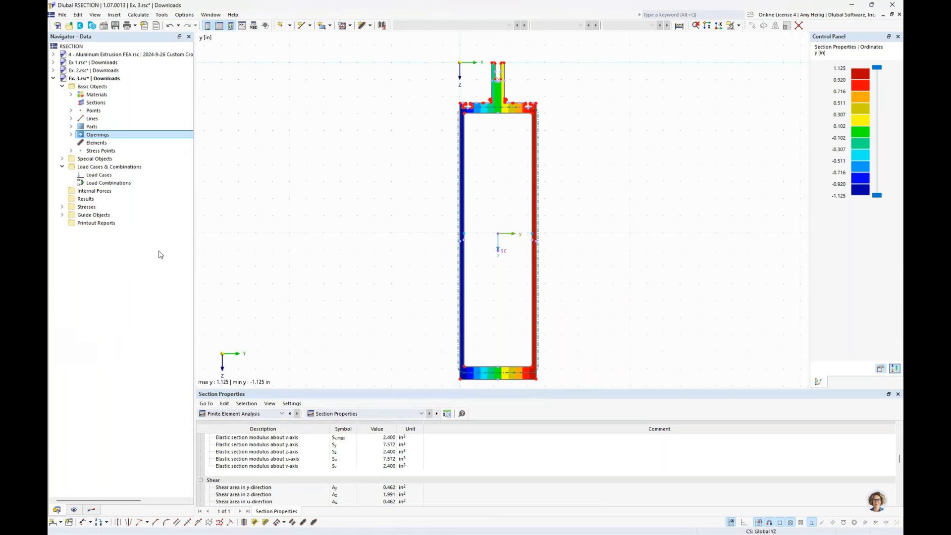
{"action": "left_click", "coordinate": [138, 15]}
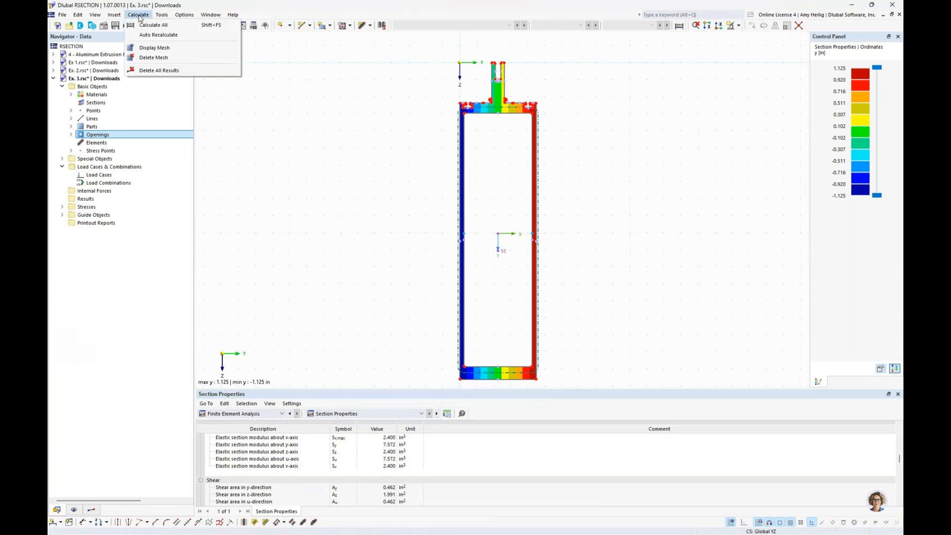
{"action": "left_click", "coordinate": [156, 58]}
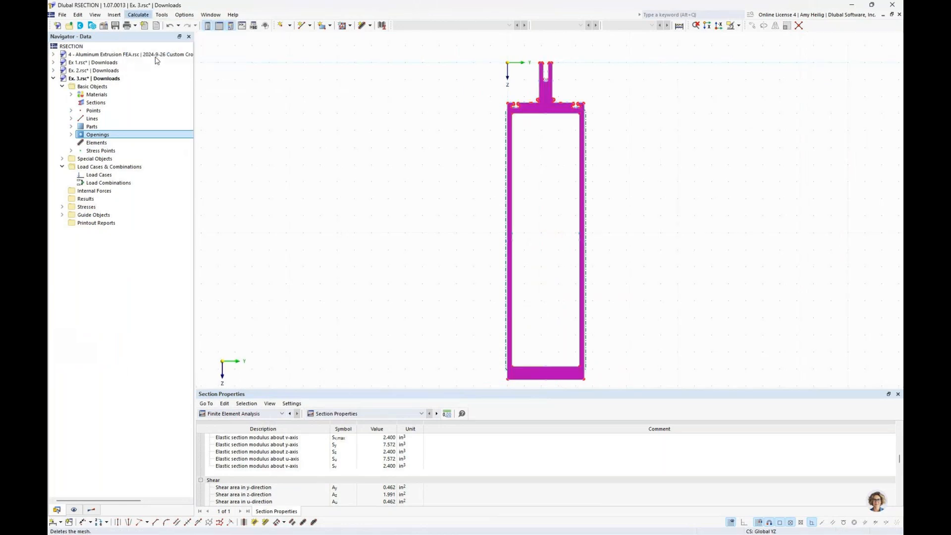
Hide the parts and openings so only the extrusion's outline lines and points are displayed.
{"action": "left_click", "coordinate": [75, 510]}
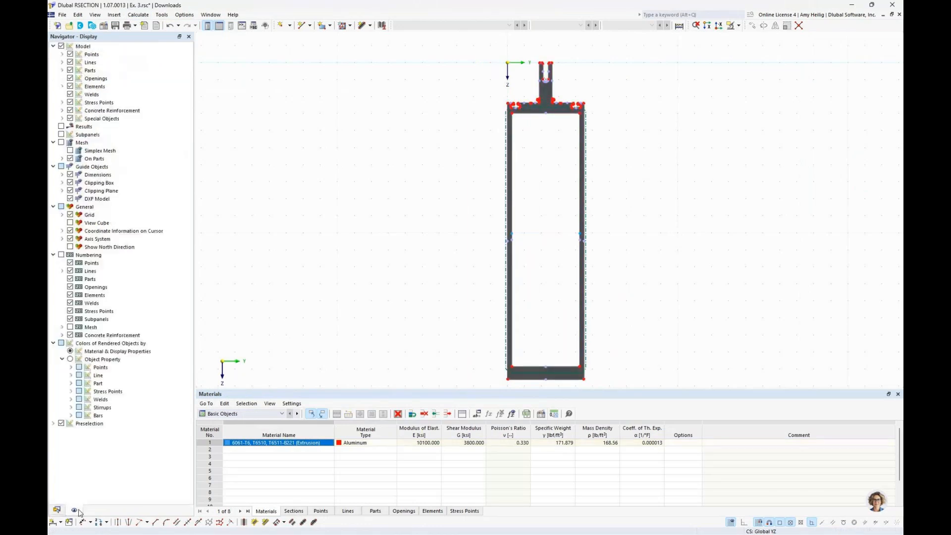
{"action": "left_click", "coordinate": [70, 78]}
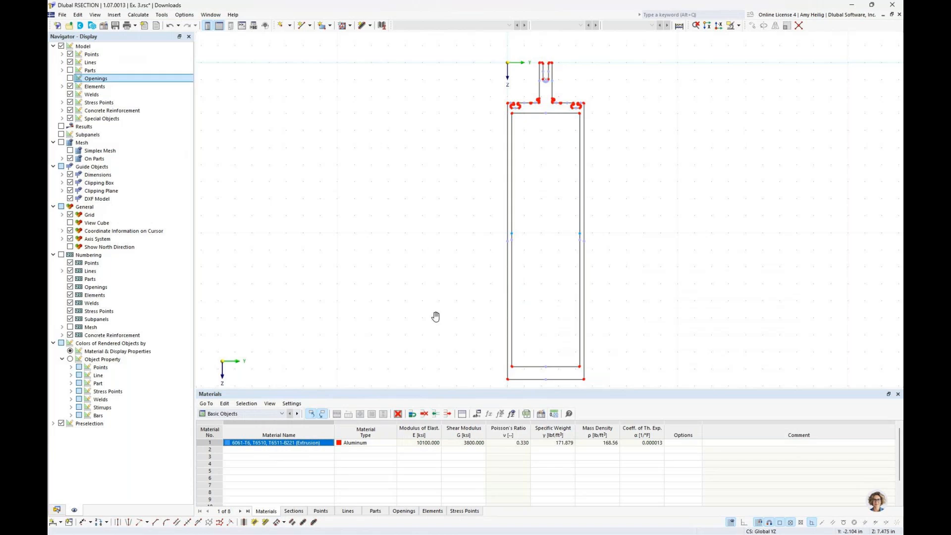
{"action": "middle_click_drag", "start_coordinate": [435, 318], "coordinate": [396, 314]}
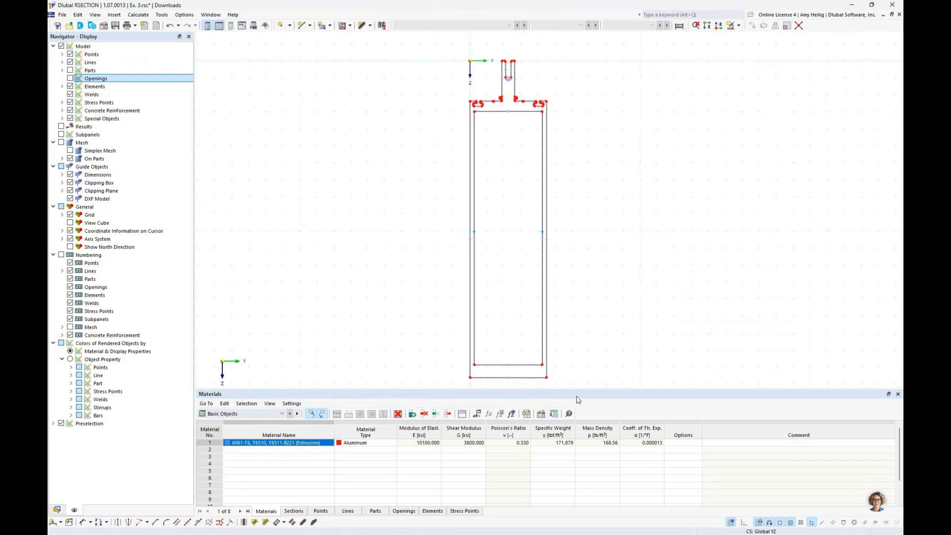
{"action": "left_click_drag", "start_coordinate": [580, 388], "coordinate": [577, 440]}
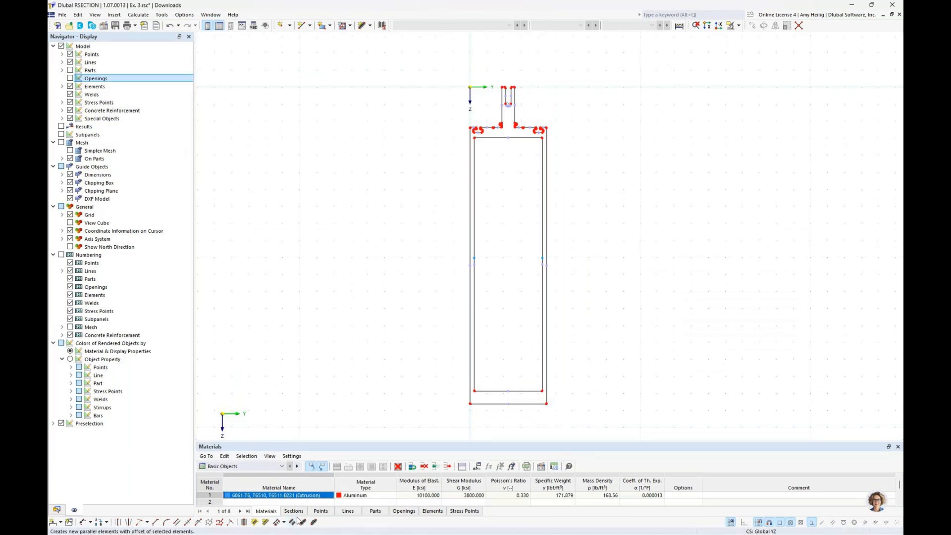
Create center elements between the parallel lines of the bottom flange and of both side walls, using the 6061-T6 extrusion material.
{"action": "left_click", "coordinate": [244, 522]}
{"action": "scroll", "coordinate": [506, 420], "scroll_direction": "up", "scroll_amount": 2}
{"action": "scroll", "coordinate": [507, 420], "scroll_direction": "up", "scroll_amount": 3}
{"action": "left_click", "coordinate": [478, 353]}
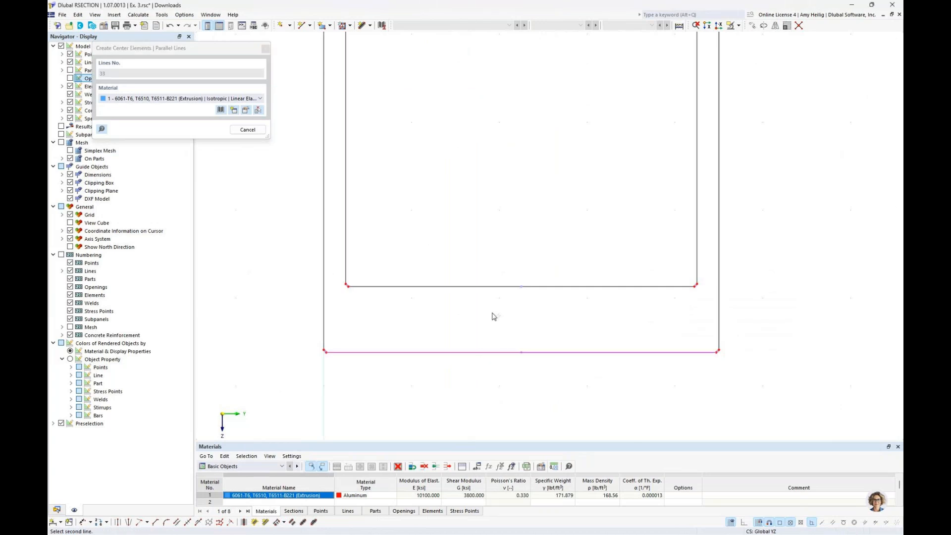
{"action": "left_click", "coordinate": [490, 286]}
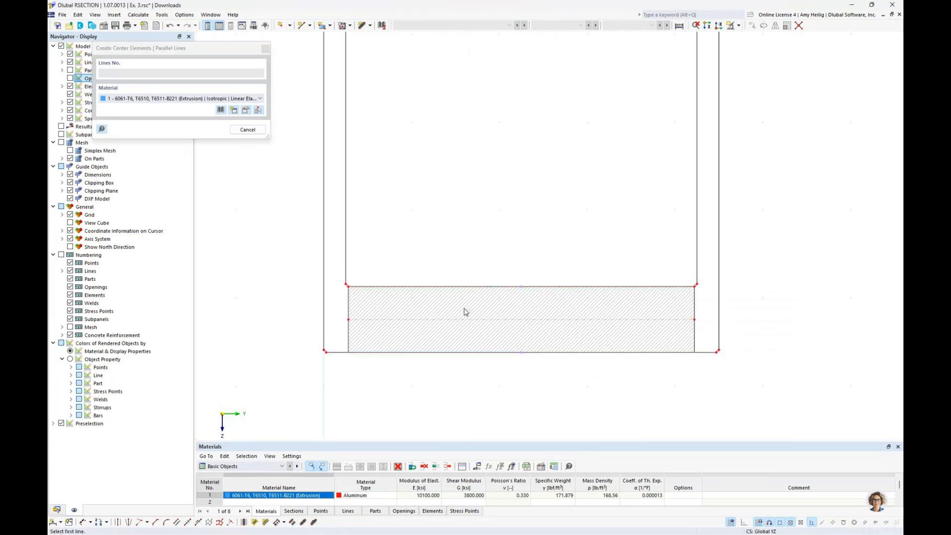
{"action": "left_click", "coordinate": [345, 235]}
{"action": "left_click", "coordinate": [324, 235]}
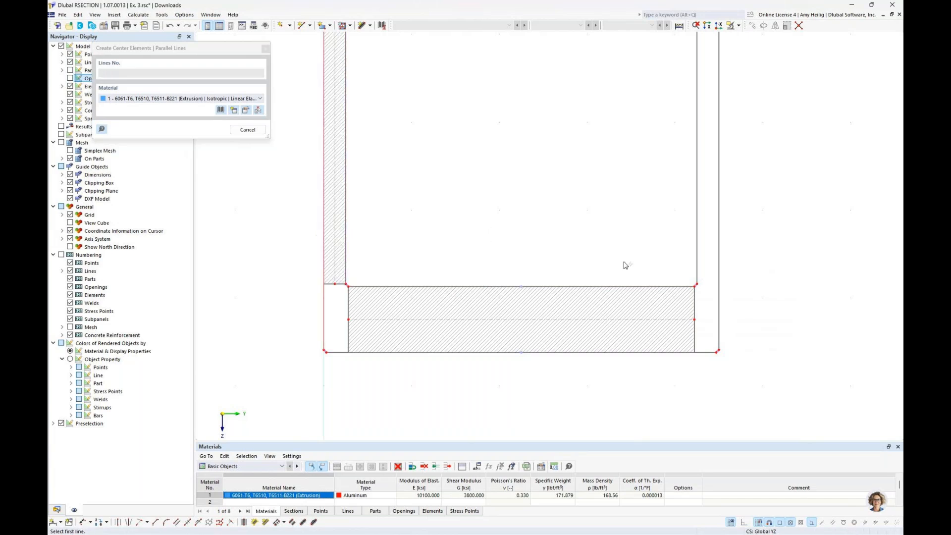
{"action": "left_click", "coordinate": [696, 266]}
{"action": "left_click", "coordinate": [718, 266]}
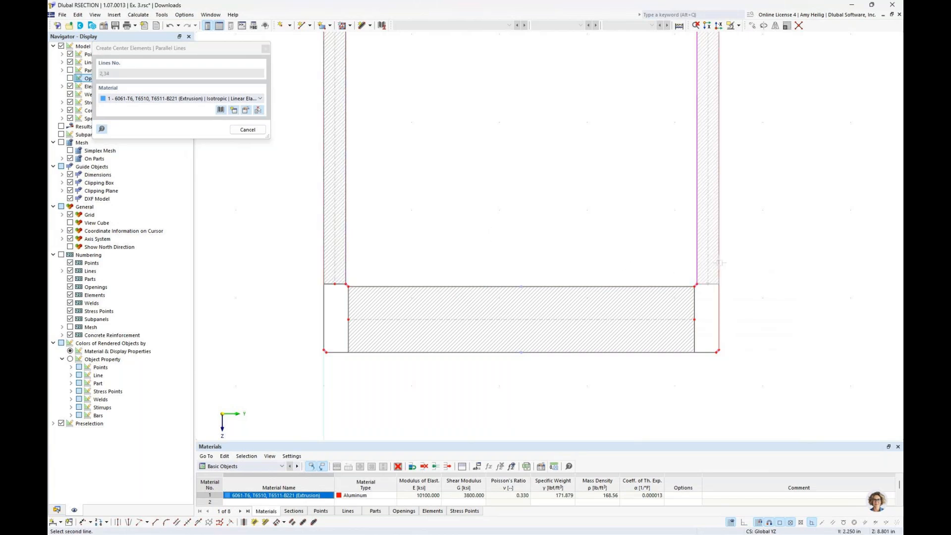
Create a center element for the top flange between the inner rectangle's upper edge and the short outer line beside the stem.
{"action": "scroll", "coordinate": [577, 246], "scroll_direction": "down", "scroll_amount": 5}
{"action": "middle_click_drag", "start_coordinate": [571, 195], "coordinate": [559, 319]}
{"action": "middle_click_drag", "start_coordinate": [525, 98], "coordinate": [510, 257]}
{"action": "scroll", "coordinate": [510, 257], "scroll_direction": "up", "scroll_amount": 5}
{"action": "left_click", "coordinate": [485, 261]}
{"action": "left_click", "coordinate": [480, 184]}
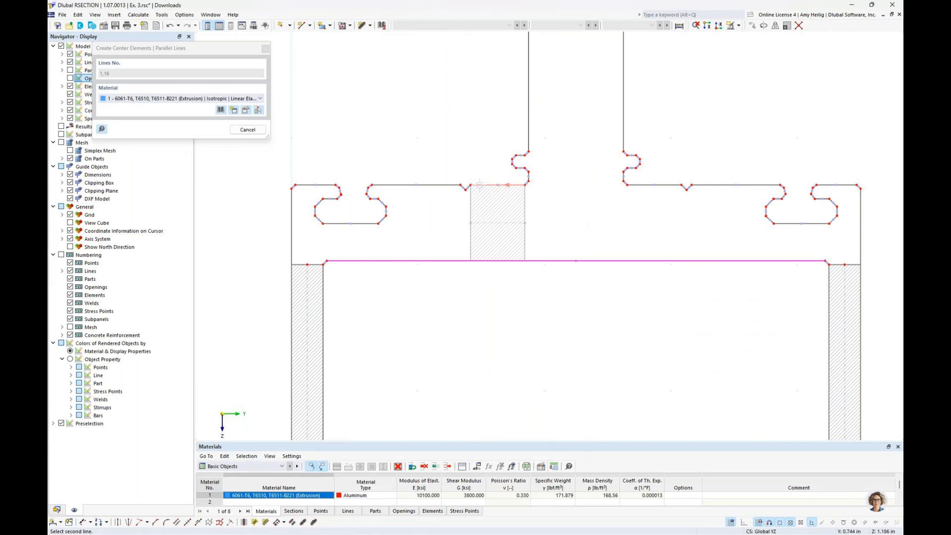
Create a center element between the two short vertical edges at the stem's base and end the center element command.
{"action": "scroll", "coordinate": [562, 176], "scroll_direction": "up", "scroll_amount": 4}
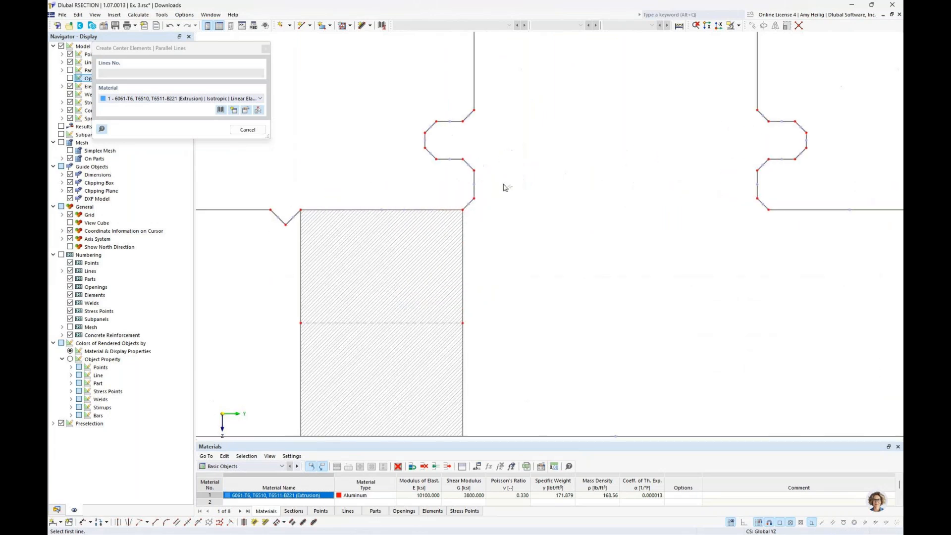
{"action": "left_click", "coordinate": [474, 188]}
{"action": "left_click", "coordinate": [756, 188]}
{"action": "scroll", "coordinate": [604, 246], "scroll_direction": "down", "scroll_amount": 3}
{"action": "scroll", "coordinate": [604, 242], "scroll_direction": "down", "scroll_amount": 2}
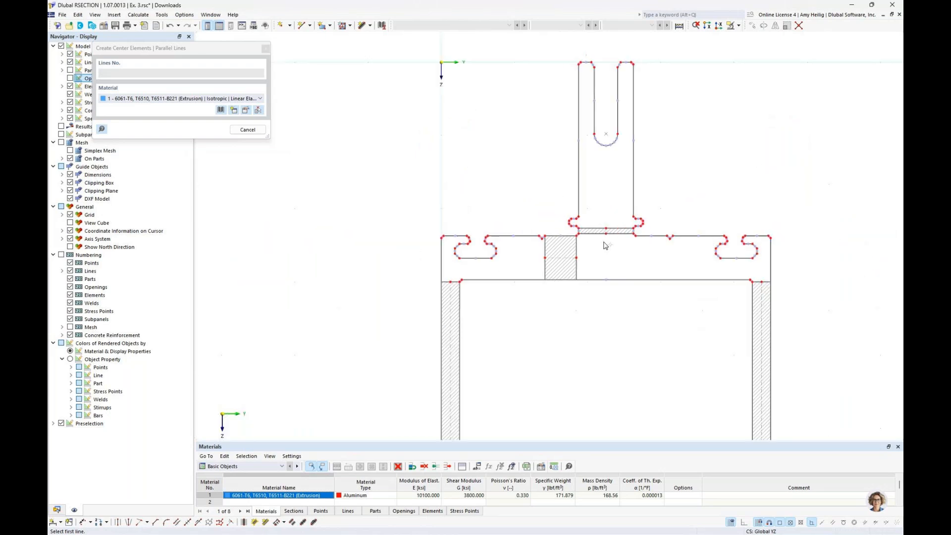
{"action": "middle_click_drag", "start_coordinate": [641, 326], "coordinate": [536, 267]}
{"action": "key", "text": "Escape"}
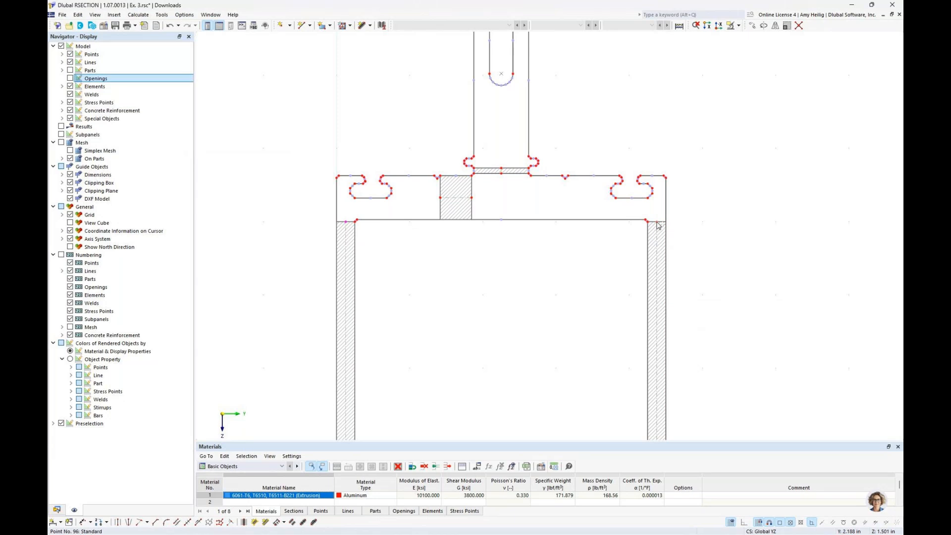
Move the upper end points of both side wall elements to the top flange's center line, with displacement Y 0 and Z -0.165 in.
{"action": "scroll", "coordinate": [559, 237], "scroll_direction": "up", "scroll_amount": 1}
{"action": "scroll", "coordinate": [559, 236], "scroll_direction": "up", "scroll_amount": 1}
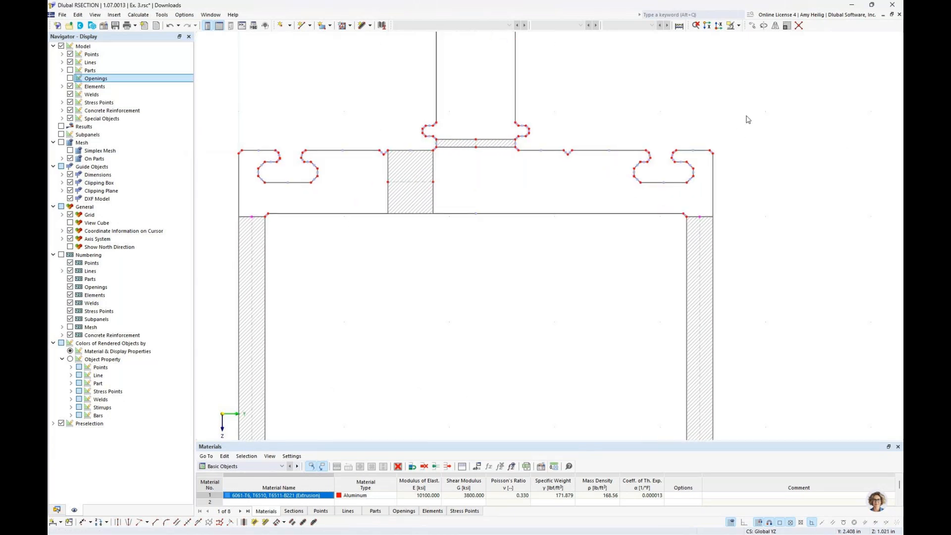
{"action": "left_click", "coordinate": [753, 27]}
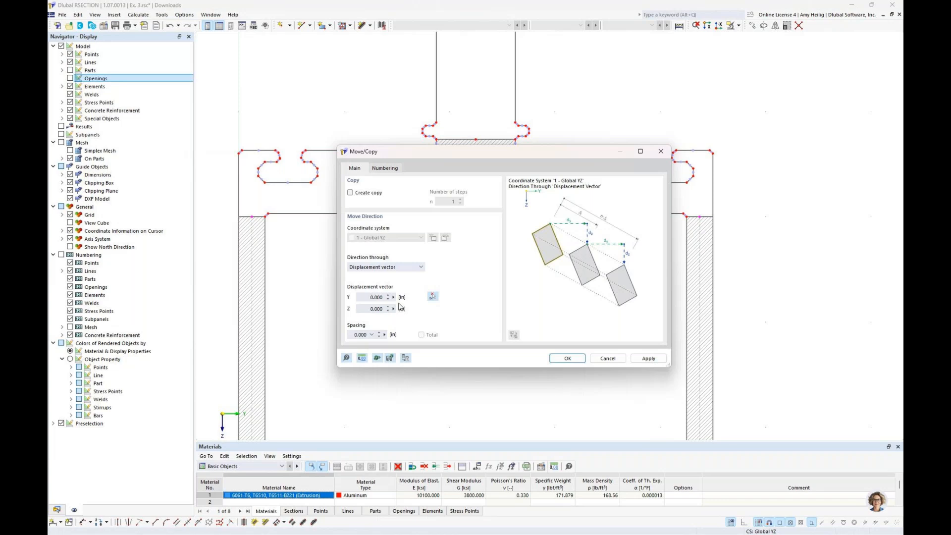
{"action": "left_click", "coordinate": [432, 298]}
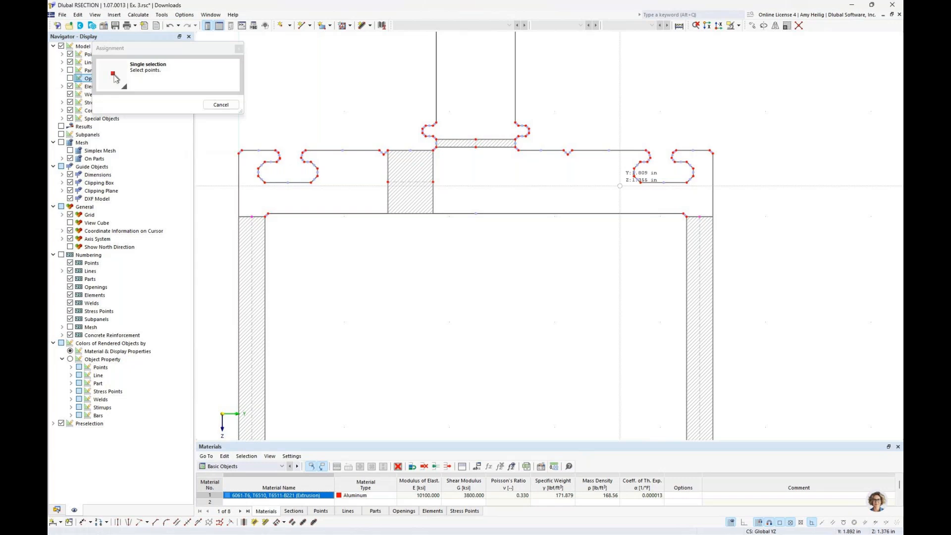
{"action": "left_click", "coordinate": [433, 183]}
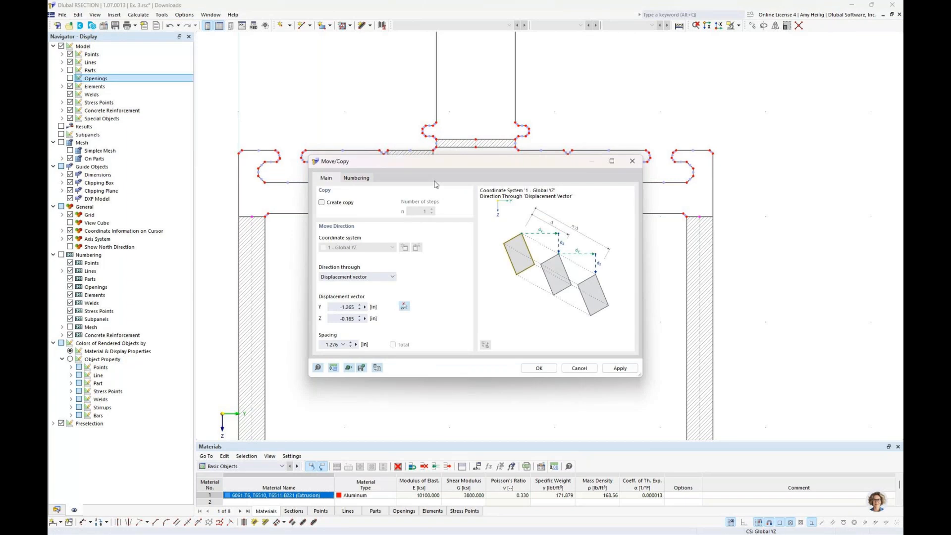
{"action": "double_click", "coordinate": [332, 307]}
{"action": "type", "text": "0"}
{"action": "left_click", "coordinate": [540, 370]}
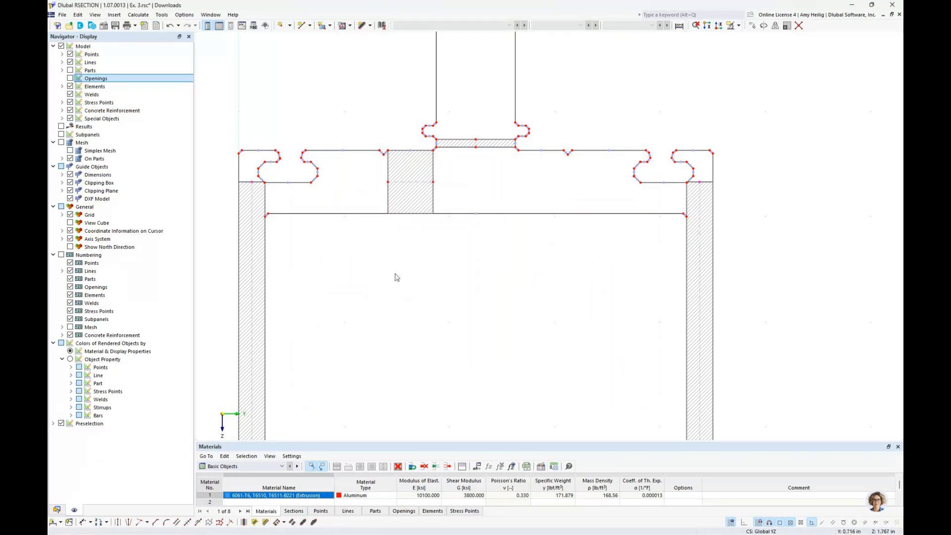
Extend both ends of the top flange element to the upper end points of the side wall elements.
{"action": "middle_click_drag", "start_coordinate": [396, 277], "coordinate": [395, 269]}
{"action": "scroll", "coordinate": [395, 269], "scroll_direction": "up", "scroll_amount": 5}
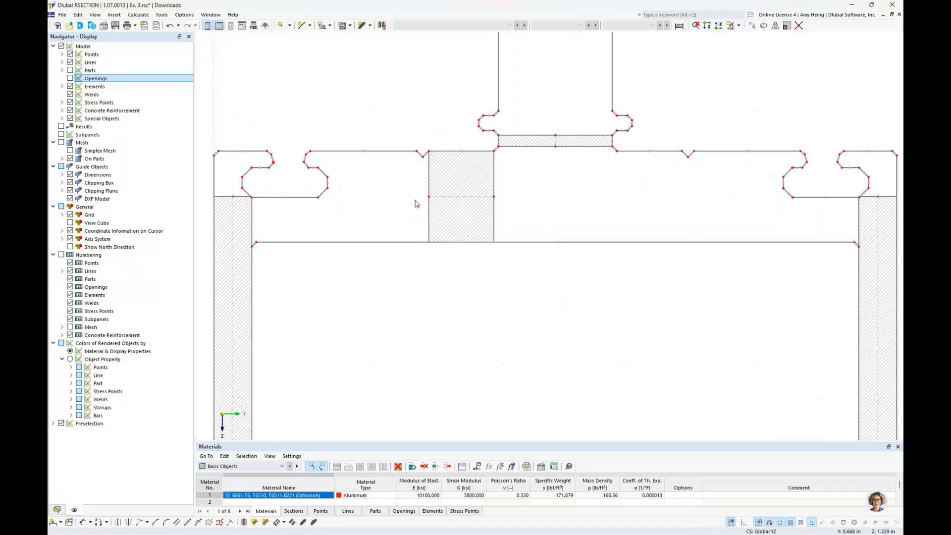
{"action": "scroll", "coordinate": [444, 268], "scroll_direction": "up", "scroll_amount": 1}
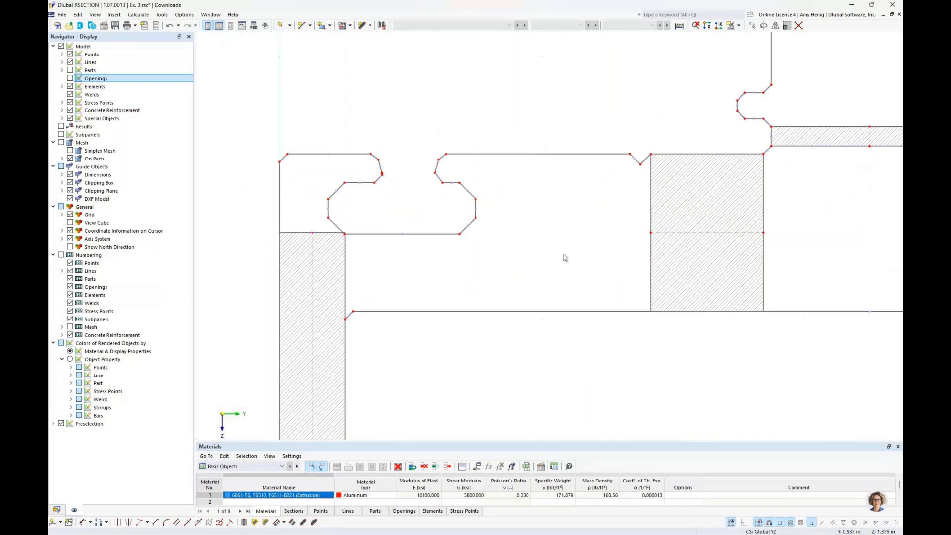
{"action": "mouse_move", "coordinate": [652, 236]}
{"action": "left_mouse_down"}
{"action": "mouse_move", "coordinate": [429, 197]}
{"action": "mouse_move", "coordinate": [315, 216]}
{"action": "mouse_move", "coordinate": [314, 237]}
{"action": "left_mouse_up"}
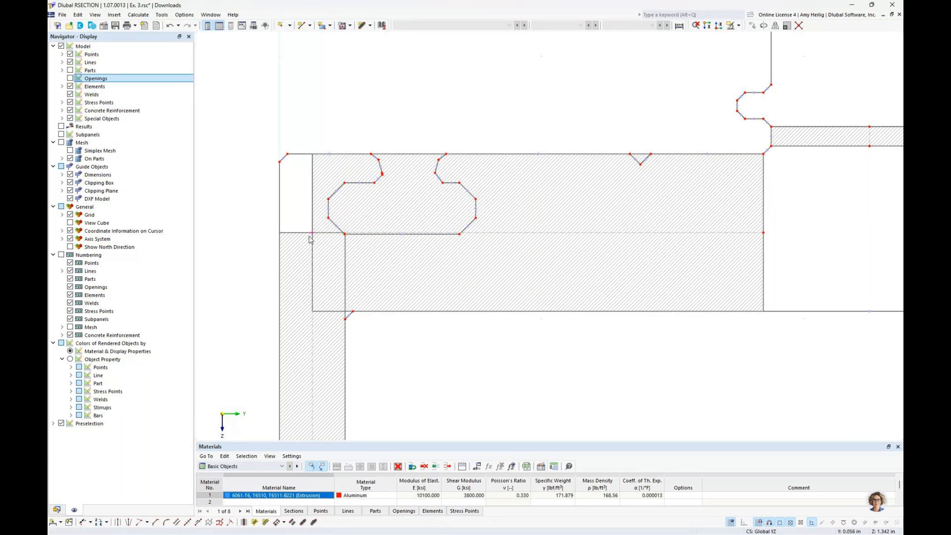
{"action": "scroll", "coordinate": [367, 253], "scroll_direction": "down", "scroll_amount": 3}
{"action": "mouse_move", "coordinate": [582, 265]}
{"action": "middle_mouse_down"}
{"action": "mouse_move", "coordinate": [404, 261]}
{"action": "mouse_move", "coordinate": [279, 225]}
{"action": "middle_mouse_up"}
{"action": "left_click_drag", "start_coordinate": [279, 225], "coordinate": [594, 224]}
Extend the stem element down to the top flange's center line and up to the bottom of the slot's arc.
{"action": "mouse_move", "coordinate": [363, 296]}
{"action": "middle_mouse_down"}
{"action": "mouse_move", "coordinate": [495, 261]}
{"action": "mouse_move", "coordinate": [528, 323]}
{"action": "mouse_move", "coordinate": [543, 322]}
{"action": "middle_mouse_up"}
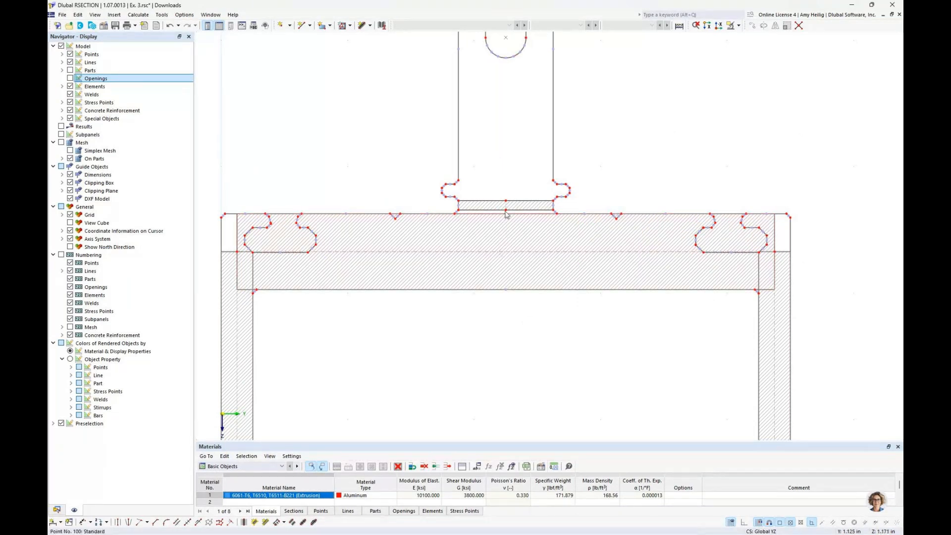
{"action": "left_click_drag", "start_coordinate": [506, 208], "coordinate": [508, 253]}
{"action": "middle_click_drag", "start_coordinate": [621, 186], "coordinate": [598, 273]}
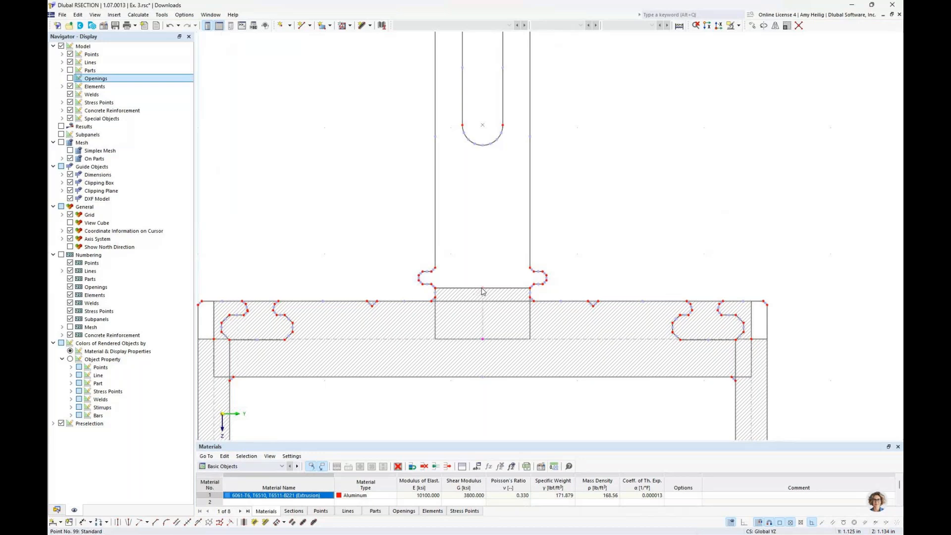
{"action": "left_click_drag", "start_coordinate": [482, 291], "coordinate": [483, 146]}
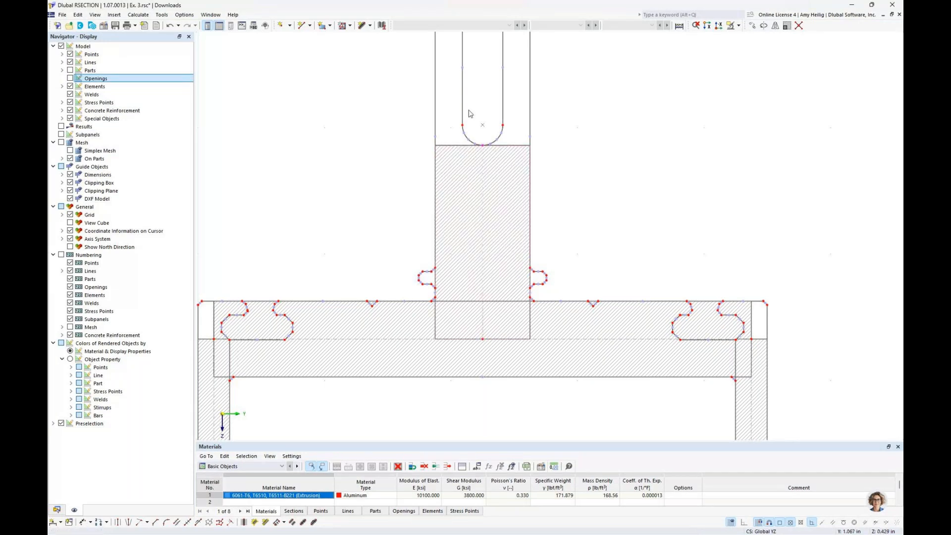
{"action": "scroll", "coordinate": [602, 248], "scroll_direction": "down", "scroll_amount": 2}
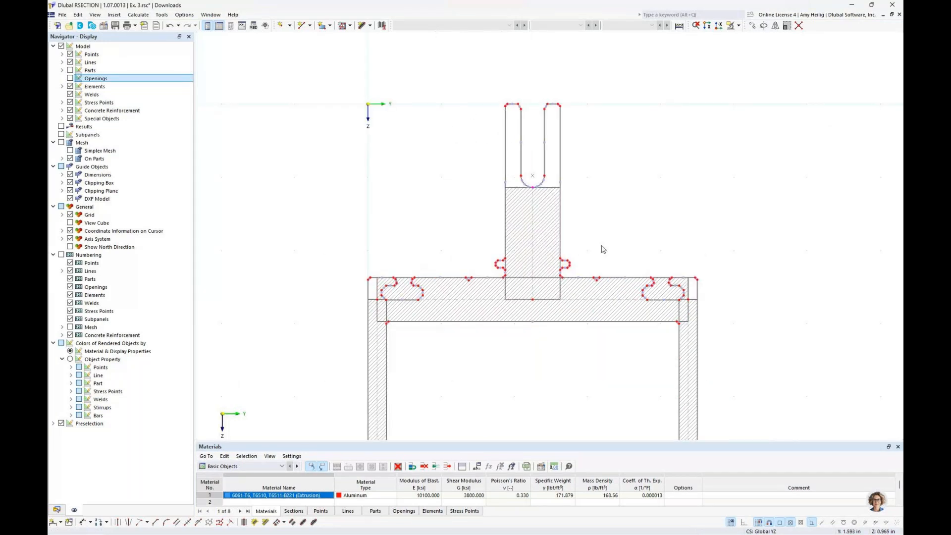
{"action": "middle_click_drag", "start_coordinate": [602, 249], "coordinate": [558, 206]}
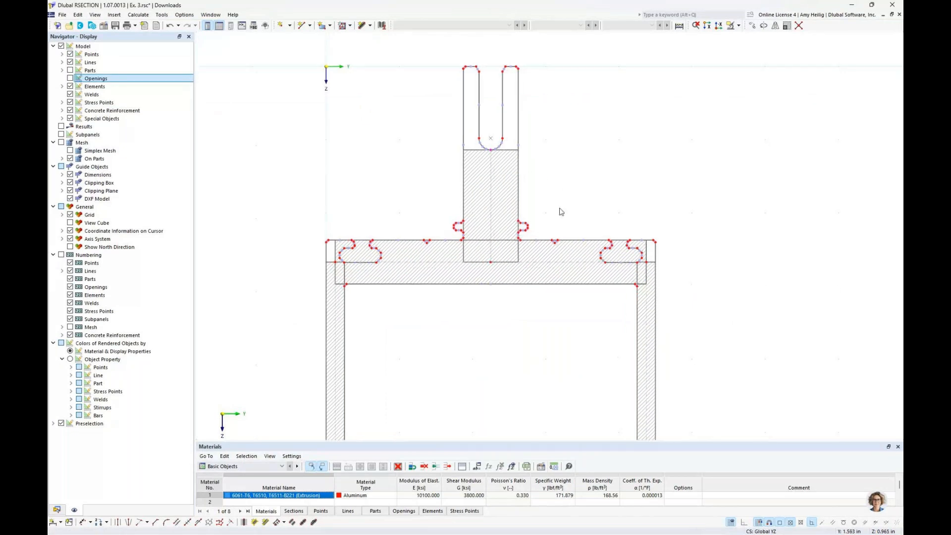
{"action": "left_click", "coordinate": [492, 209]}
{"action": "left_click", "coordinate": [539, 267]}
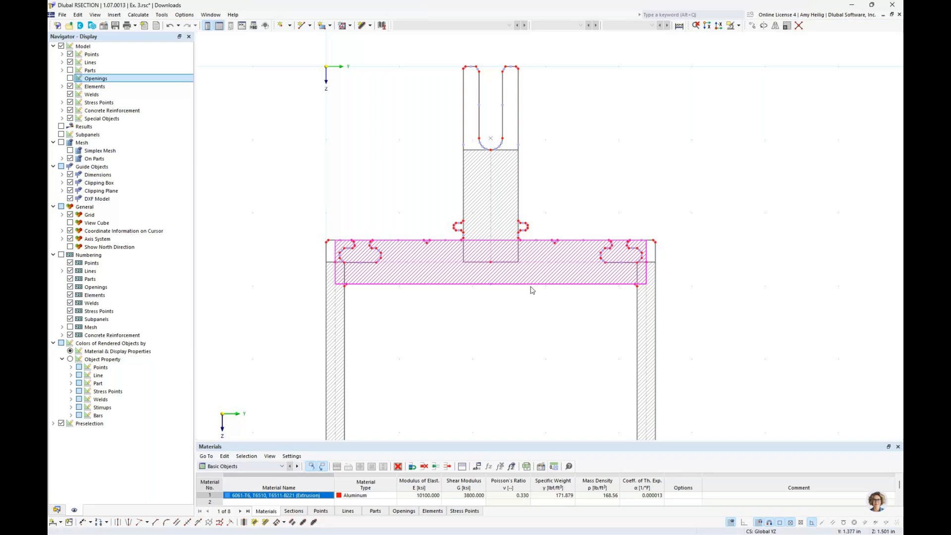
{"action": "left_click", "coordinate": [625, 193]}
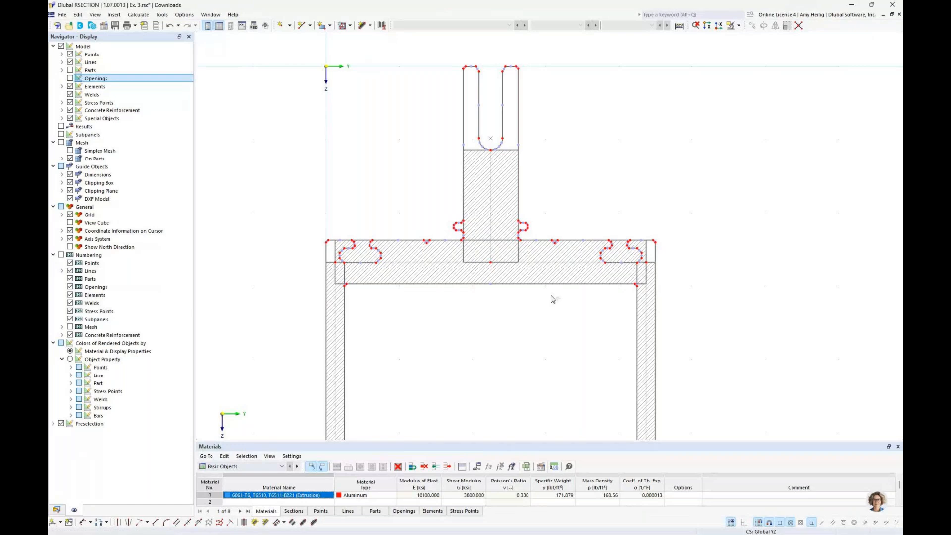
Connect the stem and top flange elements at the stem's lower end and check the stem and both flange halves individually.
{"action": "left_click_drag", "start_coordinate": [555, 327], "coordinate": [425, 192]}
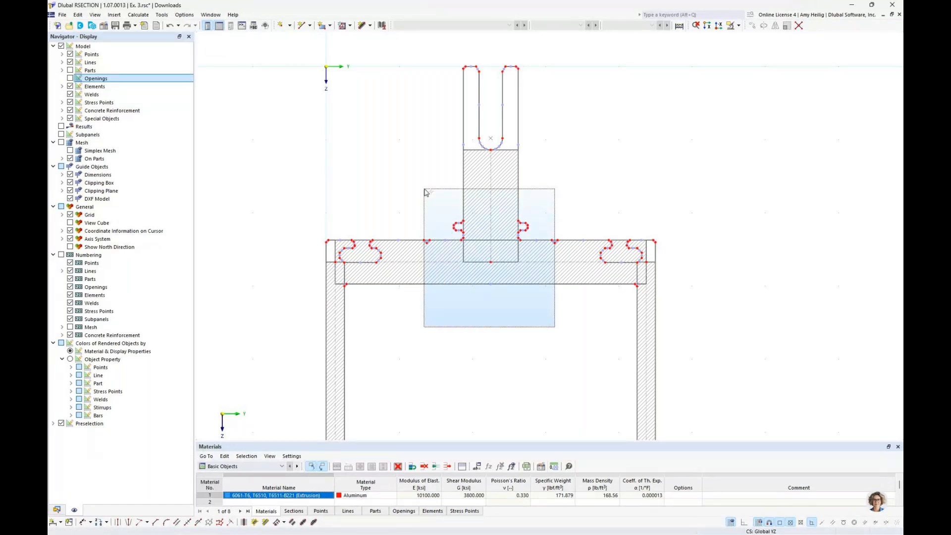
{"action": "left_click_drag", "start_coordinate": [424, 193], "coordinate": [424, 192]}
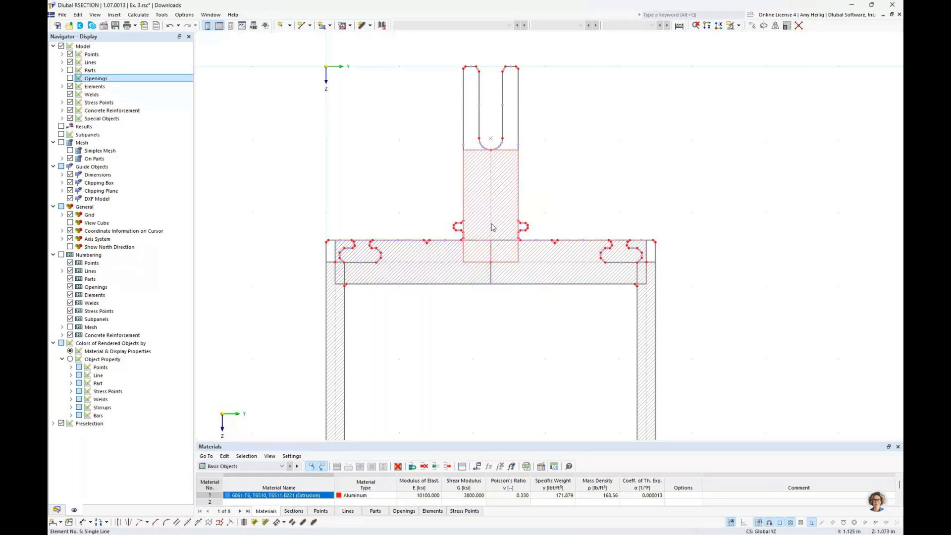
{"action": "left_click", "coordinate": [491, 240]}
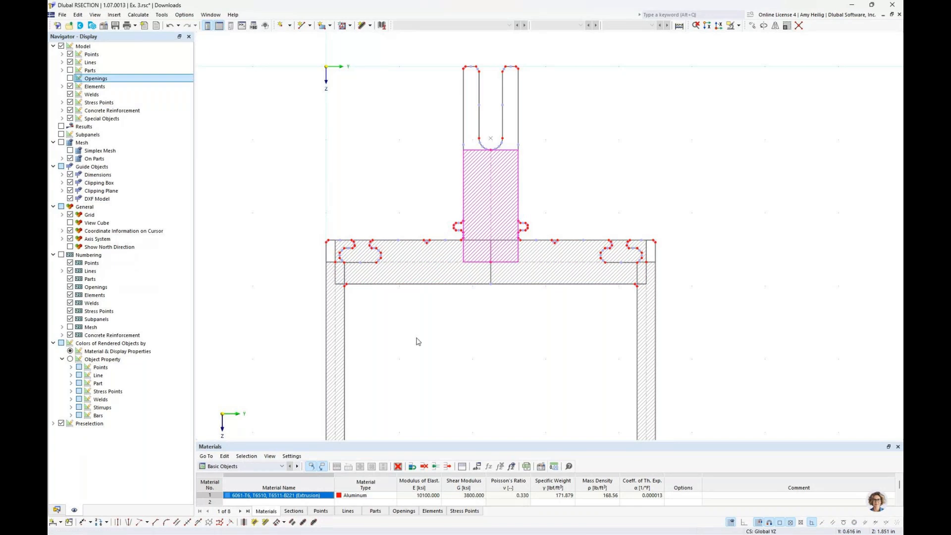
{"action": "scroll", "coordinate": [441, 334], "scroll_direction": "up", "scroll_amount": 2}
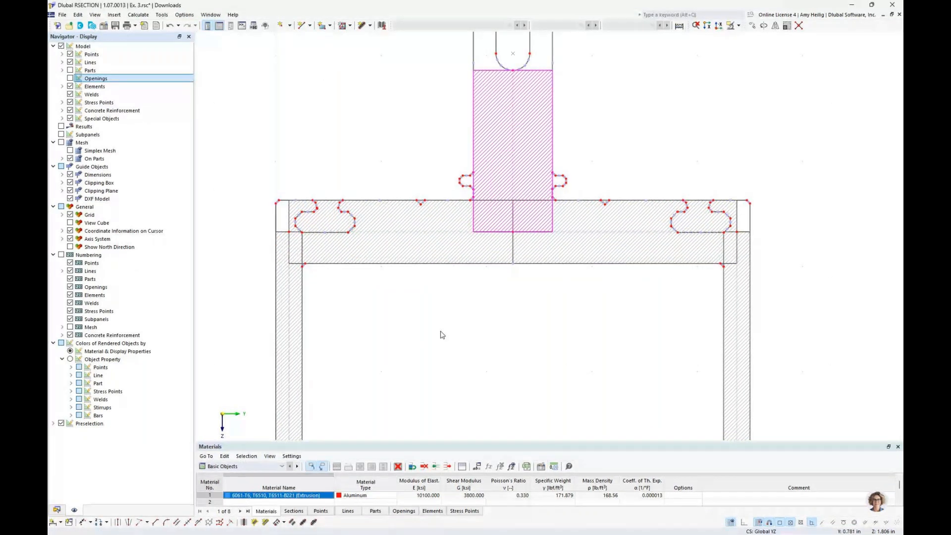
{"action": "scroll", "coordinate": [442, 334], "scroll_direction": "up", "scroll_amount": 1}
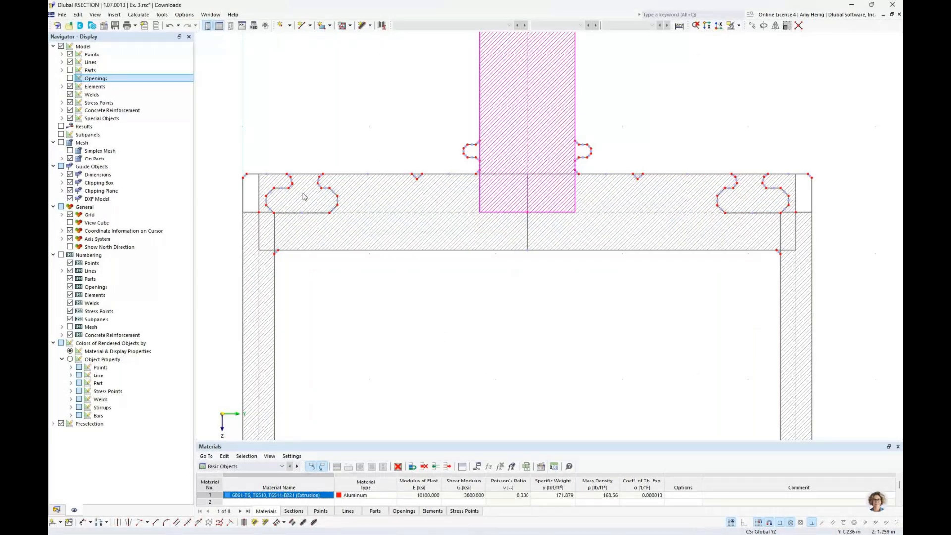
{"action": "left_click", "coordinate": [384, 212]}
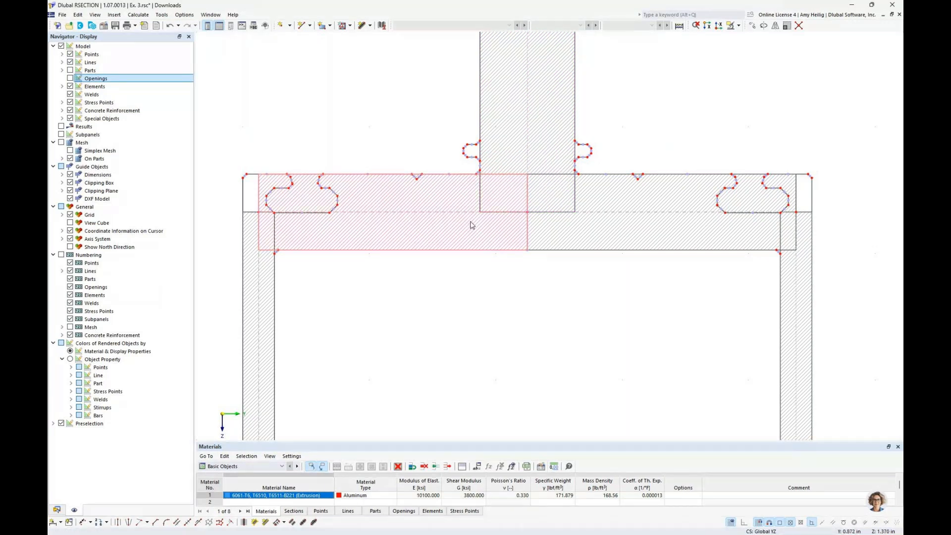
{"action": "left_click", "coordinate": [623, 213]}
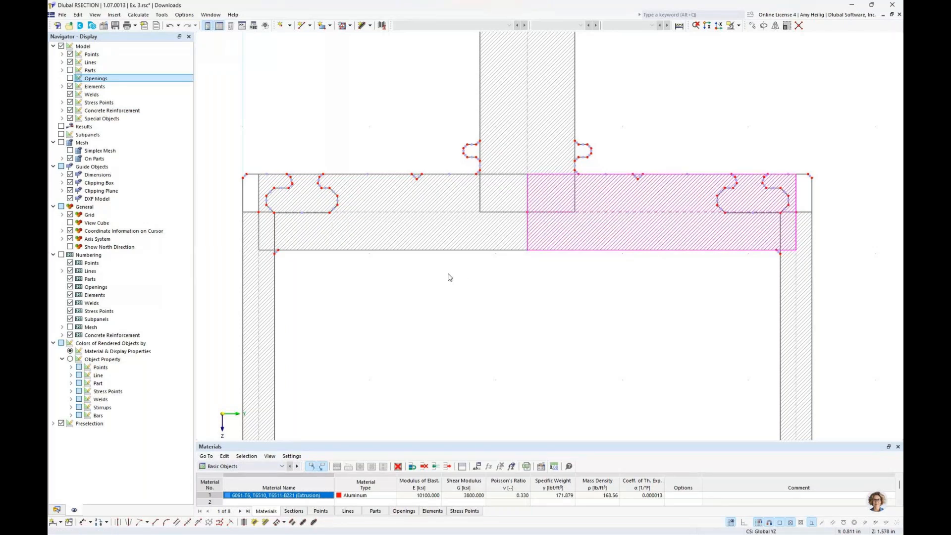
{"action": "scroll", "coordinate": [449, 277], "scroll_direction": "down", "scroll_amount": 3}
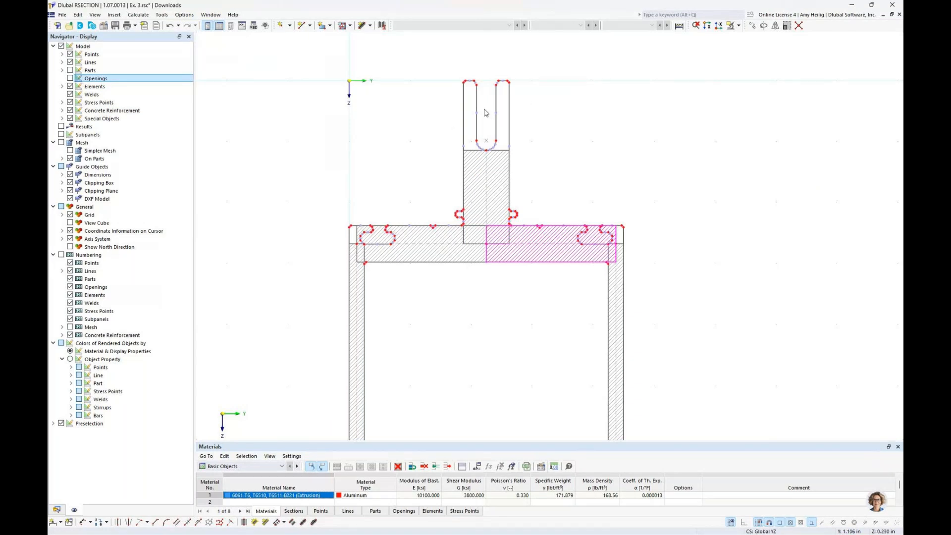
{"action": "middle_click_drag", "start_coordinate": [484, 109], "coordinate": [474, 171]}
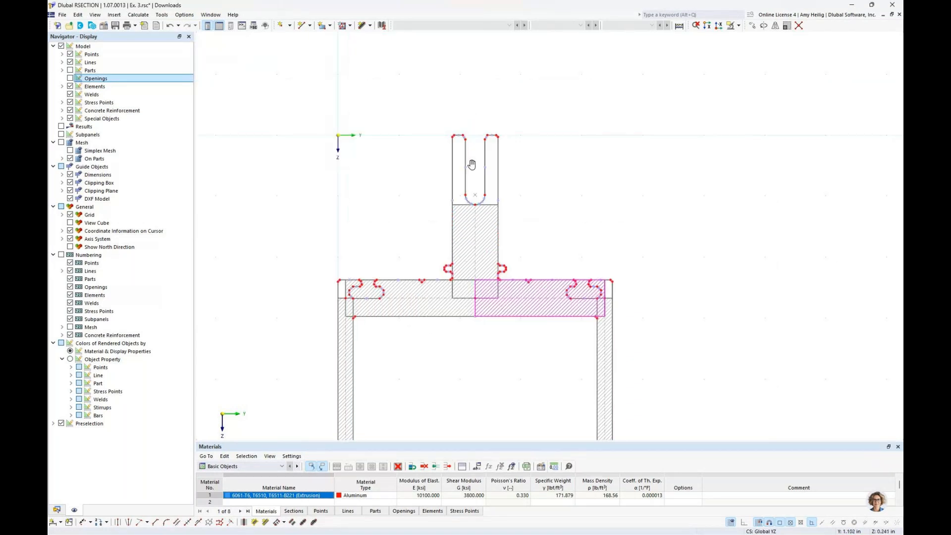
{"action": "scroll", "coordinate": [473, 169], "scroll_direction": "up", "scroll_amount": 2}
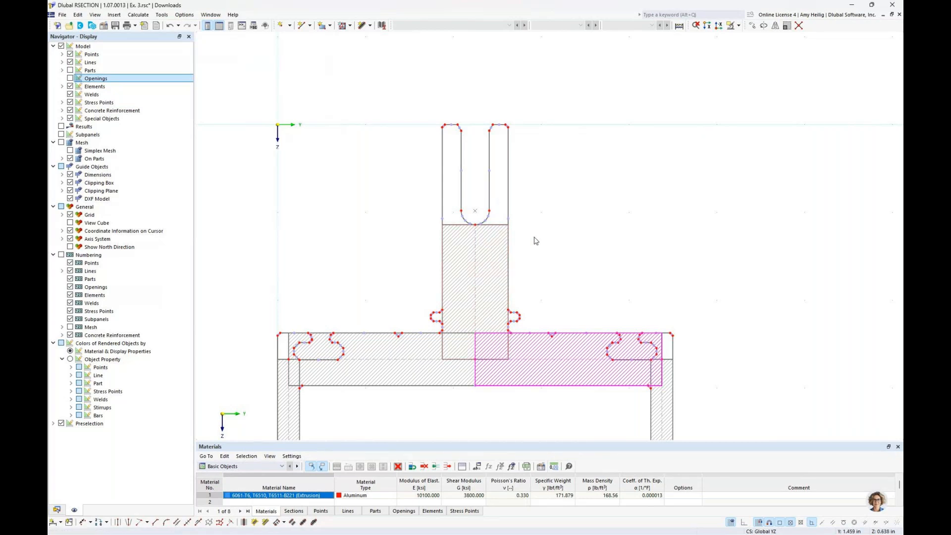
Move the lower end points of both side wall elements to the bottom flange's center line, with displacement Y 0 and Z 0.202 in.
{"action": "scroll", "coordinate": [534, 241], "scroll_direction": "down", "scroll_amount": 3}
{"action": "middle_click_drag", "start_coordinate": [530, 386], "coordinate": [522, 172]}
{"action": "scroll", "coordinate": [465, 315], "scroll_direction": "up", "scroll_amount": 5}
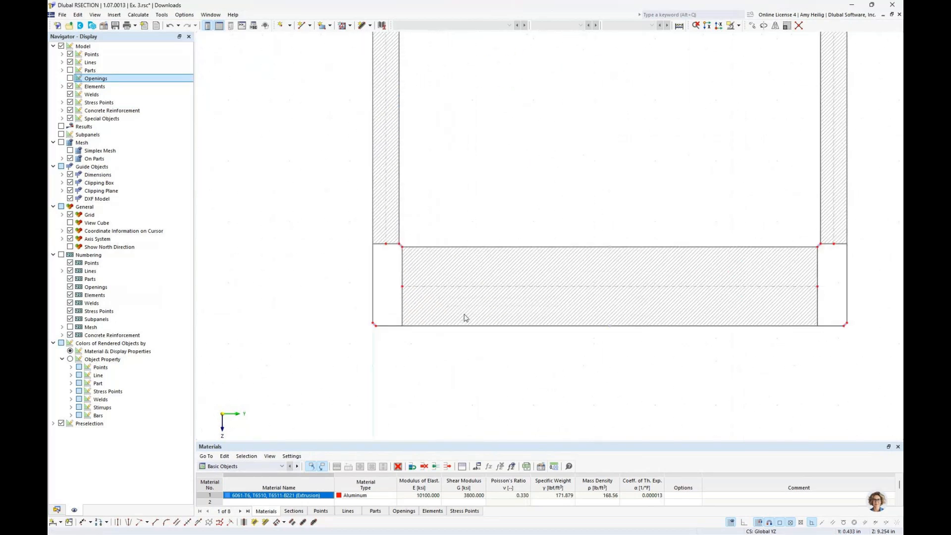
{"action": "middle_click_drag", "start_coordinate": [549, 302], "coordinate": [479, 311]}
{"action": "left_click", "coordinate": [315, 253]}
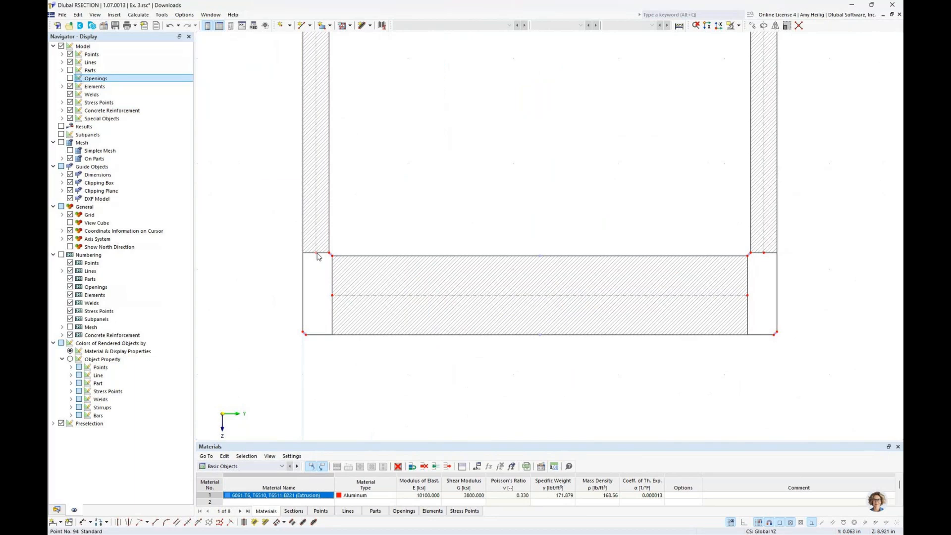
{"action": "left_click", "coordinate": [763, 252]}
{"action": "left_click", "coordinate": [752, 25]}
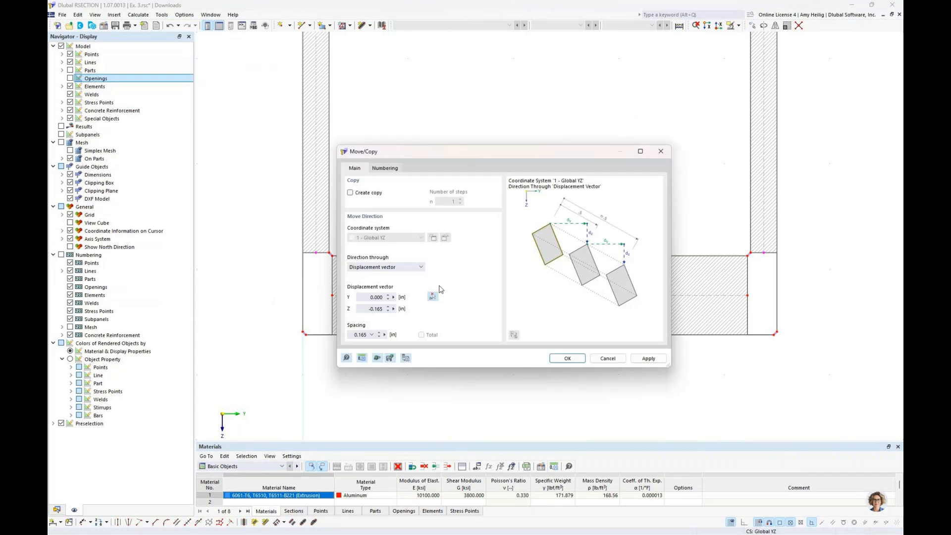
{"action": "left_click", "coordinate": [432, 297]}
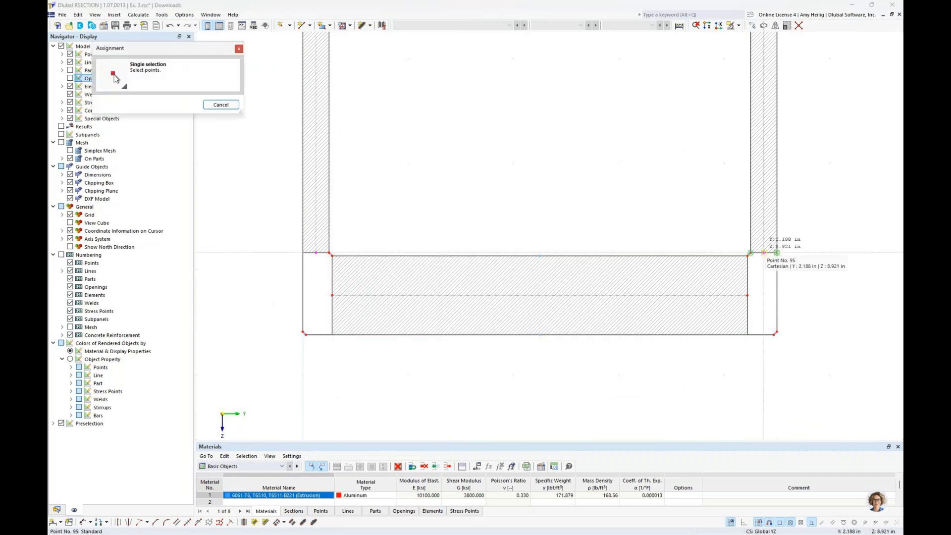
{"action": "left_click", "coordinate": [763, 252]}
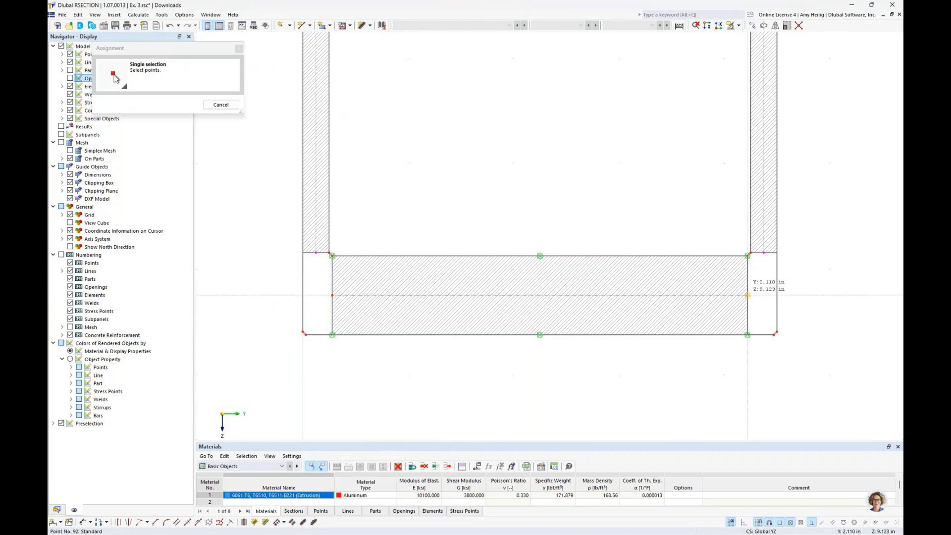
{"action": "left_click", "coordinate": [748, 295]}
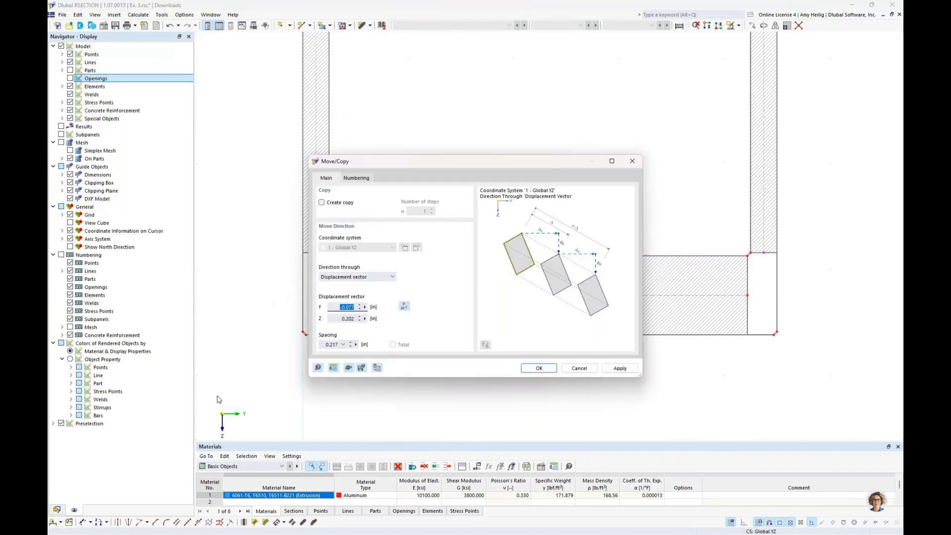
{"action": "type", "text": "0"}
{"action": "left_click", "coordinate": [541, 369]}
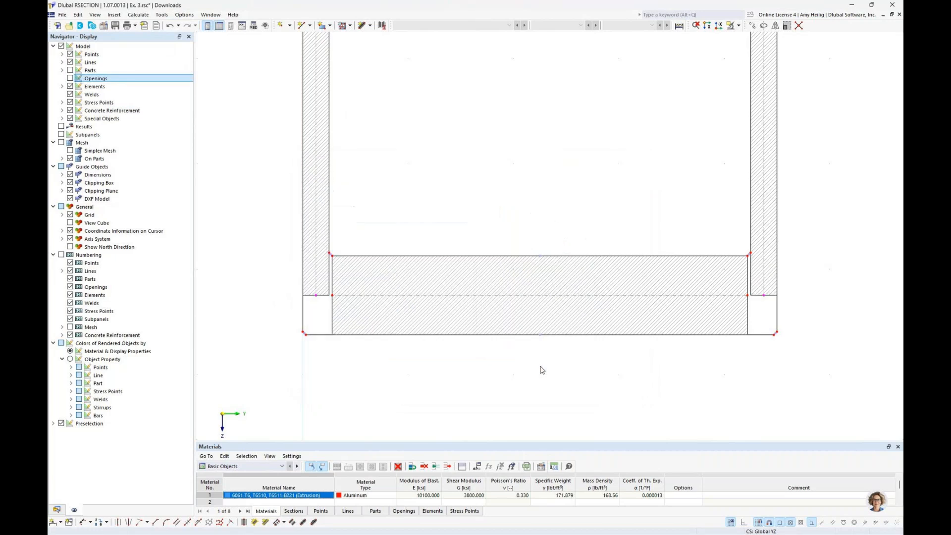
Extend both ends of the bottom flange element to the lower end points of the side wall elements.
{"action": "scroll", "coordinate": [312, 312], "scroll_direction": "up", "scroll_amount": 2}
{"action": "scroll", "coordinate": [312, 312], "scroll_direction": "up", "scroll_amount": 2}
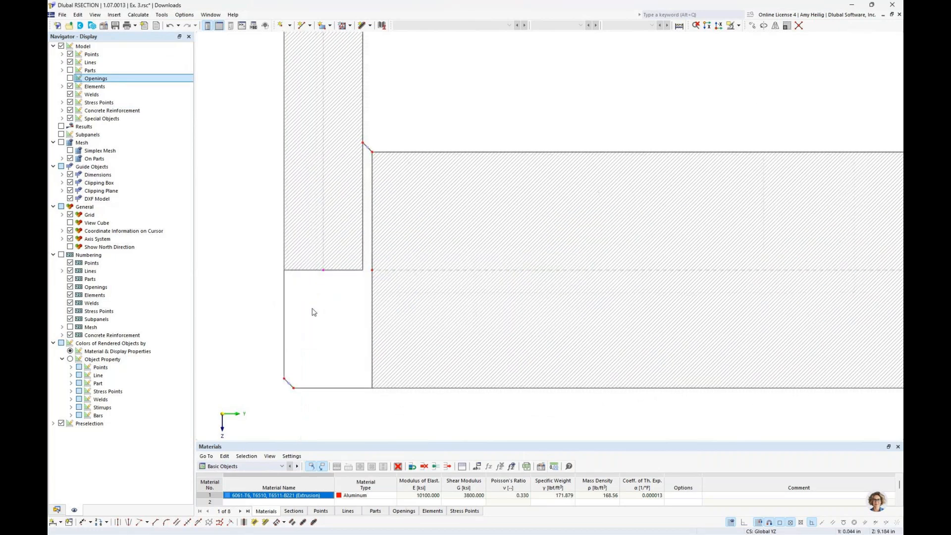
{"action": "left_click_drag", "start_coordinate": [380, 263], "coordinate": [326, 262]}
{"action": "scroll", "coordinate": [326, 264], "scroll_direction": "down", "scroll_amount": 1}
{"action": "scroll", "coordinate": [330, 268], "scroll_direction": "down", "scroll_amount": 2}
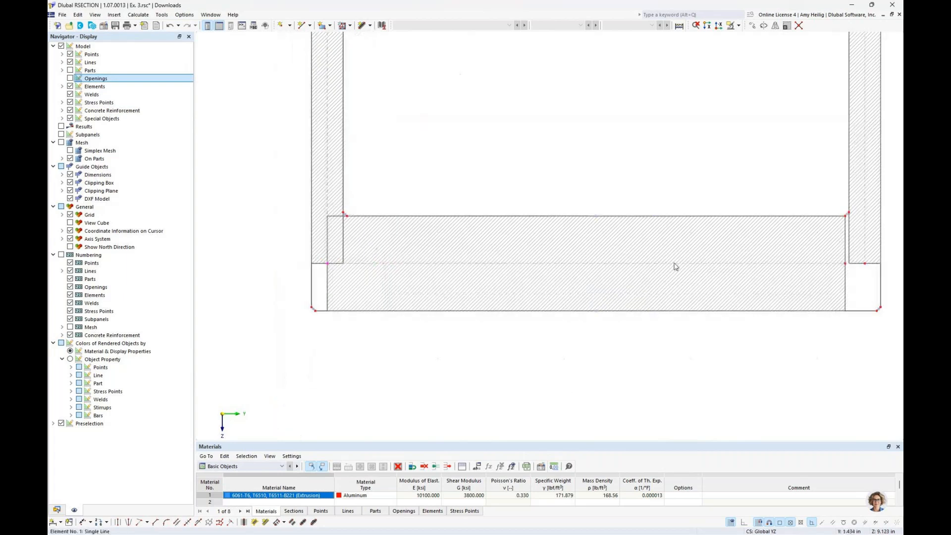
{"action": "middle_click_drag", "start_coordinate": [676, 265], "coordinate": [488, 267]}
{"action": "scroll", "coordinate": [531, 273], "scroll_direction": "up", "scroll_amount": 3}
{"action": "scroll", "coordinate": [527, 266], "scroll_direction": "up", "scroll_amount": 2}
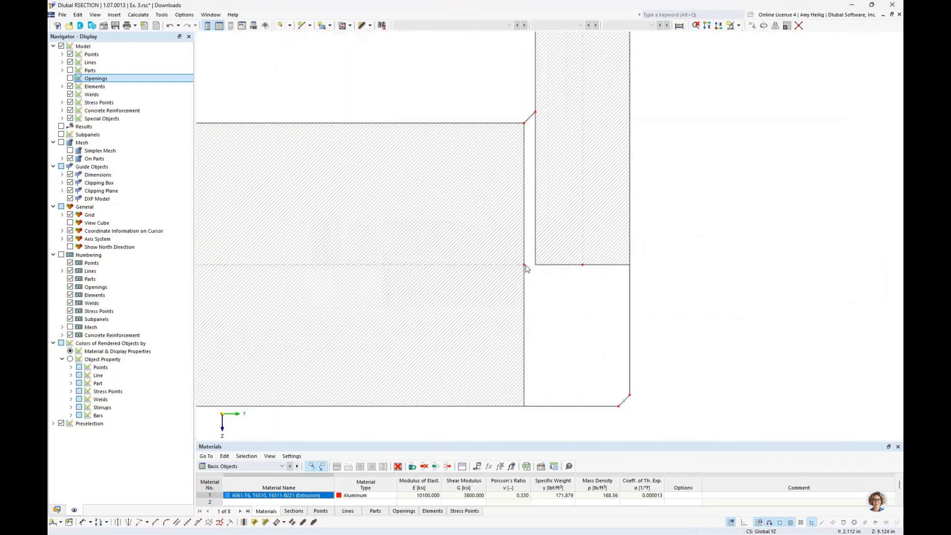
{"action": "left_click_drag", "start_coordinate": [525, 265], "coordinate": [585, 264]}
Calculate the section with the model's Finite Element Analysis method.
{"action": "scroll", "coordinate": [587, 264], "scroll_direction": "down", "scroll_amount": 3}
{"action": "scroll", "coordinate": [587, 264], "scroll_direction": "down", "scroll_amount": 3}
{"action": "middle_click_drag", "start_coordinate": [552, 215], "coordinate": [502, 289]}
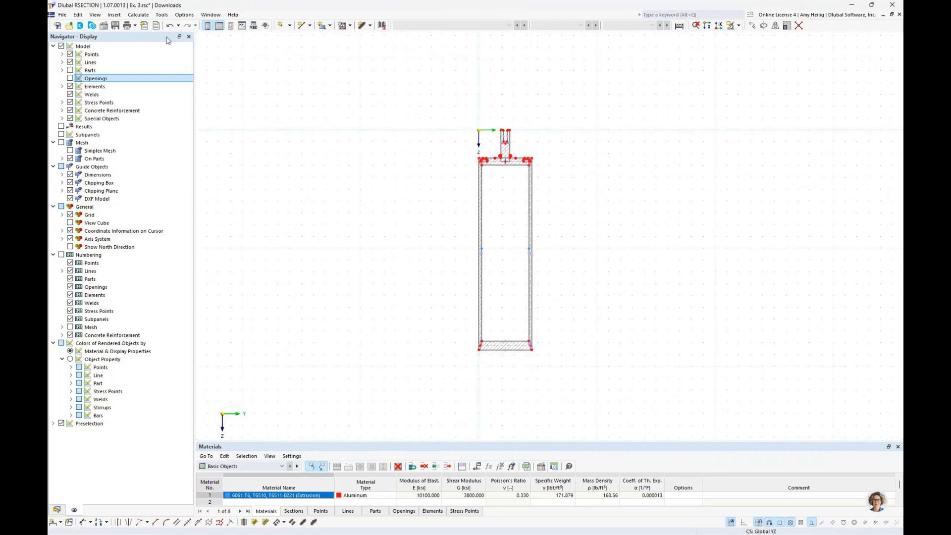
{"action": "left_click", "coordinate": [137, 15]}
{"action": "left_click", "coordinate": [144, 25]}
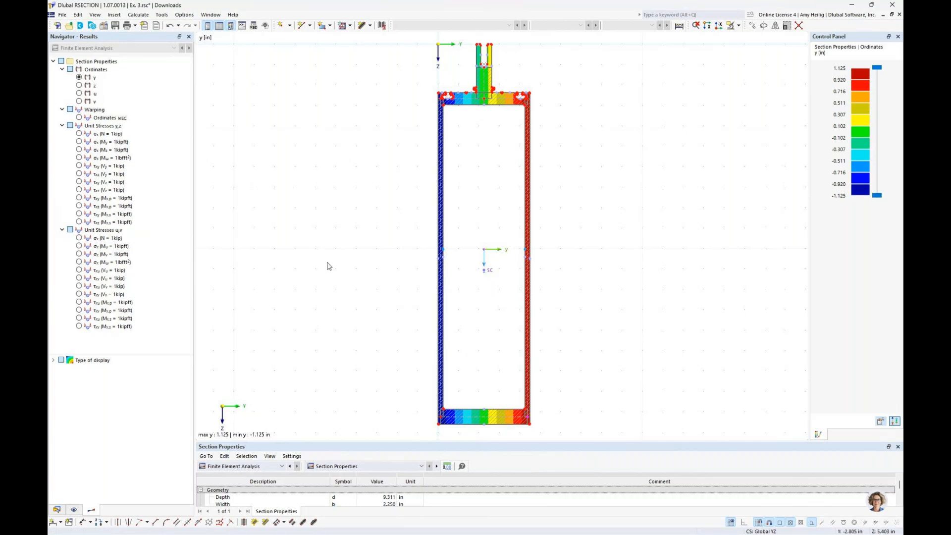
Change the analysis method of the Ex. 3 model to Thin-Walled Analysis in its base data.
{"action": "left_click", "coordinate": [57, 509]}
{"action": "right_click", "coordinate": [126, 79]}
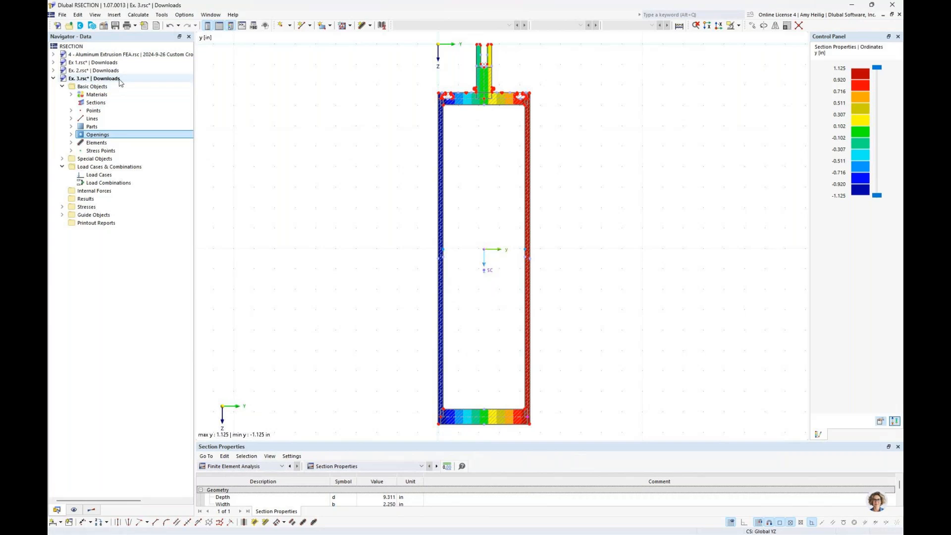
{"action": "left_click", "coordinate": [138, 87]}
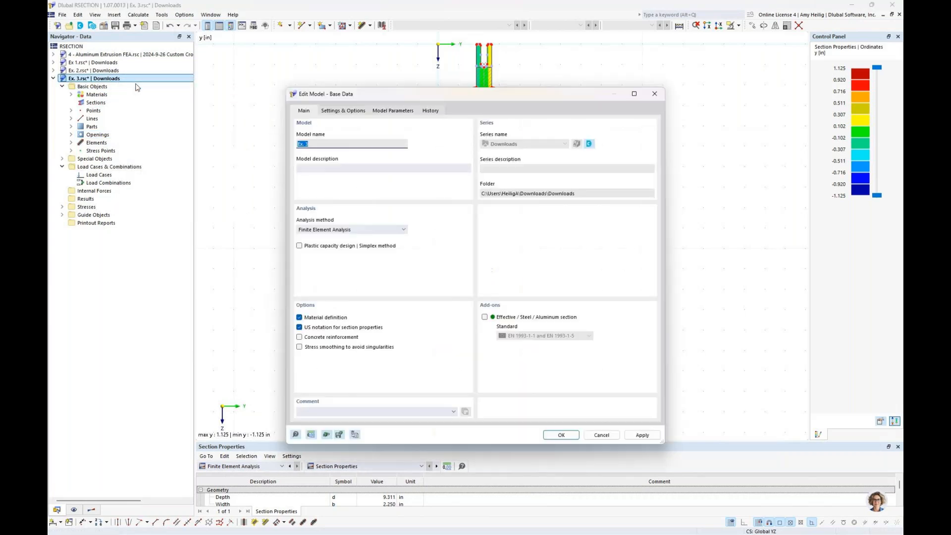
{"action": "left_click", "coordinate": [322, 229]}
{"action": "left_click", "coordinate": [321, 244]}
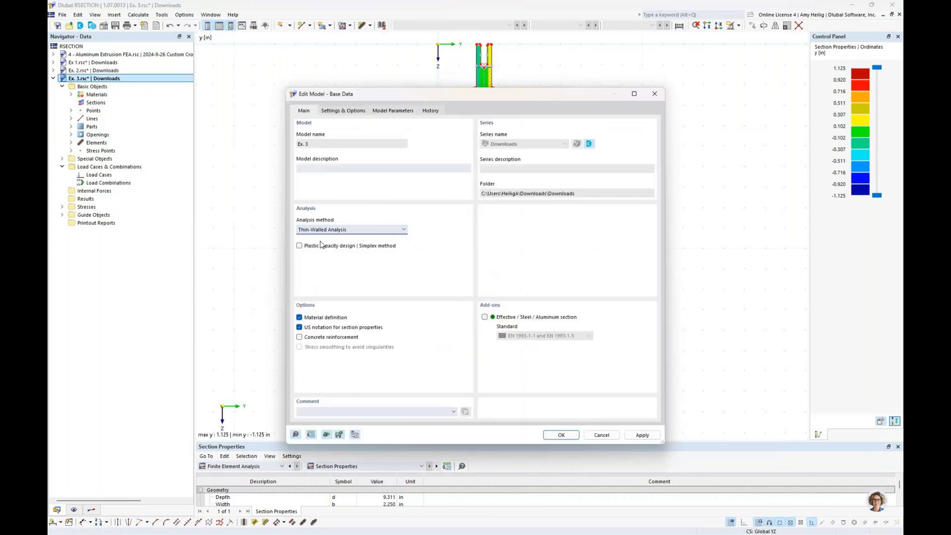
{"action": "left_click", "coordinate": [557, 434]}
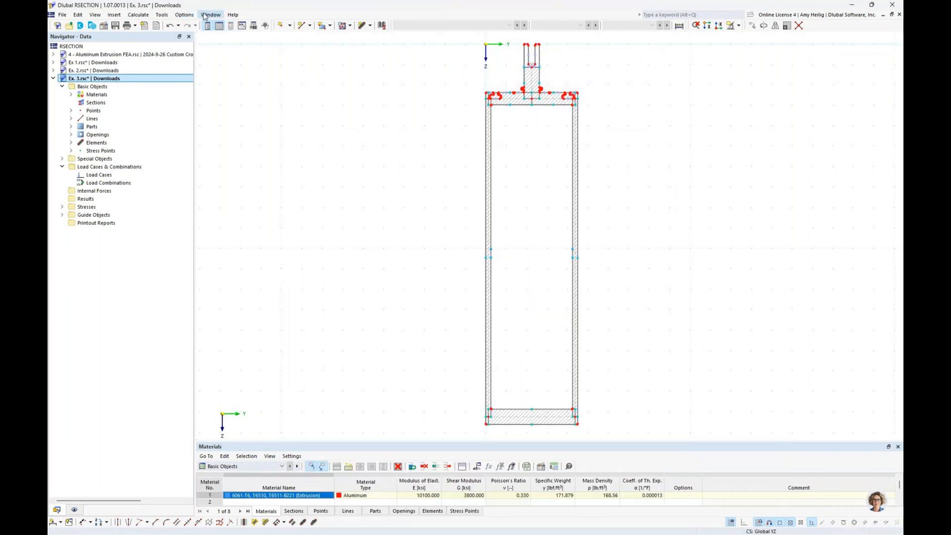
Calculate the section by thin-walled analysis and examine the y ordinates around the stem, top flange and side walls.
{"action": "left_click", "coordinate": [138, 14]}
{"action": "left_click", "coordinate": [159, 35]}
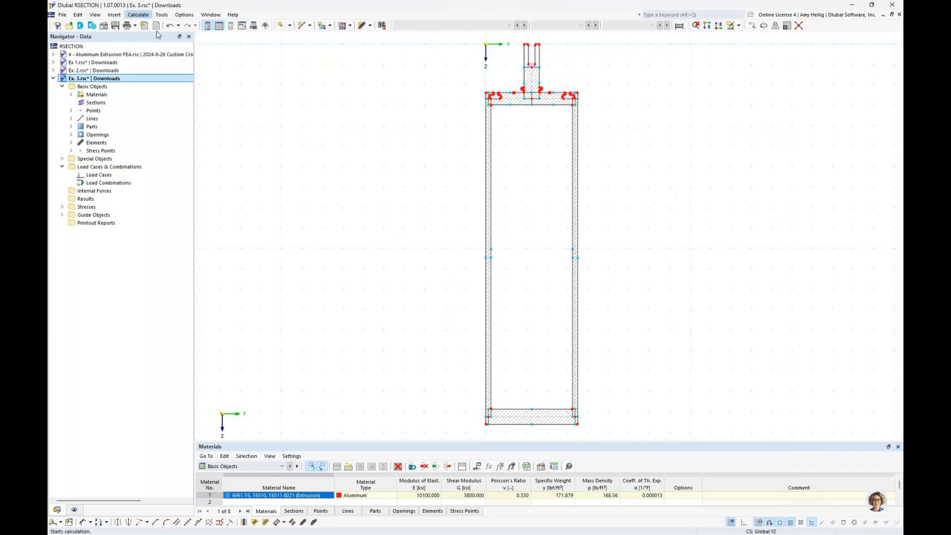
{"action": "scroll", "coordinate": [488, 192], "scroll_direction": "up", "scroll_amount": 5}
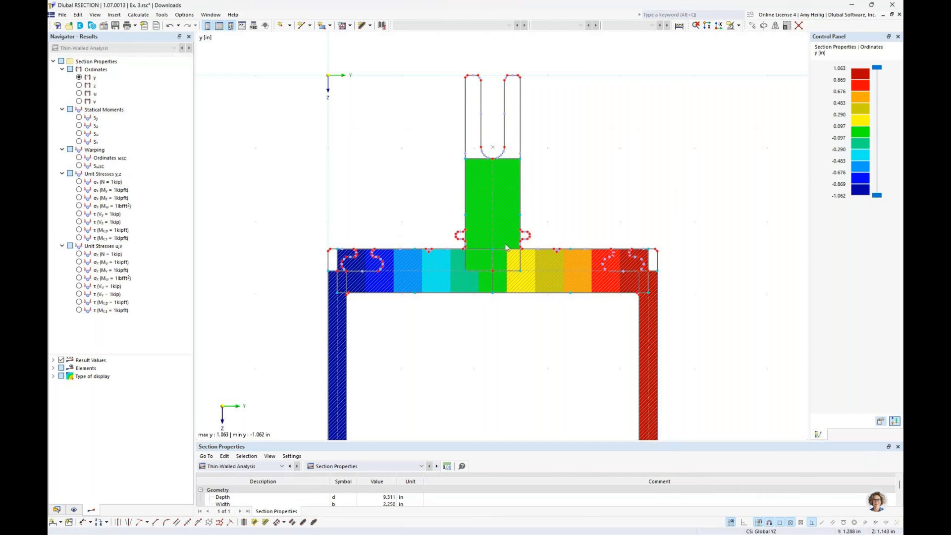
{"action": "scroll", "coordinate": [366, 278], "scroll_direction": "up", "scroll_amount": 4}
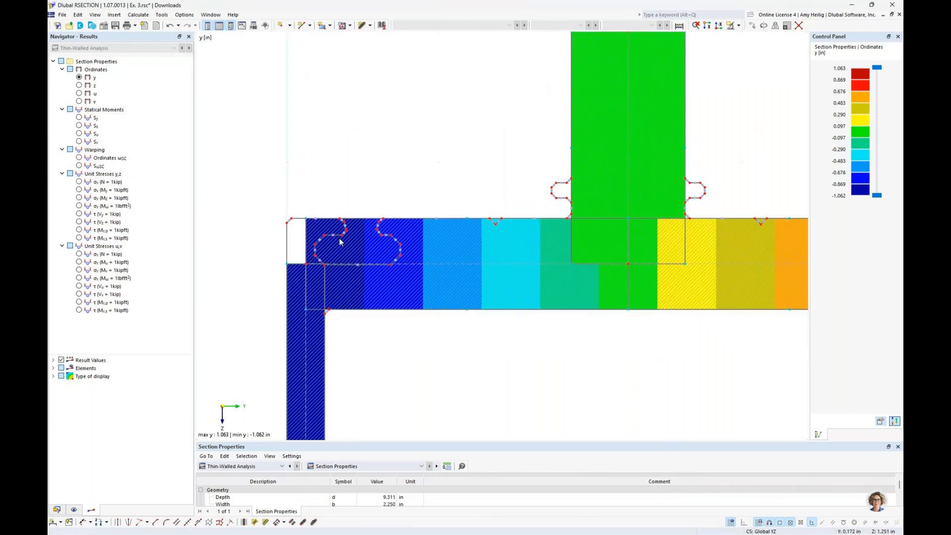
{"action": "scroll", "coordinate": [340, 241], "scroll_direction": "down", "scroll_amount": 6}
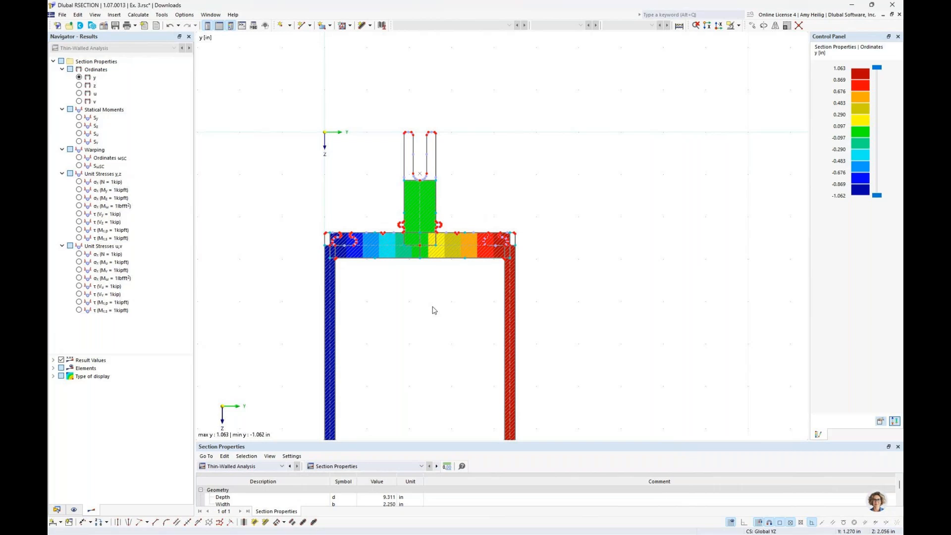
{"action": "scroll", "coordinate": [463, 273], "scroll_direction": "down", "scroll_amount": 3}
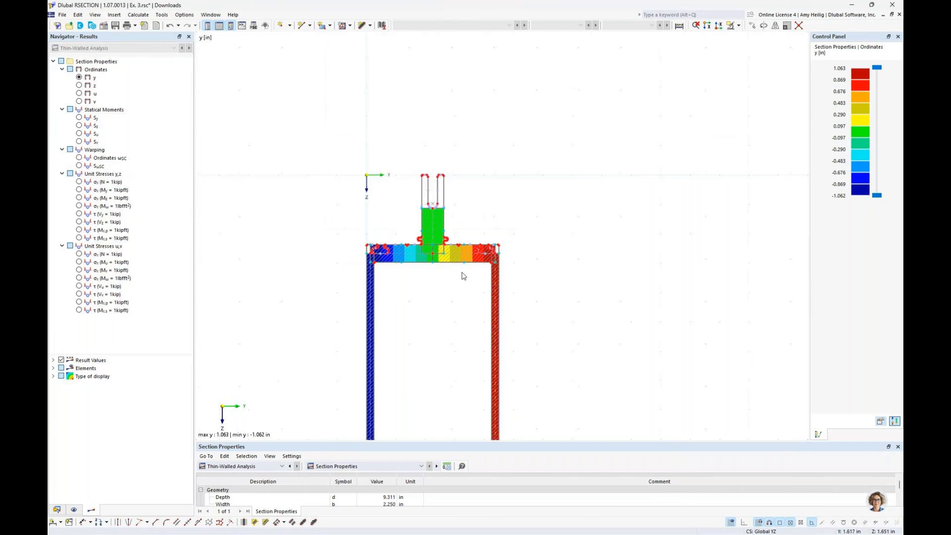
{"action": "middle_click_drag", "start_coordinate": [450, 310], "coordinate": [500, 185]}
{"action": "scroll", "coordinate": [500, 184], "scroll_direction": "up", "scroll_amount": 2}
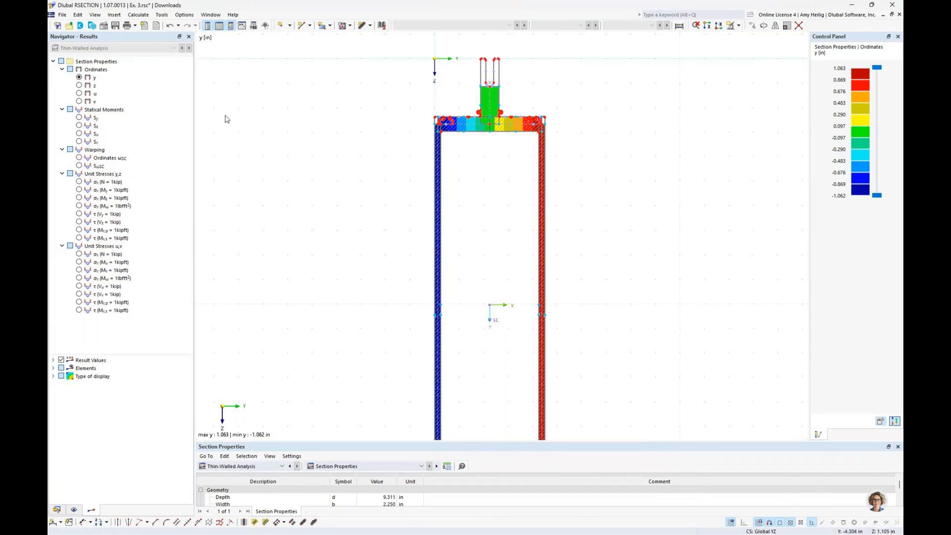
Switch to the open model 4 - Aluminum Extrusion FEA.rsc and display its model data tree.
{"action": "left_click", "coordinate": [216, 16]}
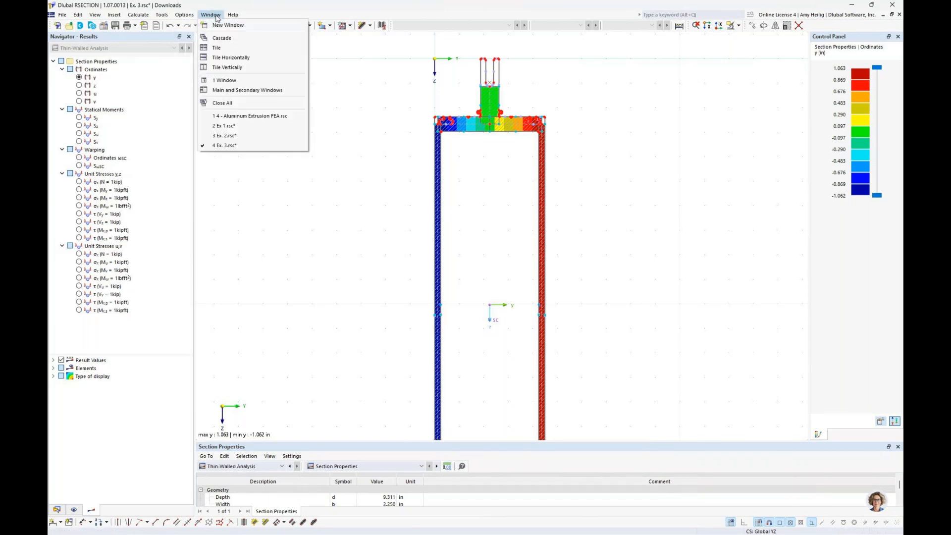
{"action": "left_click", "coordinate": [250, 117]}
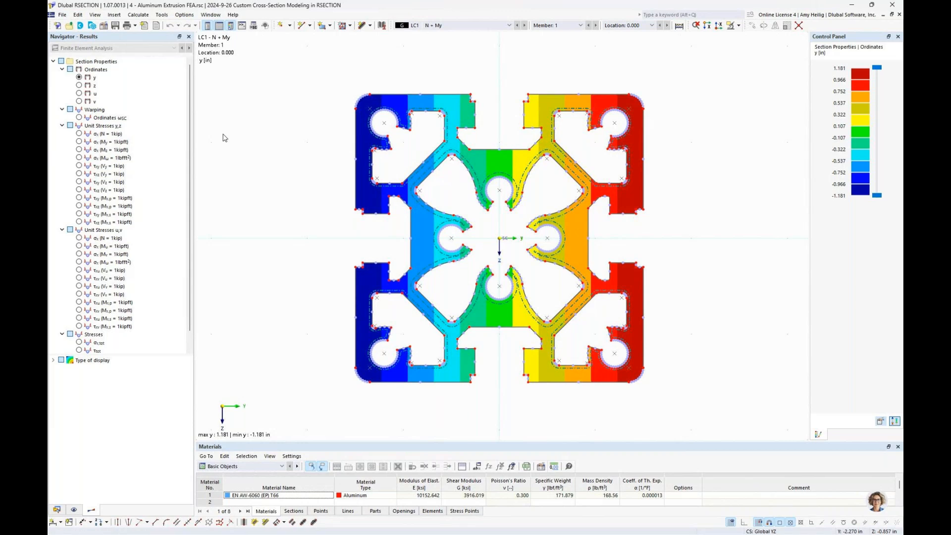
{"action": "left_click", "coordinate": [58, 510]}
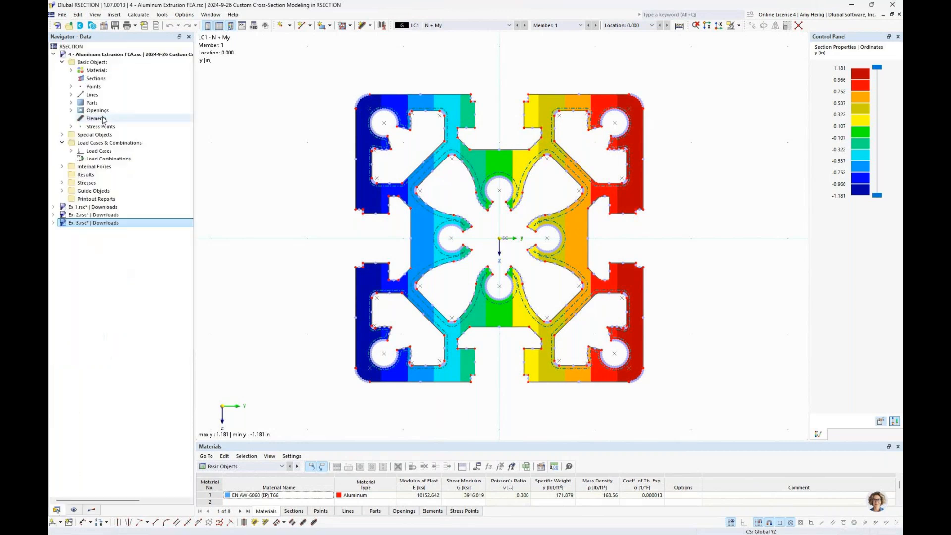
Check the boundary-lines part of the extrusion and the analysis method set in the model's base data.
{"action": "left_click", "coordinate": [71, 103]}
{"action": "left_click", "coordinate": [105, 111]}
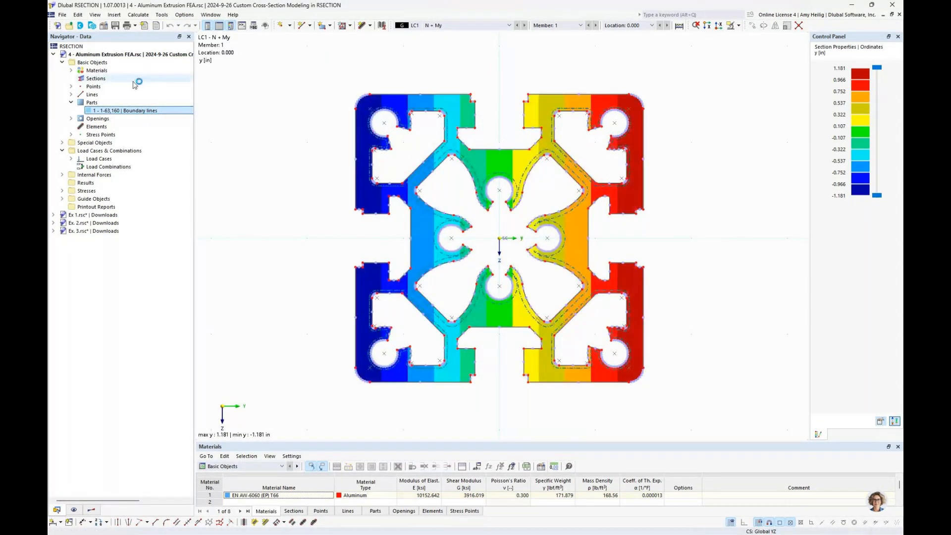
{"action": "right_click", "coordinate": [124, 55]}
{"action": "left_click", "coordinate": [144, 63]}
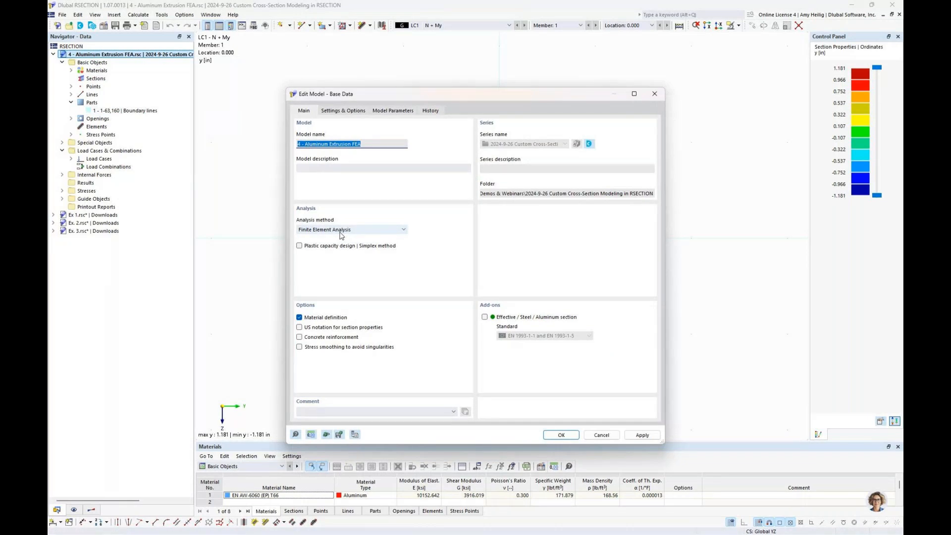
{"action": "left_click", "coordinate": [611, 436]}
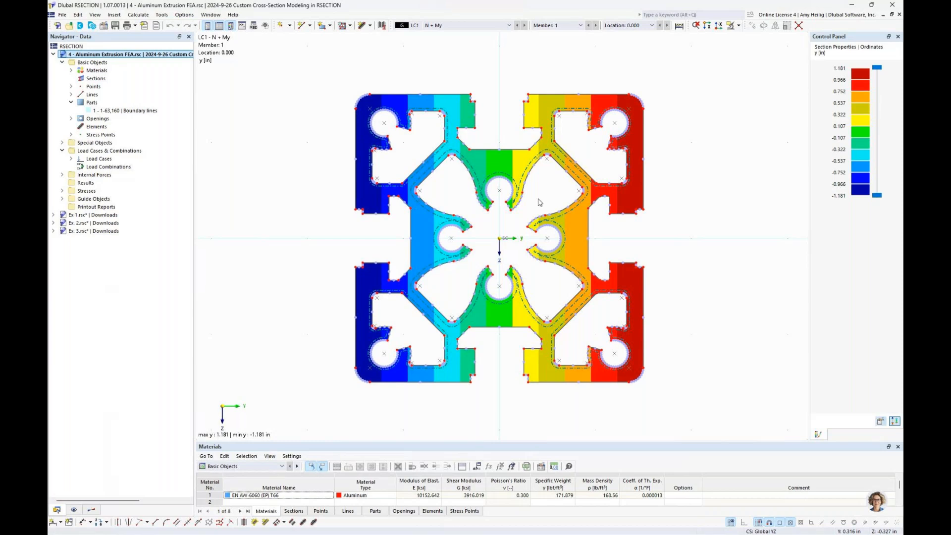
Examine the Finite Element Analysis section properties of the aluminum extrusion alongside the whole cross-section.
{"action": "left_click_drag", "start_coordinate": [399, 440], "coordinate": [410, 297]}
{"action": "left_click", "coordinate": [274, 321]}
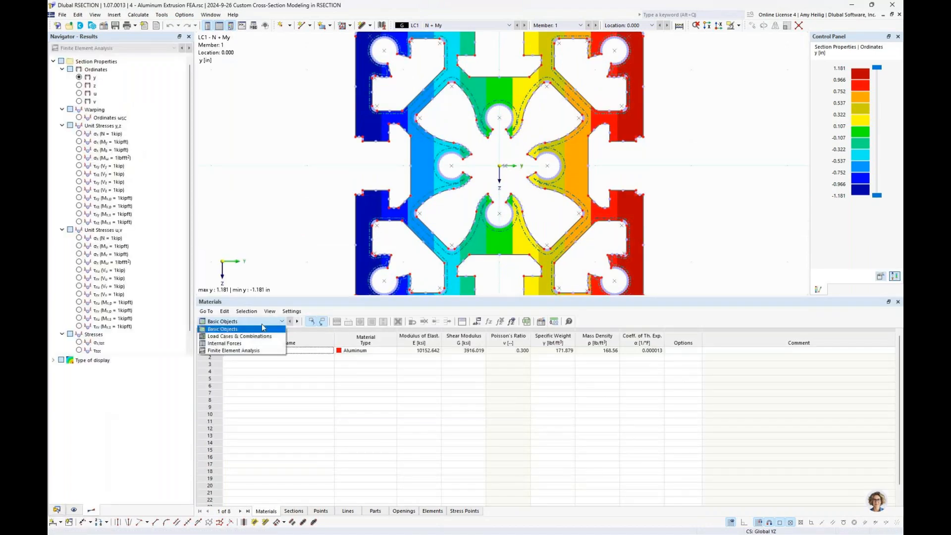
{"action": "left_click", "coordinate": [248, 351]}
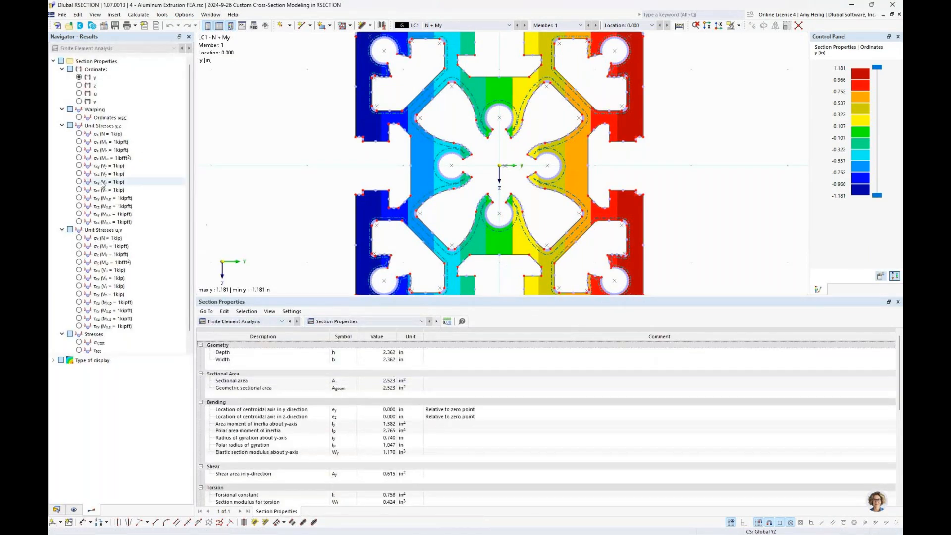
{"action": "scroll", "coordinate": [331, 224], "scroll_direction": "down", "scroll_amount": 2}
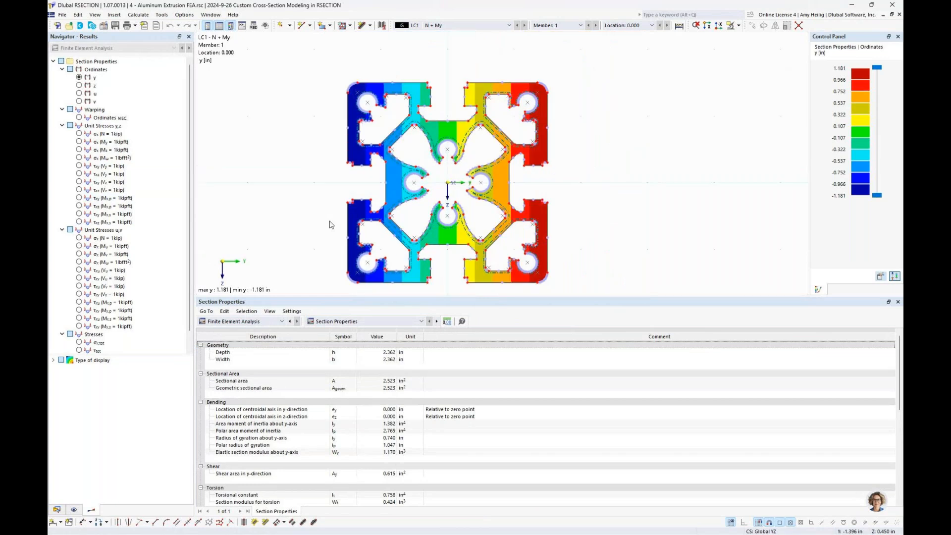
{"action": "middle_click_drag", "start_coordinate": [330, 221], "coordinate": [378, 218]}
{"action": "left_click_drag", "start_coordinate": [463, 296], "coordinate": [475, 428]}
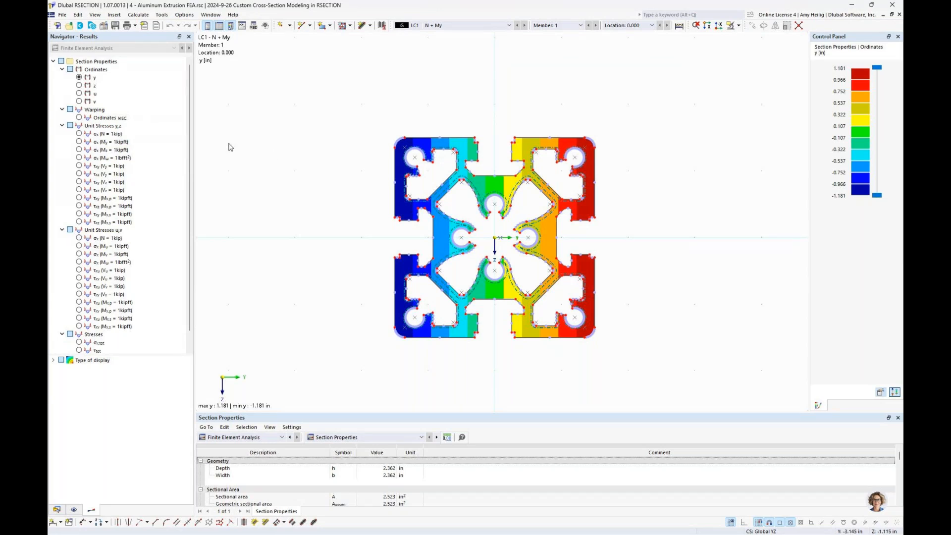
Set up a new model named Ex. 5 with concrete reinforcement enabled in its base data.
{"action": "left_click", "coordinate": [62, 15]}
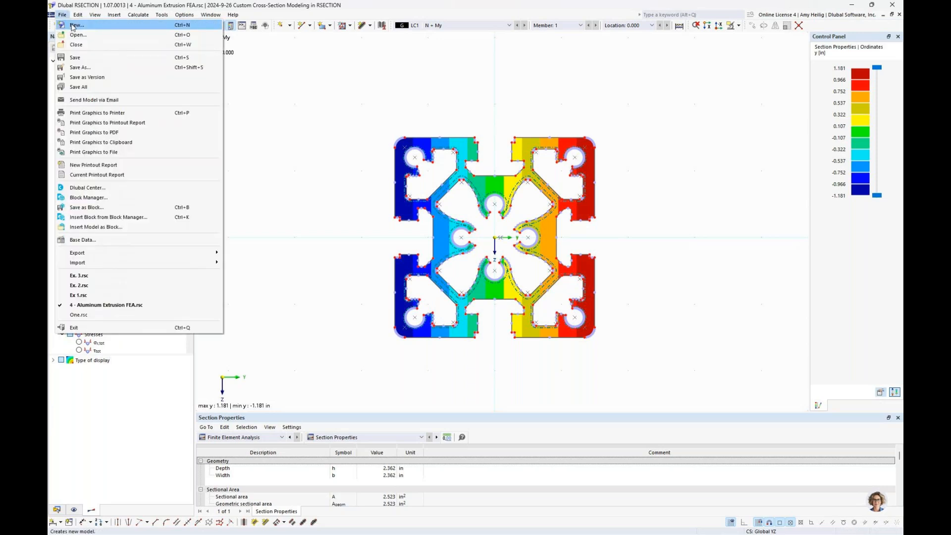
{"action": "left_click", "coordinate": [72, 26]}
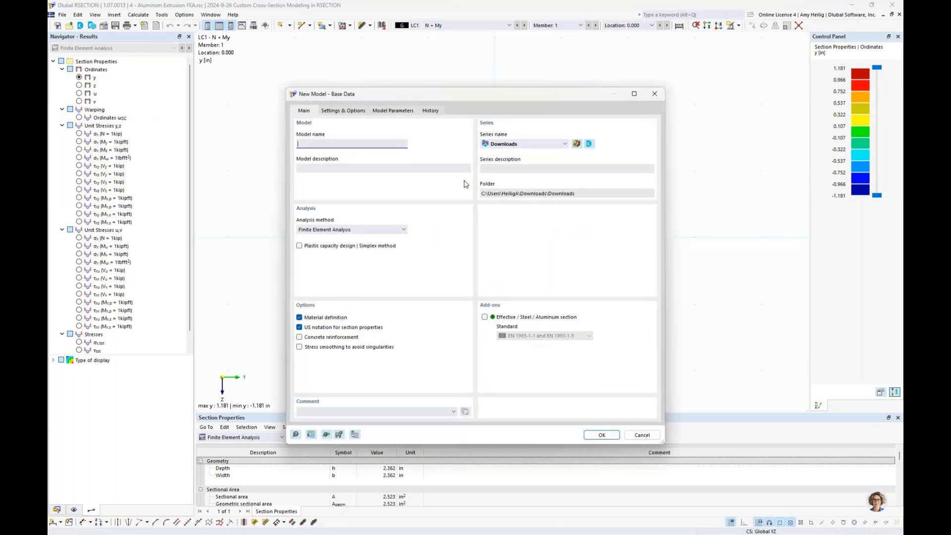
{"action": "type", "text": "Ex. S"}
{"action": "left_click", "coordinate": [299, 337]}
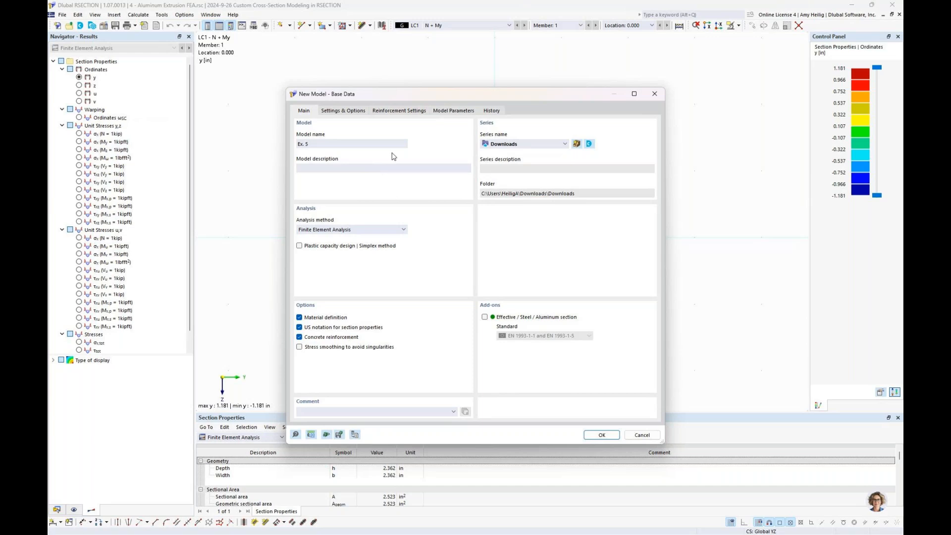
Set the default concrete cover to 1.0 in and create the new model Ex. 5.
{"action": "left_click", "coordinate": [404, 114]}
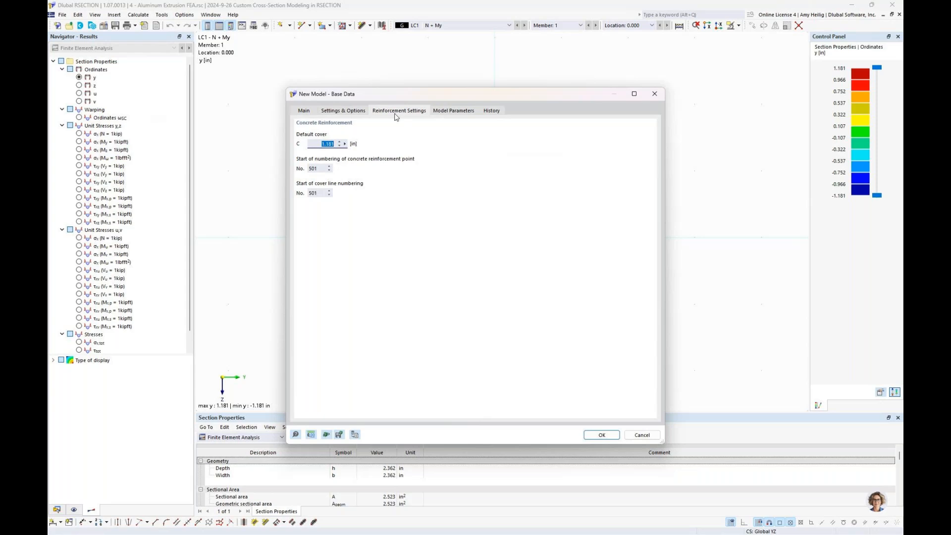
{"action": "type", "text": "1.0"}
{"action": "left_click", "coordinate": [603, 436]}
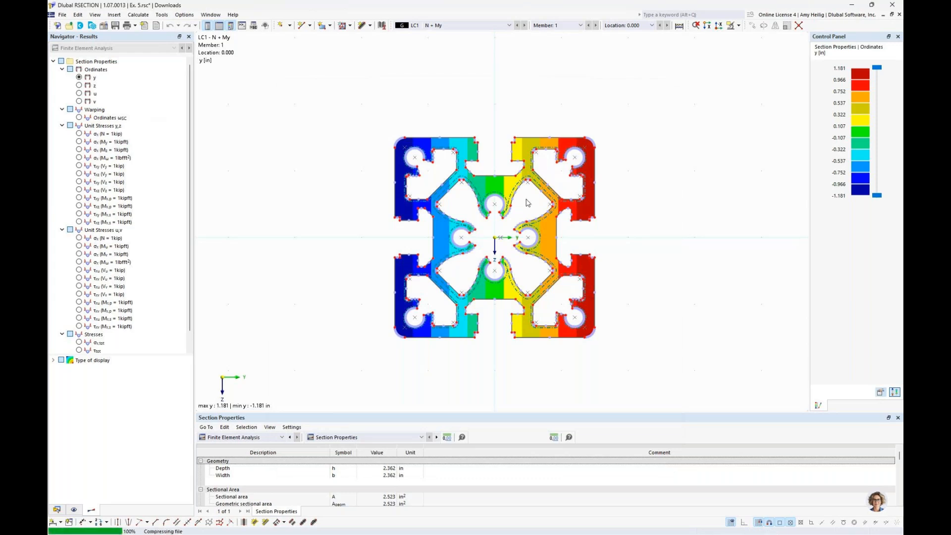
{"action": "scroll", "coordinate": [555, 228], "scroll_direction": "up", "scroll_amount": 2}
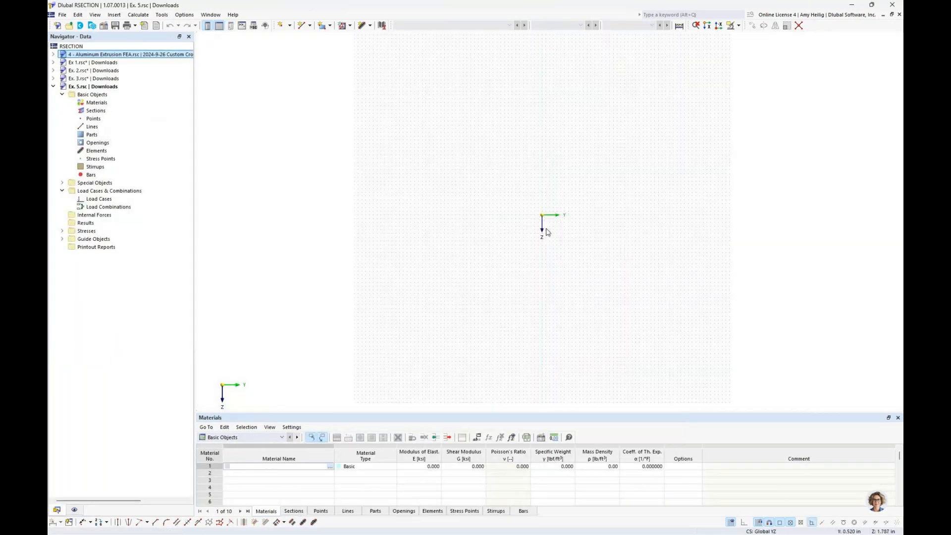
Start a new section and choose the massive double T-section with chamfered inner corners from the section library.
{"action": "left_click", "coordinate": [117, 111]}
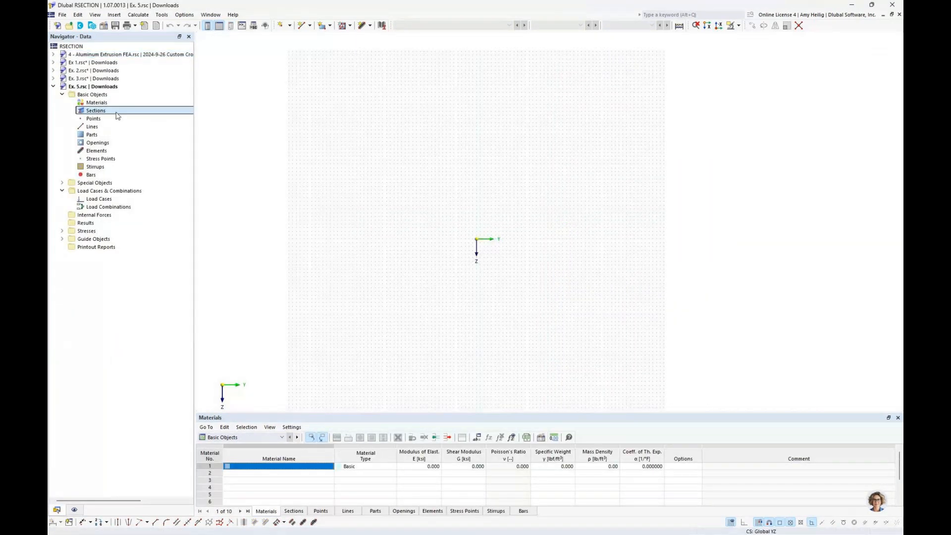
{"action": "right_click", "coordinate": [117, 115]}
{"action": "left_click", "coordinate": [147, 129]}
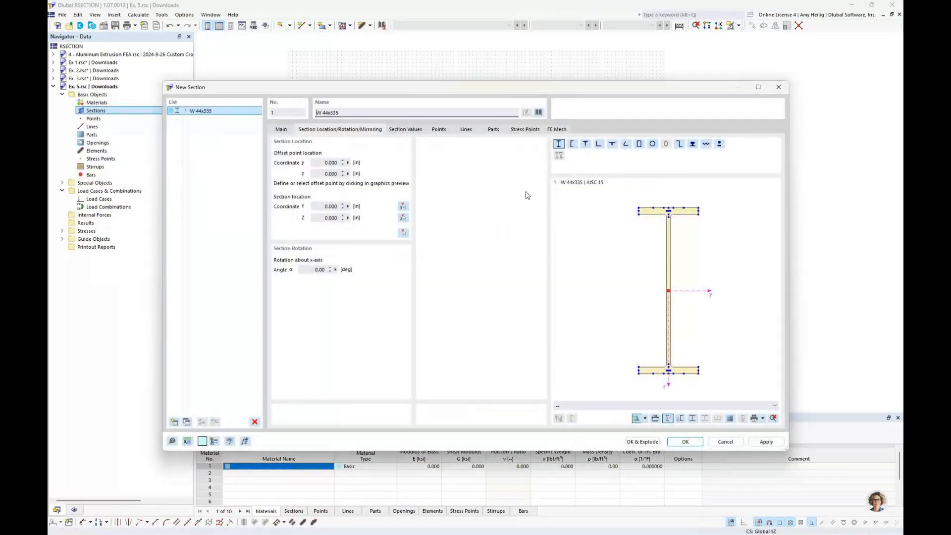
{"action": "left_click", "coordinate": [538, 112]}
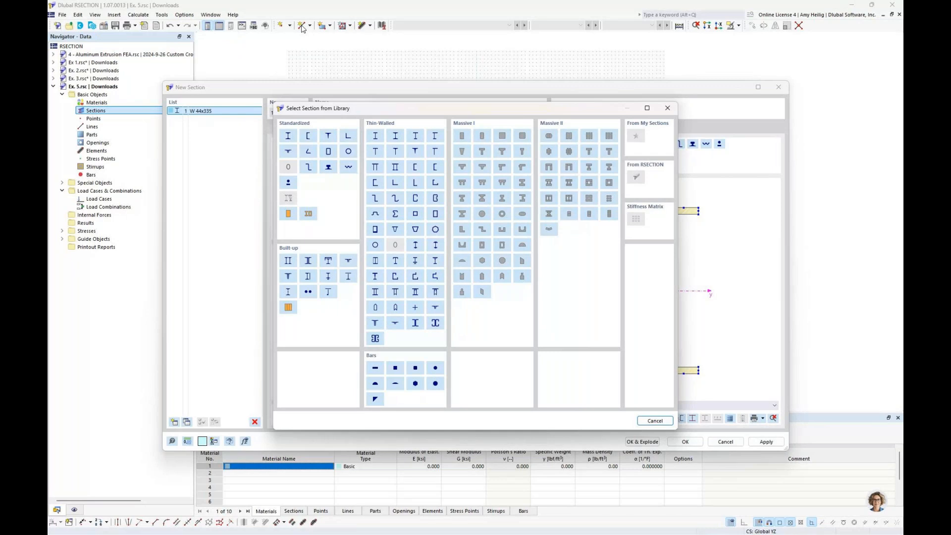
{"action": "double_click", "coordinate": [480, 184]}
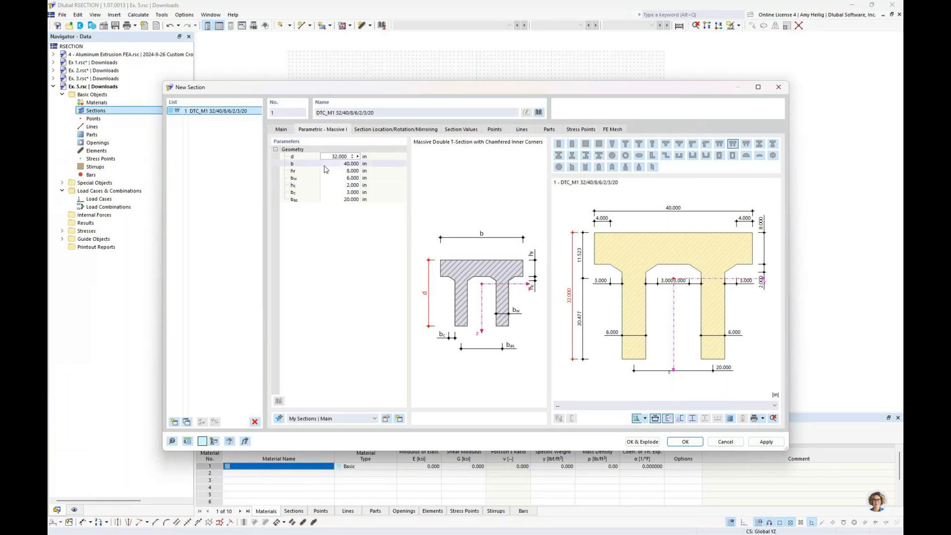
Set the section depth d to 30 in, flange width b to 45 in and web width bw to 8 in.
{"action": "left_click_drag", "start_coordinate": [330, 156], "coordinate": [348, 156]}
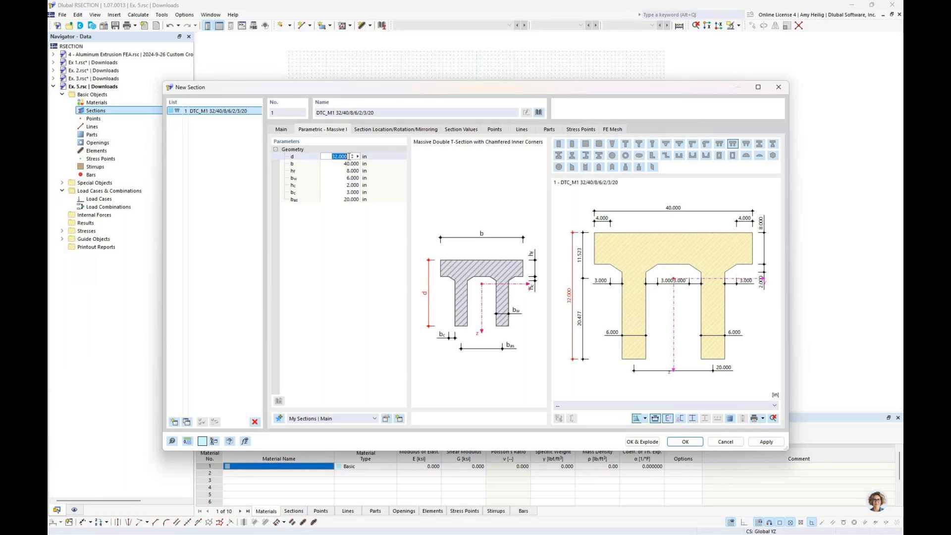
{"action": "type", "text": "30"}
{"action": "key", "text": "Tab"}
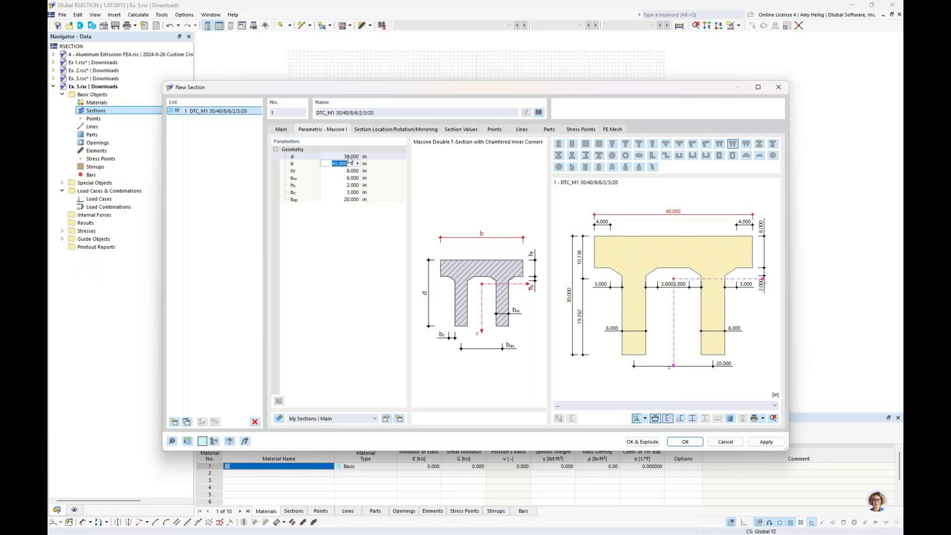
{"action": "type", "text": "45"}
{"action": "key", "text": "Tab"}
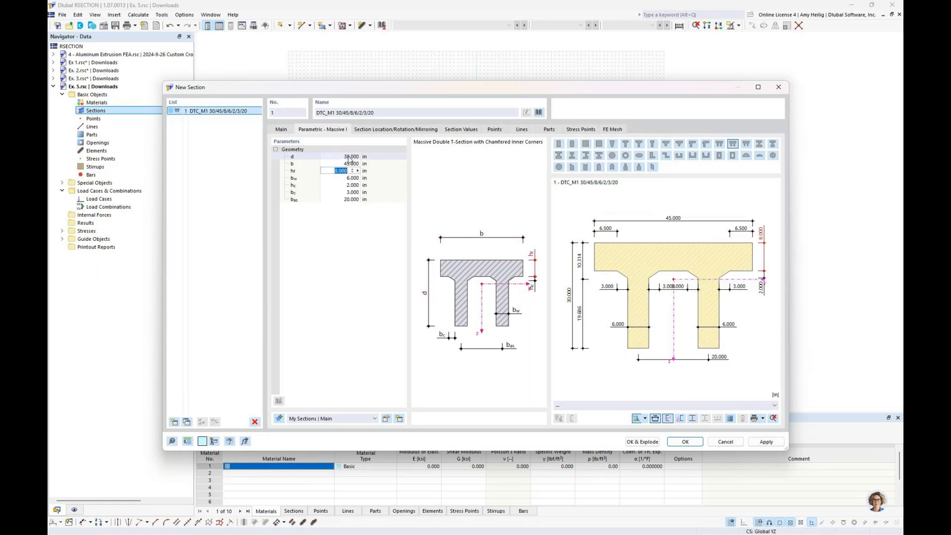
{"action": "key", "text": "Tab"}
{"action": "type", "text": "8"}
{"action": "key", "text": "Tab"}
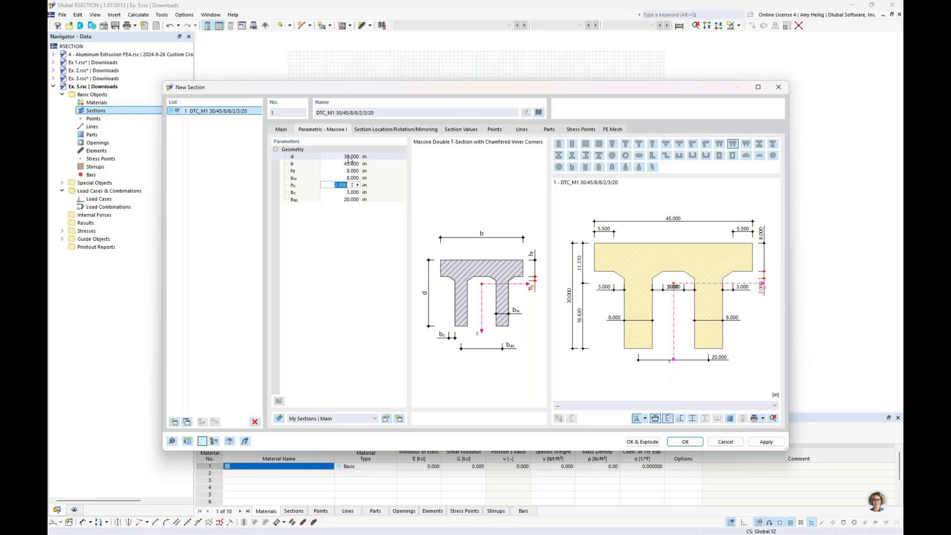
Set the chamfer width bc to 2 in and the web spacing bas to 24 in, and preview the section's FE mesh.
{"action": "key", "text": "Tab"}
{"action": "type", "text": "2"}
{"action": "key", "text": "Tab"}
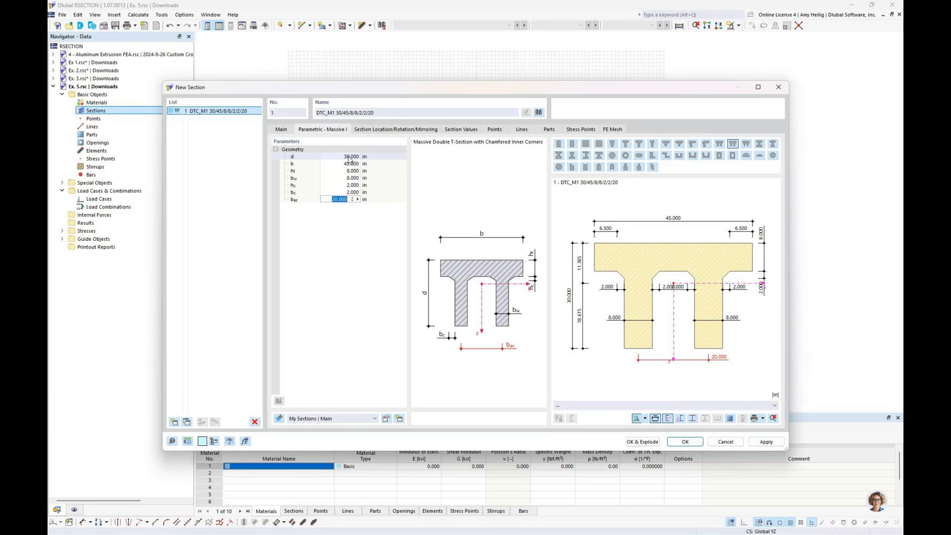
{"action": "type", "text": "24"}
{"action": "key", "text": "Return"}
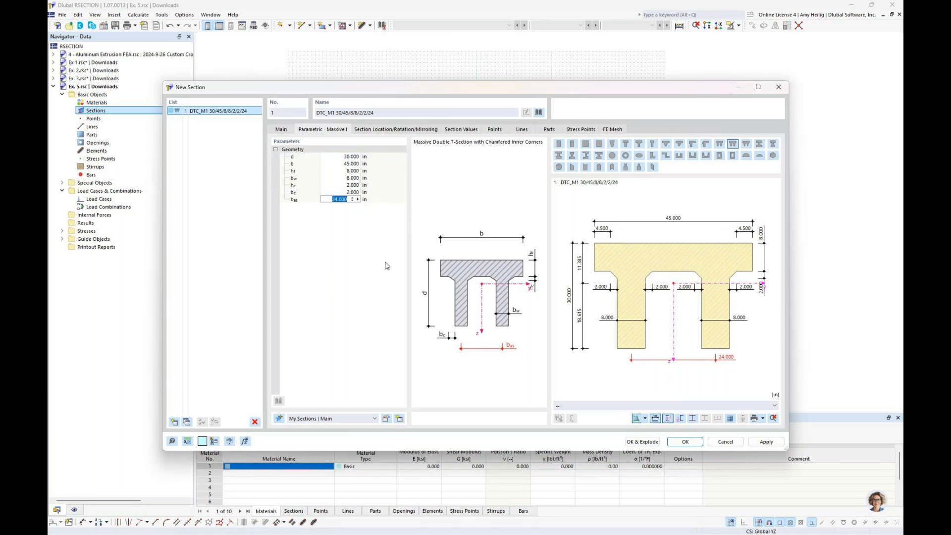
{"action": "left_click", "coordinate": [614, 129]}
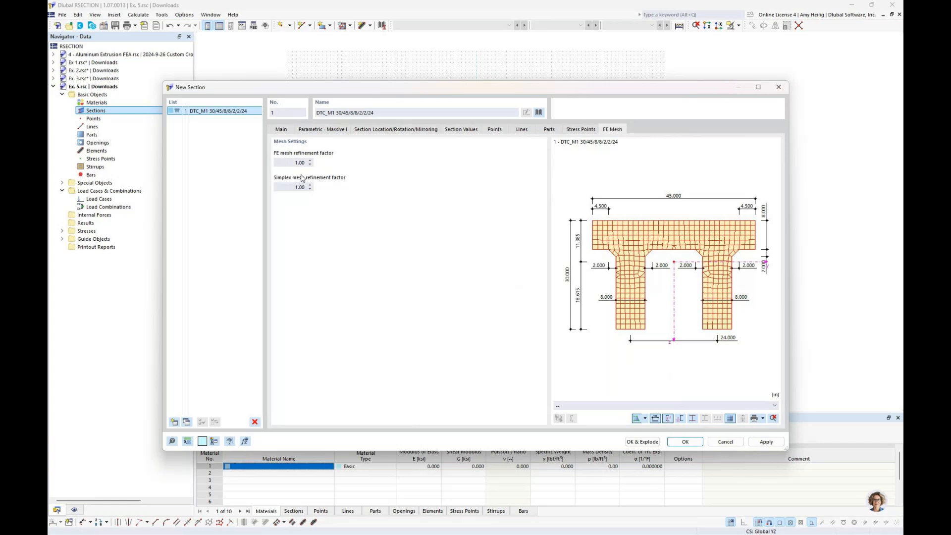
Assign the ACI 318-19 concrete f'c = 4000 psi from the material library to the section.
{"action": "left_click", "coordinate": [281, 130]}
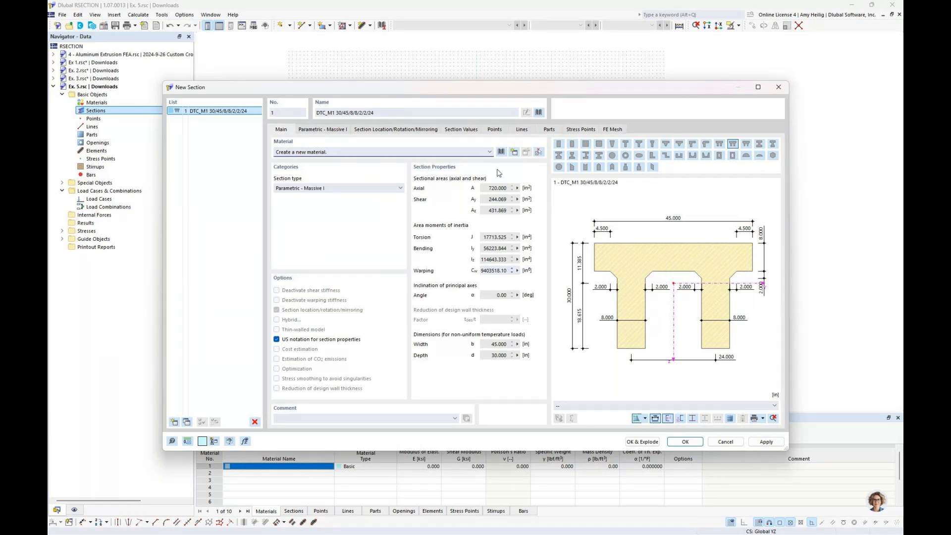
{"action": "left_click", "coordinate": [501, 151]}
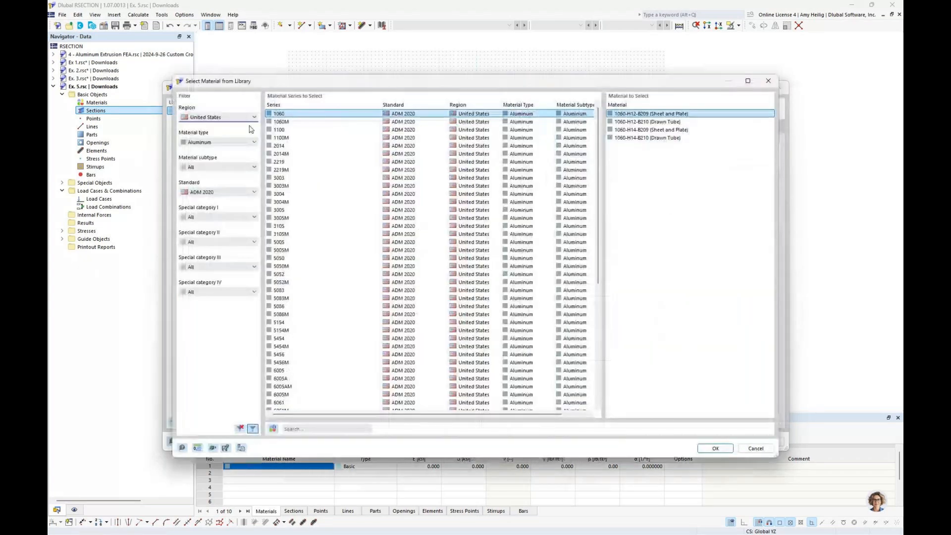
{"action": "left_click", "coordinate": [220, 143]}
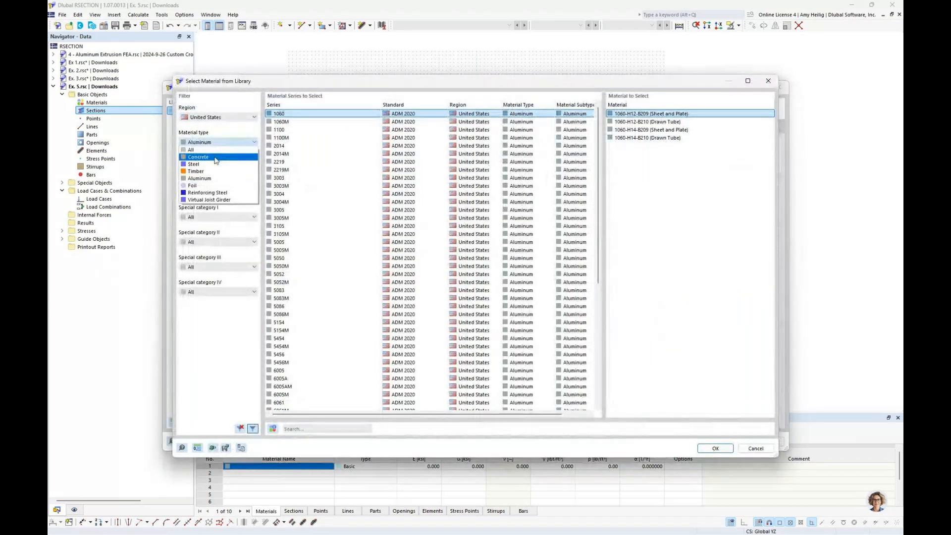
{"action": "left_click", "coordinate": [214, 157]}
{"action": "left_click", "coordinate": [218, 192]}
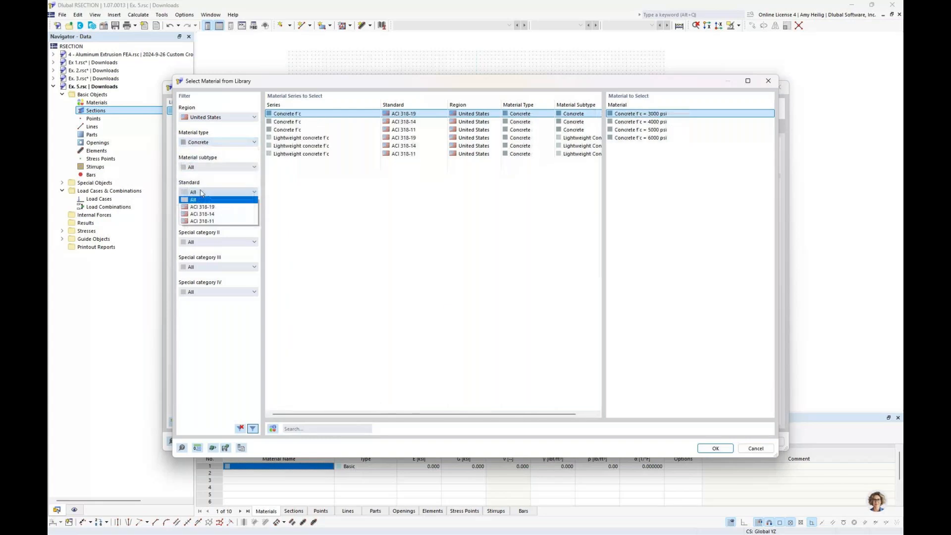
{"action": "left_click", "coordinate": [219, 208]}
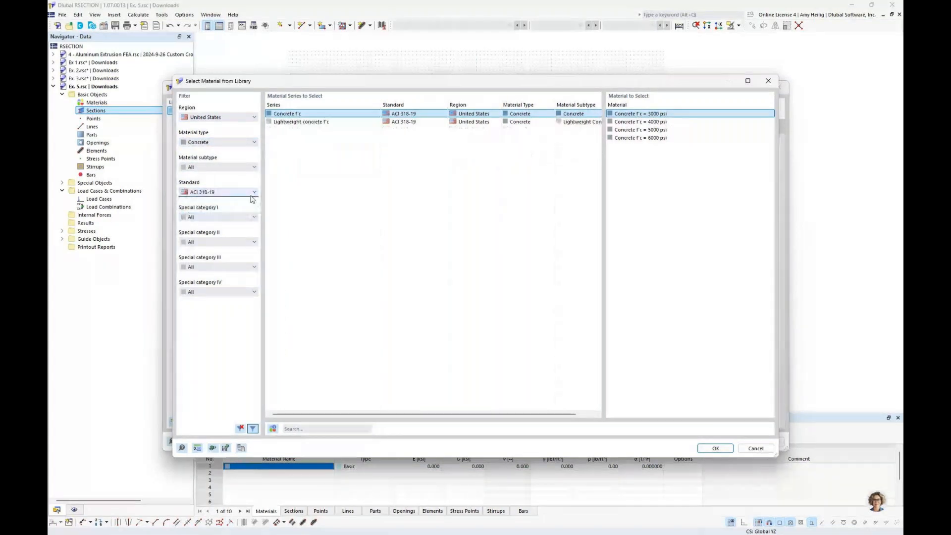
{"action": "left_click", "coordinate": [645, 122]}
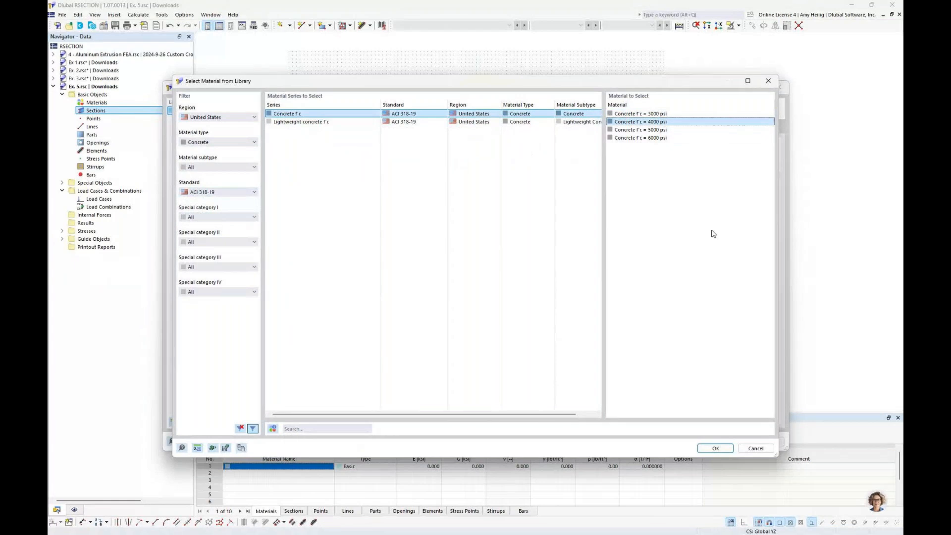
{"action": "left_click", "coordinate": [715, 449]}
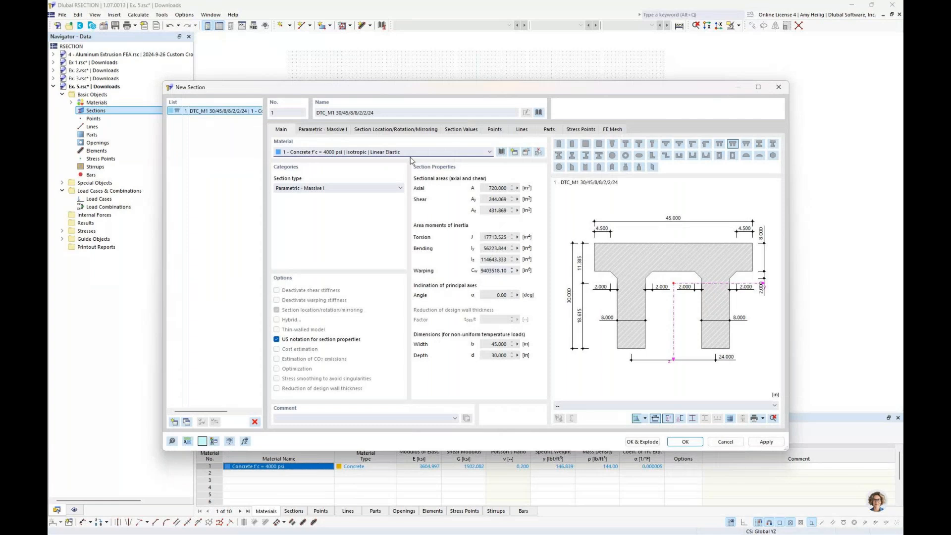
Review the concrete's material values with the user-defined material option enabled, discarding the change.
{"action": "left_click", "coordinate": [526, 153]}
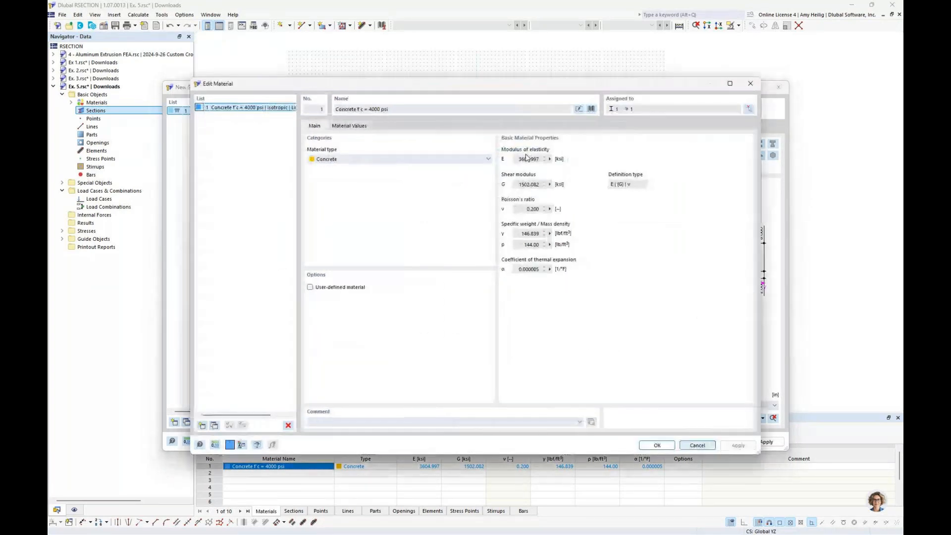
{"action": "left_click", "coordinate": [311, 288]}
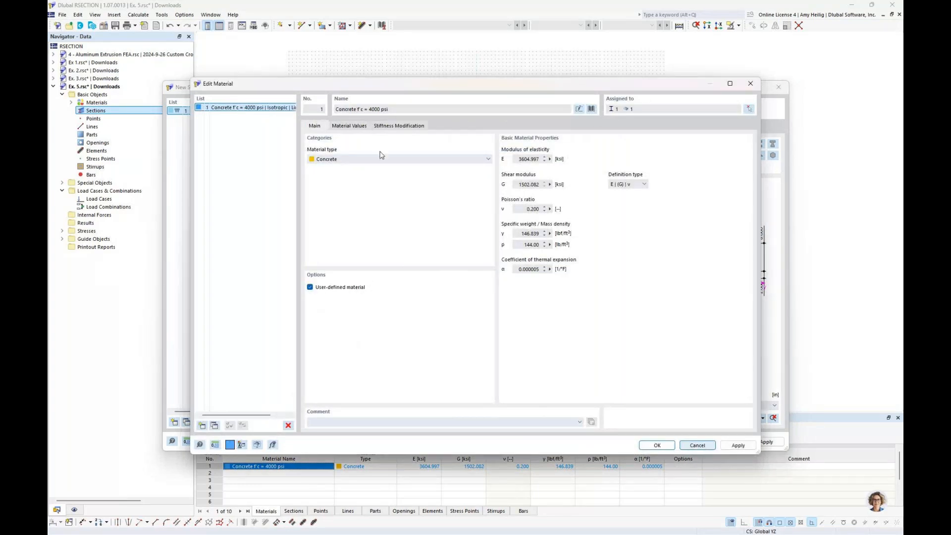
{"action": "left_click", "coordinate": [349, 126]}
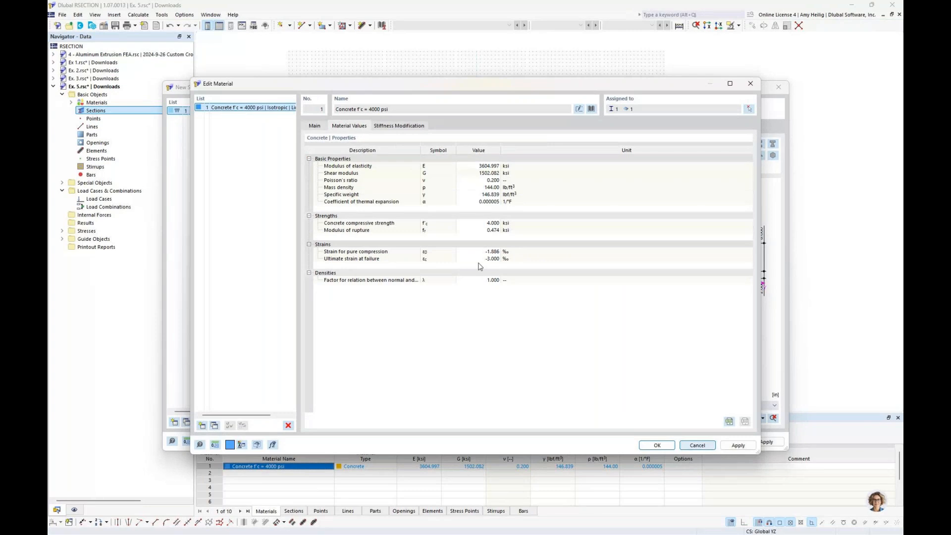
{"action": "left_click", "coordinate": [698, 444]}
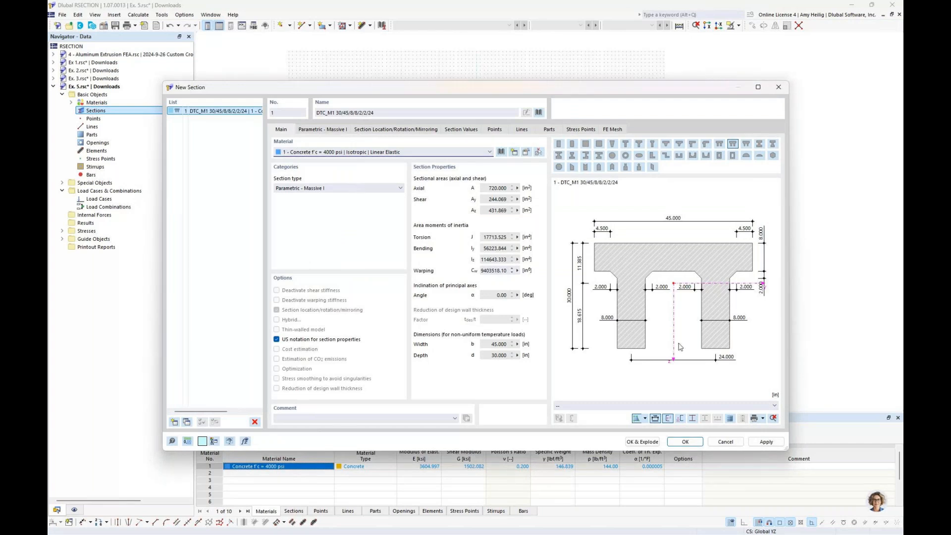
Confirm the new double T-section to create it in the model.
{"action": "key", "text": "Return"}
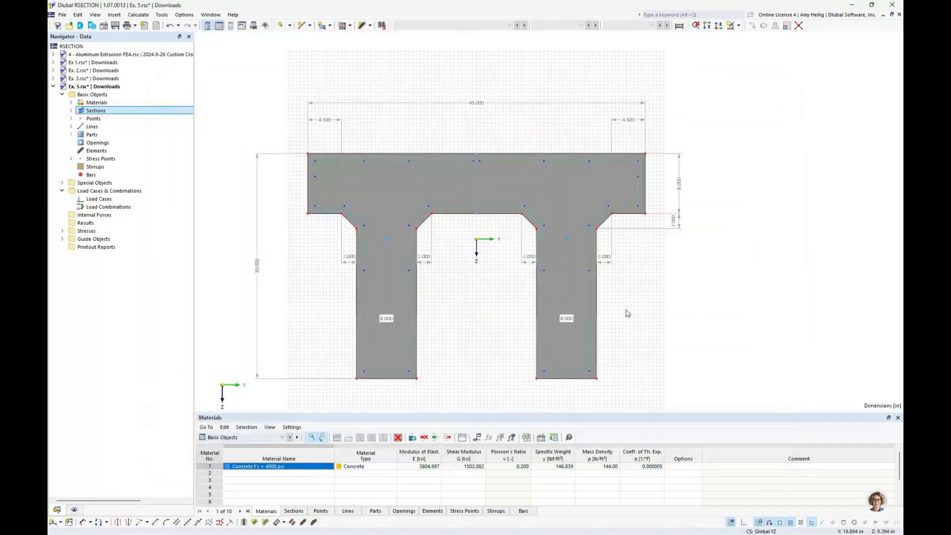
{"action": "middle_click_drag", "start_coordinate": [494, 323], "coordinate": [503, 321]}
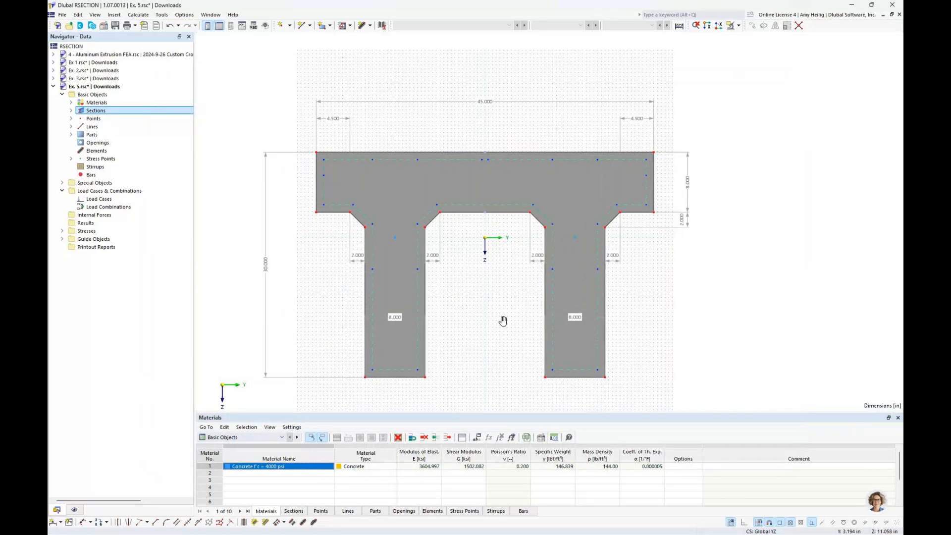
{"action": "scroll", "coordinate": [539, 280], "scroll_direction": "up", "scroll_amount": 1}
{"action": "middle_click_drag", "start_coordinate": [538, 280], "coordinate": [538, 287]}
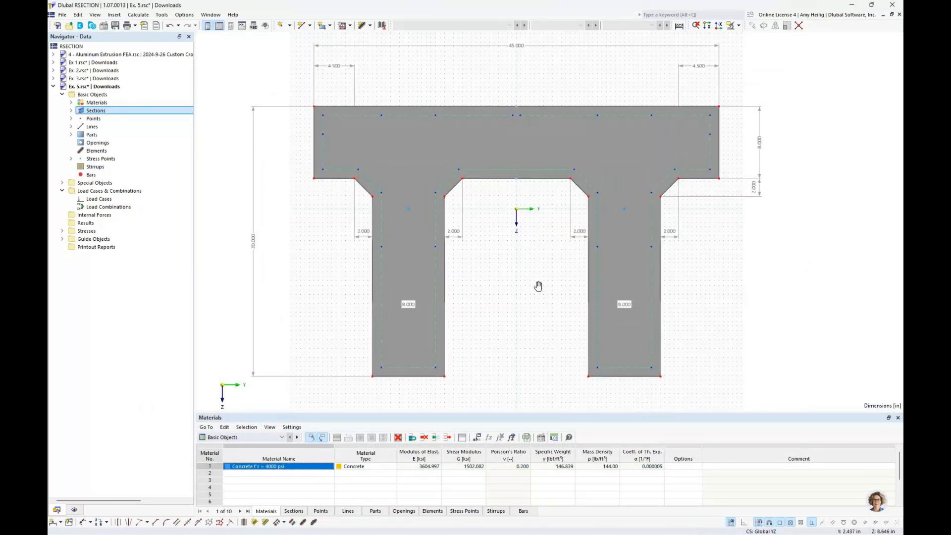
{"action": "scroll", "coordinate": [538, 287], "scroll_direction": "up", "scroll_amount": 1}
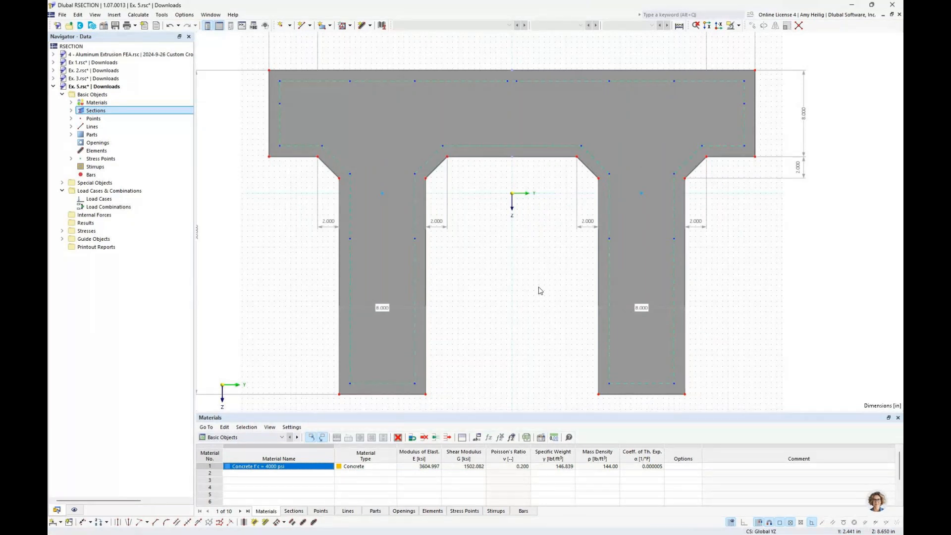
{"action": "left_click", "coordinate": [70, 111]}
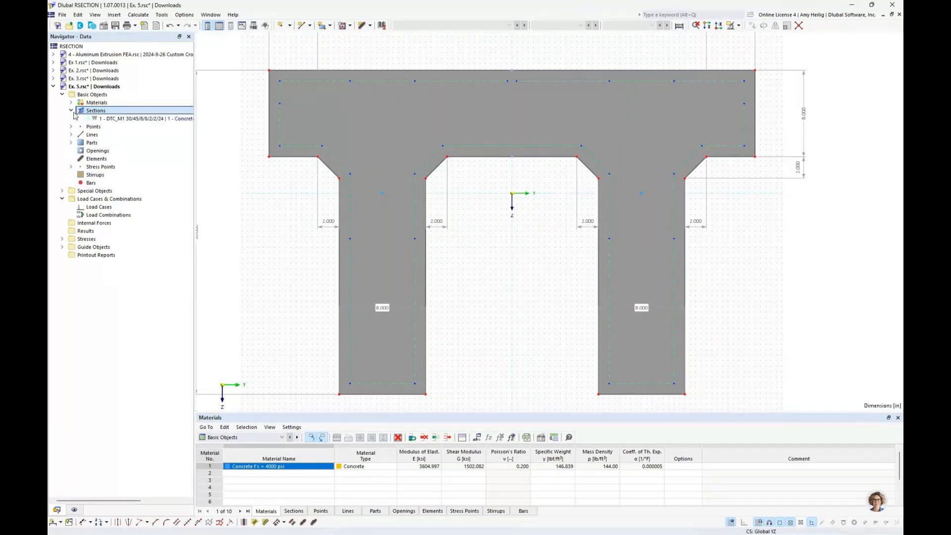
{"action": "right_click", "coordinate": [101, 120]}
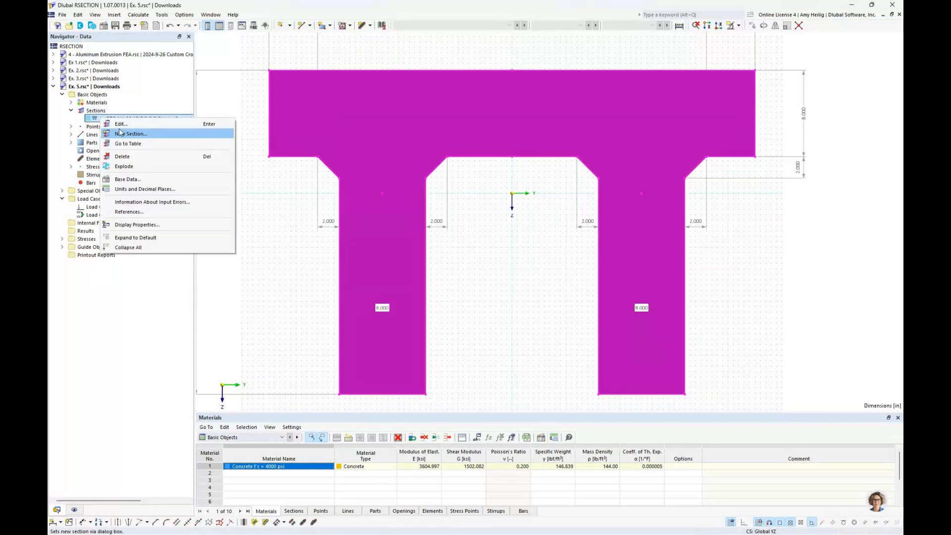
{"action": "left_click", "coordinate": [350, 25]}
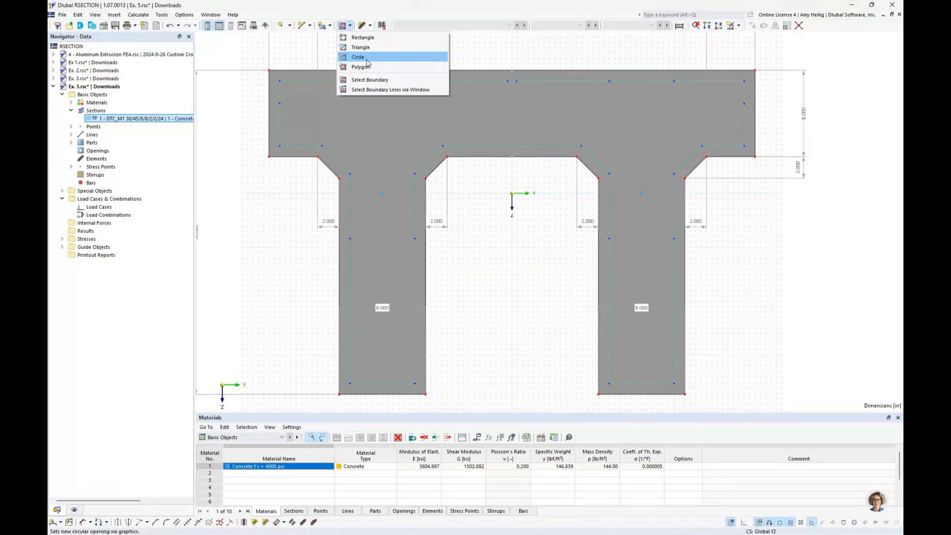
{"action": "left_click", "coordinate": [491, 274]}
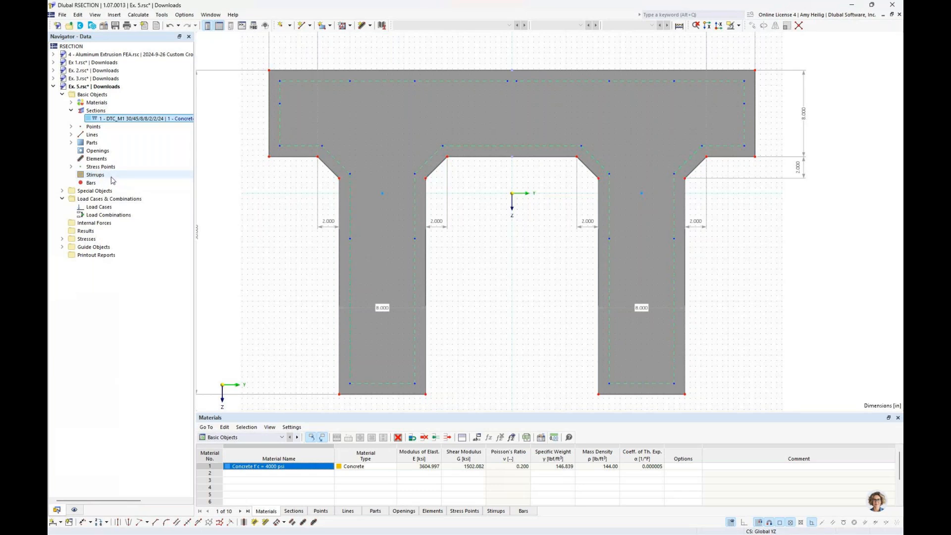
Start a new stirrup using Grade 60 reinforcing steel from the material library, with a stirrup diameter of 0.375 in.
{"action": "right_click", "coordinate": [112, 179]}
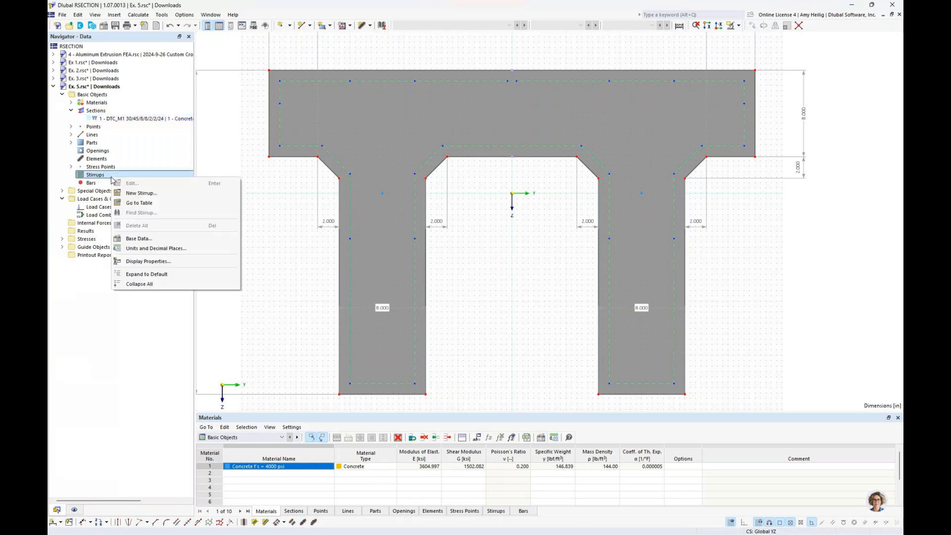
{"action": "left_click", "coordinate": [142, 194]}
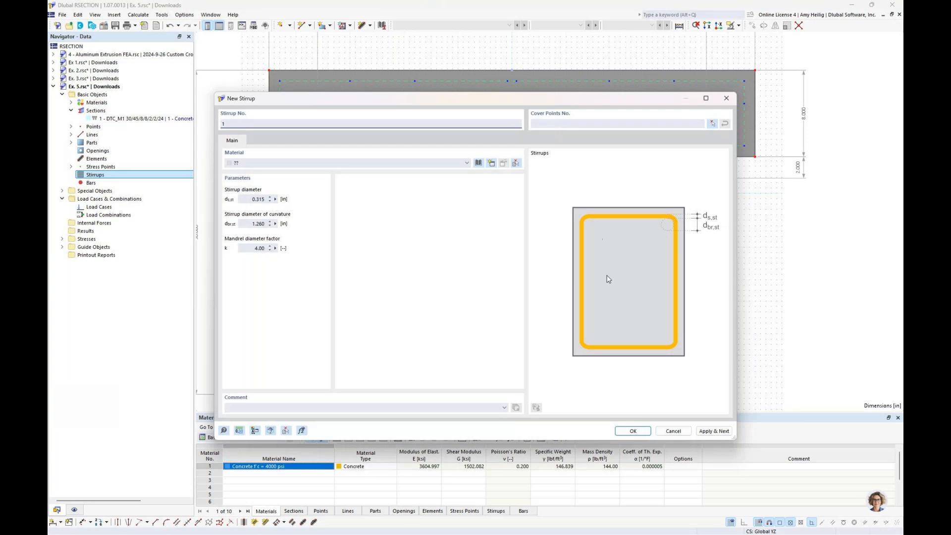
{"action": "left_click", "coordinate": [478, 164]}
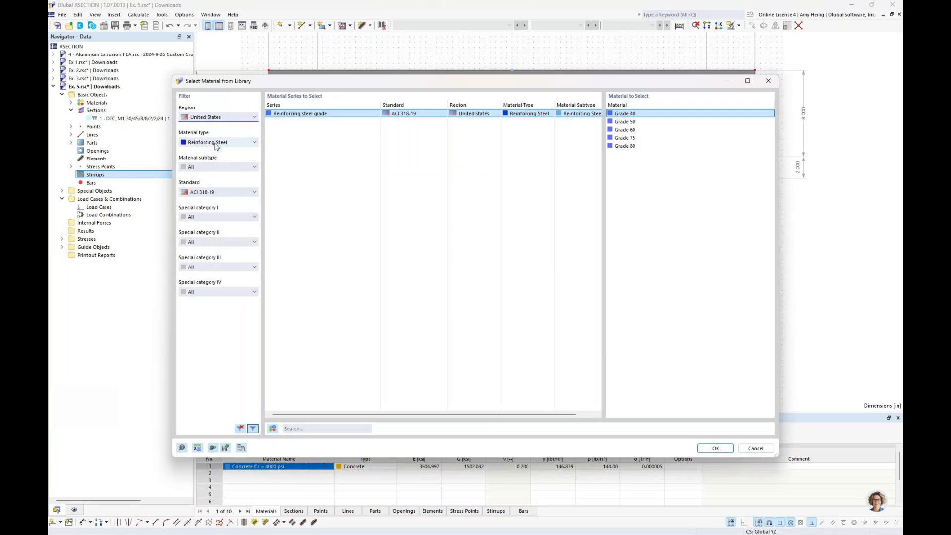
{"action": "left_click", "coordinate": [625, 130]}
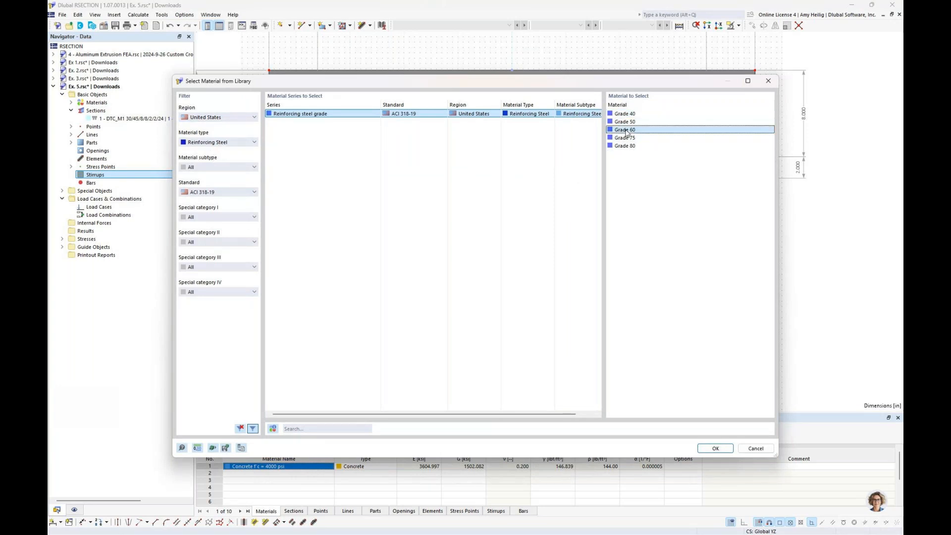
{"action": "left_click", "coordinate": [719, 452]}
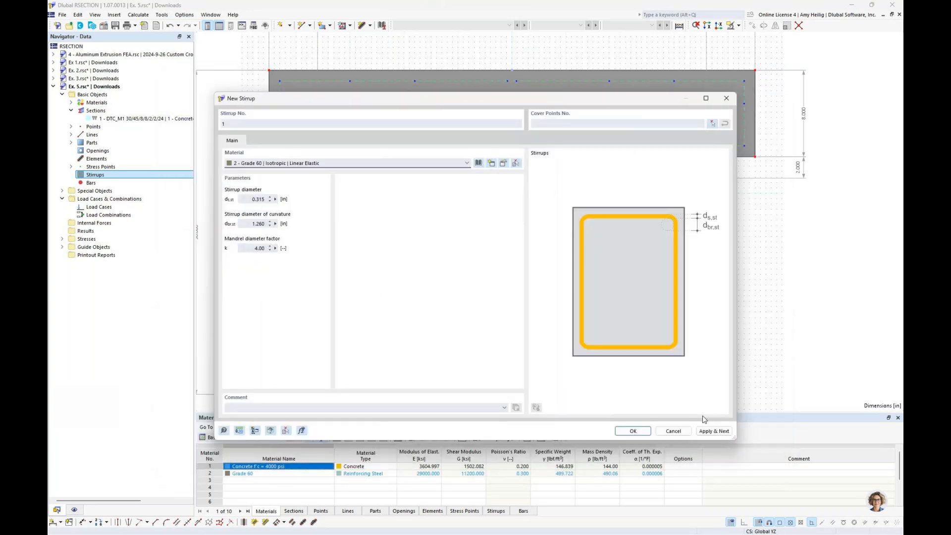
{"action": "left_click", "coordinate": [258, 199]}
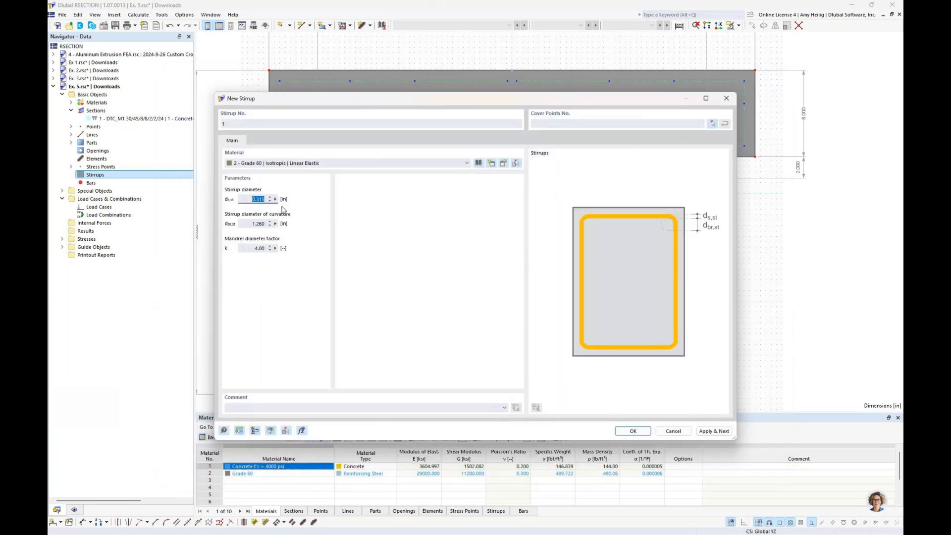
{"action": "type", "text": "0.375"}
{"action": "left_click", "coordinate": [252, 224]}
Create the flange stirrup as a closed loop through the flange's four outer corner cover points, keeping the new stirrup dialog open for another.
{"action": "left_click", "coordinate": [712, 125]}
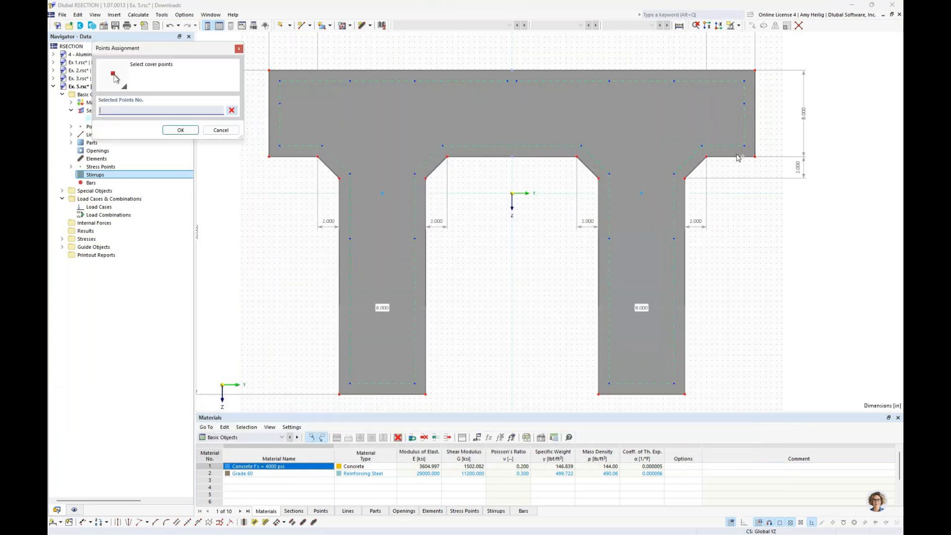
{"action": "left_click", "coordinate": [280, 145]}
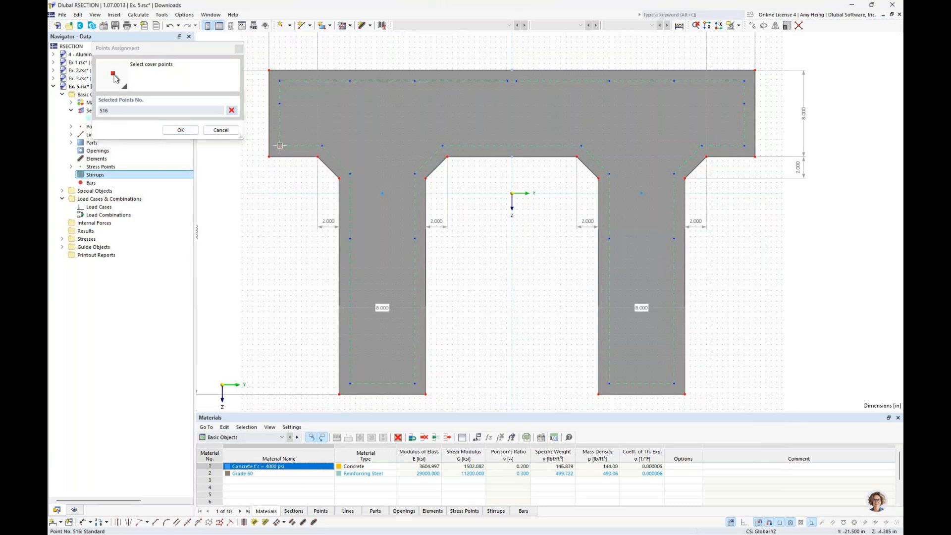
{"action": "left_click", "coordinate": [280, 81]}
{"action": "left_click", "coordinate": [742, 80]}
{"action": "left_click", "coordinate": [744, 145]}
{"action": "left_click", "coordinate": [281, 145]}
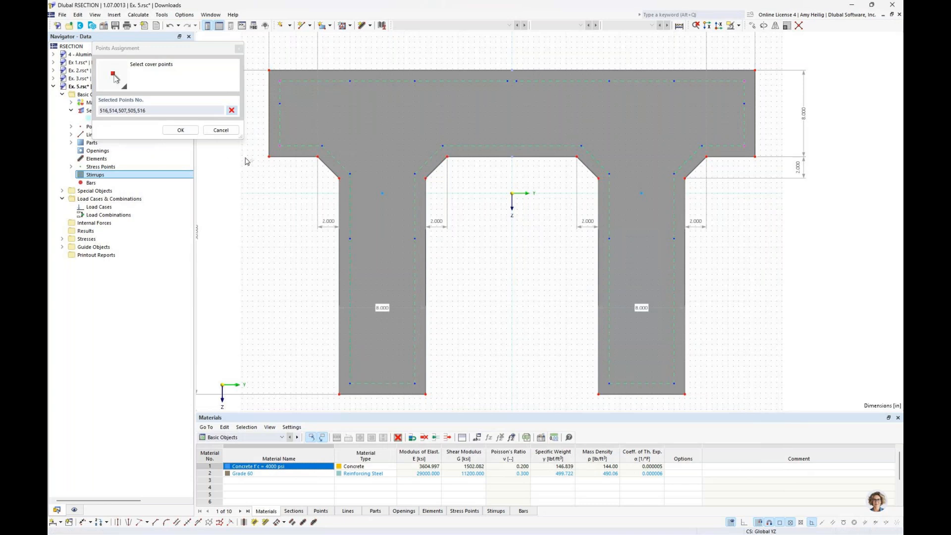
{"action": "left_click", "coordinate": [181, 130]}
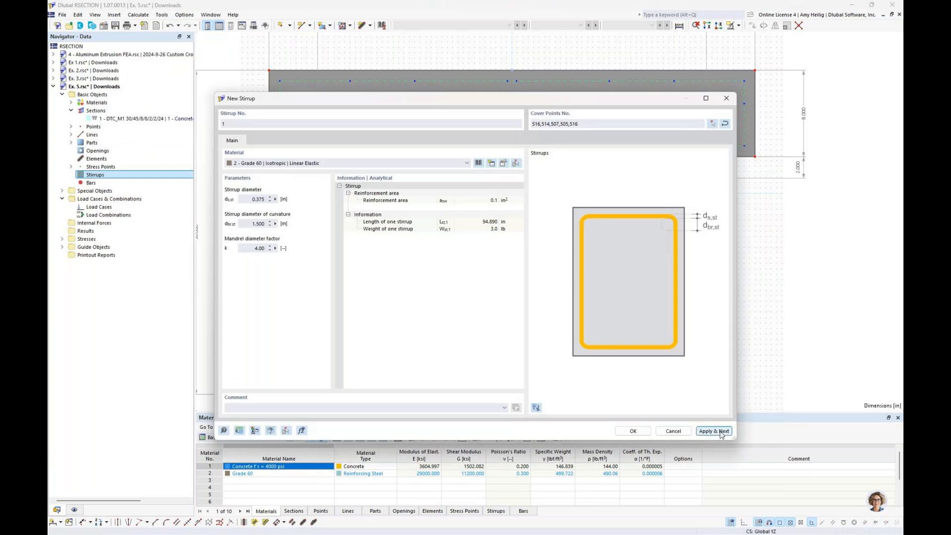
{"action": "left_click", "coordinate": [714, 431]}
{"action": "left_click_drag", "start_coordinate": [602, 98], "coordinate": [616, 271]}
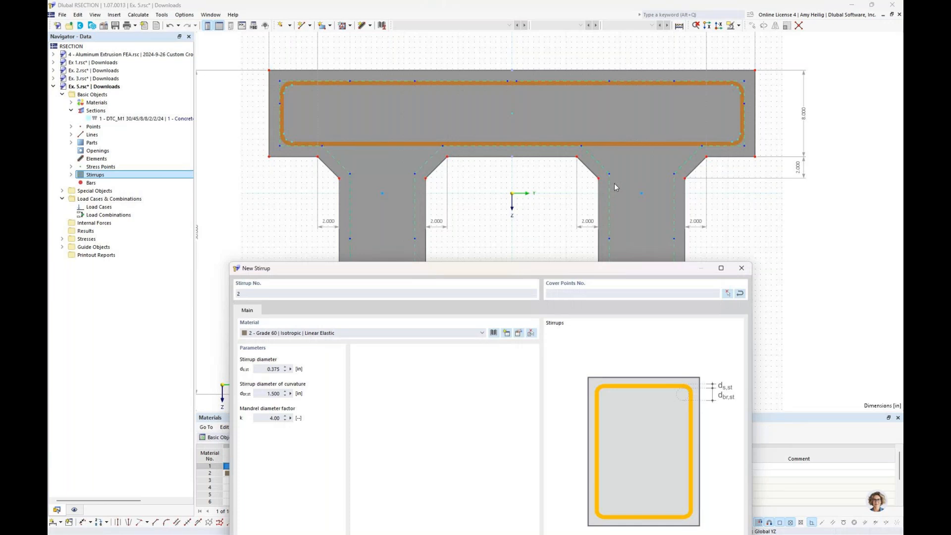
{"action": "mouse_move", "coordinate": [548, 270]}
{"action": "left_mouse_down"}
{"action": "mouse_move", "coordinate": [558, 151]}
{"action": "mouse_move", "coordinate": [550, 100]}
{"action": "left_mouse_up"}
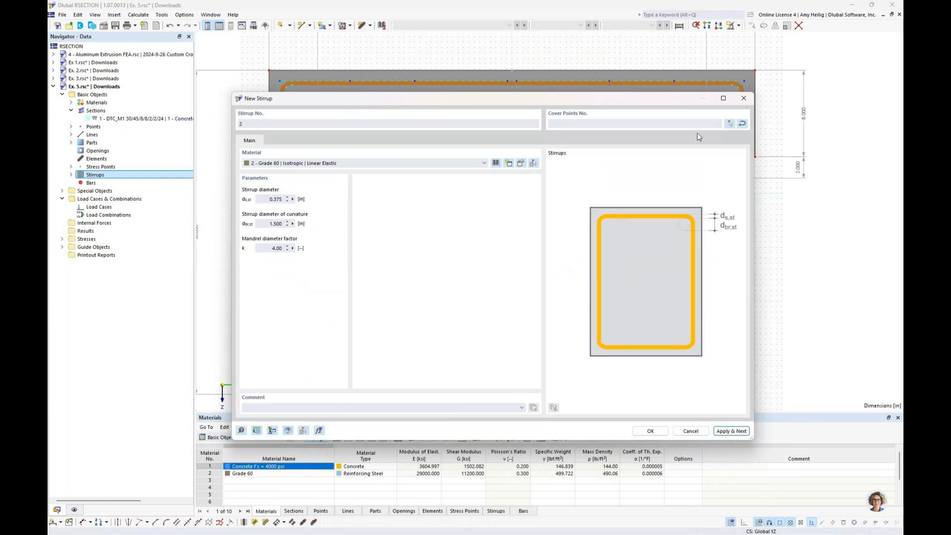
Create a stirrup looping through the left web's four cover points, from the flange top down to the web bottom.
{"action": "left_click", "coordinate": [731, 124]}
{"action": "left_click", "coordinate": [403, 85]}
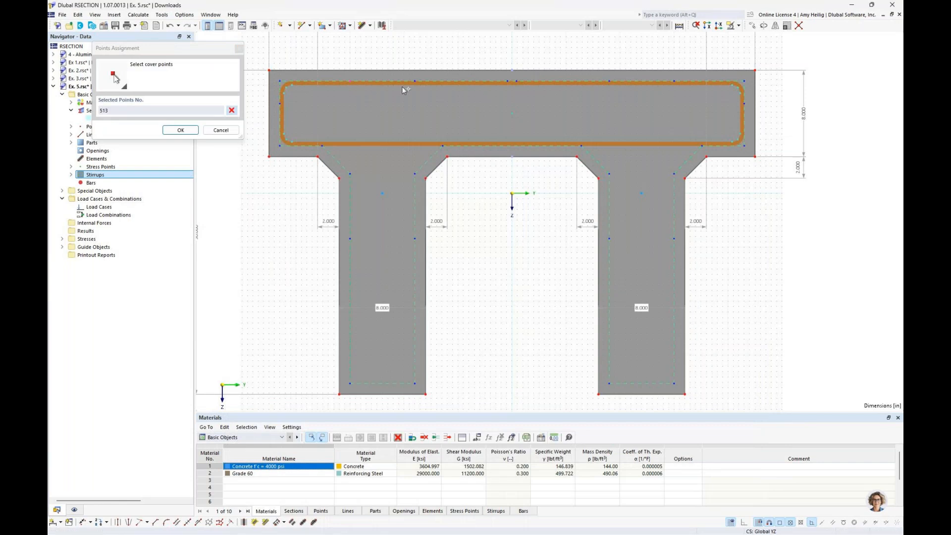
{"action": "left_click", "coordinate": [416, 81]}
{"action": "left_click", "coordinate": [414, 382]}
{"action": "left_click", "coordinate": [350, 383]}
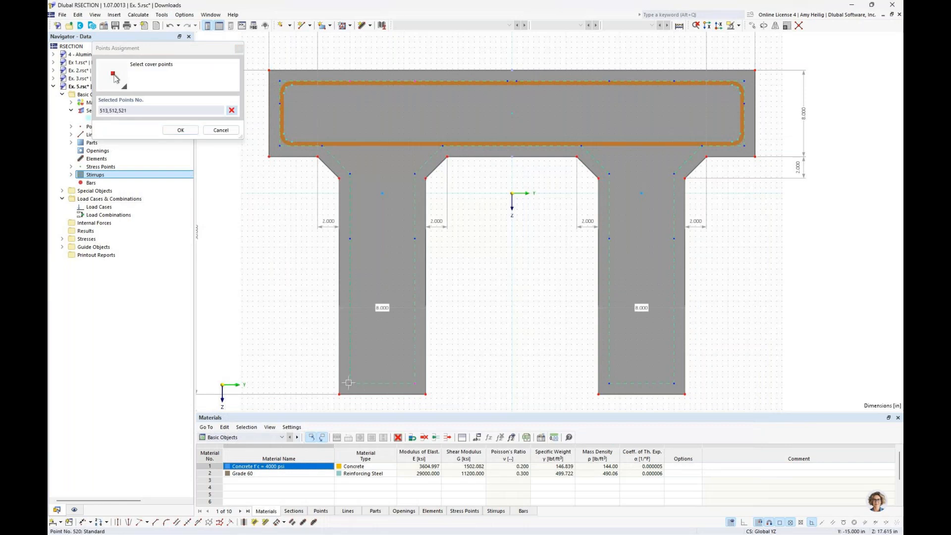
{"action": "left_click", "coordinate": [351, 83]}
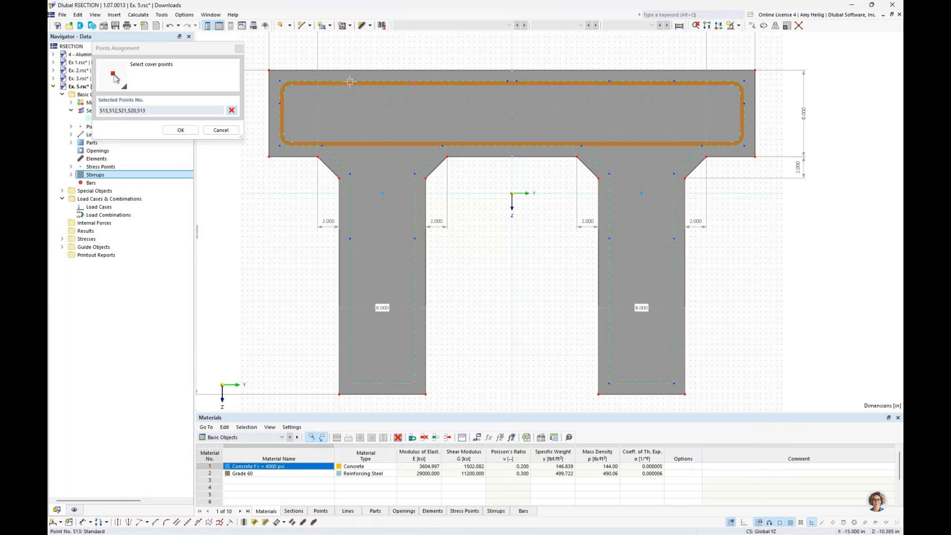
{"action": "left_click", "coordinate": [182, 130]}
{"action": "left_click", "coordinate": [714, 431]}
Create a matching stirrup through the right web's four cover points, and check the three stirrups one by one in the model.
{"action": "left_click_drag", "start_coordinate": [571, 103], "coordinate": [587, 77]}
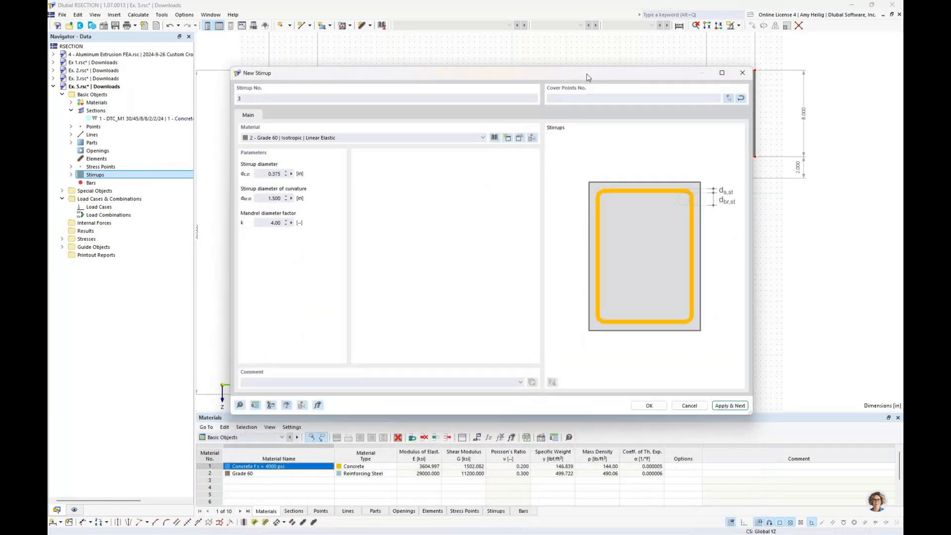
{"action": "left_click", "coordinate": [729, 98]}
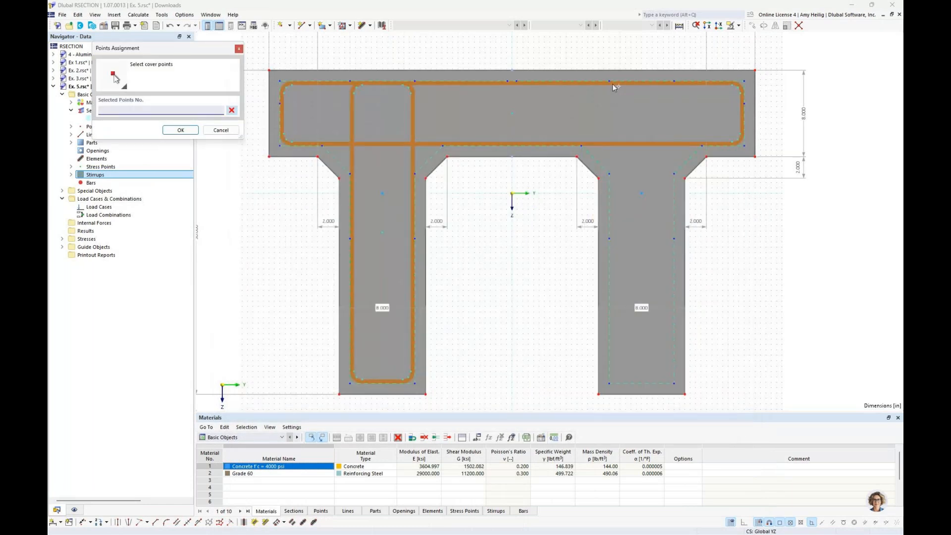
{"action": "left_click", "coordinate": [612, 84]}
{"action": "left_click", "coordinate": [664, 79]}
{"action": "left_click", "coordinate": [673, 383]}
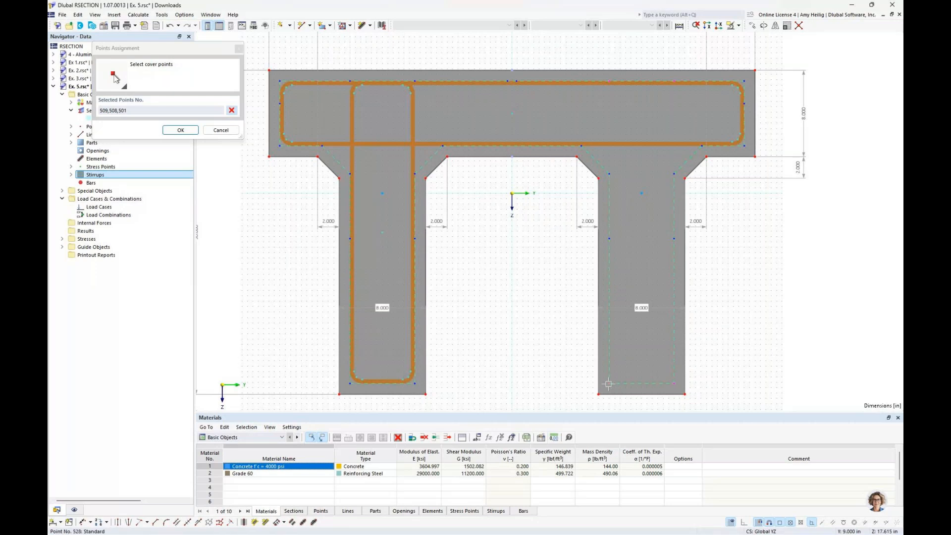
{"action": "left_click", "coordinate": [609, 383]}
{"action": "left_click", "coordinate": [180, 130]}
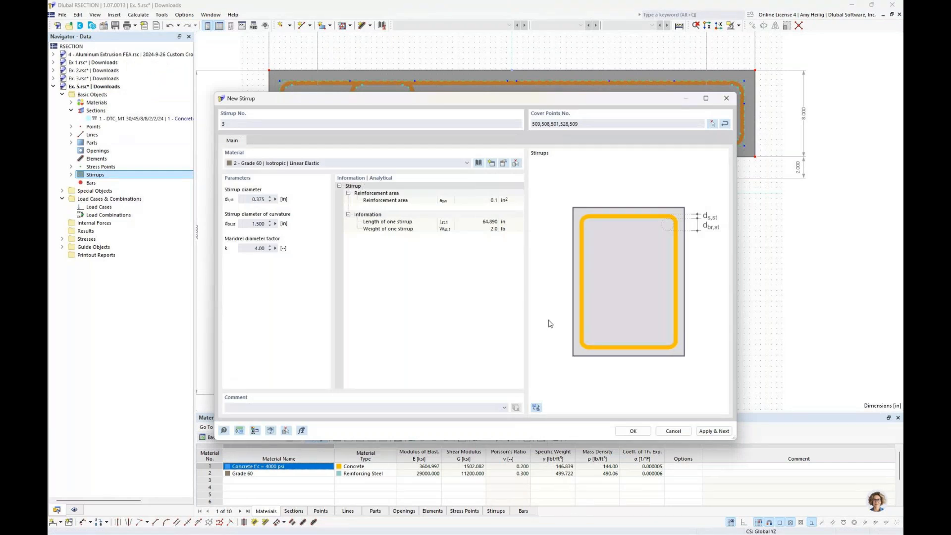
{"action": "left_click", "coordinate": [633, 430]}
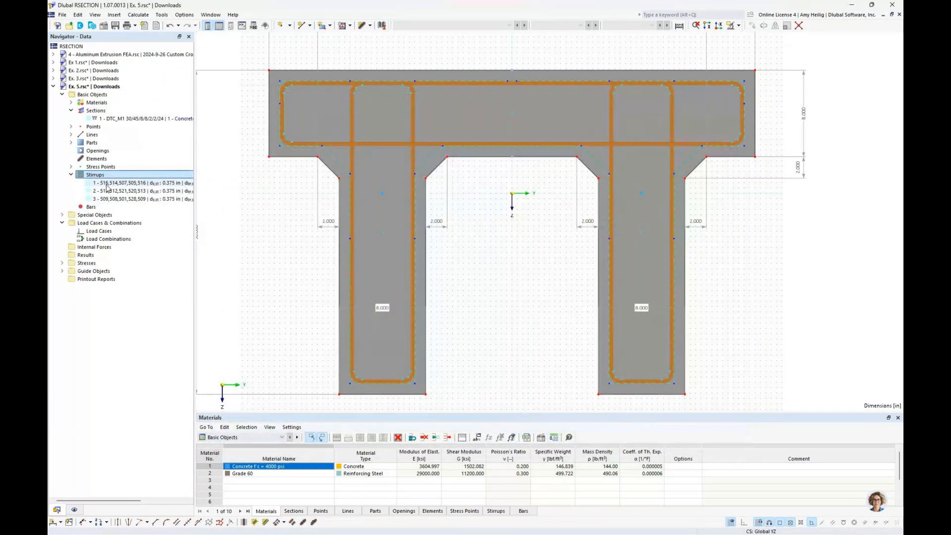
{"action": "left_click", "coordinate": [106, 183]}
{"action": "left_click", "coordinate": [108, 193]}
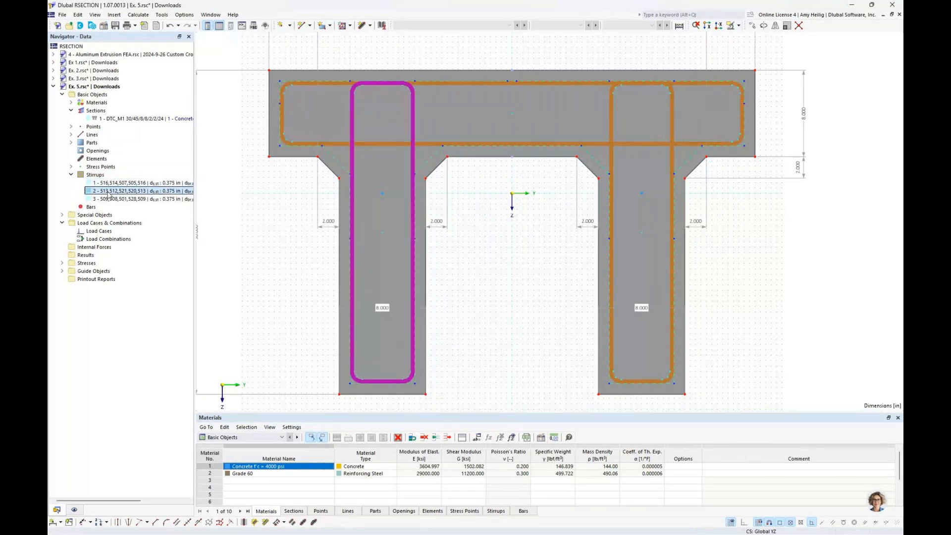
{"action": "left_click", "coordinate": [110, 199]}
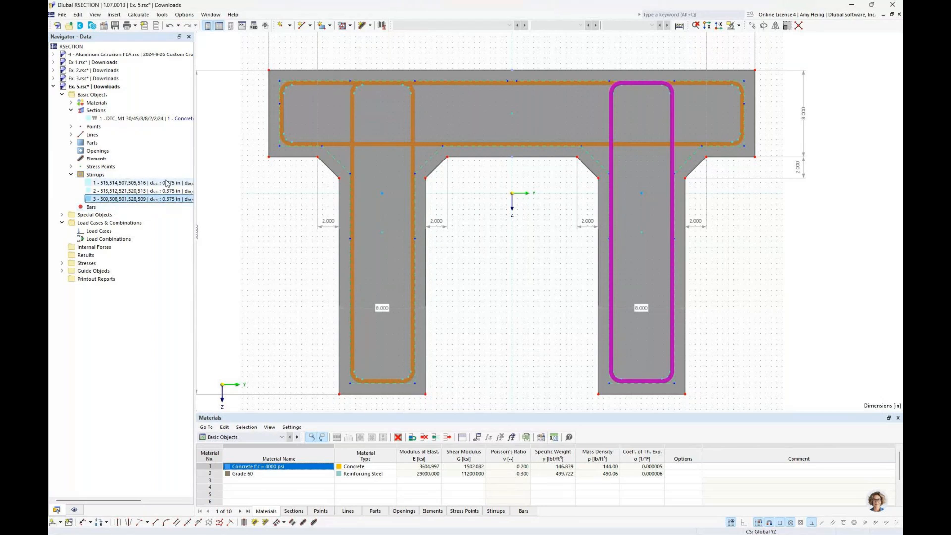
{"action": "left_click", "coordinate": [71, 175]}
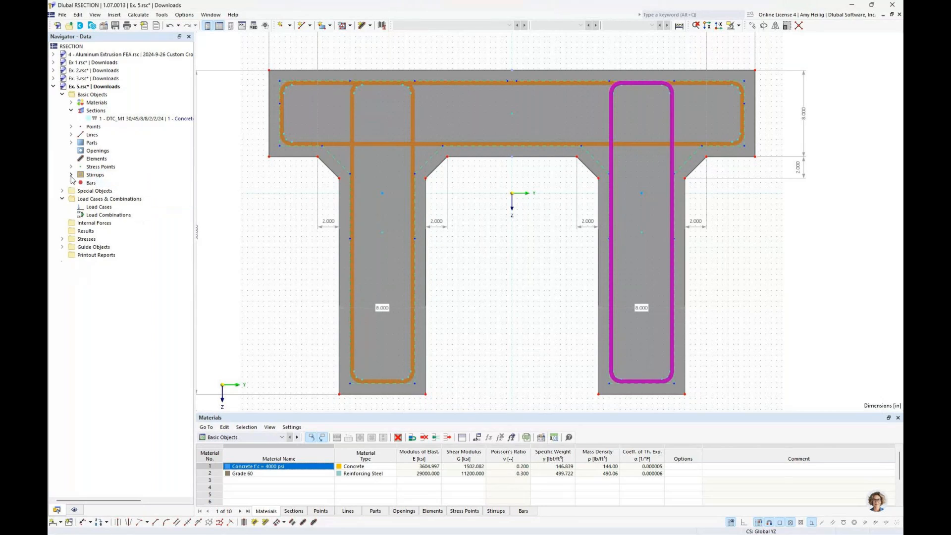
Start a new reinforcement bar and rename its existing reinforcement layer as Top.
{"action": "right_click", "coordinate": [99, 184]}
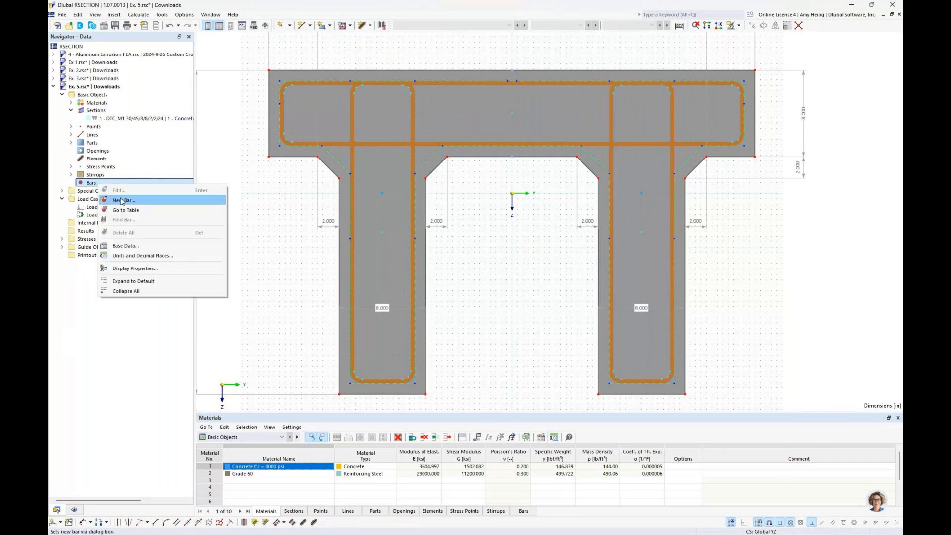
{"action": "left_click", "coordinate": [123, 201]}
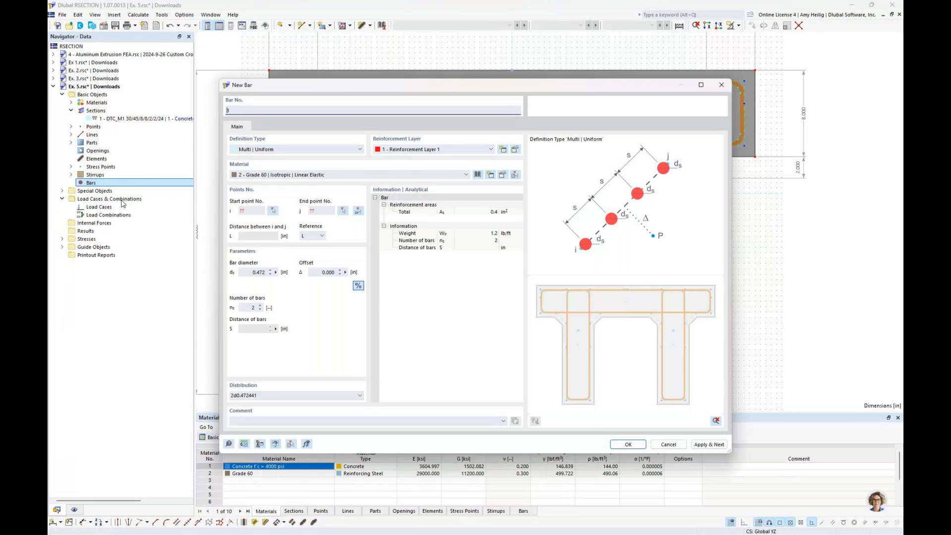
{"action": "left_click", "coordinate": [271, 149]}
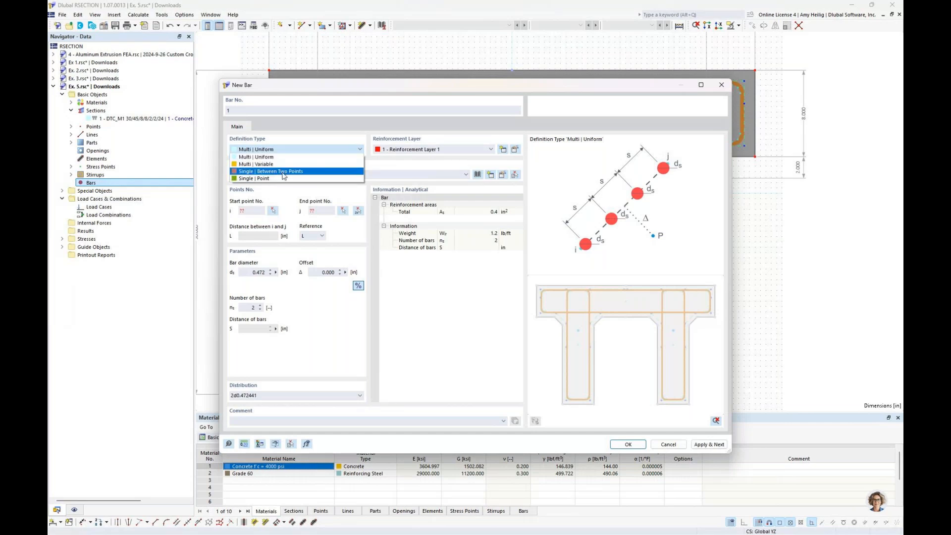
{"action": "left_click", "coordinate": [359, 139]}
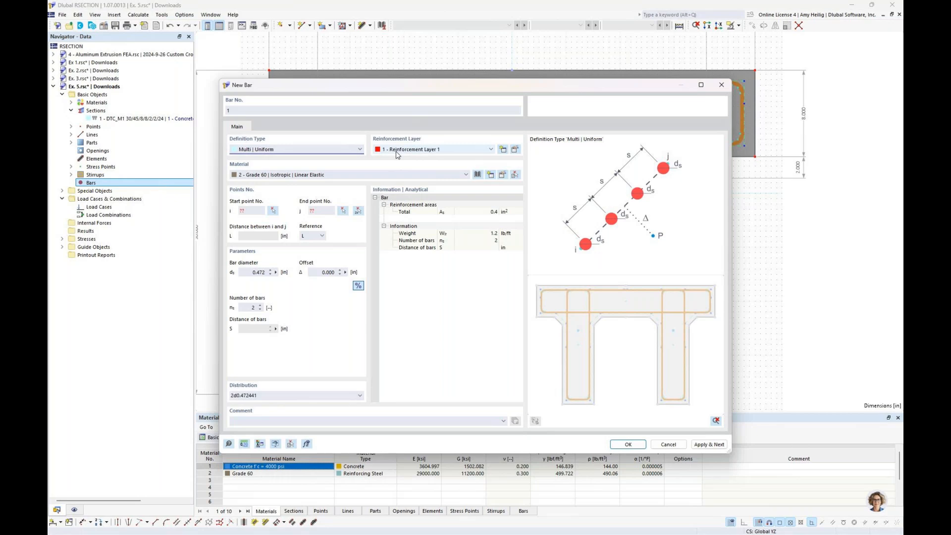
{"action": "left_click", "coordinate": [515, 149]}
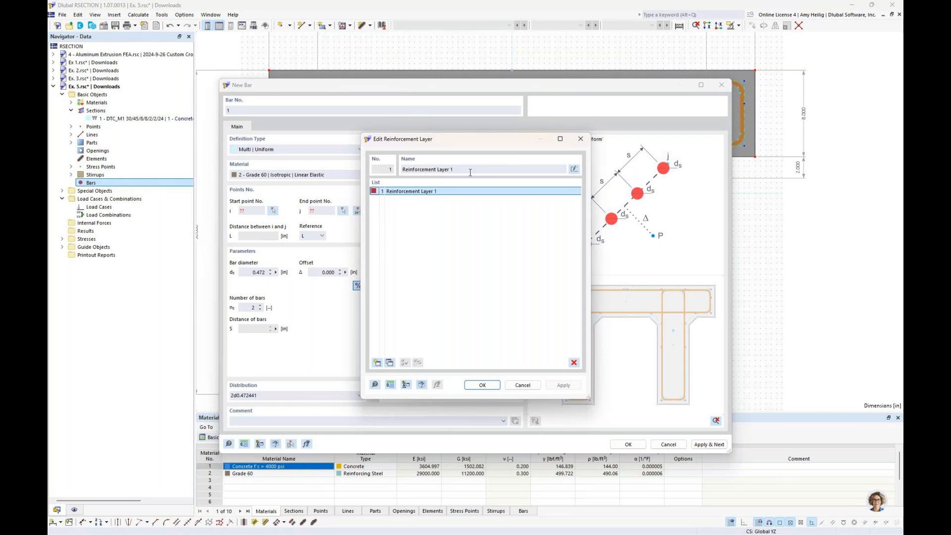
{"action": "triple_click", "coordinate": [471, 169]}
{"action": "type", "text": "Top"}
Add two more reinforcement layers named Bottom and Bottom Additional.
{"action": "left_click", "coordinate": [390, 362]}
{"action": "left_click_drag", "start_coordinate": [426, 168], "coordinate": [380, 165]}
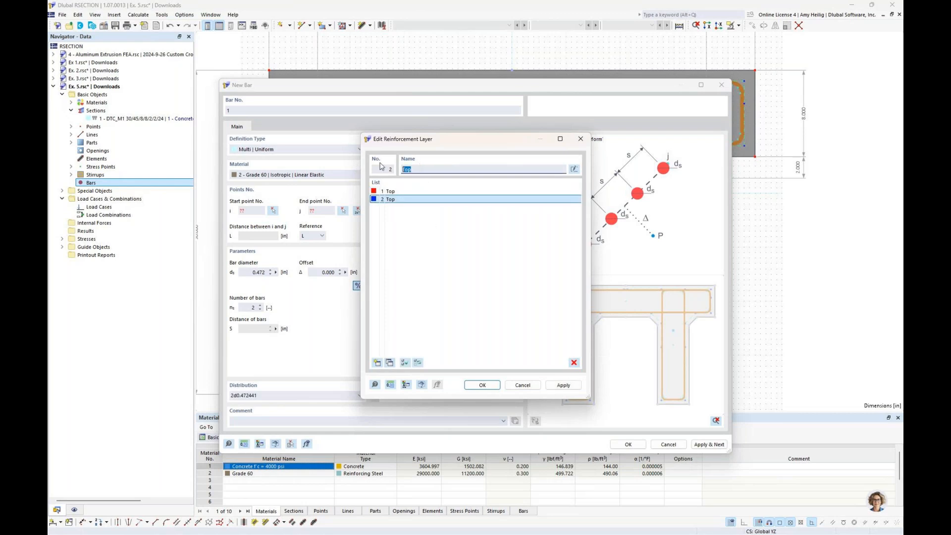
{"action": "key", "text": "BackSpace"}
{"action": "type", "text": "Bottom"}
{"action": "left_click", "coordinate": [390, 362]}
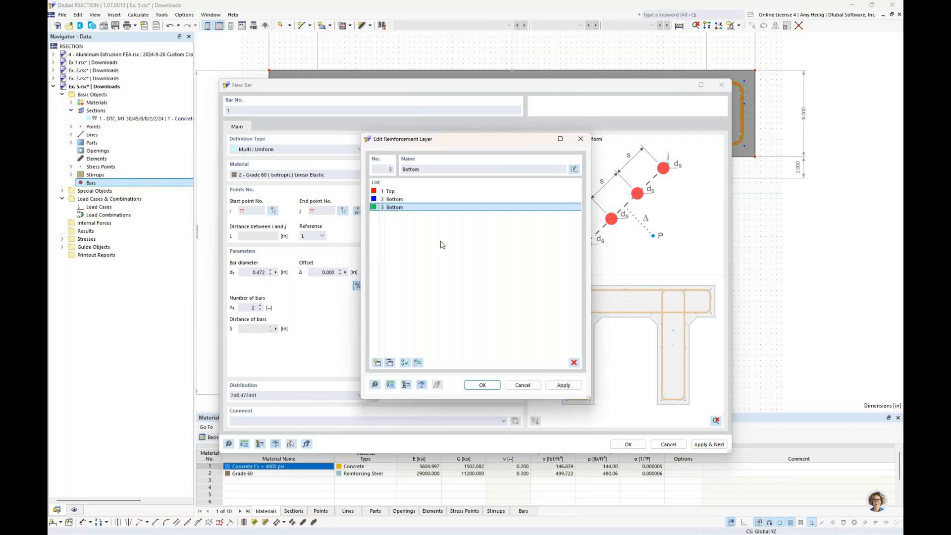
{"action": "left_click", "coordinate": [436, 169]}
{"action": "type", "text": "Additional"}
Add a fourth reinforcement layer named Sides and confirm the layer list.
{"action": "left_click", "coordinate": [376, 363]}
{"action": "key", "text": "Delete"}
{"action": "type", "text": "Sides"}
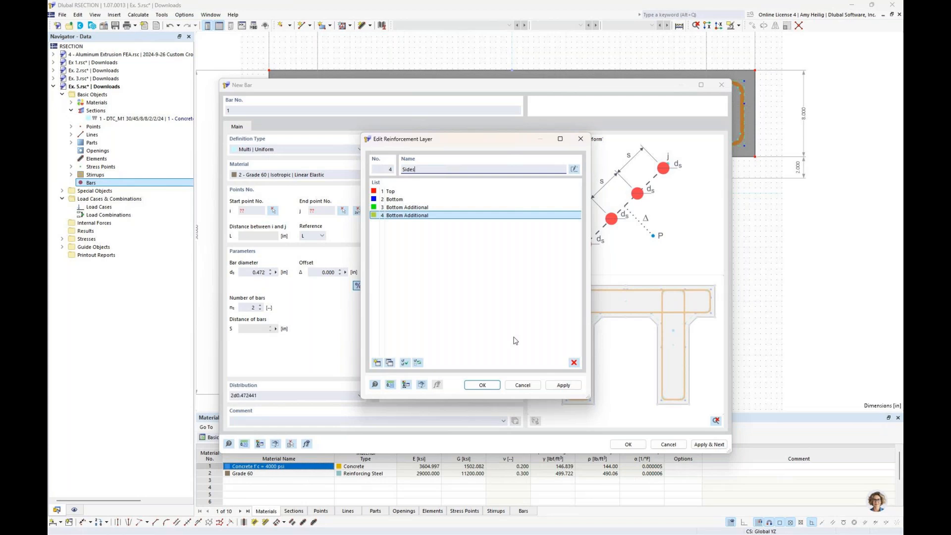
{"action": "left_click", "coordinate": [482, 385]}
Assign the new bar to the Top layer and set its definition type to Single | Point.
{"action": "left_click", "coordinate": [466, 149]}
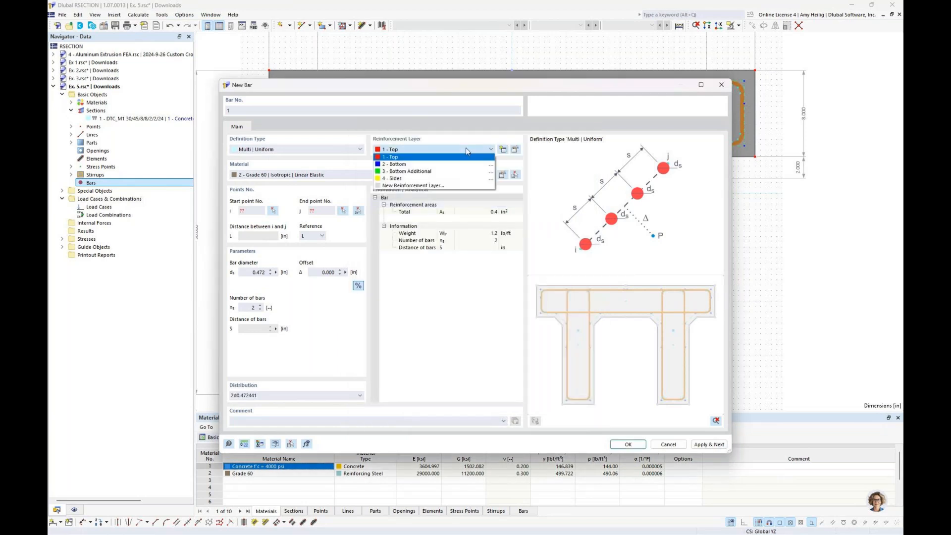
{"action": "left_click", "coordinate": [408, 158]}
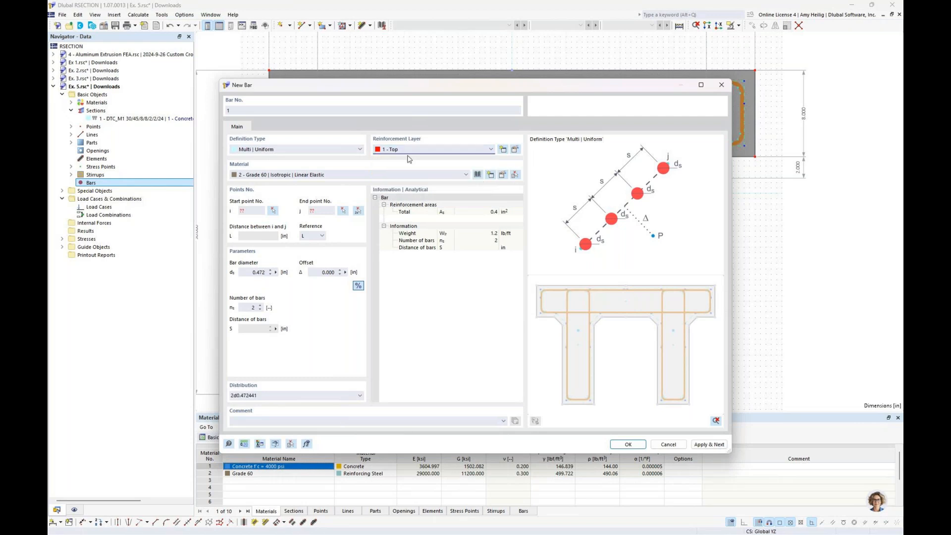
{"action": "left_click", "coordinate": [317, 150]}
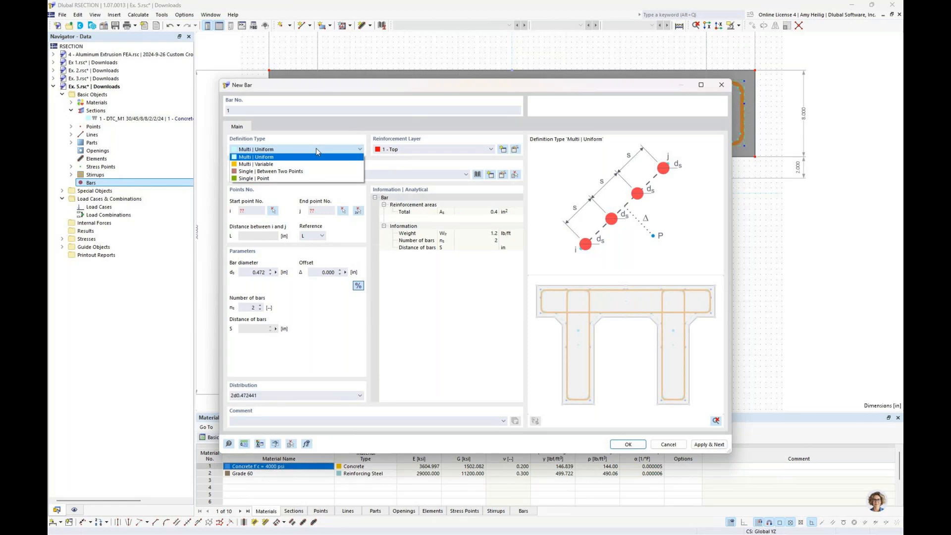
{"action": "left_click", "coordinate": [266, 179]}
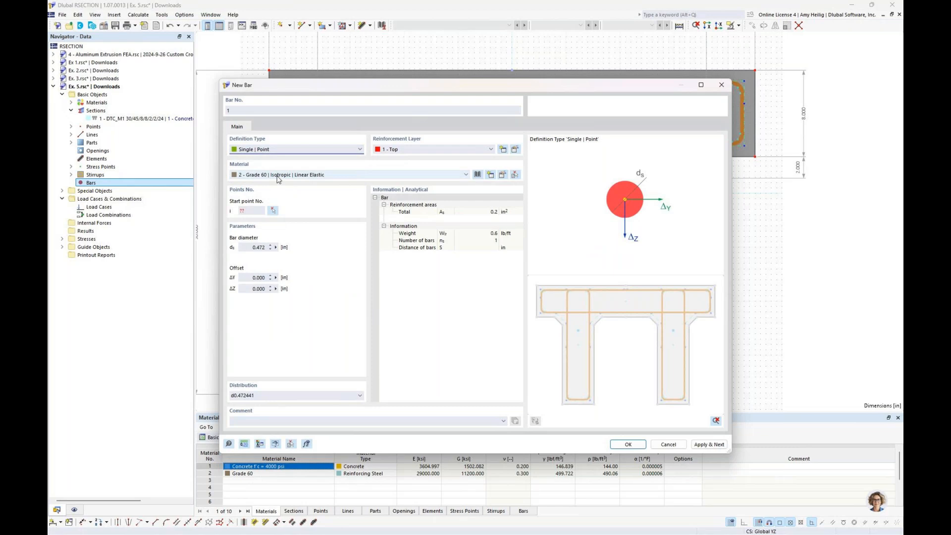
Set the bar diameter to 0.625 in and place the bar at the flange stirrup's upper-left inside corner.
{"action": "left_click", "coordinate": [258, 247]}
{"action": "type", "text": "0.625"}
{"action": "left_click", "coordinate": [273, 212]}
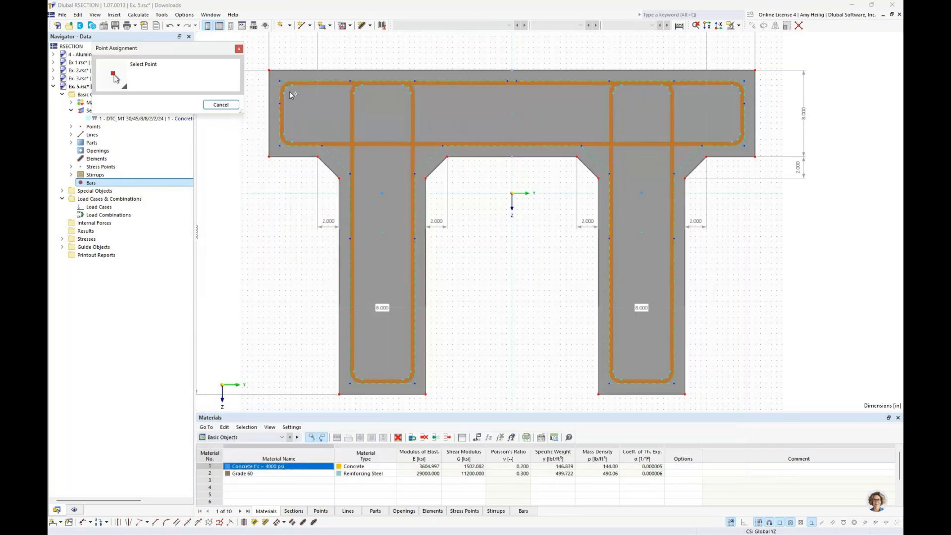
{"action": "scroll", "coordinate": [311, 107], "scroll_direction": "up", "scroll_amount": 5}
{"action": "middle_click_drag", "start_coordinate": [311, 106], "coordinate": [349, 155]}
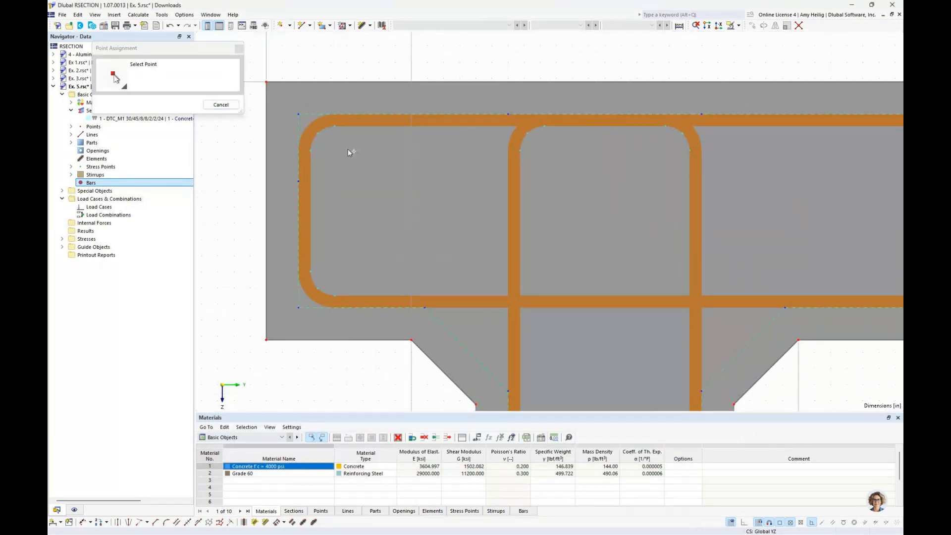
{"action": "left_click", "coordinate": [334, 124]}
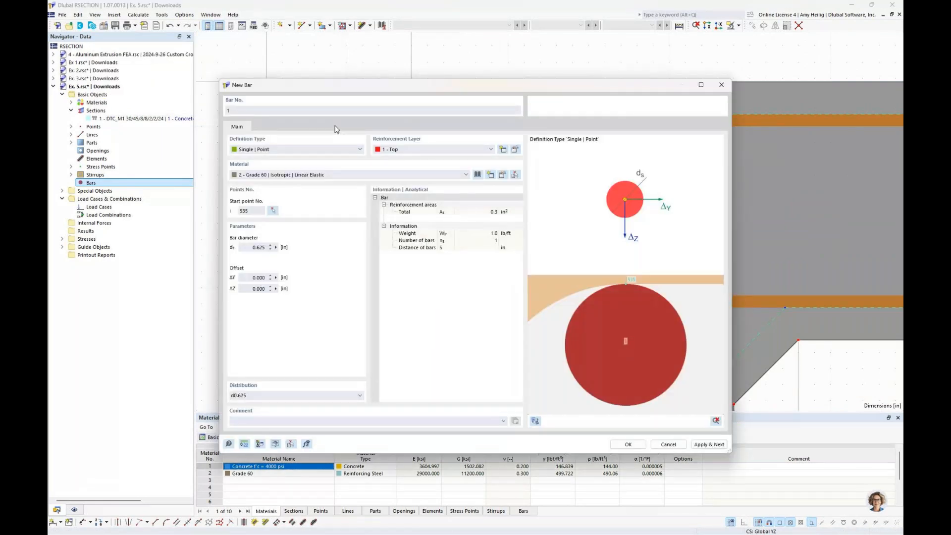
{"action": "left_click", "coordinate": [709, 445]}
Add a second 0.625 in bar at the flange stirrup's lower-left inside corner.
{"action": "left_click_drag", "start_coordinate": [546, 86], "coordinate": [542, 306]}
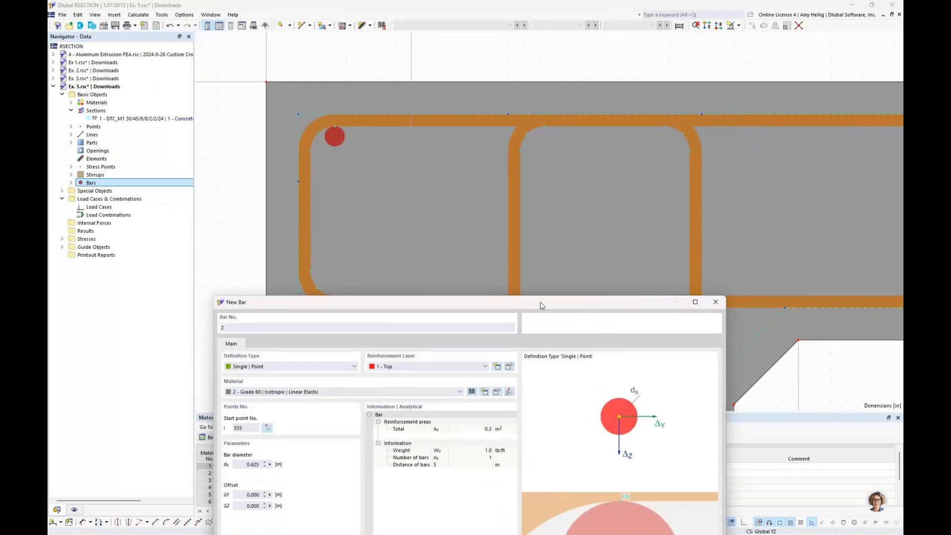
{"action": "left_click_drag", "start_coordinate": [572, 138], "coordinate": [572, 95]}
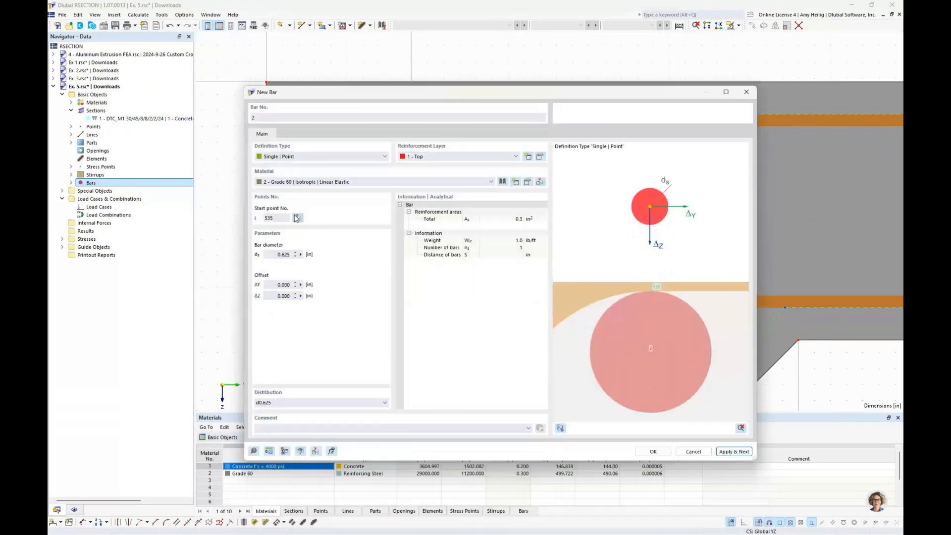
{"action": "left_click", "coordinate": [297, 218]}
{"action": "left_click", "coordinate": [335, 294]}
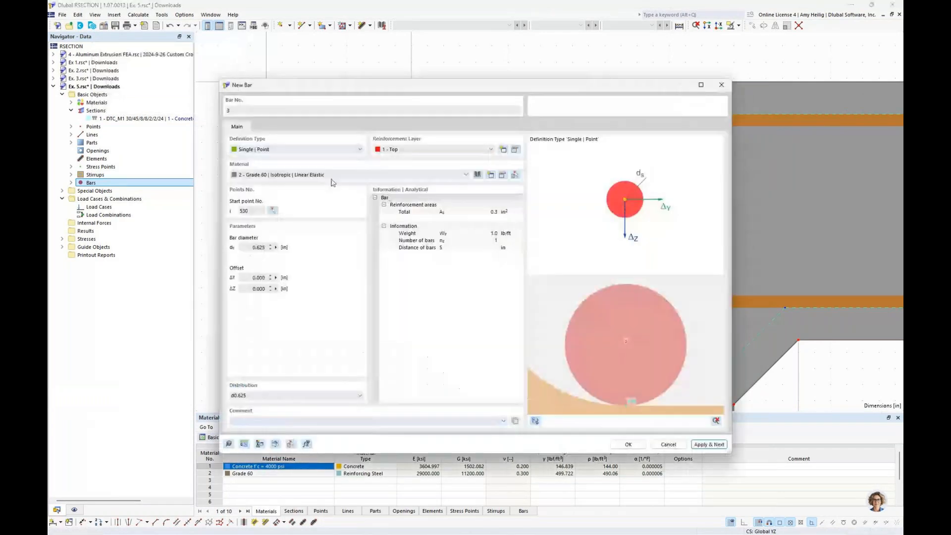
Add a third 0.625 in bar at the flange stirrup's upper-right inside corner.
{"action": "left_click", "coordinate": [273, 211]}
{"action": "scroll", "coordinate": [433, 236], "scroll_direction": "down", "scroll_amount": 3}
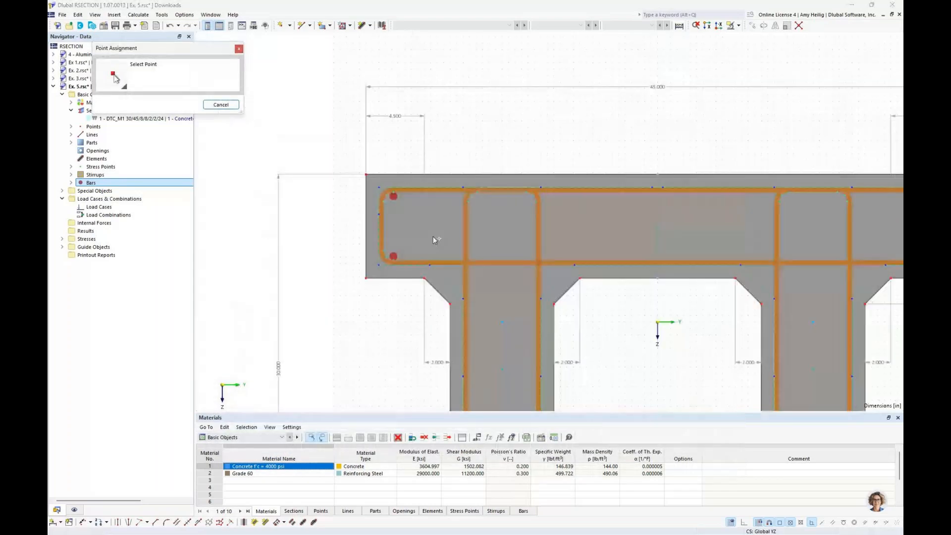
{"action": "scroll", "coordinate": [516, 239], "scroll_direction": "up", "scroll_amount": 5}
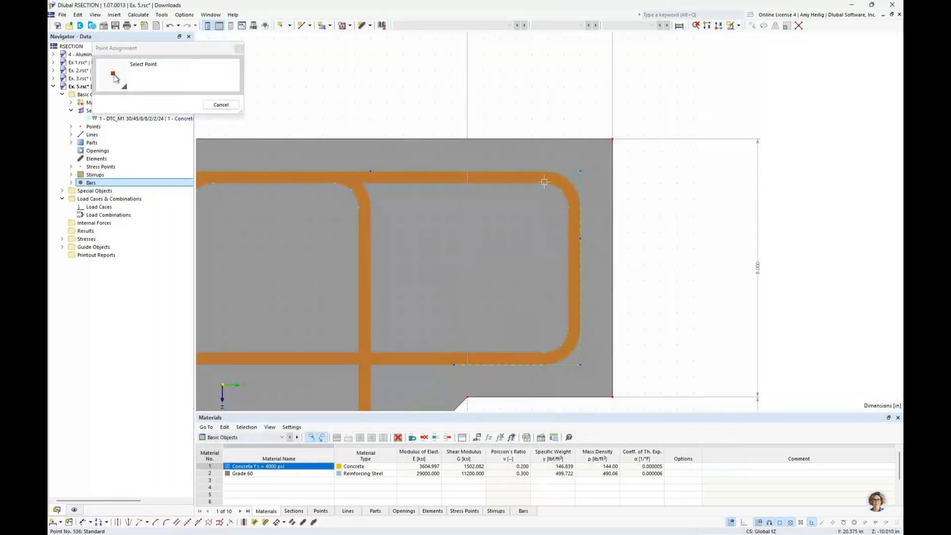
{"action": "left_click", "coordinate": [544, 182]}
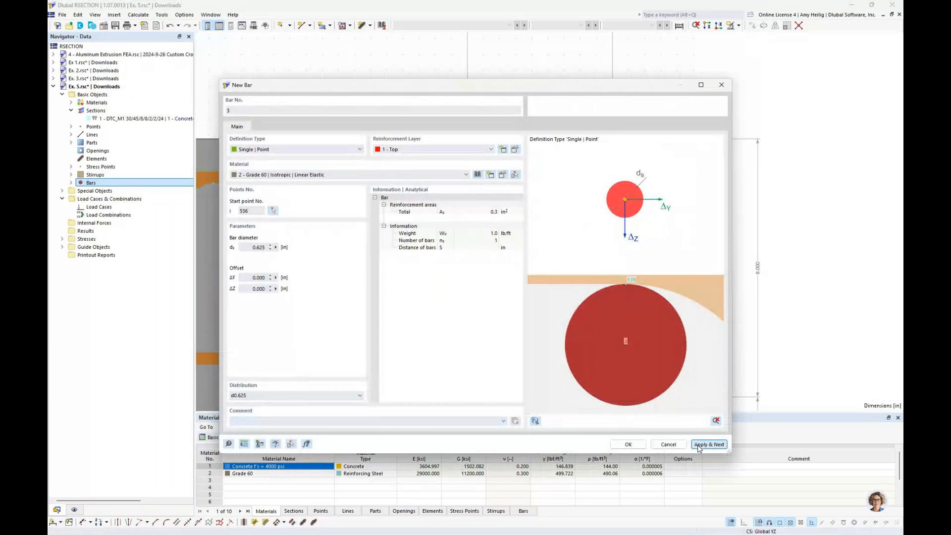
{"action": "left_click", "coordinate": [708, 444]}
Place the fourth 0.625 in bar at the flange stirrup's lower-right inside corner and finish adding single bars.
{"action": "left_click", "coordinate": [273, 210]}
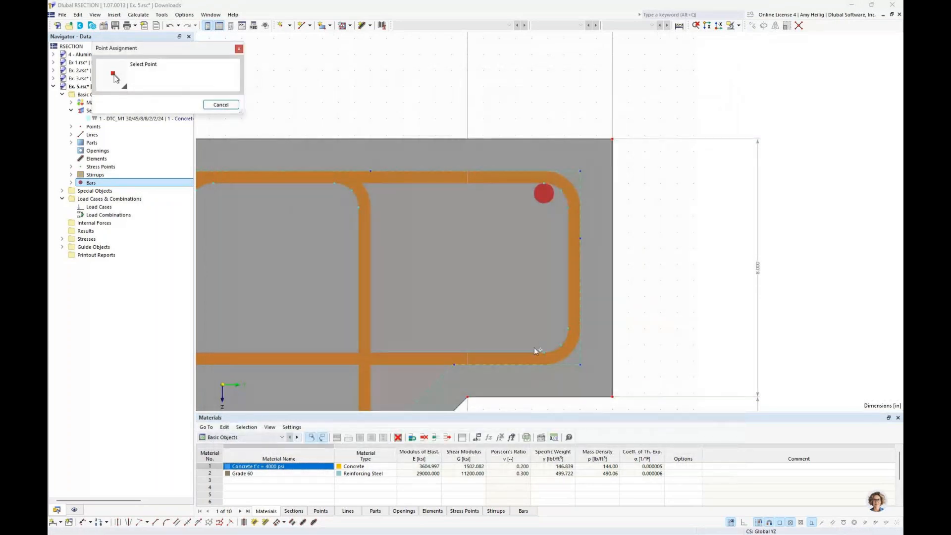
{"action": "left_click", "coordinate": [543, 352]}
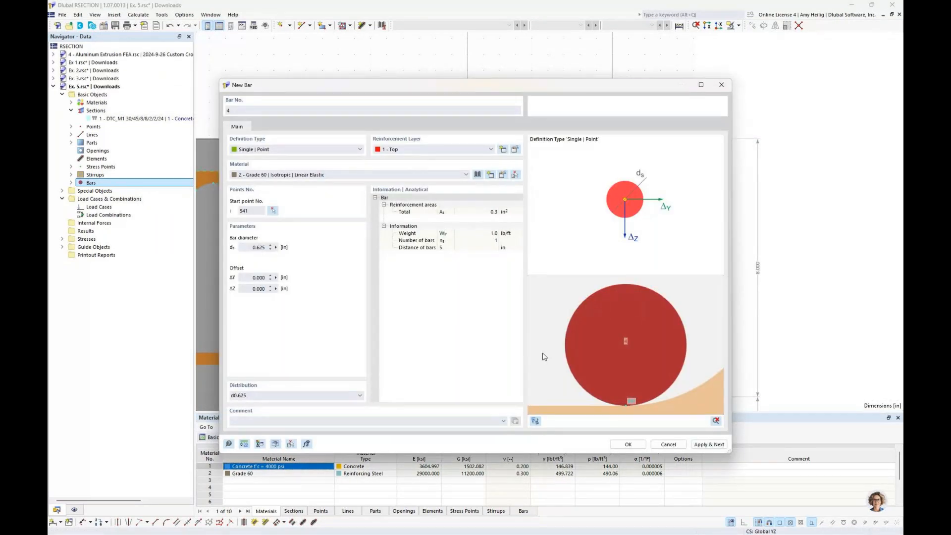
{"action": "left_click", "coordinate": [628, 444]}
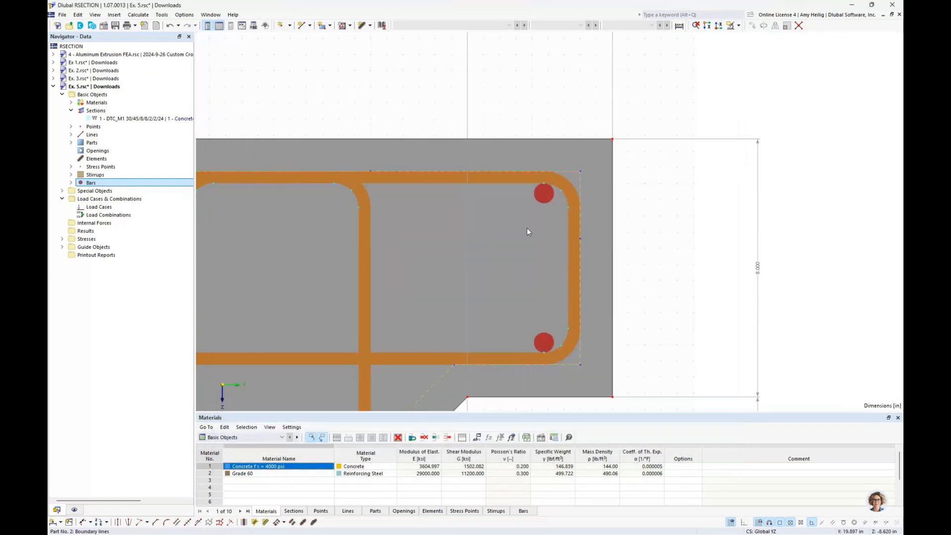
{"action": "scroll", "coordinate": [528, 231], "scroll_direction": "down", "scroll_amount": 4}
{"action": "middle_click_drag", "start_coordinate": [350, 256], "coordinate": [566, 219]}
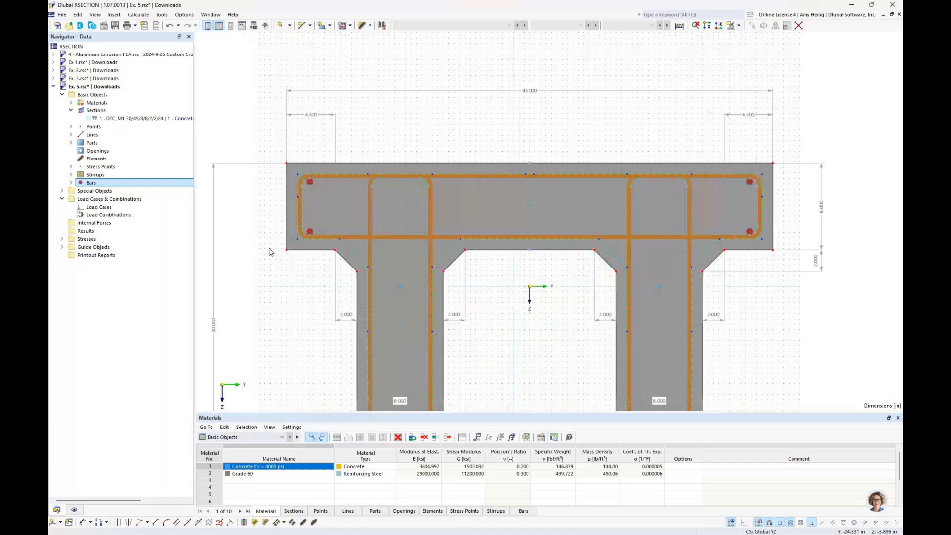
Start another new bar in the Top layer and set its definition type to Multi | Uniform.
{"action": "left_click", "coordinate": [72, 183]}
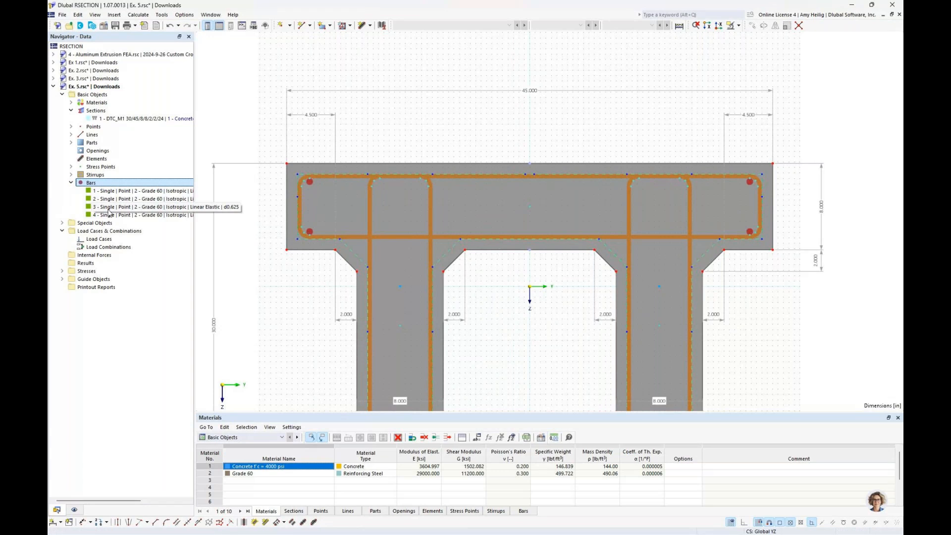
{"action": "right_click", "coordinate": [93, 183]}
{"action": "left_click", "coordinate": [124, 201]}
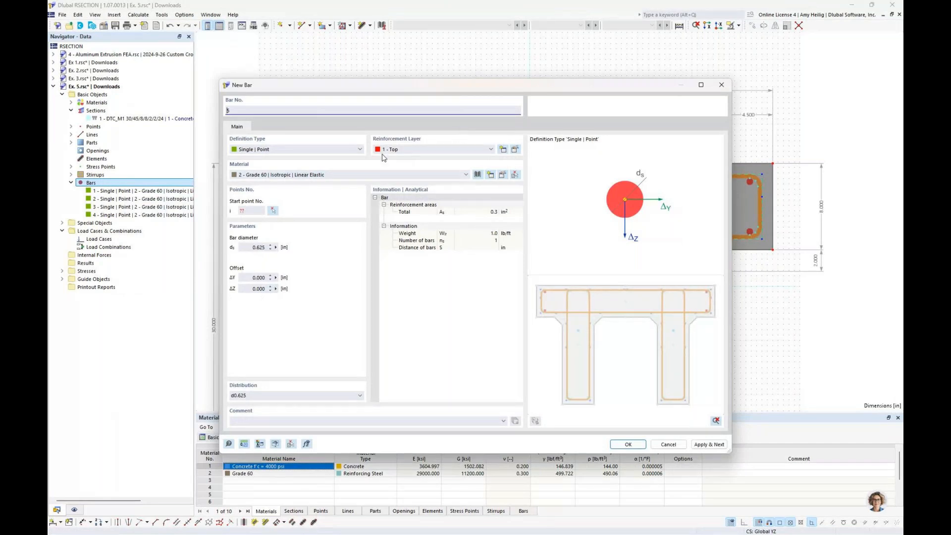
{"action": "left_click", "coordinate": [297, 149]}
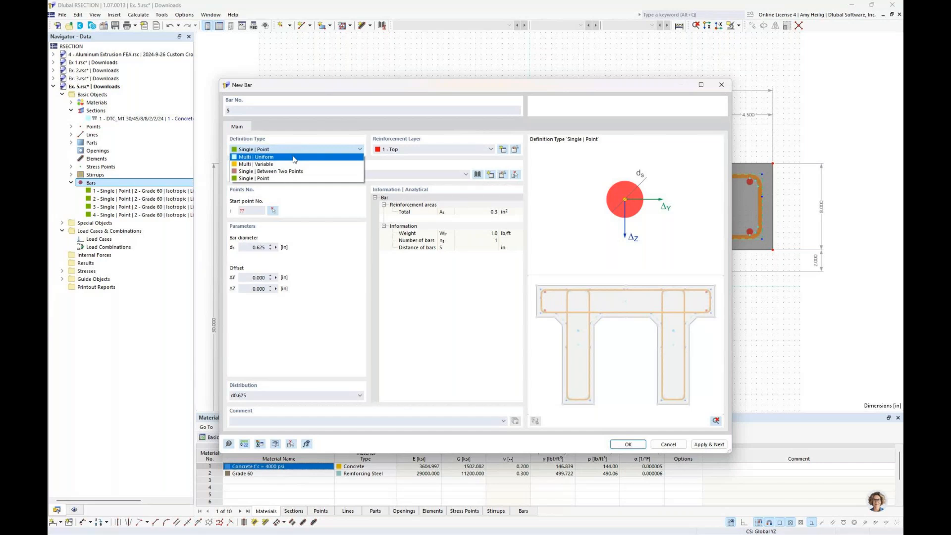
{"action": "left_click", "coordinate": [294, 157]}
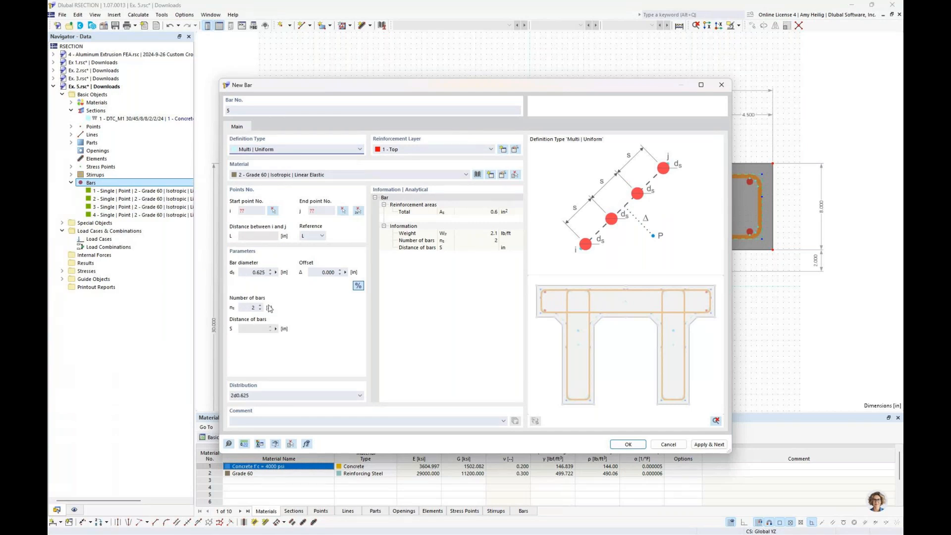
Place the two uniform bars between the upper inside corner points 545 and 546 of the left web stirrup.
{"action": "left_click", "coordinate": [360, 214]}
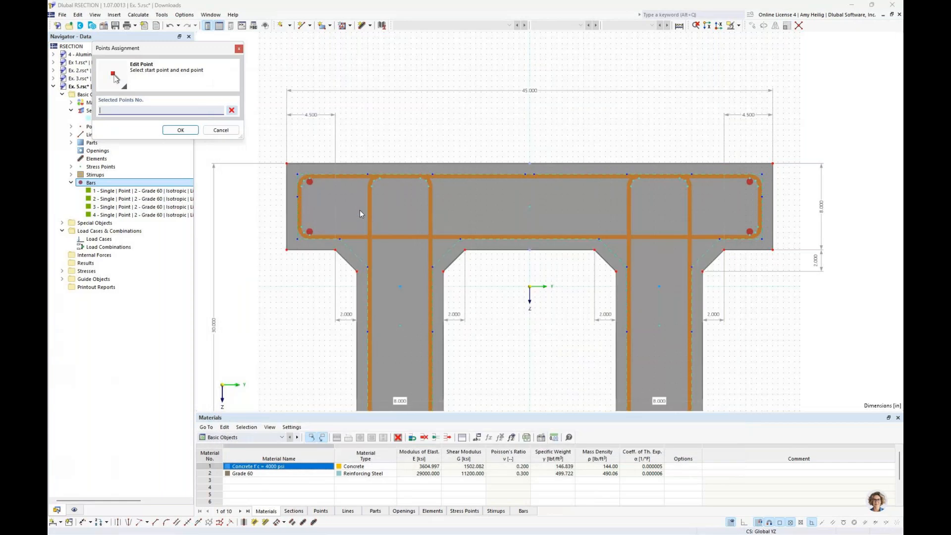
{"action": "scroll", "coordinate": [379, 177], "scroll_direction": "up", "scroll_amount": 4}
{"action": "left_click", "coordinate": [381, 169]}
{"action": "left_click", "coordinate": [501, 170]}
{"action": "scroll", "coordinate": [648, 361], "scroll_direction": "down", "scroll_amount": 5}
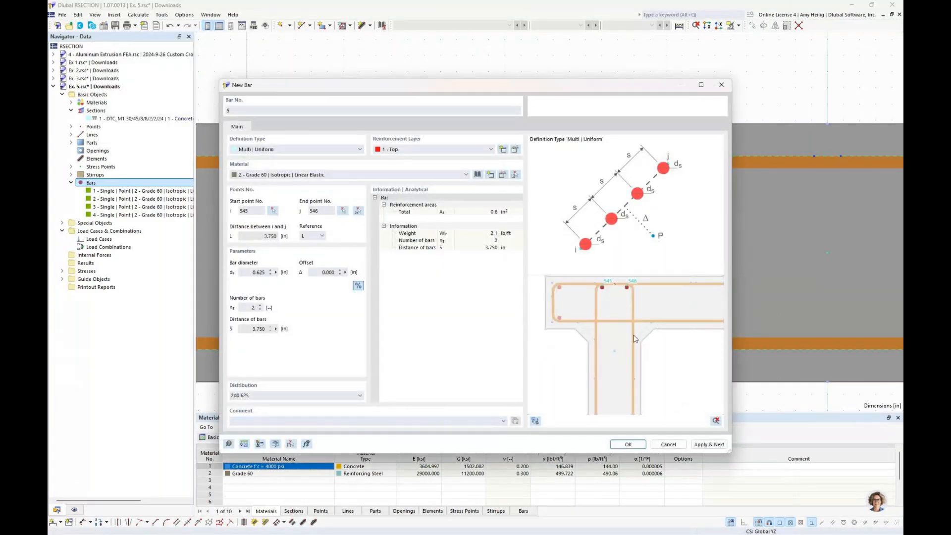
{"action": "left_click", "coordinate": [627, 445]}
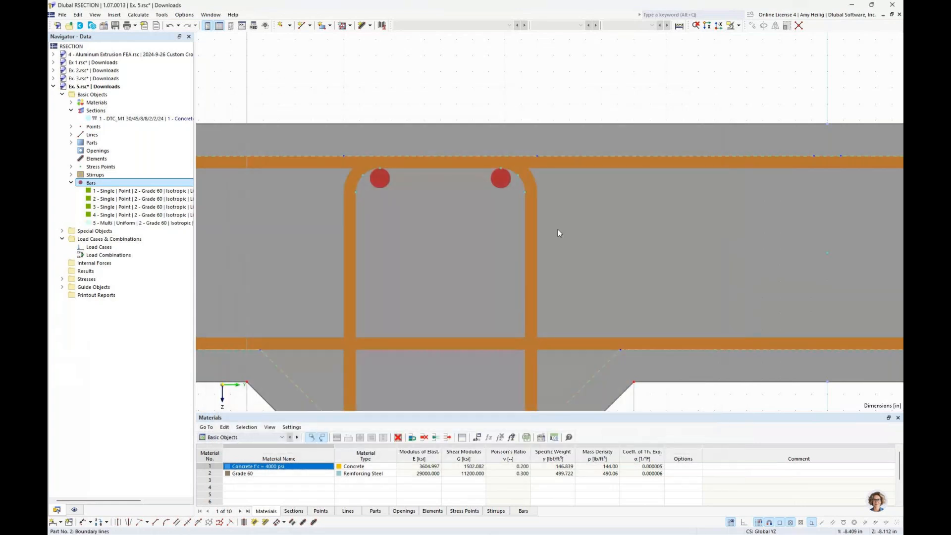
{"action": "mouse_move", "coordinate": [612, 303]}
{"action": "middle_mouse_down"}
{"action": "mouse_move", "coordinate": [554, 233]}
{"action": "mouse_move", "coordinate": [512, 215]}
{"action": "middle_mouse_up"}
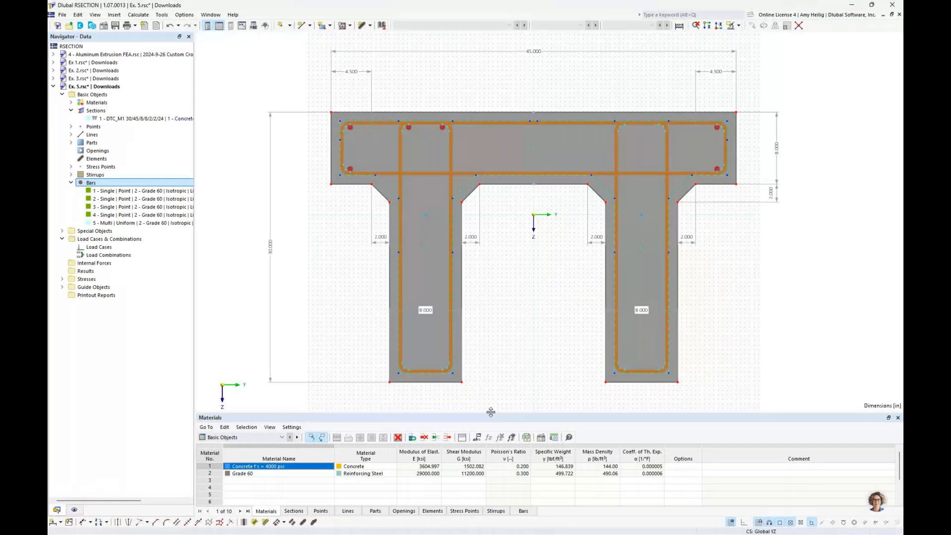
Duplicate the Multi | Uniform bar entry of the left web into row 6 of the Bars table.
{"action": "left_click_drag", "start_coordinate": [491, 412], "coordinate": [496, 384]}
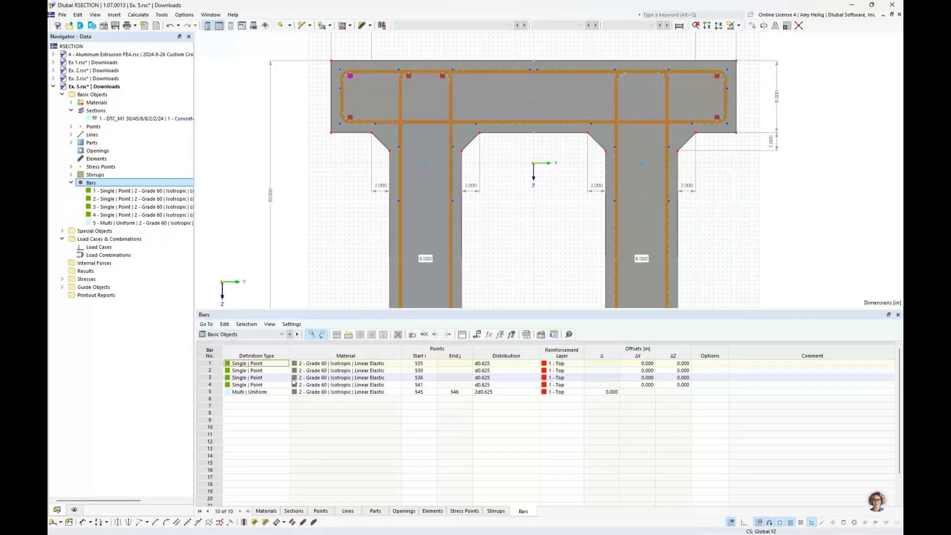
{"action": "right_click", "coordinate": [225, 393]}
{"action": "left_click", "coordinate": [235, 398]}
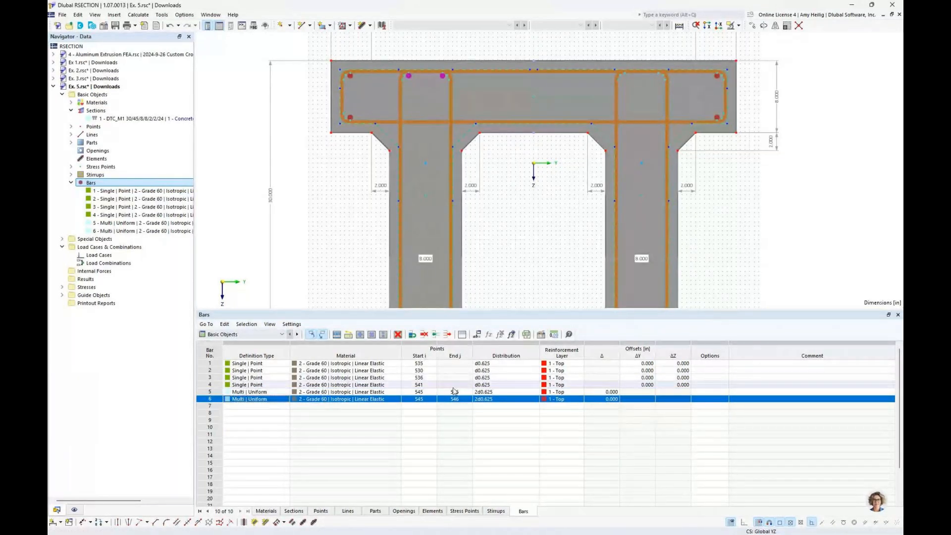
Reassign the duplicated bar pair to start point 558 and end point 559 at the top of the right web stirrup.
{"action": "left_click", "coordinate": [421, 398]}
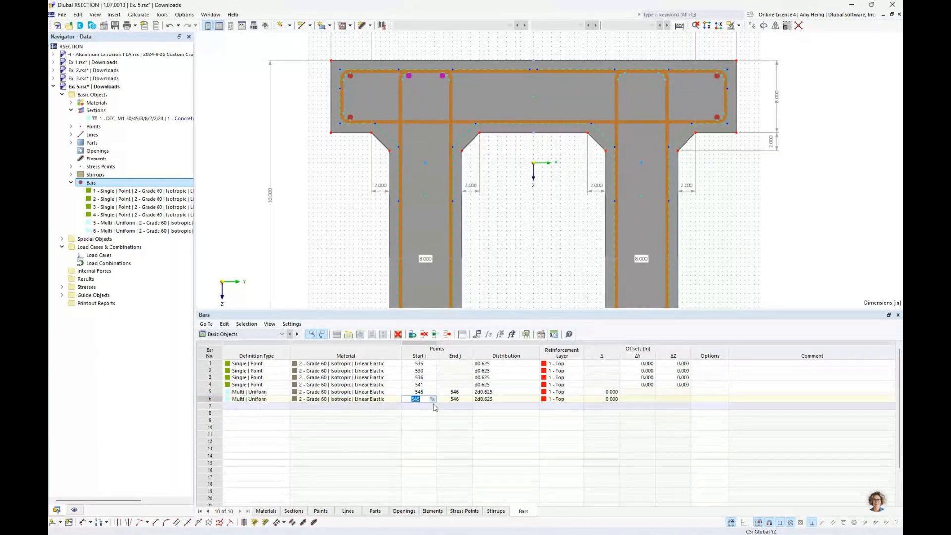
{"action": "left_click", "coordinate": [432, 399]}
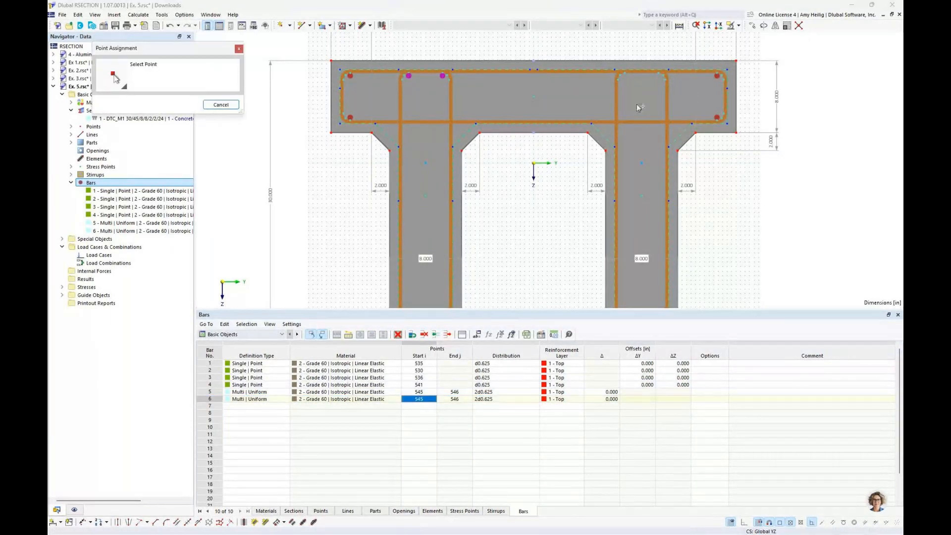
{"action": "left_click", "coordinate": [624, 75]}
{"action": "left_click", "coordinate": [454, 398]}
{"action": "left_click", "coordinate": [468, 399]}
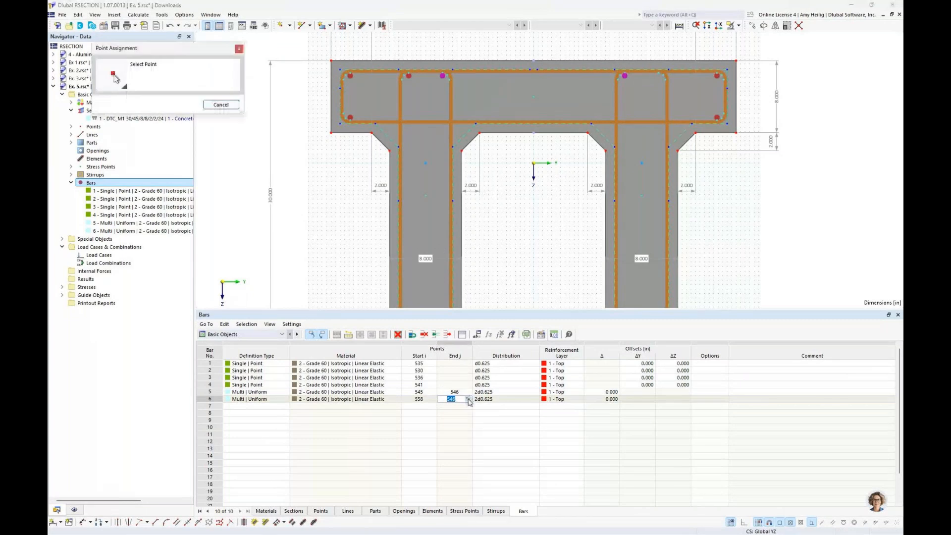
{"action": "left_click", "coordinate": [658, 76]}
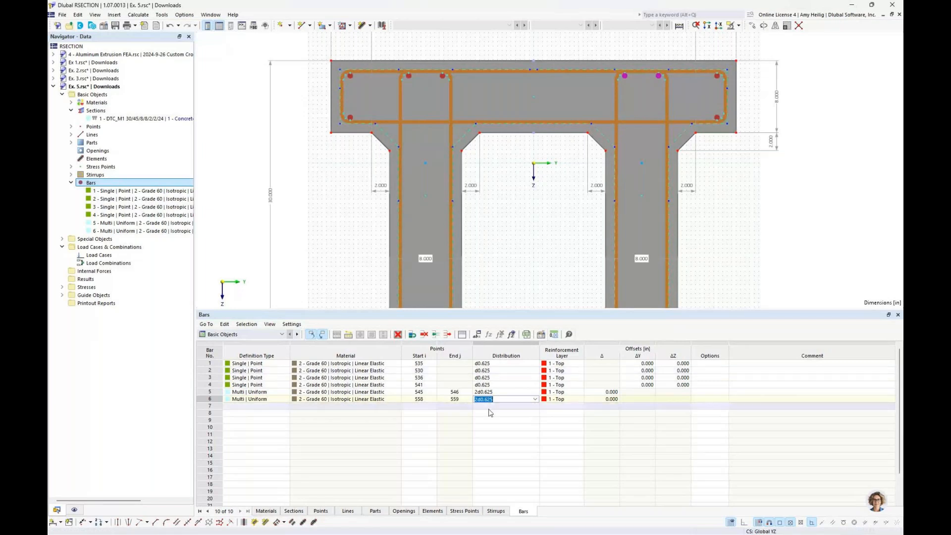
{"action": "left_click_drag", "start_coordinate": [509, 309], "coordinate": [468, 429]}
{"action": "middle_click_drag", "start_coordinate": [541, 290], "coordinate": [510, 295]}
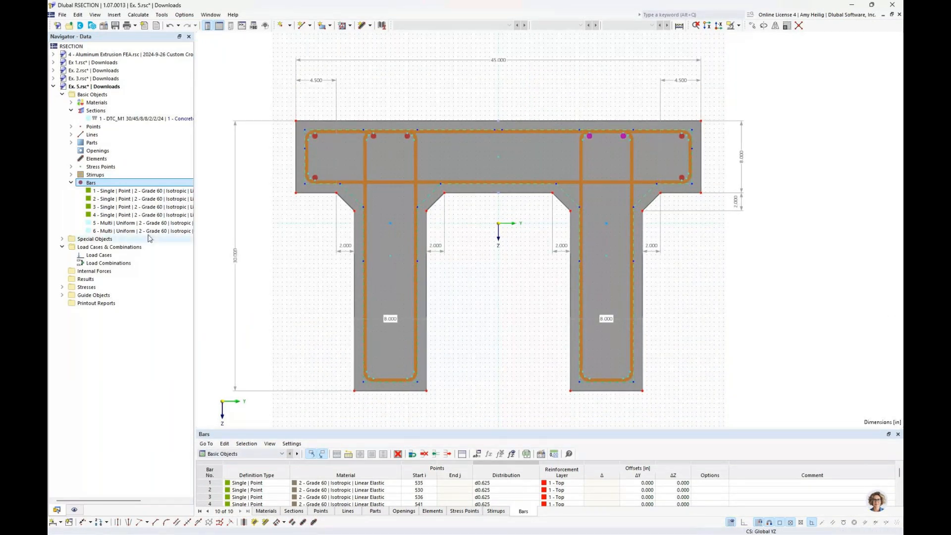
Start a new Multi | Variable bar definition in the Top layer with 5 bars.
{"action": "right_click", "coordinate": [113, 184]}
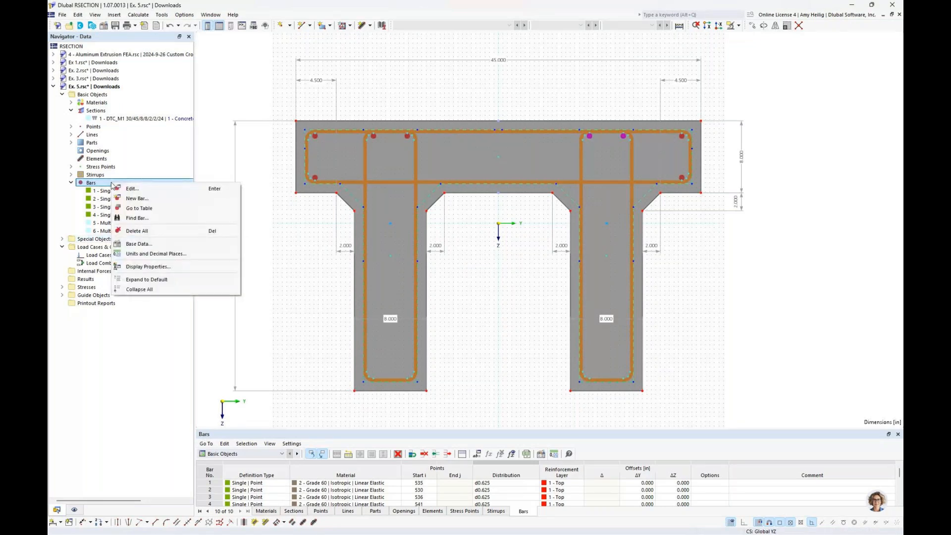
{"action": "left_click", "coordinate": [133, 199]}
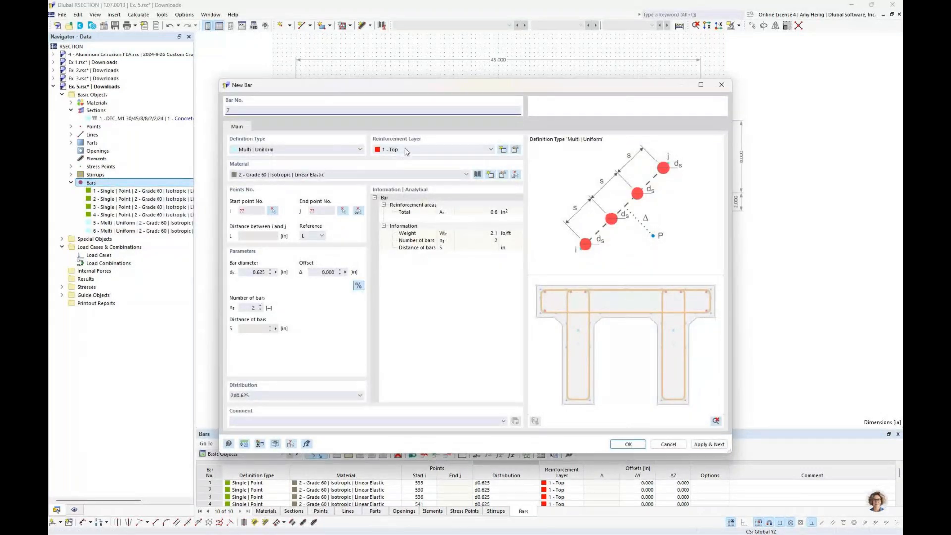
{"action": "left_click", "coordinate": [298, 151]}
{"action": "left_click", "coordinate": [292, 169]}
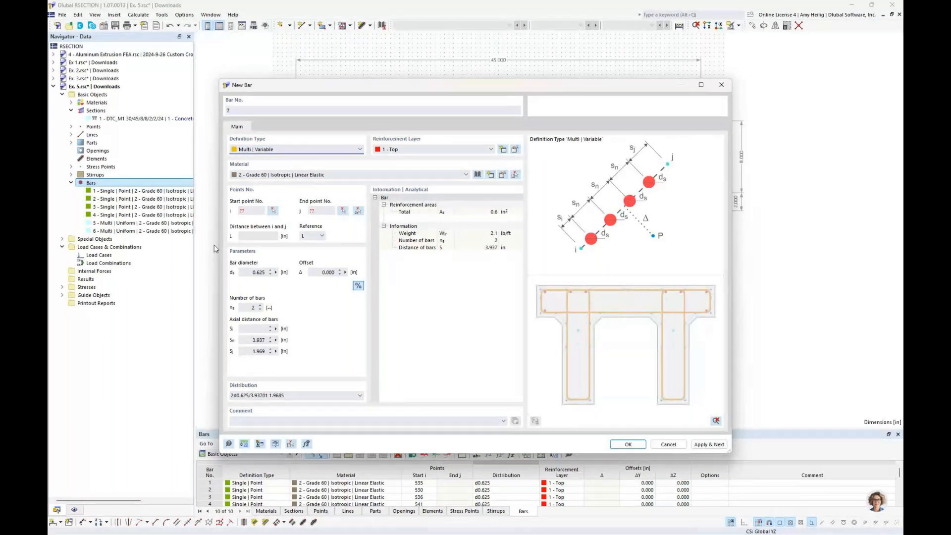
{"action": "double_click", "coordinate": [252, 307]}
{"action": "type", "text": "5"}
Assign the variable bar row to start point 546 and end point 558, spanning the flange between the two web stirrups.
{"action": "left_click", "coordinate": [359, 210]}
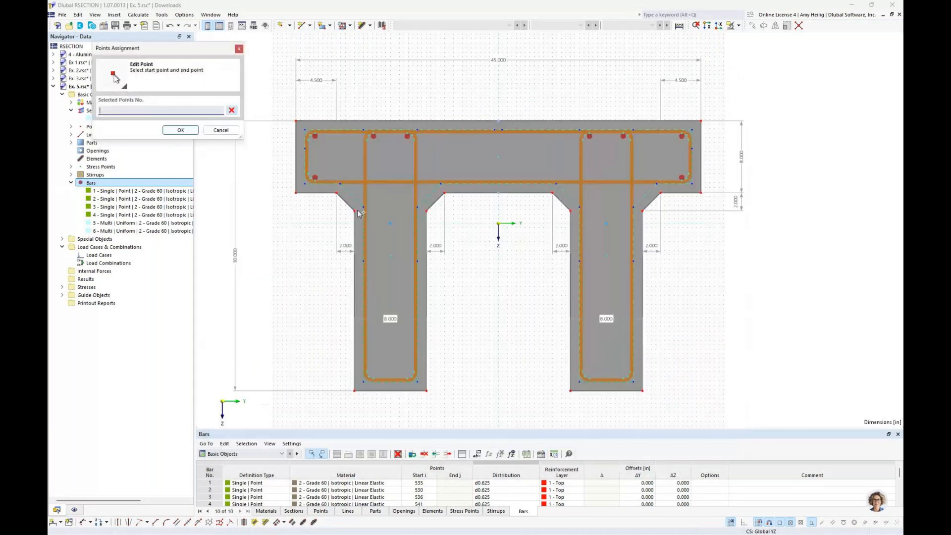
{"action": "scroll", "coordinate": [443, 141], "scroll_direction": "up", "scroll_amount": 3}
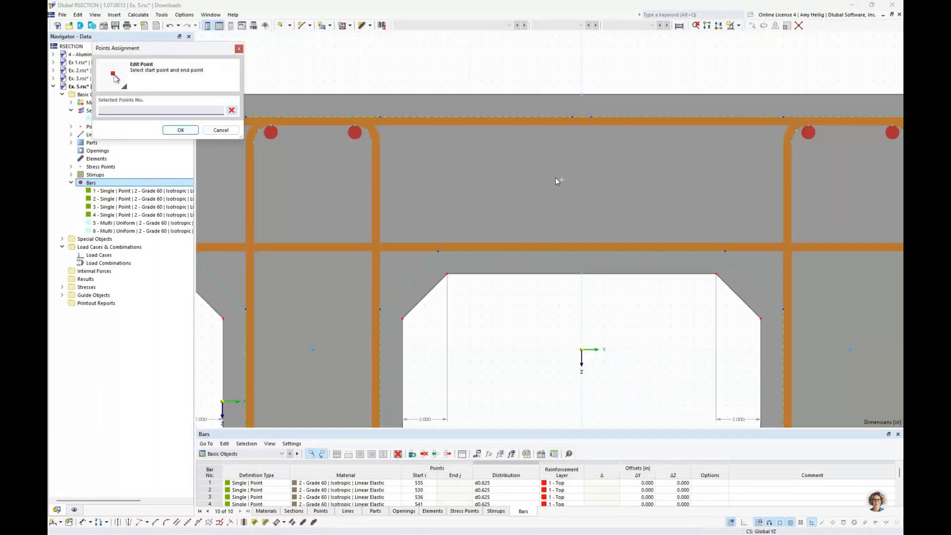
{"action": "middle_click_drag", "start_coordinate": [554, 180], "coordinate": [504, 204]}
{"action": "left_click", "coordinate": [303, 149]}
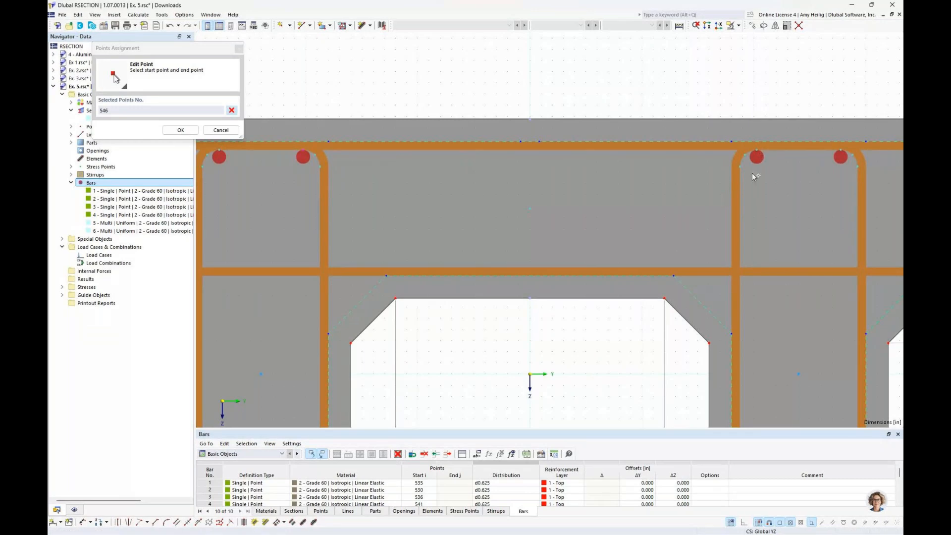
{"action": "left_click", "coordinate": [756, 150]}
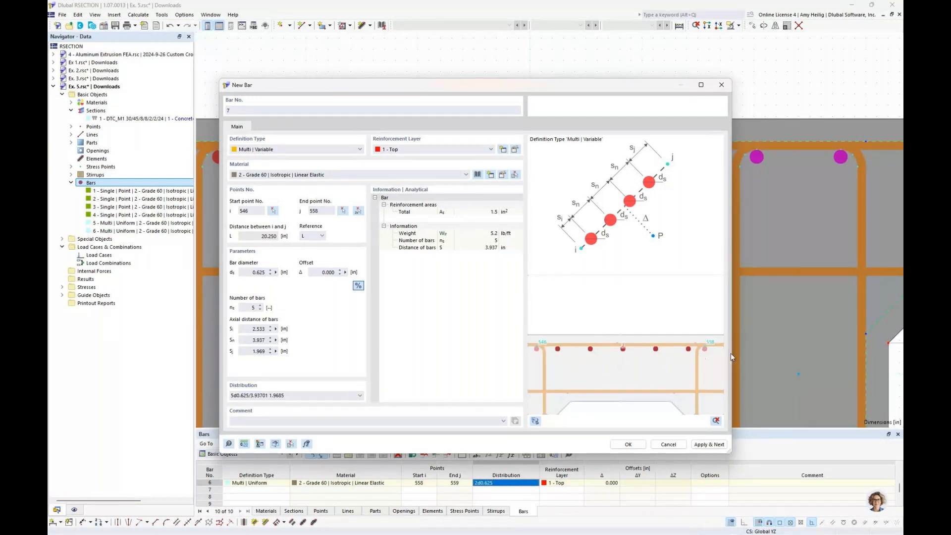
Set the variable flange row to 4 bars with axial distances of 1.5 in at the start and 5.75 in between bars, and create it.
{"action": "left_click_drag", "start_coordinate": [247, 330], "coordinate": [307, 335]}
{"action": "left_click", "coordinate": [260, 309]}
{"action": "key", "text": "Tab"}
{"action": "type", "text": "1.5"}
{"action": "key", "text": "Tab"}
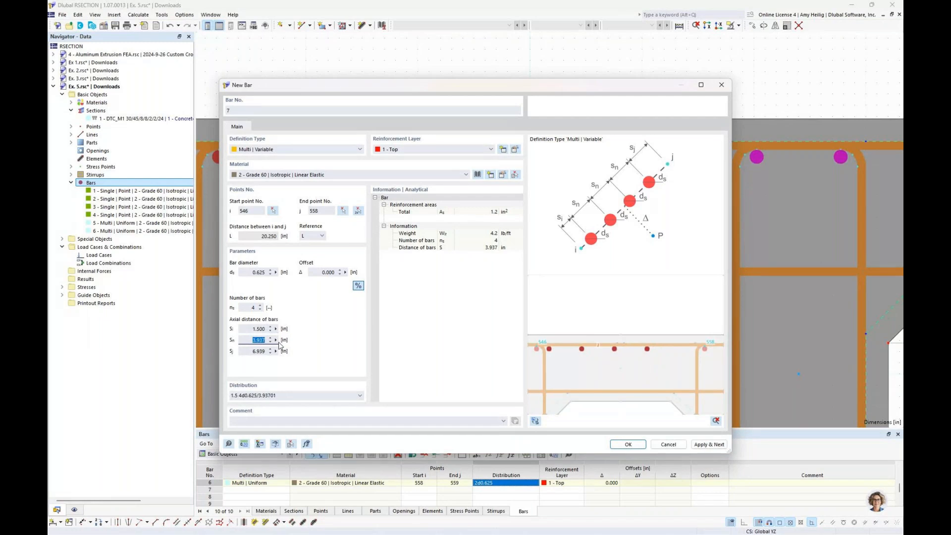
{"action": "type", "text": "5.75"}
{"action": "key", "text": "Tab"}
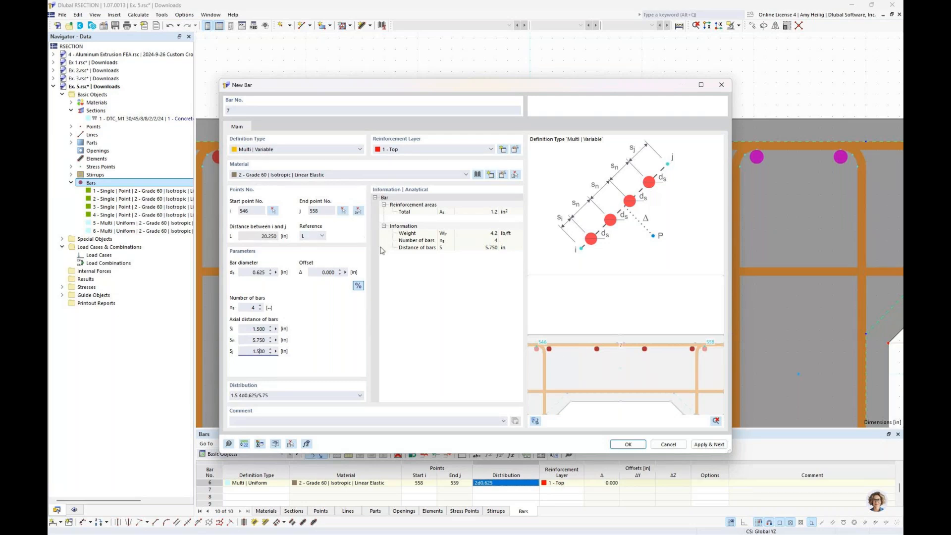
{"action": "scroll", "coordinate": [651, 364], "scroll_direction": "down", "scroll_amount": 1}
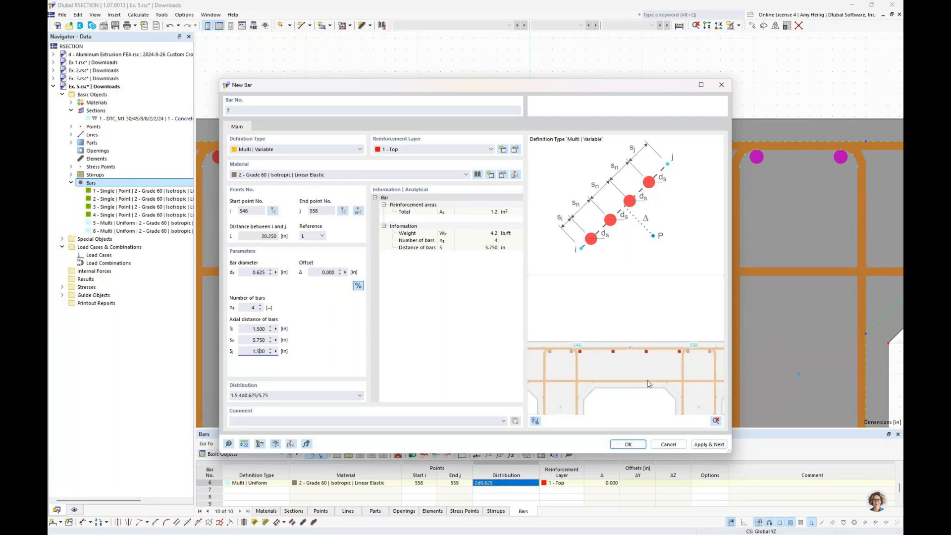
{"action": "left_click", "coordinate": [628, 444]}
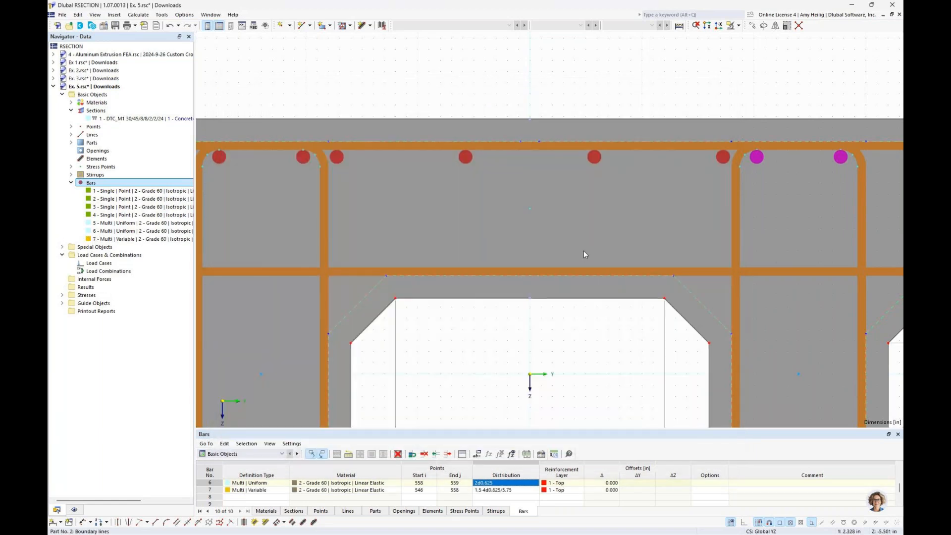
Start a new bar definition in the Bottom layer with the Multi | Uniform definition type.
{"action": "scroll", "coordinate": [583, 251], "scroll_direction": "down", "scroll_amount": 3}
{"action": "middle_click_drag", "start_coordinate": [584, 251], "coordinate": [561, 267]}
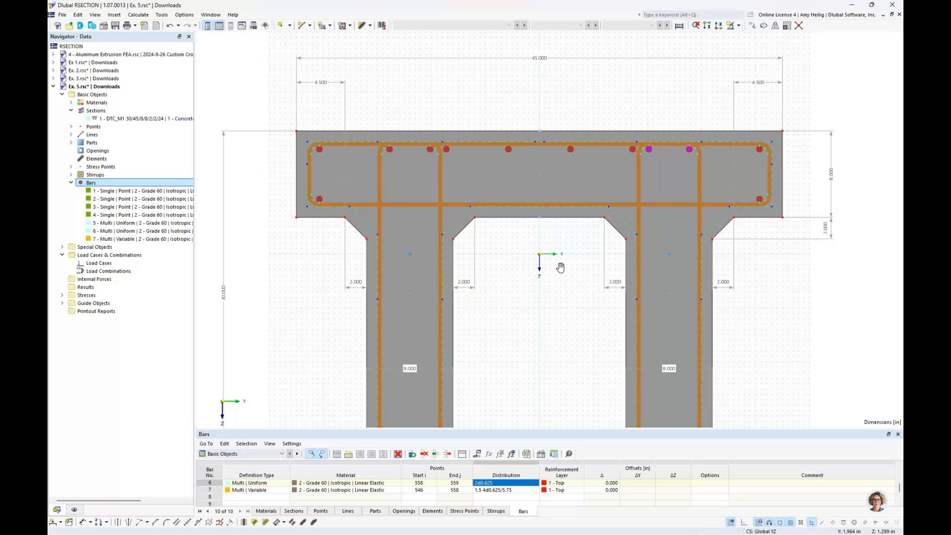
{"action": "scroll", "coordinate": [555, 266], "scroll_direction": "down", "scroll_amount": 1}
{"action": "middle_click_drag", "start_coordinate": [542, 263], "coordinate": [535, 354]}
{"action": "scroll", "coordinate": [535, 354], "scroll_direction": "up", "scroll_amount": 2}
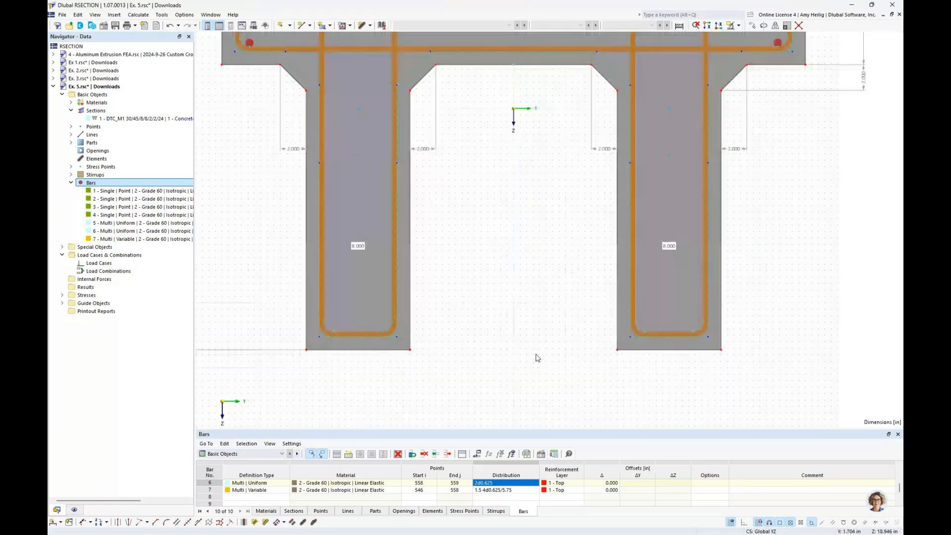
{"action": "right_click", "coordinate": [107, 182]}
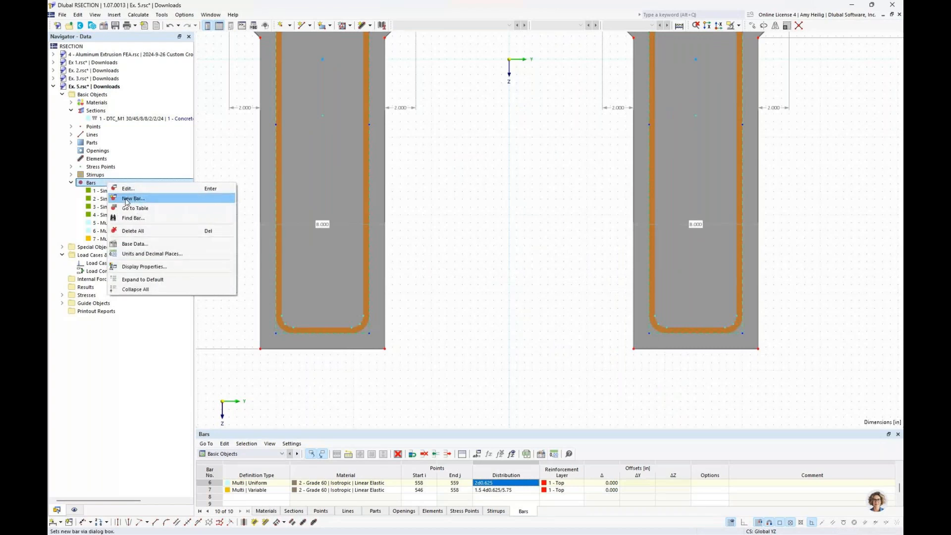
{"action": "left_click", "coordinate": [127, 198]}
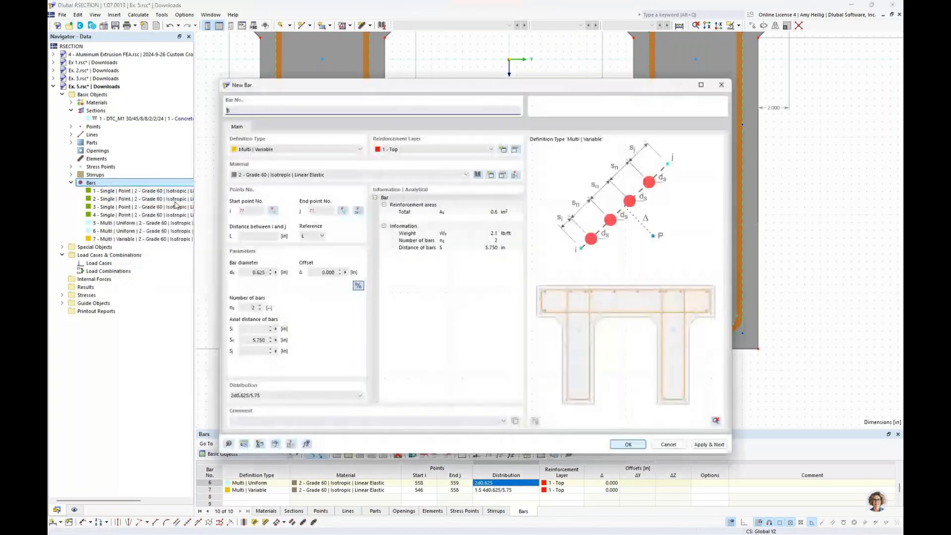
{"action": "left_click", "coordinate": [427, 148]}
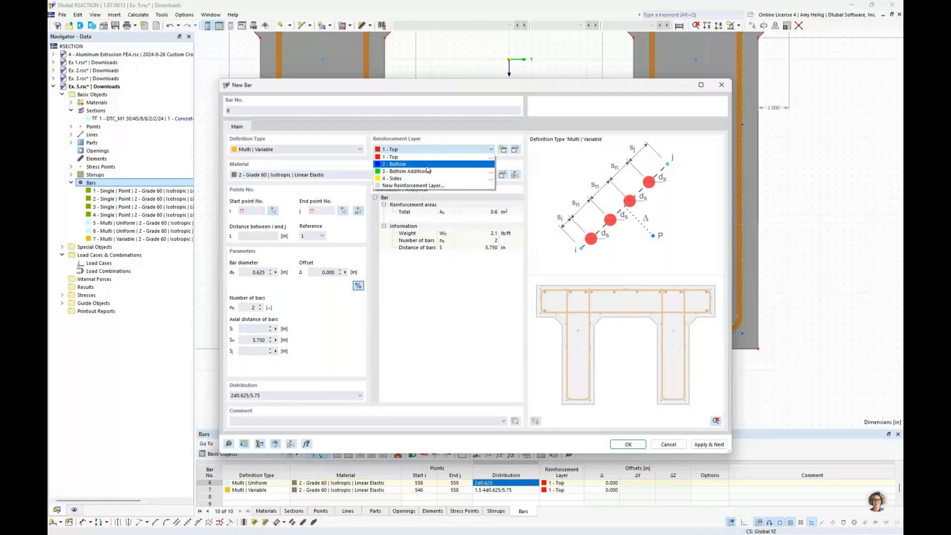
{"action": "left_click", "coordinate": [415, 165]}
{"action": "left_click", "coordinate": [340, 150]}
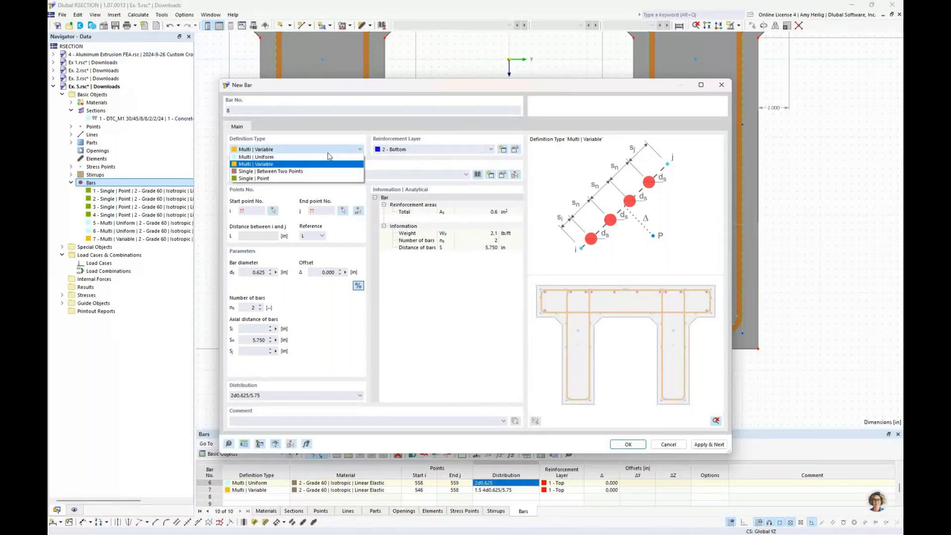
{"action": "left_click", "coordinate": [320, 157]}
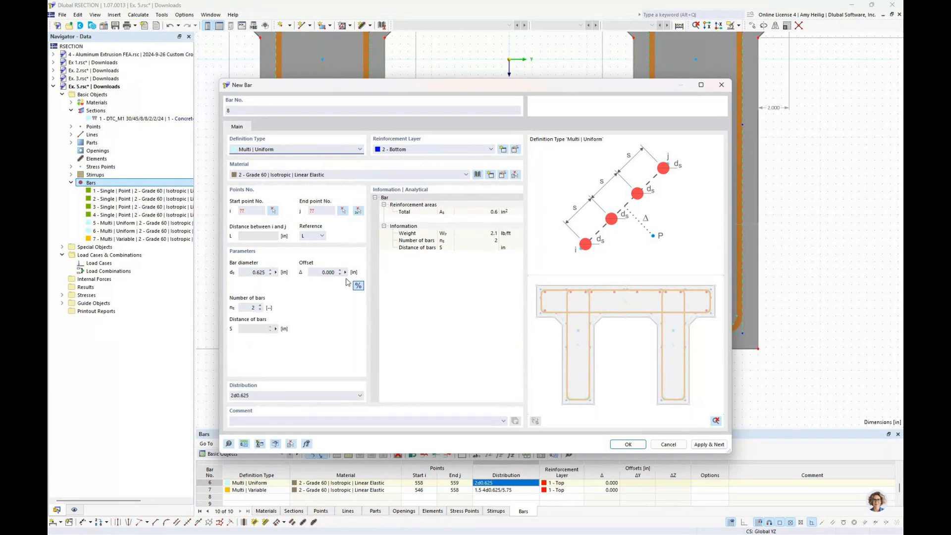
Assign the bottom bar pair to start point 552 and end point 551 at the left web stirrup's base, and apply it.
{"action": "left_click", "coordinate": [358, 211]}
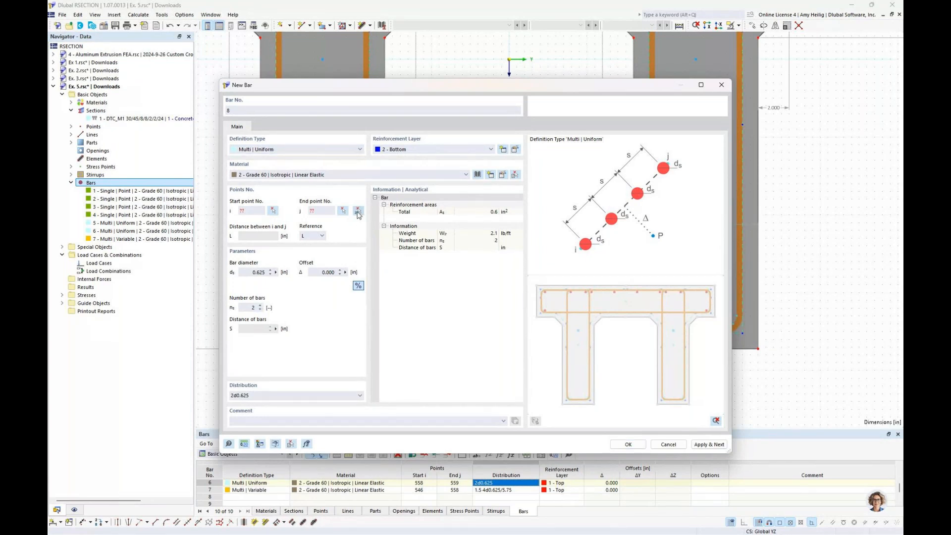
{"action": "scroll", "coordinate": [282, 336], "scroll_direction": "up", "scroll_amount": 4}
{"action": "left_click", "coordinate": [300, 325]}
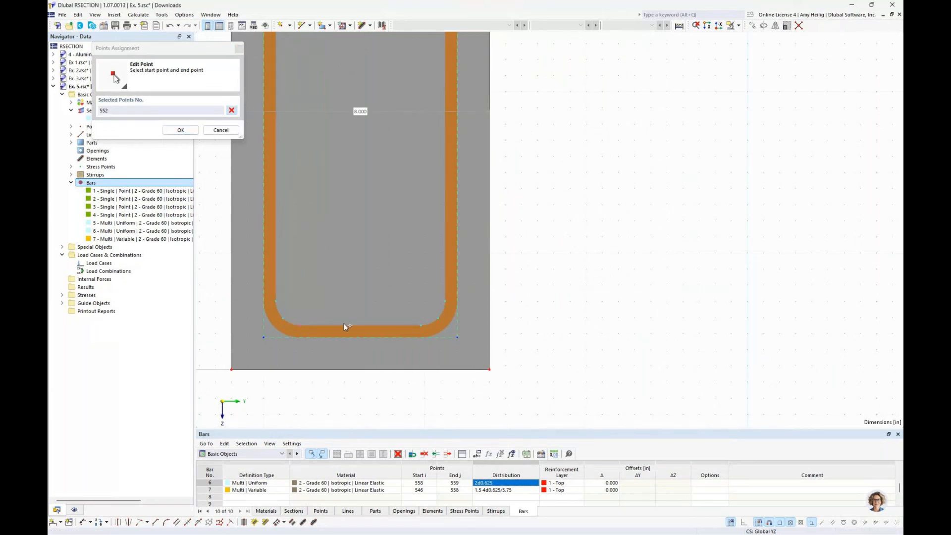
{"action": "left_click", "coordinate": [423, 326]}
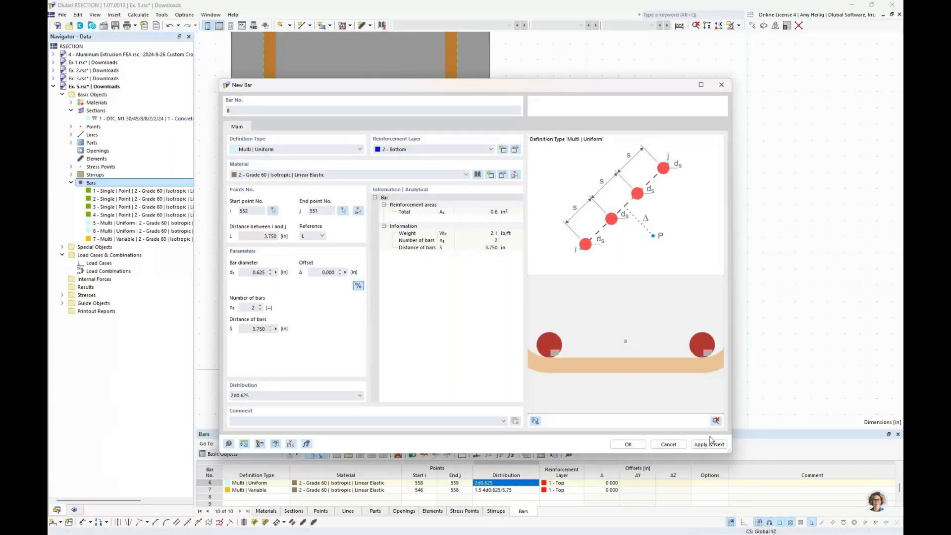
{"action": "left_click", "coordinate": [708, 444]}
Create a matching bottom bar pair in the right web stirrup from start point 565 to end point 564.
{"action": "left_click", "coordinate": [358, 211]}
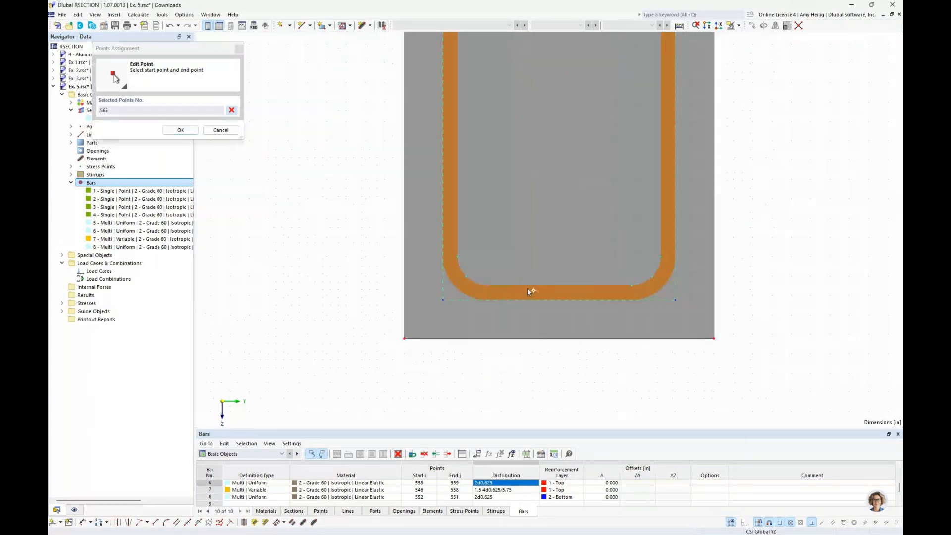
{"action": "left_click", "coordinate": [528, 289]}
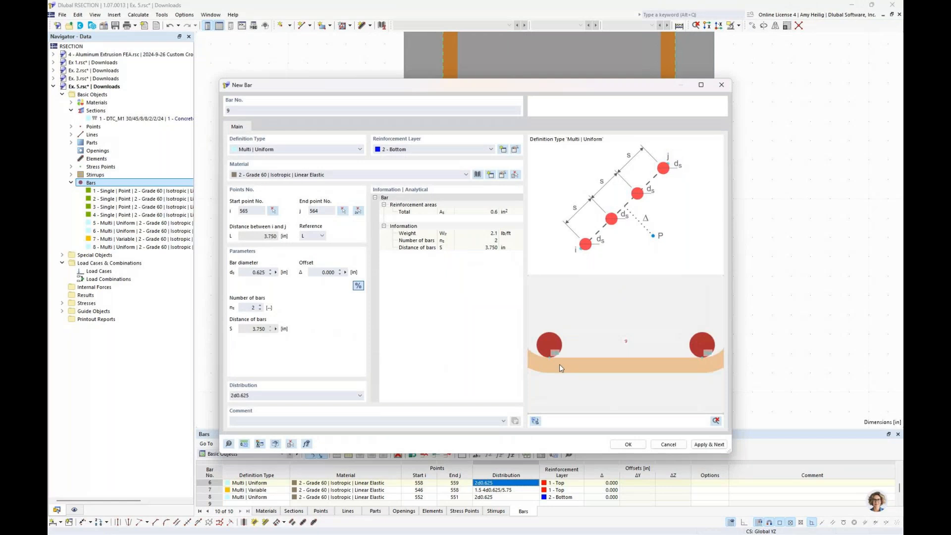
{"action": "key", "text": "Return"}
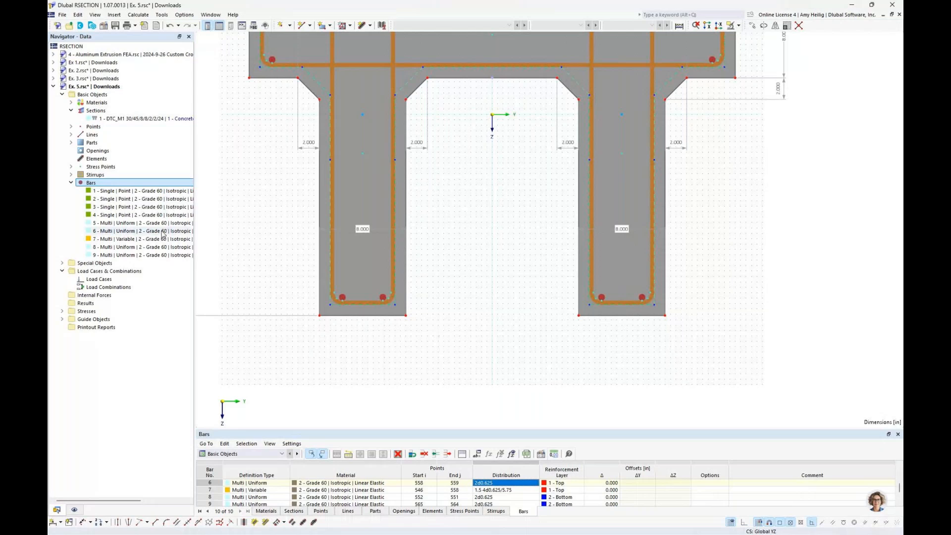
Start a new Multi | Uniform bar definition in the Bottom Additional layer with 3 bars.
{"action": "right_click", "coordinate": [97, 182]}
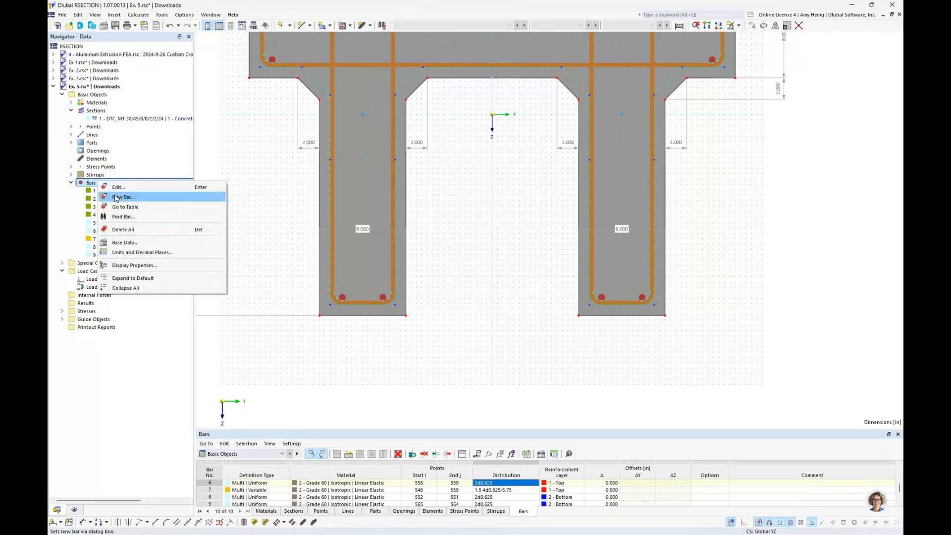
{"action": "left_click", "coordinate": [119, 198]}
{"action": "left_click", "coordinate": [416, 150]}
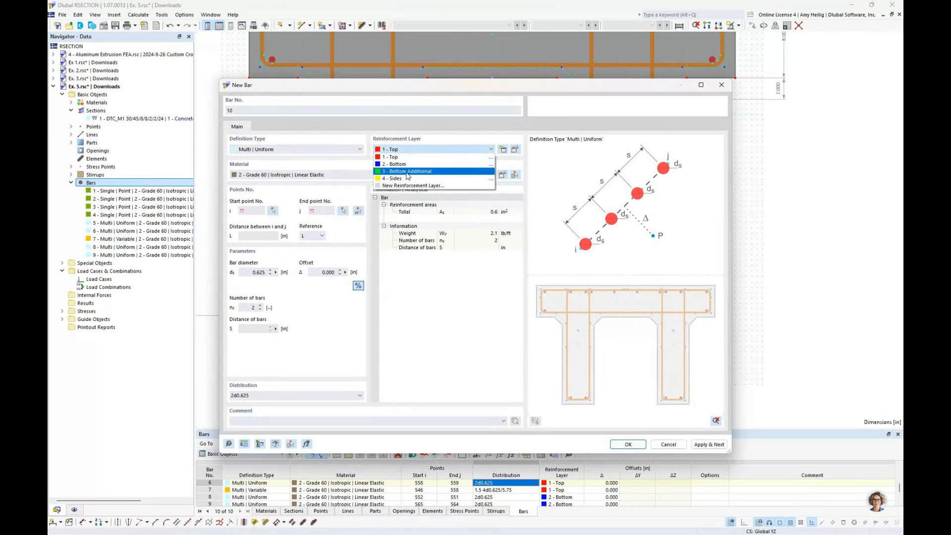
{"action": "left_click", "coordinate": [407, 172]}
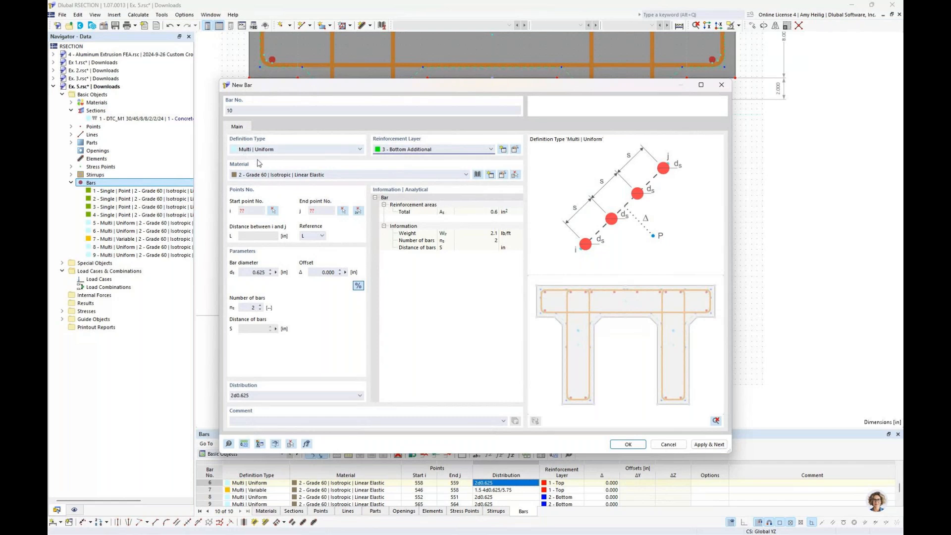
{"action": "left_click", "coordinate": [260, 305]}
Assign the three-bar row to start point 554 and end point 549 above the left web's bottom corners.
{"action": "left_click", "coordinate": [358, 211]}
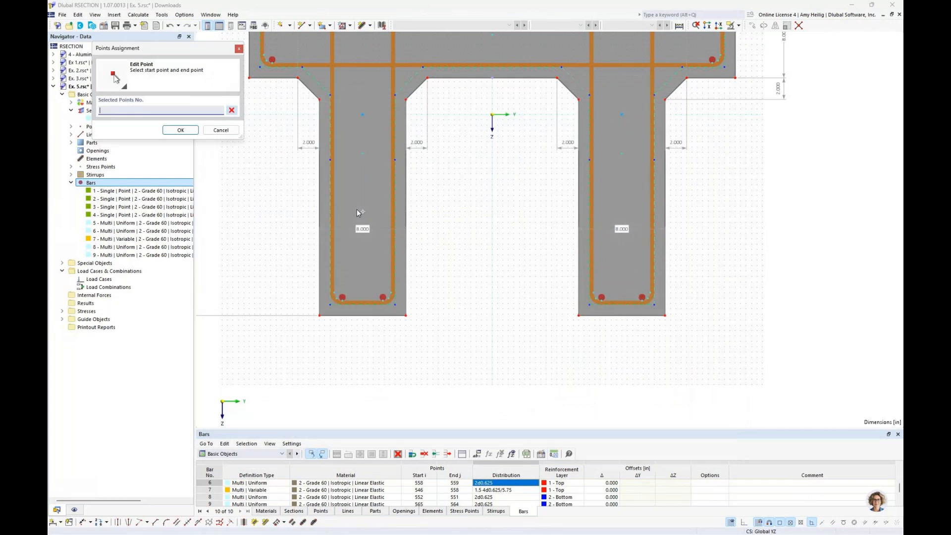
{"action": "scroll", "coordinate": [323, 275], "scroll_direction": "up", "scroll_amount": 5}
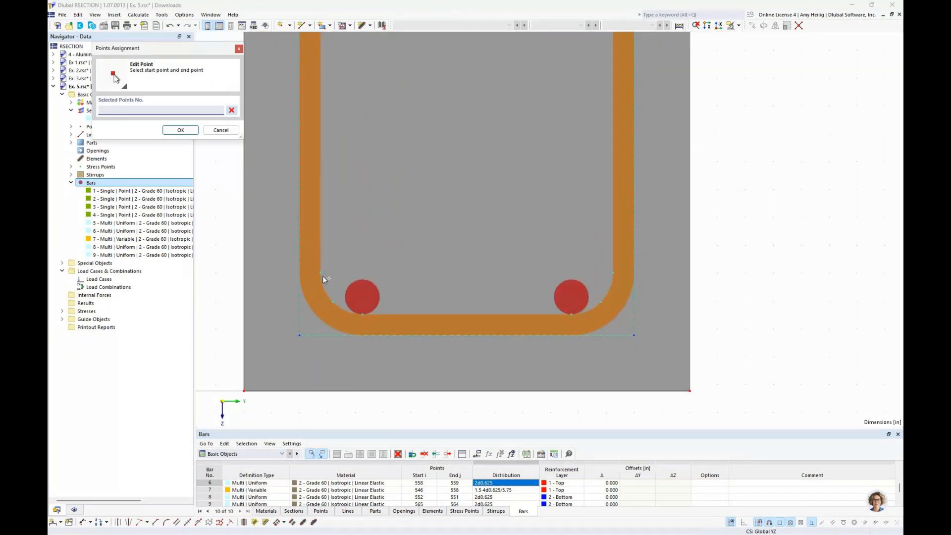
{"action": "left_click", "coordinate": [320, 272]}
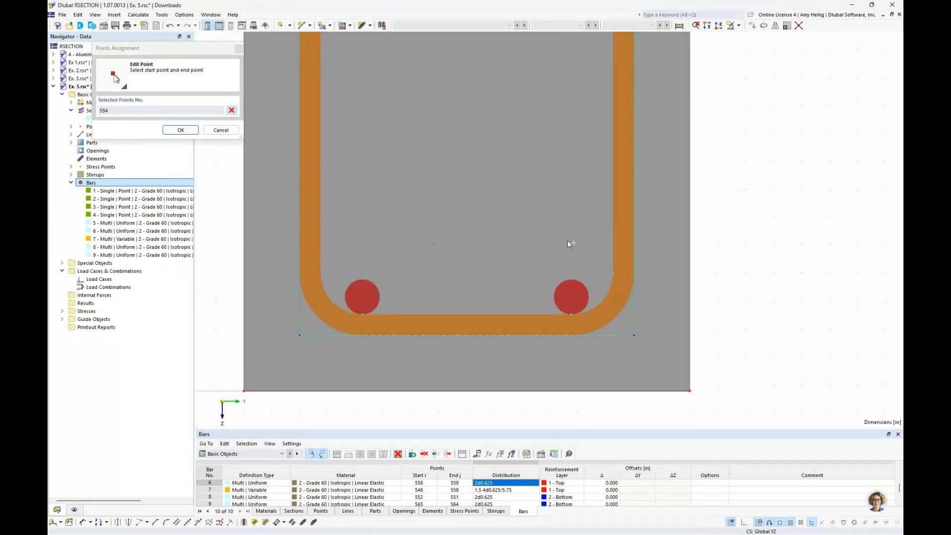
{"action": "left_click", "coordinate": [613, 272]}
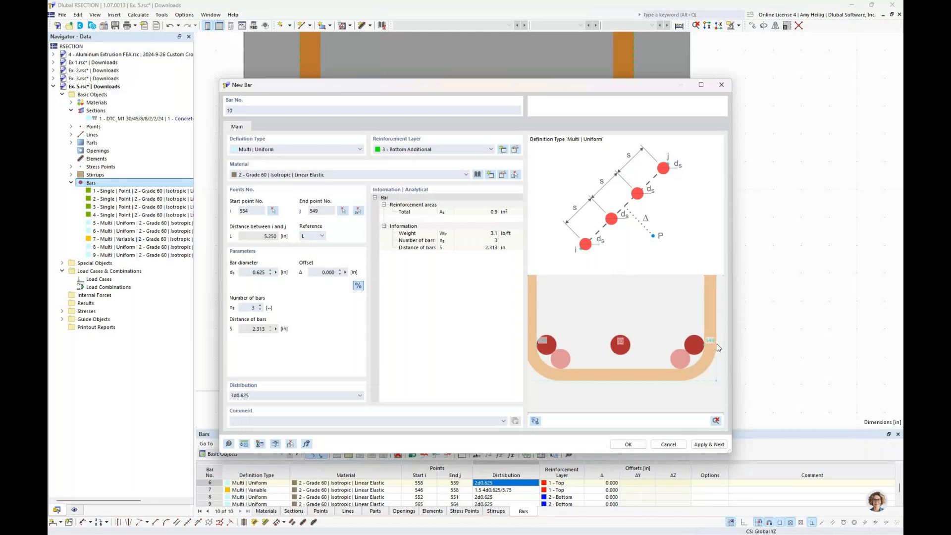
Offset the left web's additional bar row by 1 in and apply it.
{"action": "scroll", "coordinate": [651, 353], "scroll_direction": "down", "scroll_amount": 1}
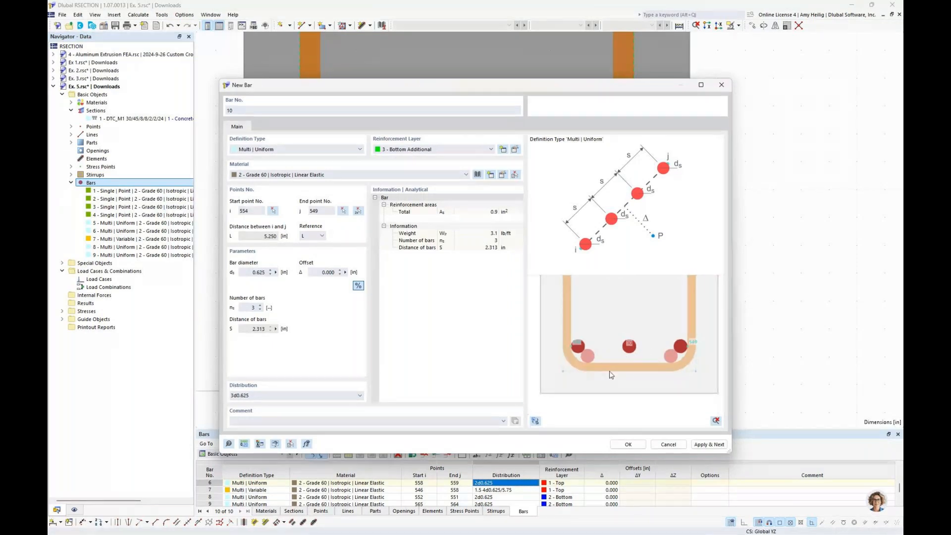
{"action": "scroll", "coordinate": [599, 360], "scroll_direction": "up", "scroll_amount": 2}
{"action": "middle_click_drag", "start_coordinate": [619, 362], "coordinate": [590, 371]}
{"action": "left_click", "coordinate": [327, 272]}
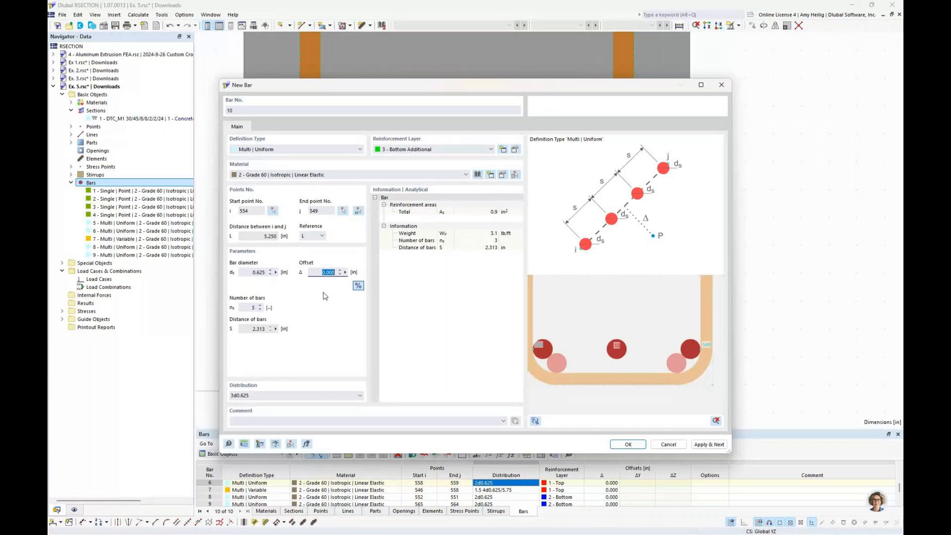
{"action": "type", "text": "1"}
{"action": "key", "text": "Tab"}
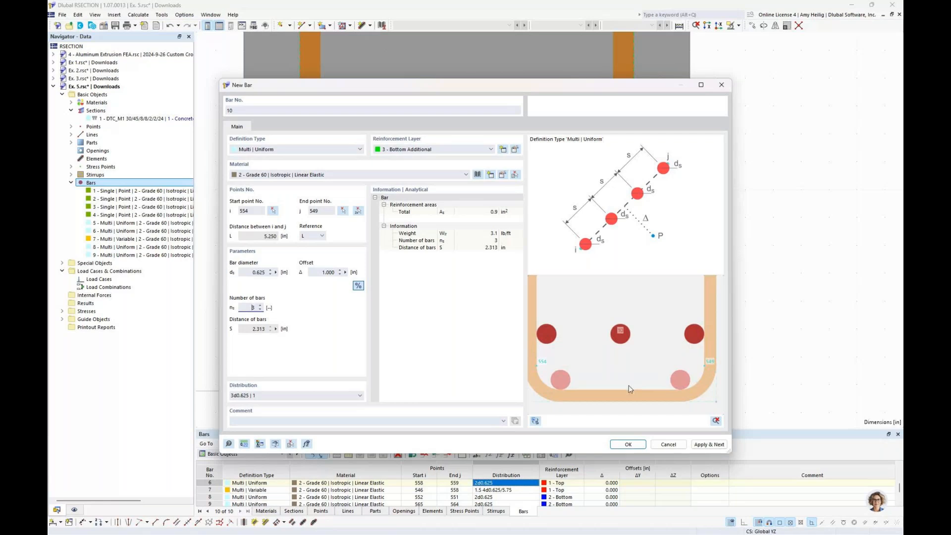
{"action": "scroll", "coordinate": [626, 367], "scroll_direction": "down", "scroll_amount": 3}
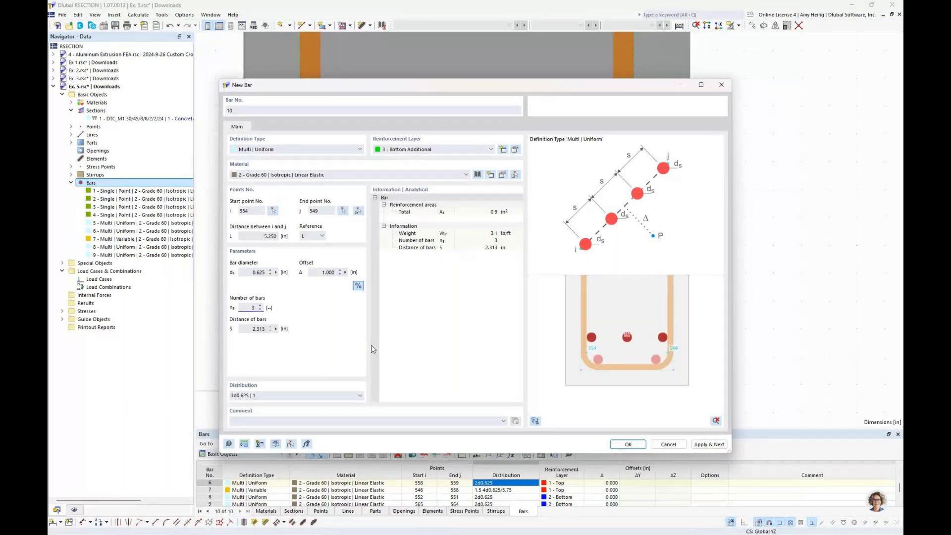
{"action": "left_click", "coordinate": [705, 445]}
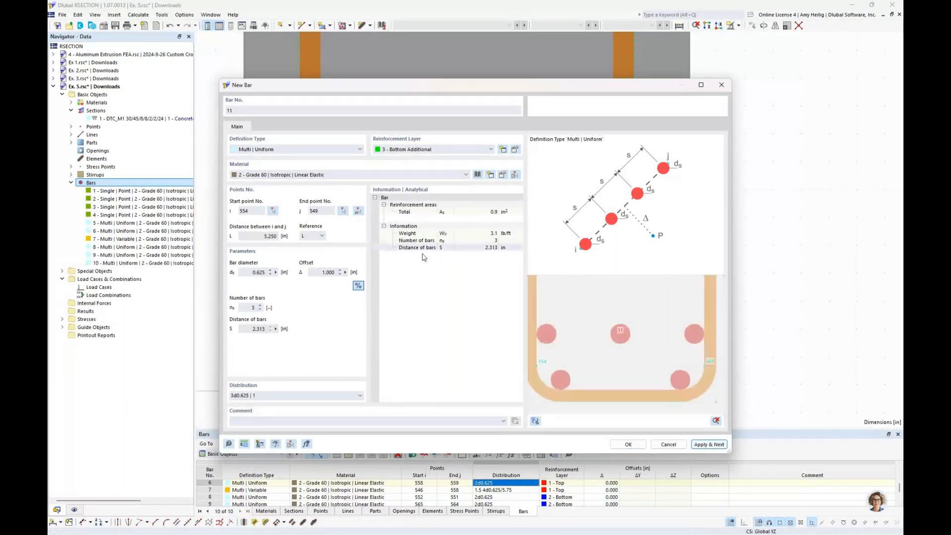
Create the same additional three-bar row in the right web from start point 567 to end point 562.
{"action": "left_click", "coordinate": [358, 210]}
{"action": "scroll", "coordinate": [489, 259], "scroll_direction": "down", "scroll_amount": 5}
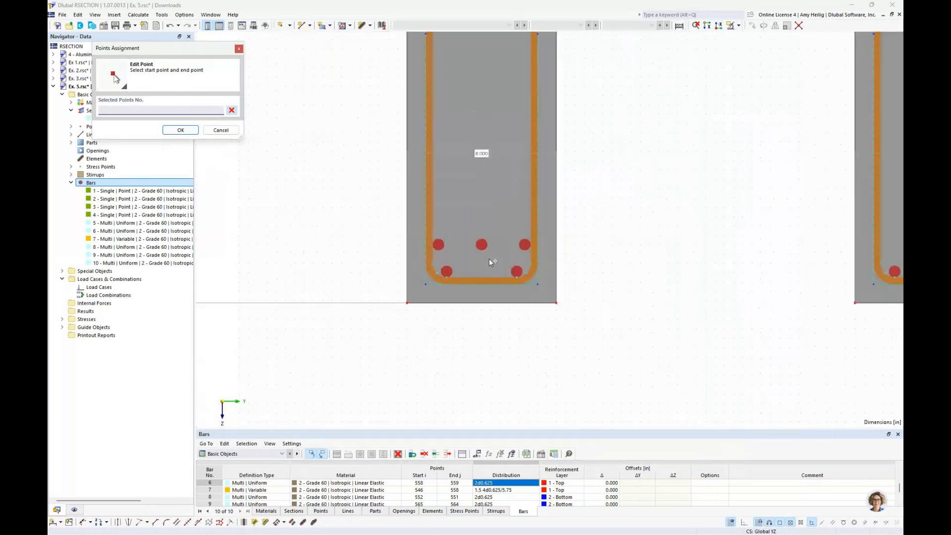
{"action": "scroll", "coordinate": [519, 272], "scroll_direction": "up", "scroll_amount": 7}
{"action": "scroll", "coordinate": [519, 271], "scroll_direction": "up", "scroll_amount": 1}
{"action": "left_click", "coordinate": [463, 270]}
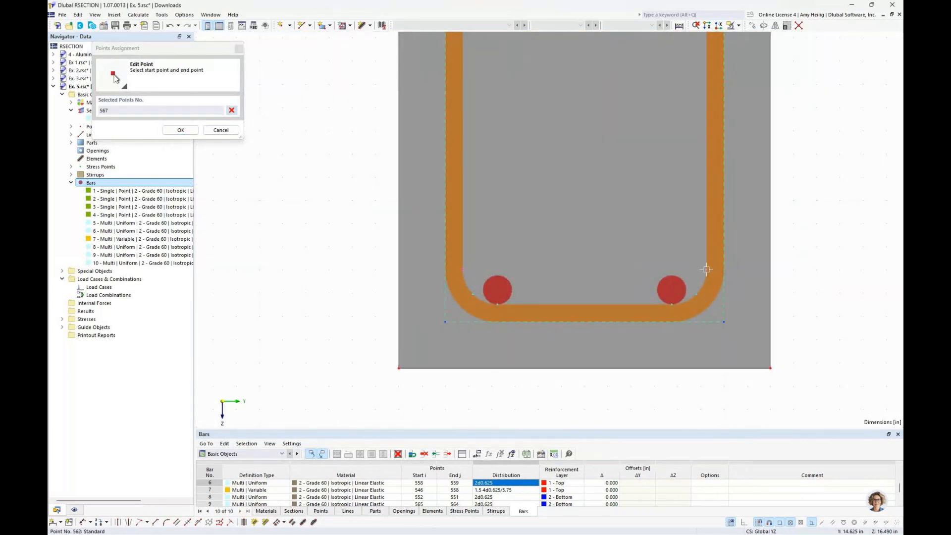
{"action": "left_click", "coordinate": [706, 269]}
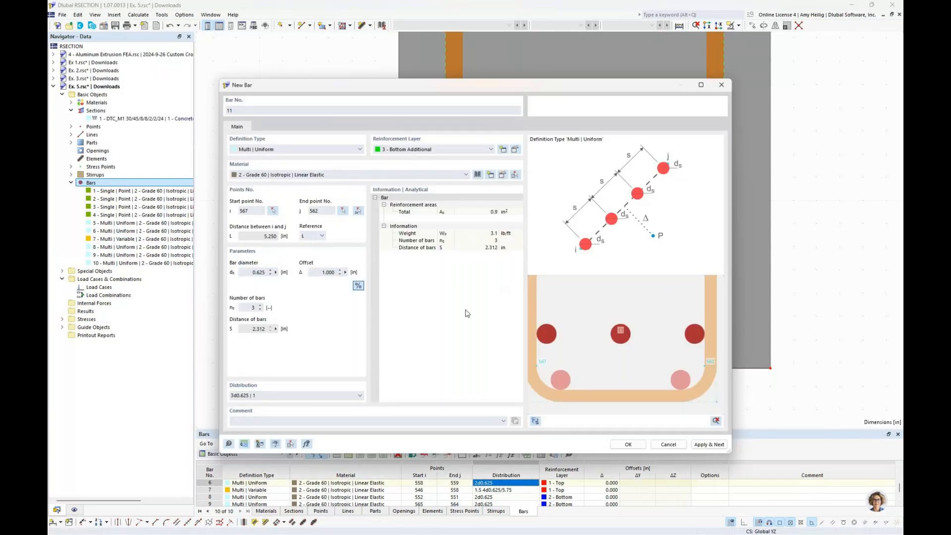
{"action": "left_click", "coordinate": [627, 444]}
Start a new Multi | Variable bar definition in the Sides reinforcement layer.
{"action": "scroll", "coordinate": [585, 266], "scroll_direction": "down", "scroll_amount": 4}
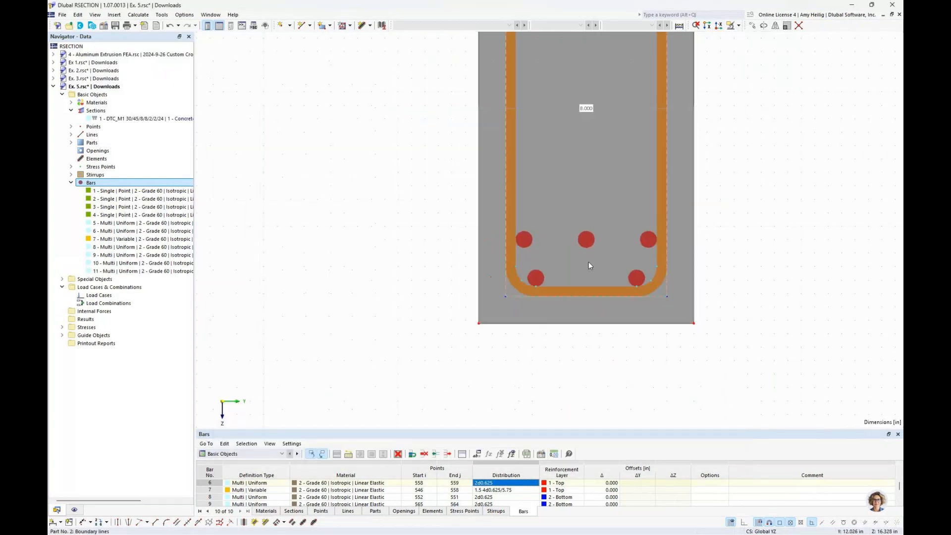
{"action": "middle_click_drag", "start_coordinate": [456, 253], "coordinate": [512, 341]}
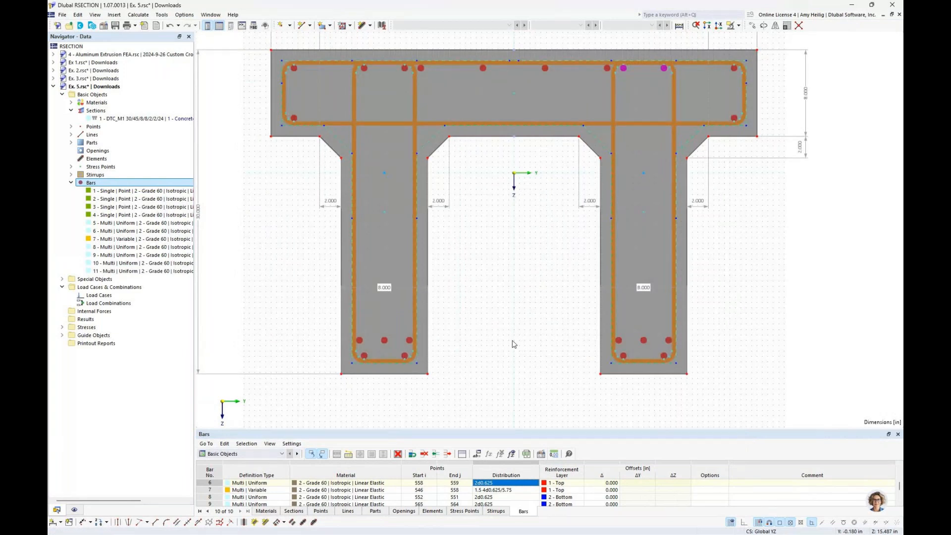
{"action": "right_click", "coordinate": [107, 185]}
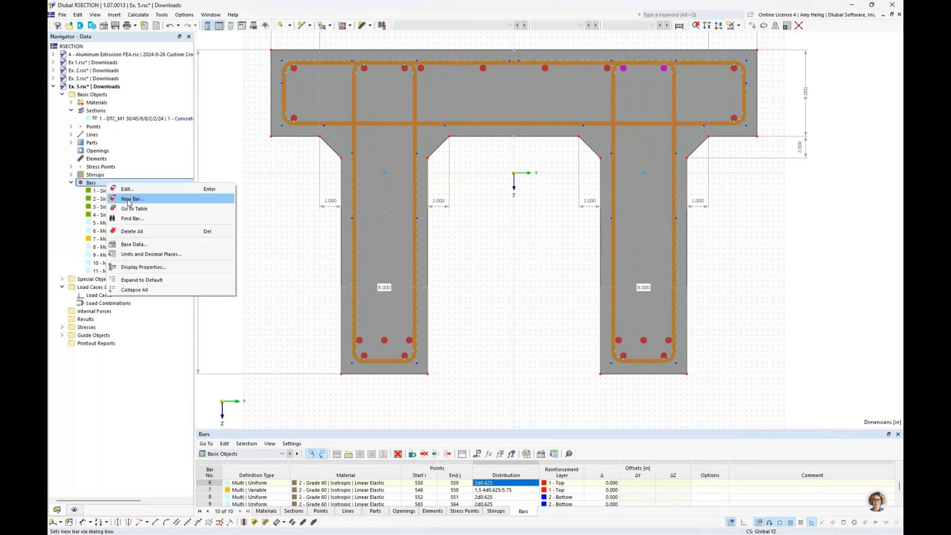
{"action": "left_click", "coordinate": [131, 198]}
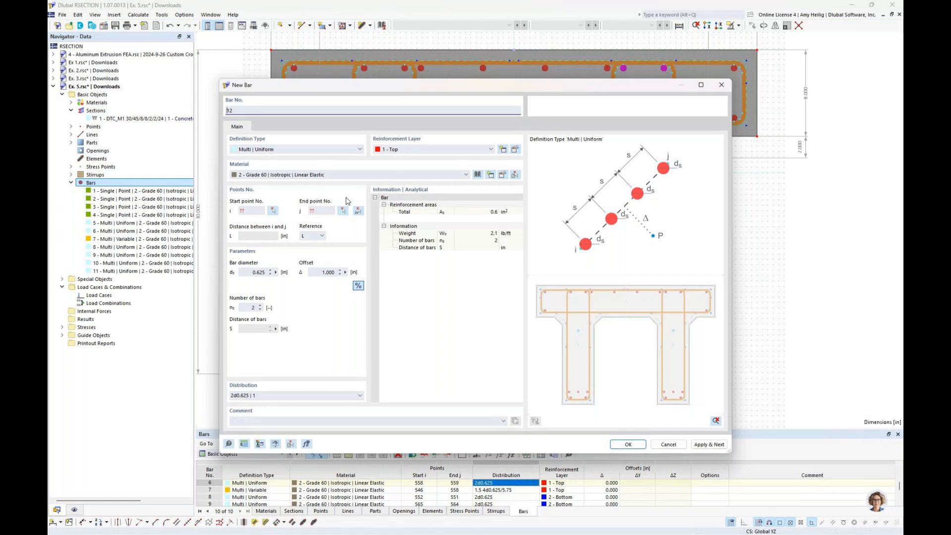
{"action": "left_click", "coordinate": [427, 150]}
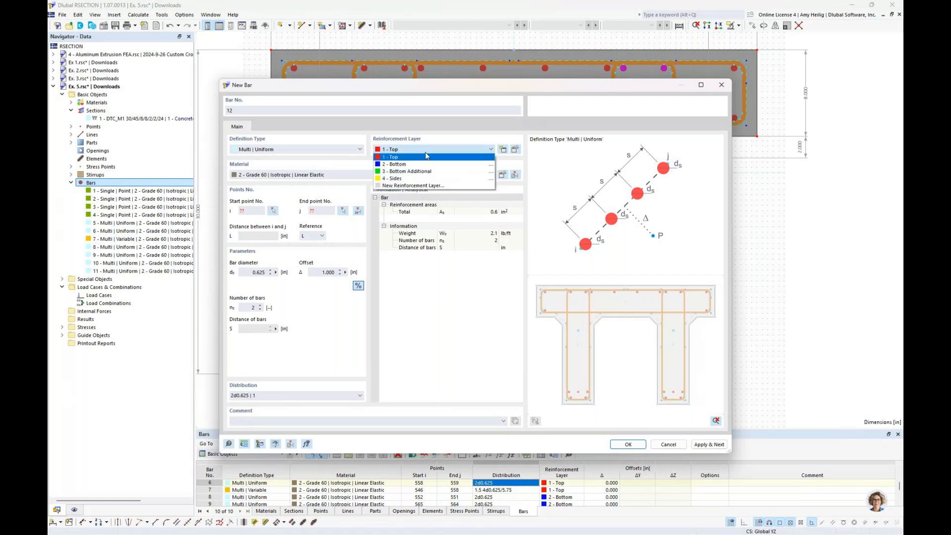
{"action": "left_click", "coordinate": [410, 179]}
{"action": "left_click", "coordinate": [291, 149]}
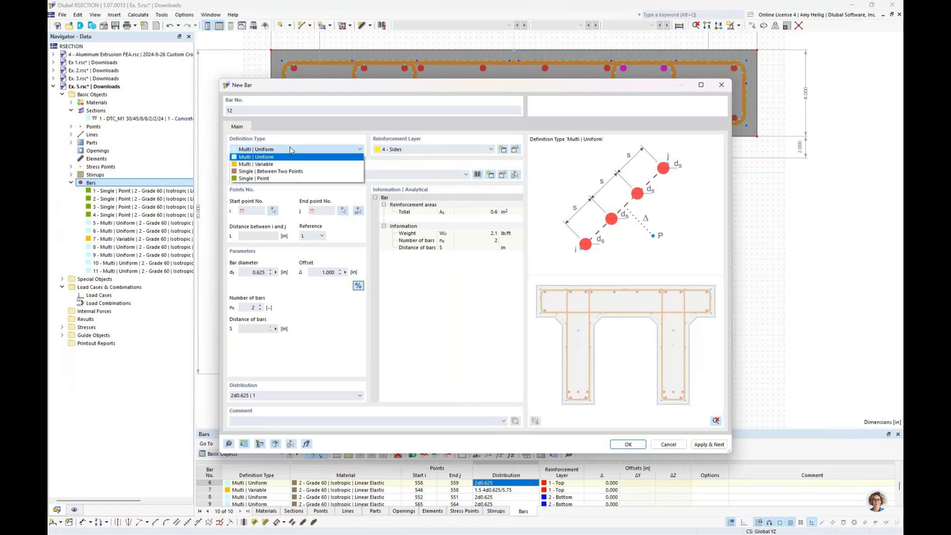
{"action": "left_click", "coordinate": [286, 165]}
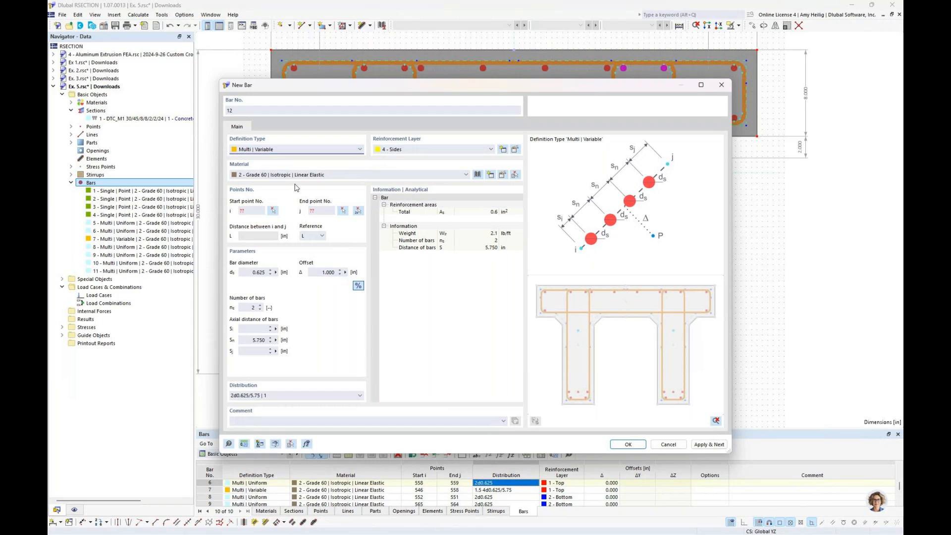
Define the side row with 5 bars of 0.375 in diameter and an offset of 0.
{"action": "double_click", "coordinate": [253, 307]}
{"action": "type", "text": "5"}
{"action": "double_click", "coordinate": [258, 272]}
{"action": "type", "text": "0.375"}
{"action": "left_click", "coordinate": [325, 272]}
{"action": "type", "text": "0"}
Assign the side row to points 543 and 554 on the left web's outer side with 5.75 in axial spacing, and apply it.
{"action": "left_click", "coordinate": [358, 213]}
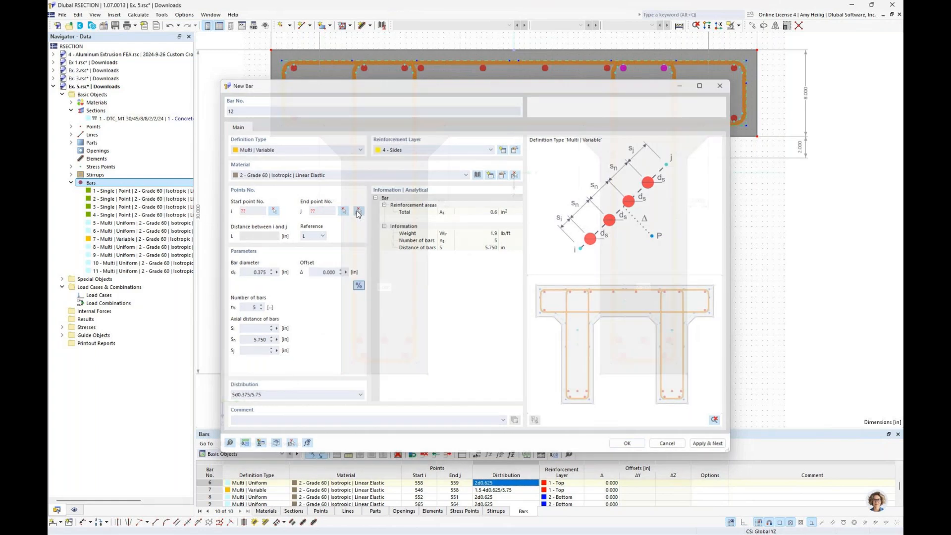
{"action": "left_click", "coordinate": [356, 72]}
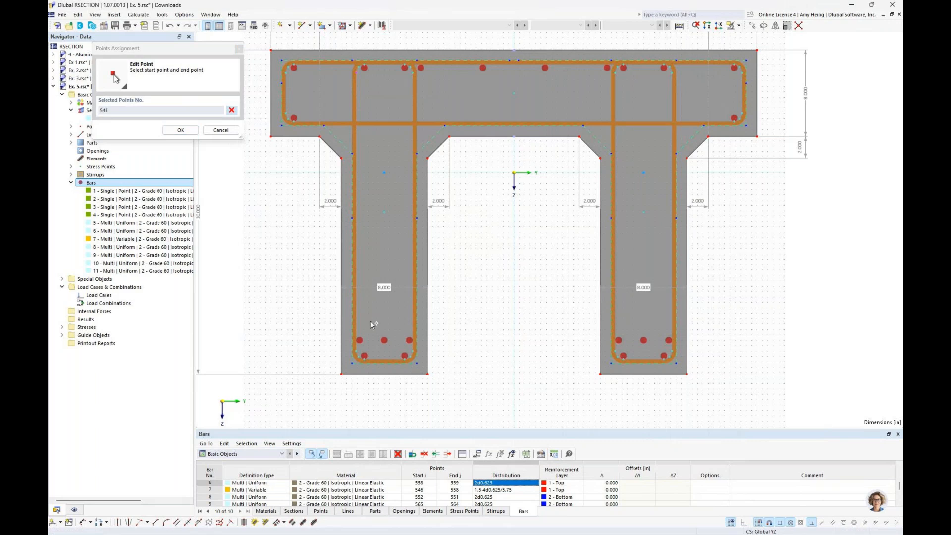
{"action": "left_click", "coordinate": [356, 350]}
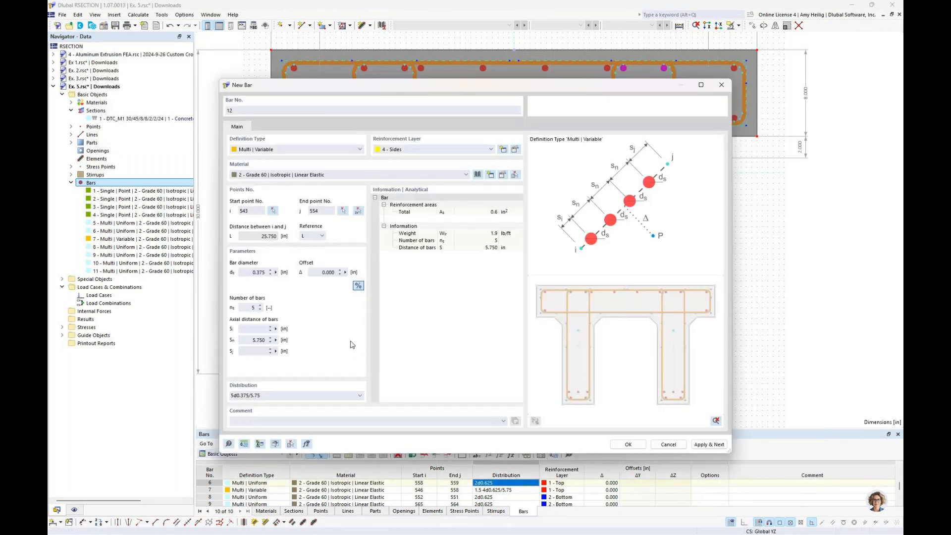
{"action": "left_click", "coordinate": [255, 329]}
{"action": "key", "text": "Tab"}
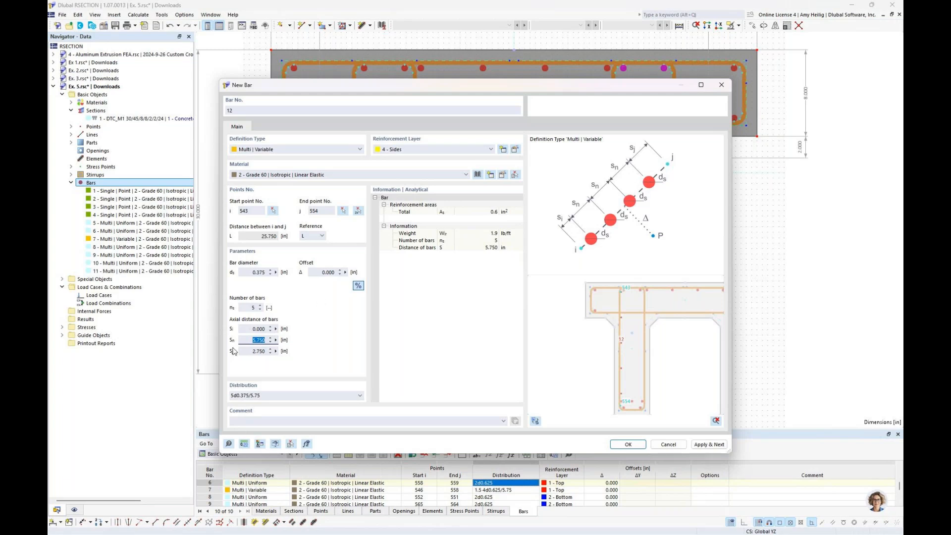
{"action": "type", "text": "5.75"}
{"action": "left_click", "coordinate": [250, 349]}
{"action": "scroll", "coordinate": [623, 398], "scroll_direction": "up", "scroll_amount": 5}
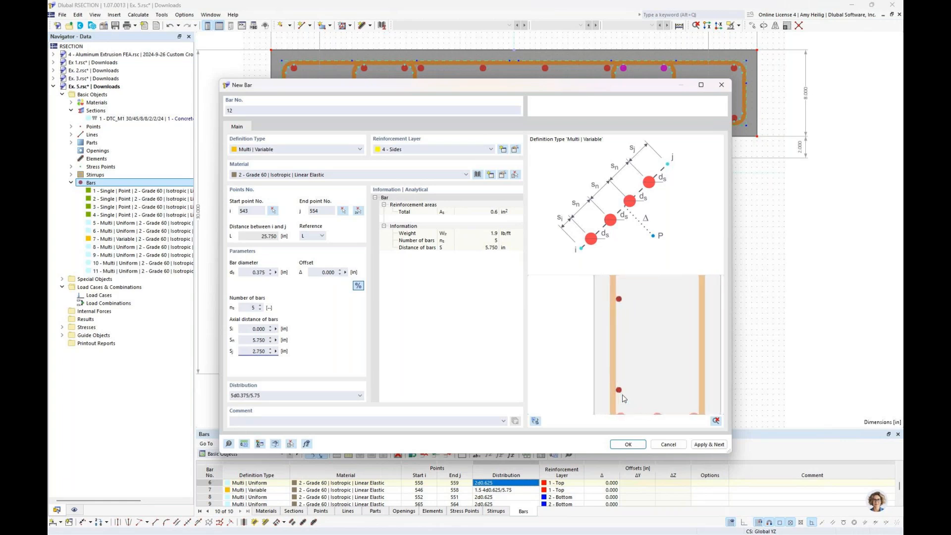
{"action": "scroll", "coordinate": [624, 398], "scroll_direction": "down", "scroll_amount": 4}
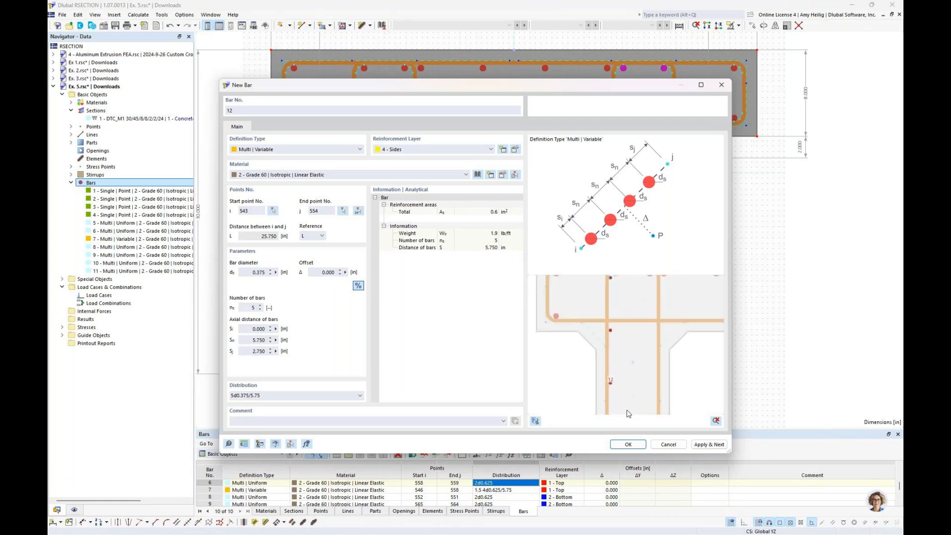
{"action": "left_click", "coordinate": [702, 445]}
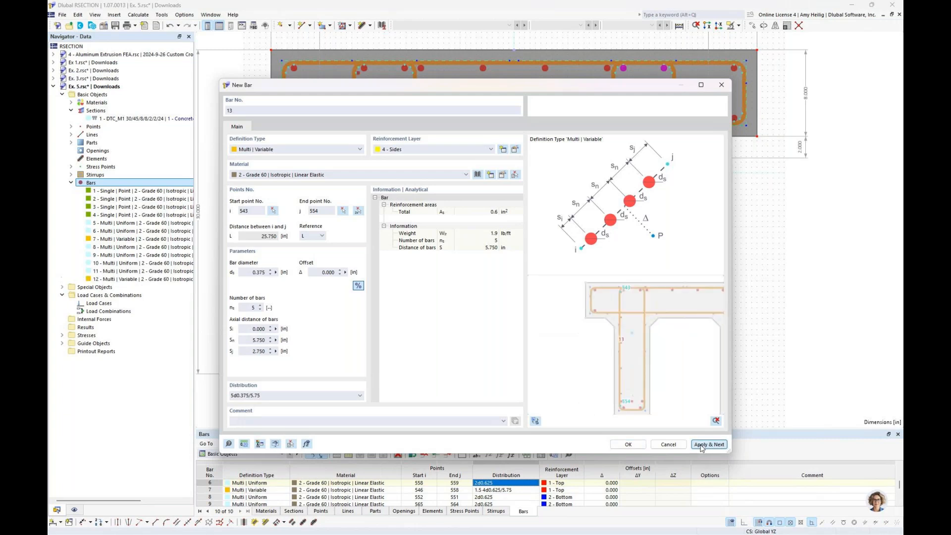
Create the same side bar row on the left web's inner side from point 548 to point 549.
{"action": "left_click", "coordinate": [357, 212]}
{"action": "left_click", "coordinate": [411, 73]}
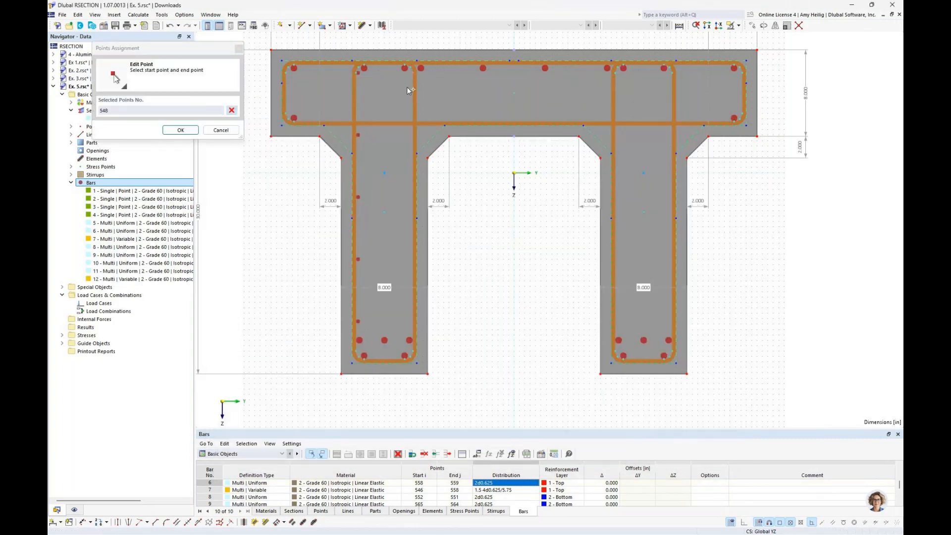
{"action": "left_click", "coordinate": [414, 355]}
{"action": "left_click", "coordinate": [709, 444]}
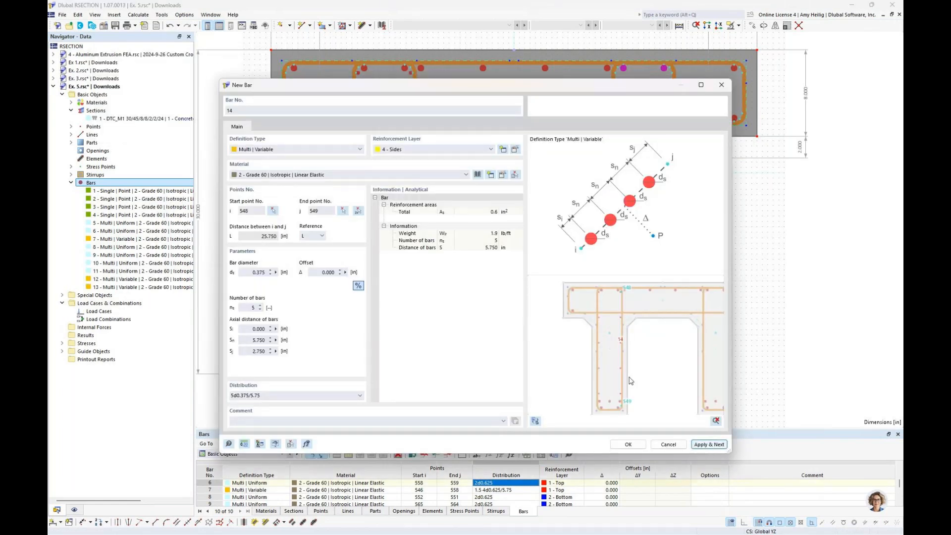
Create the same side bar row on the right web's inner side from point 556 to point 567.
{"action": "left_click", "coordinate": [358, 211]}
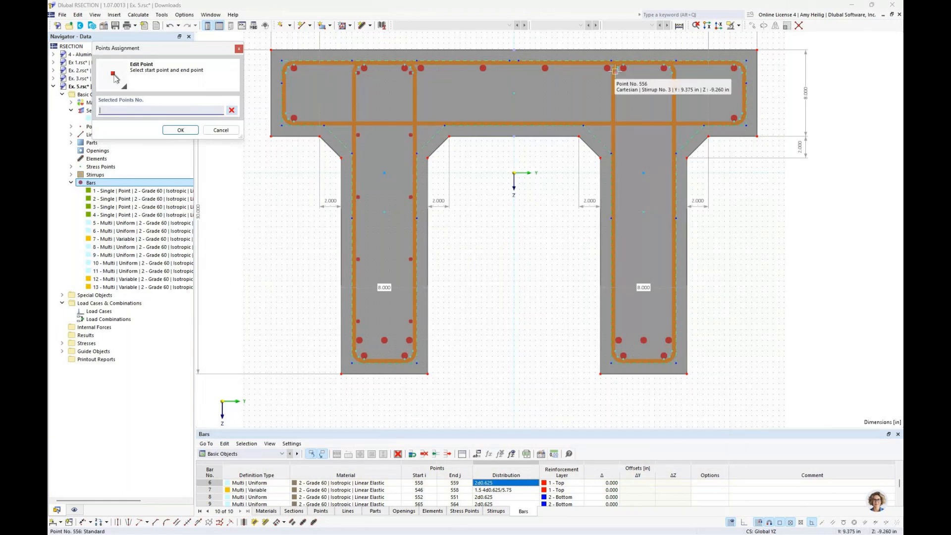
{"action": "left_click", "coordinate": [615, 71]}
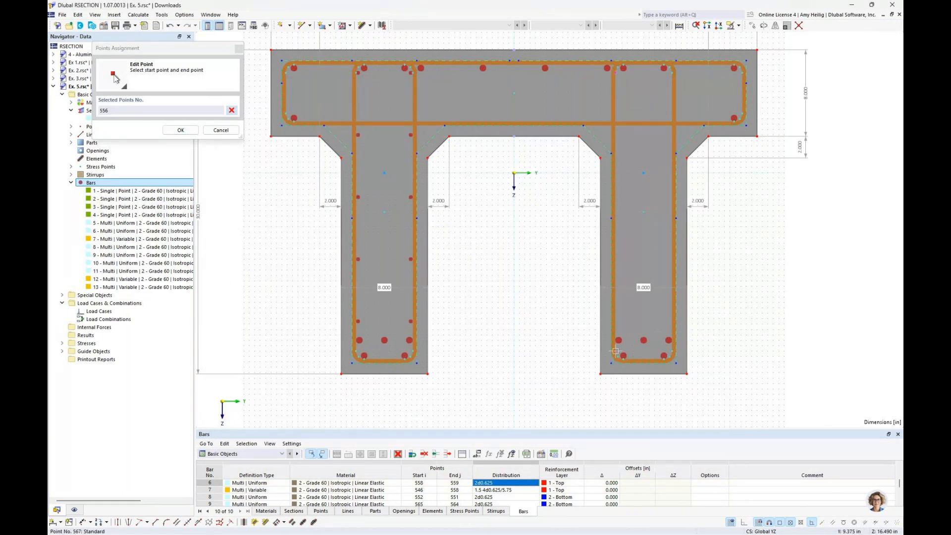
{"action": "left_click", "coordinate": [616, 352]}
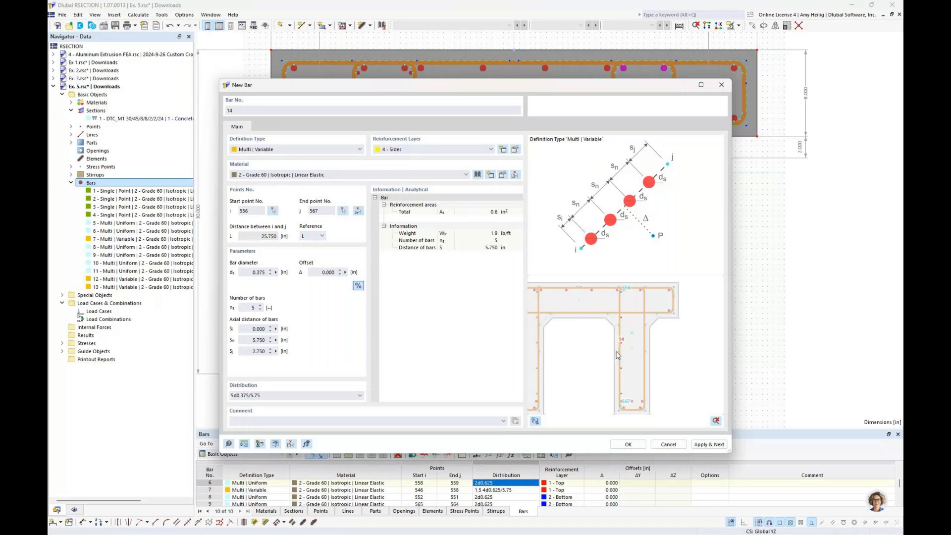
{"action": "left_click", "coordinate": [708, 444]}
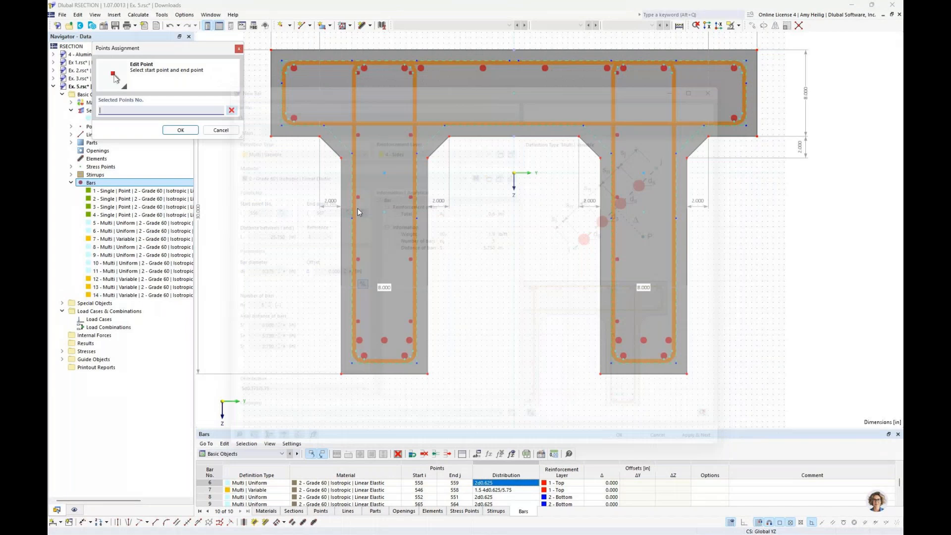
Create the final side bar row down the right web's outer side from start point 561 and finish the bar definitions.
{"action": "left_click", "coordinate": [669, 340]}
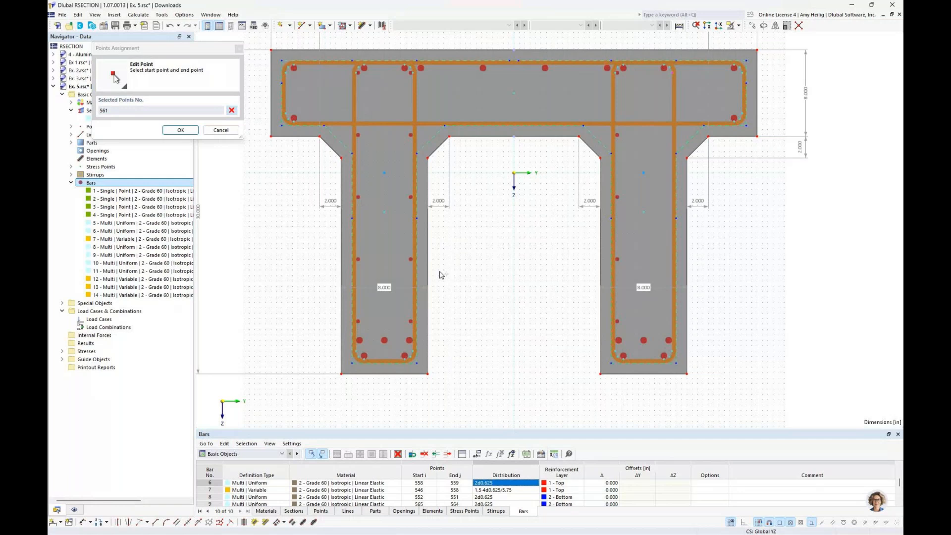
{"action": "key", "text": "Return"}
{"action": "key", "text": "Return"}
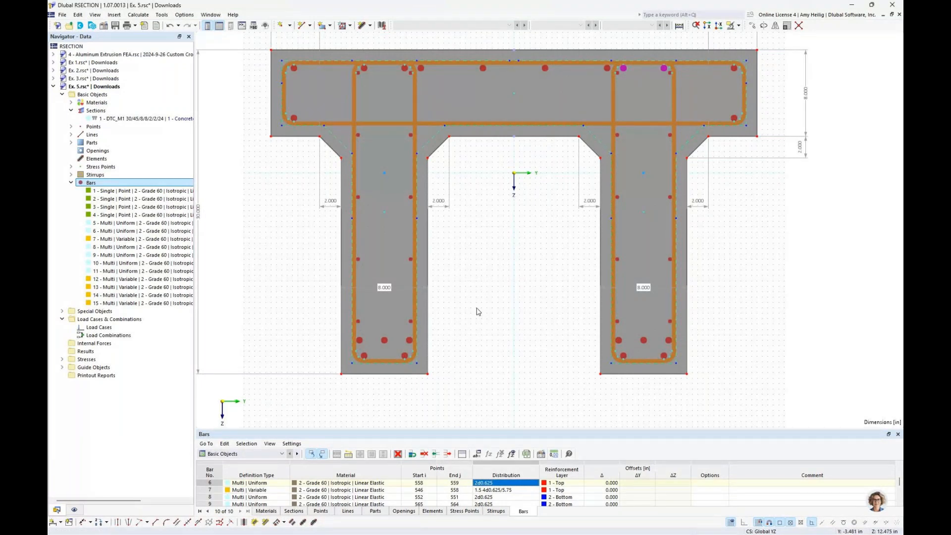
Collapse the list of bars and run the full calculation of the section.
{"action": "left_click", "coordinate": [71, 183]}
{"action": "left_click", "coordinate": [138, 15]}
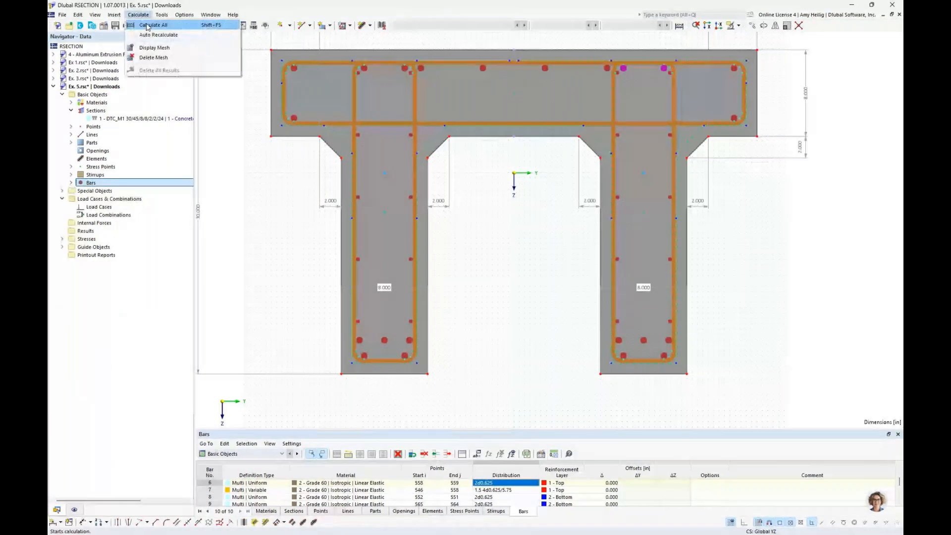
{"action": "left_click", "coordinate": [147, 26]}
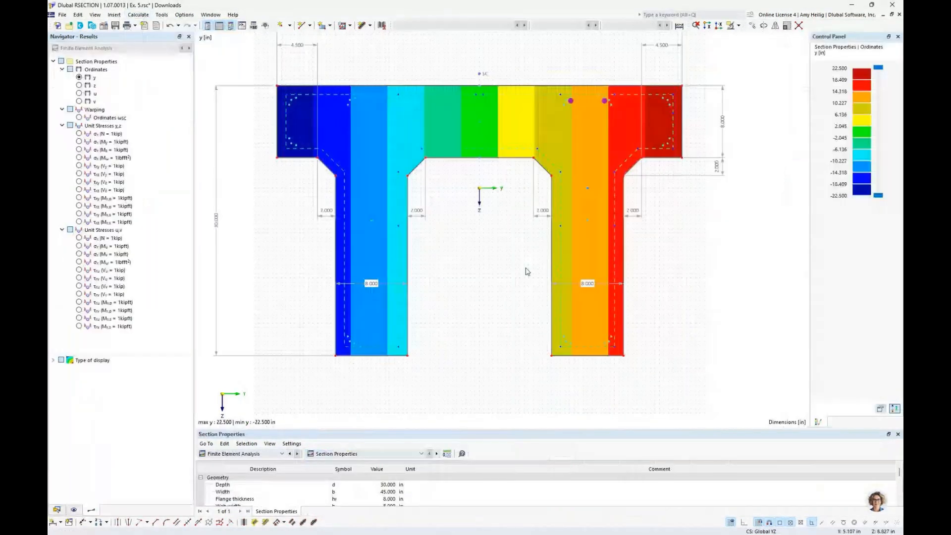
Review the calculated section properties, covering geometry, sectional area, bending, shear and torsion.
{"action": "left_click_drag", "start_coordinate": [553, 291], "coordinate": [554, 289]}
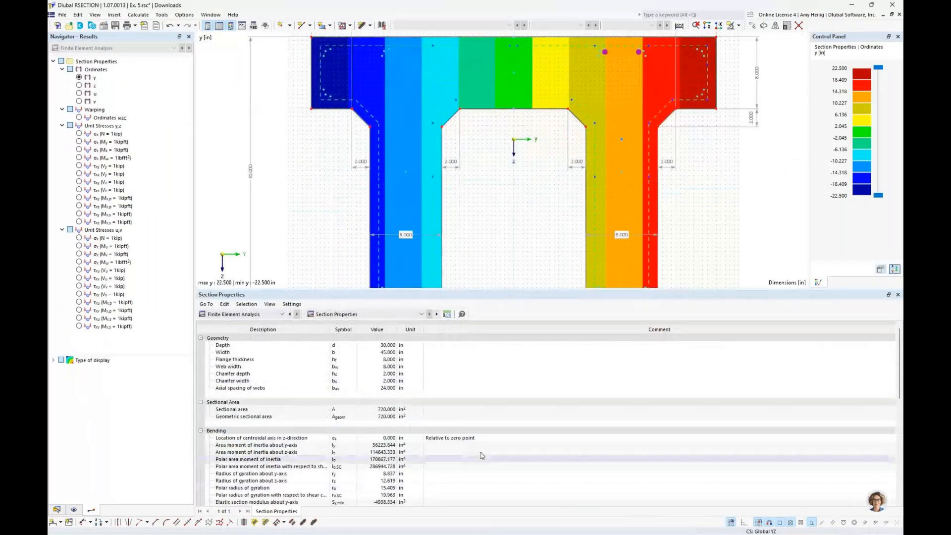
{"action": "scroll", "coordinate": [414, 416], "scroll_direction": "down", "scroll_amount": 3}
{"action": "scroll", "coordinate": [414, 416], "scroll_direction": "down", "scroll_amount": 1}
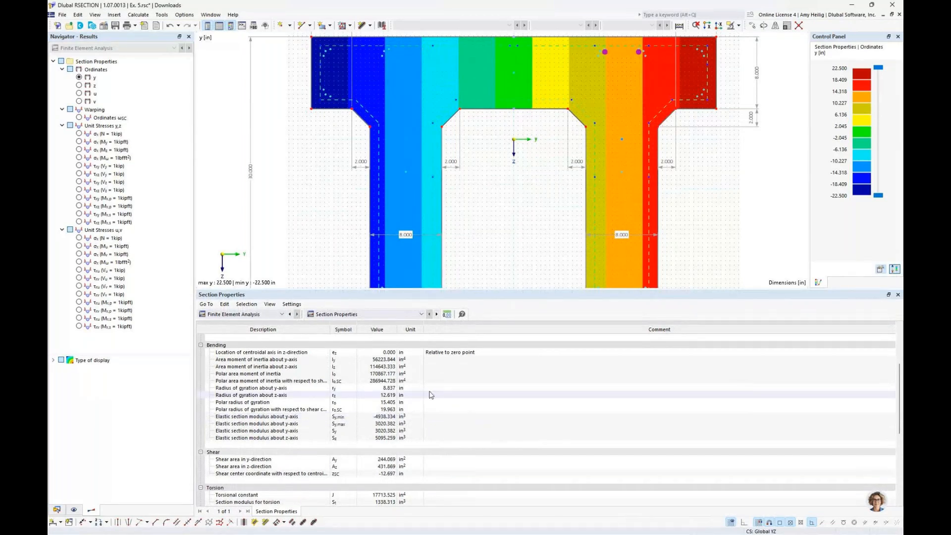
{"action": "scroll", "coordinate": [427, 395], "scroll_direction": "up", "scroll_amount": 4}
{"action": "left_click_drag", "start_coordinate": [474, 293], "coordinate": [474, 406]}
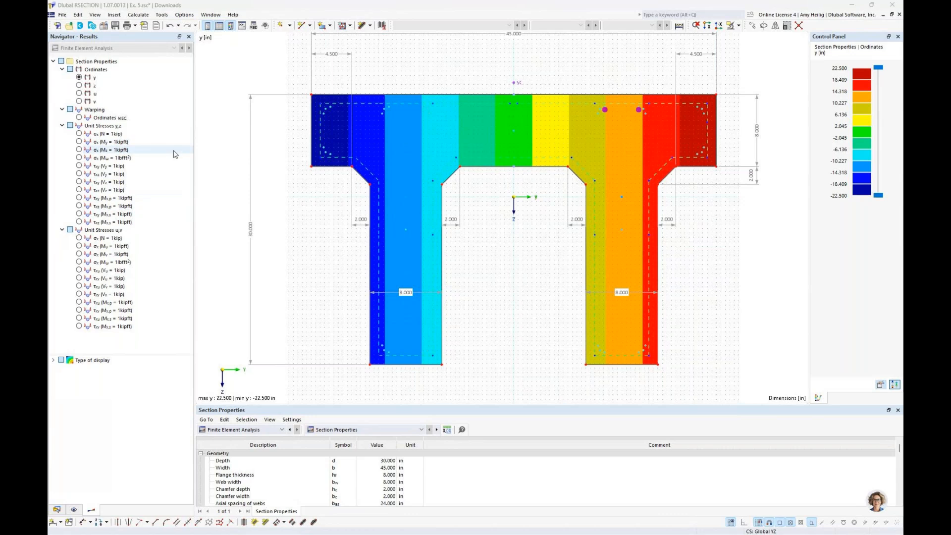
Switch to the RS Beams model in RFEM and view its two beams in 3D.
{"action": "key", "text": "super+Tab"}
{"action": "left_click", "coordinate": [395, 238]}
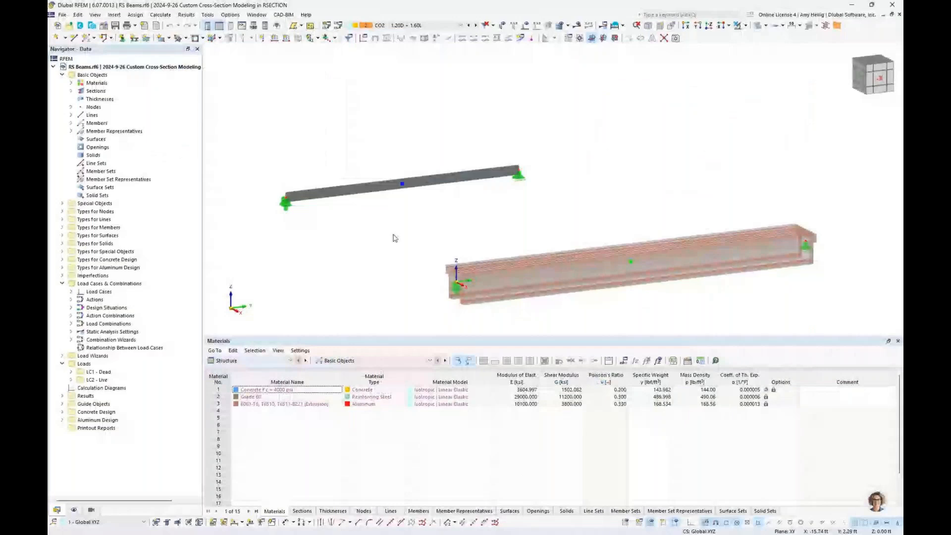
{"action": "middle_click_drag", "start_coordinate": [394, 234], "coordinate": [377, 206]}
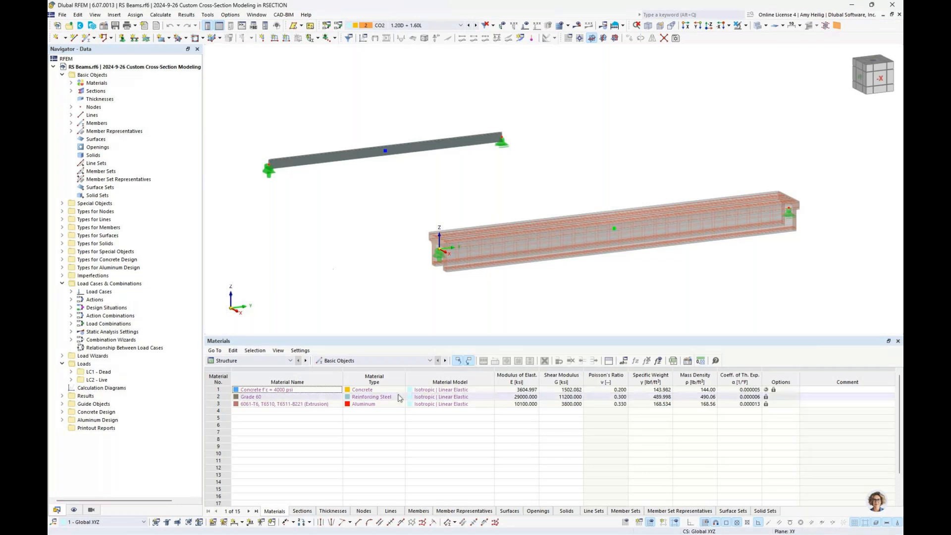
{"action": "middle_click_drag", "start_coordinate": [500, 297], "coordinate": [542, 297], "text": "ctrl"}
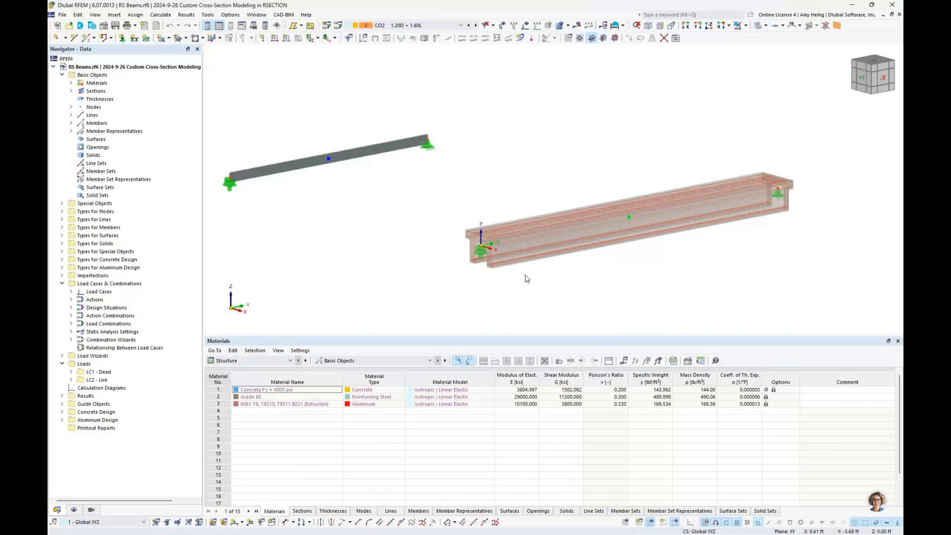
Examine the double T beam's end in solid and transparent display to see the bar and stirrup layout.
{"action": "left_click", "coordinate": [758, 30]}
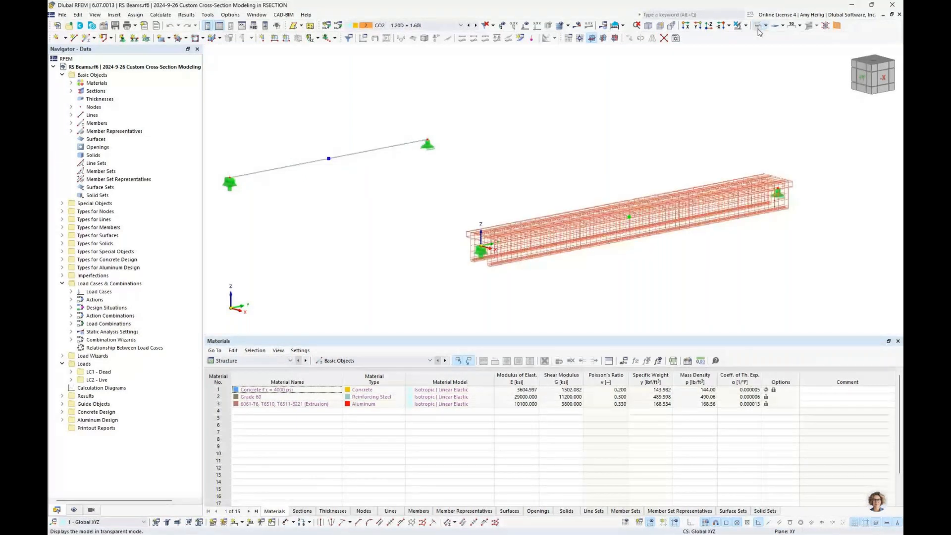
{"action": "left_click", "coordinate": [758, 28]}
{"action": "scroll", "coordinate": [491, 259], "scroll_direction": "up", "scroll_amount": 8}
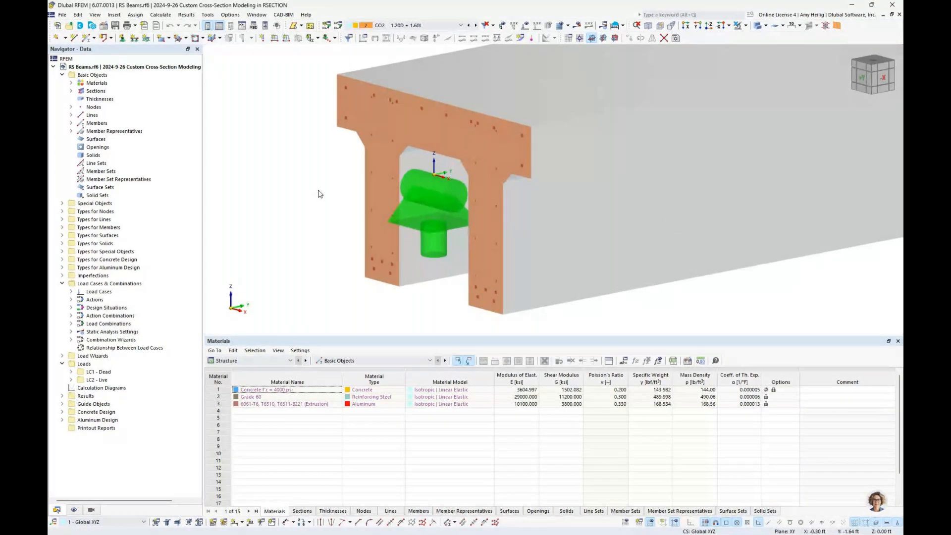
{"action": "middle_click_drag", "start_coordinate": [320, 132], "coordinate": [314, 151]}
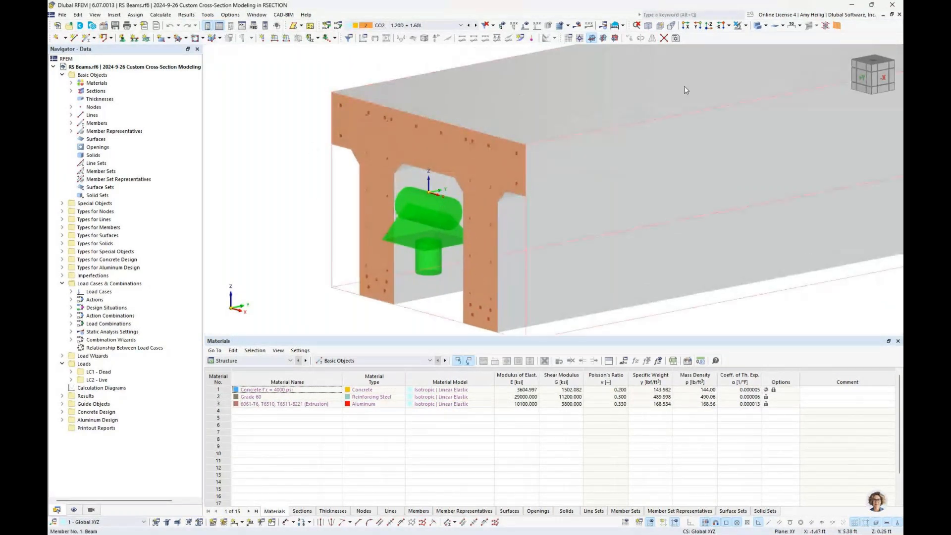
{"action": "left_click", "coordinate": [757, 25]}
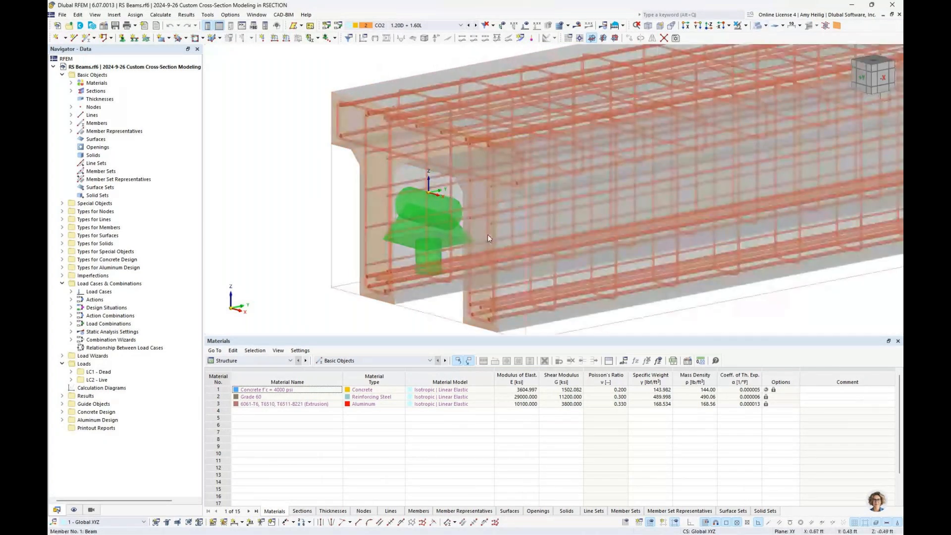
{"action": "scroll", "coordinate": [496, 238], "scroll_direction": "down", "scroll_amount": 2}
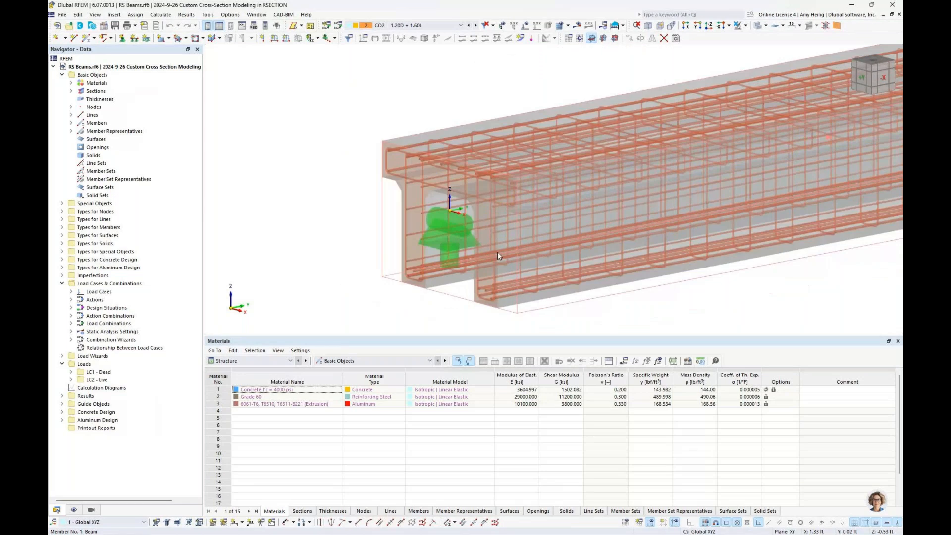
Open the double T beam's longitudinal reinforcement and look through each of its four bar groups in the previews.
{"action": "scroll", "coordinate": [497, 253], "scroll_direction": "down", "scroll_amount": 2}
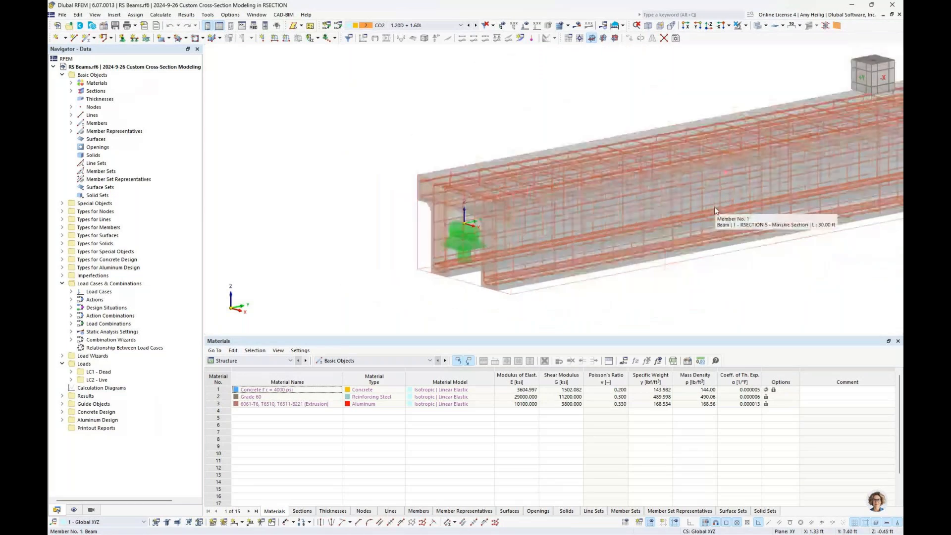
{"action": "scroll", "coordinate": [715, 211], "scroll_direction": "down", "scroll_amount": 4}
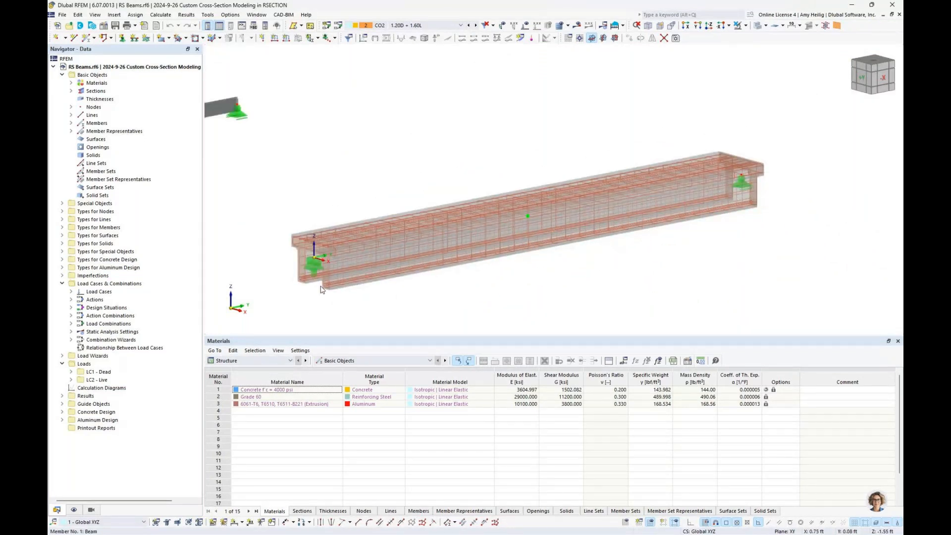
{"action": "double_click", "coordinate": [507, 230]}
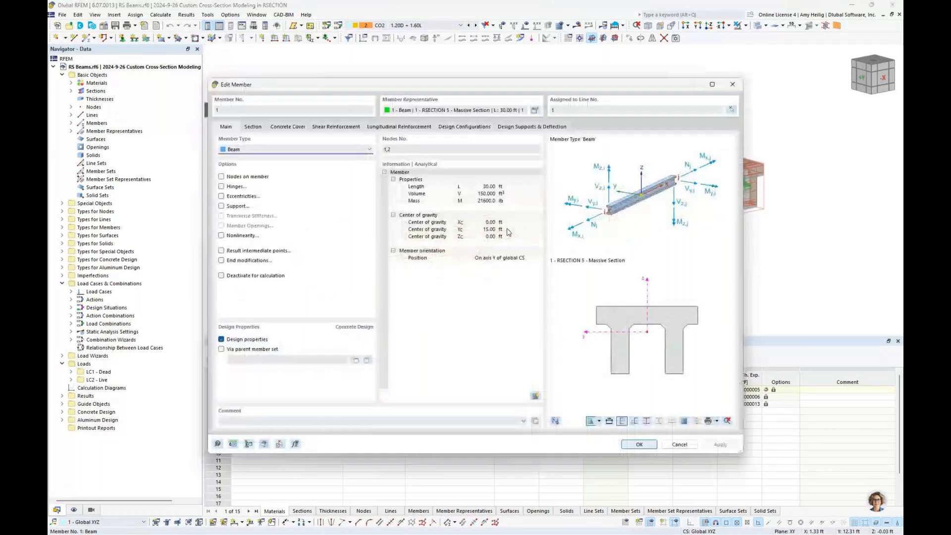
{"action": "left_click", "coordinate": [411, 127]}
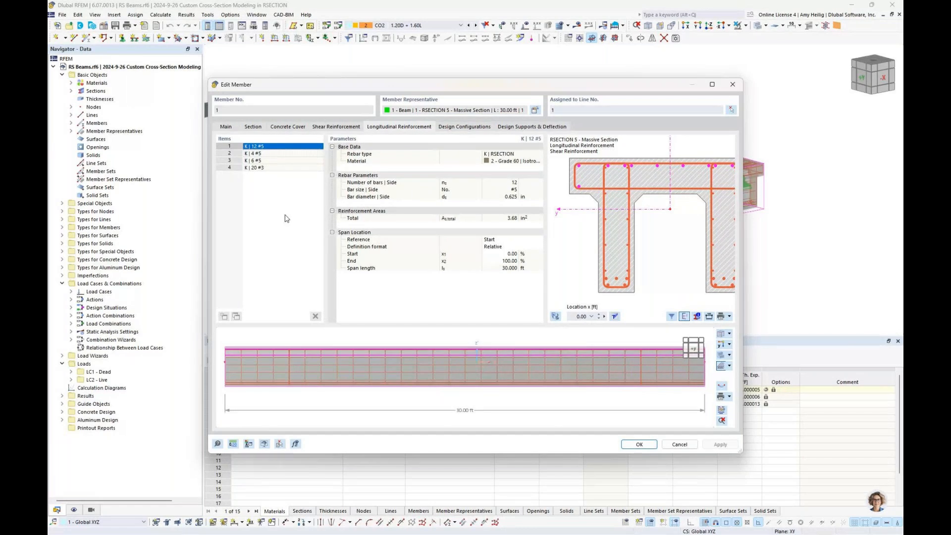
{"action": "left_click", "coordinate": [268, 154]}
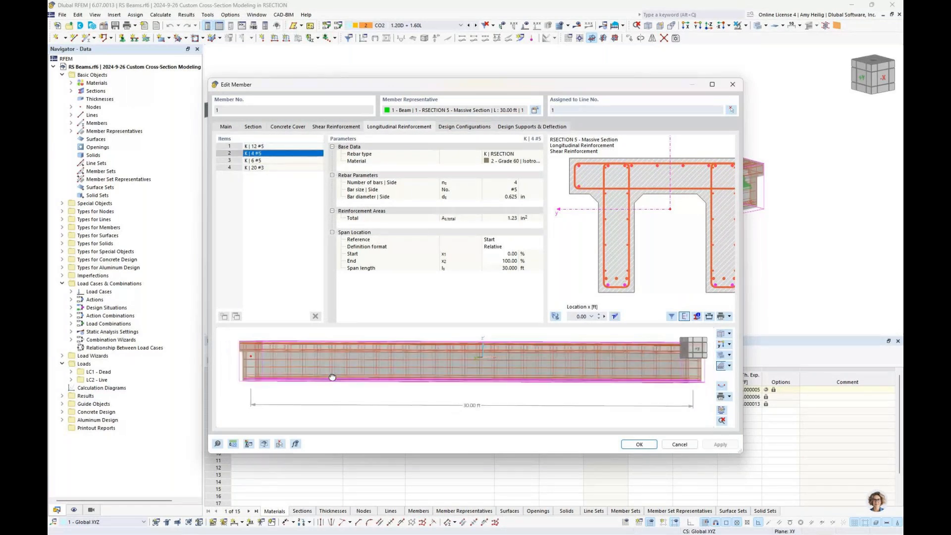
{"action": "left_click", "coordinate": [281, 161]}
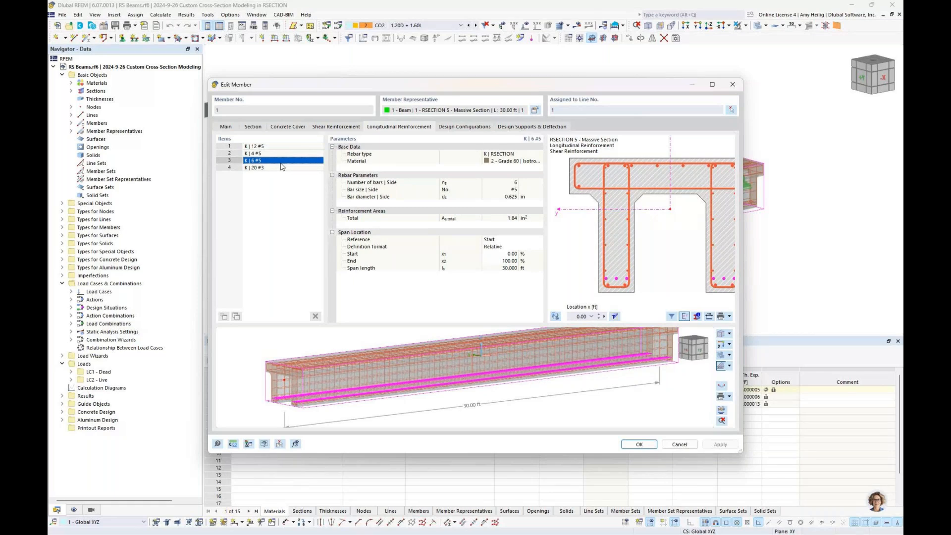
{"action": "left_click", "coordinate": [278, 169]}
{"action": "left_click", "coordinate": [277, 161]}
Examine the group of six #5 bars near the bottom of the webs in the 3D and cross-section previews.
{"action": "scroll", "coordinate": [286, 419], "scroll_direction": "up", "scroll_amount": 8}
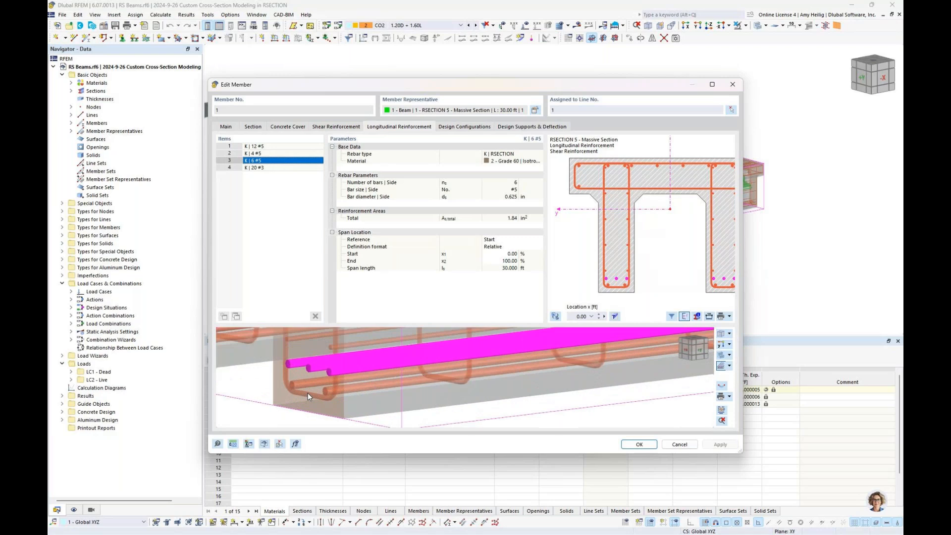
{"action": "scroll", "coordinate": [585, 251], "scroll_direction": "up", "scroll_amount": 3}
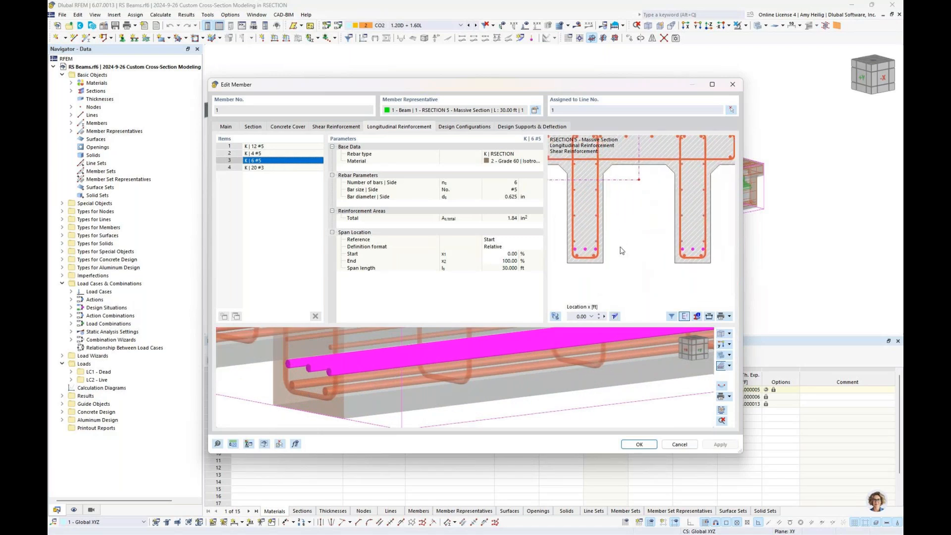
{"action": "scroll", "coordinate": [585, 252], "scroll_direction": "up", "scroll_amount": 2}
{"action": "scroll", "coordinate": [595, 254], "scroll_direction": "down", "scroll_amount": 2}
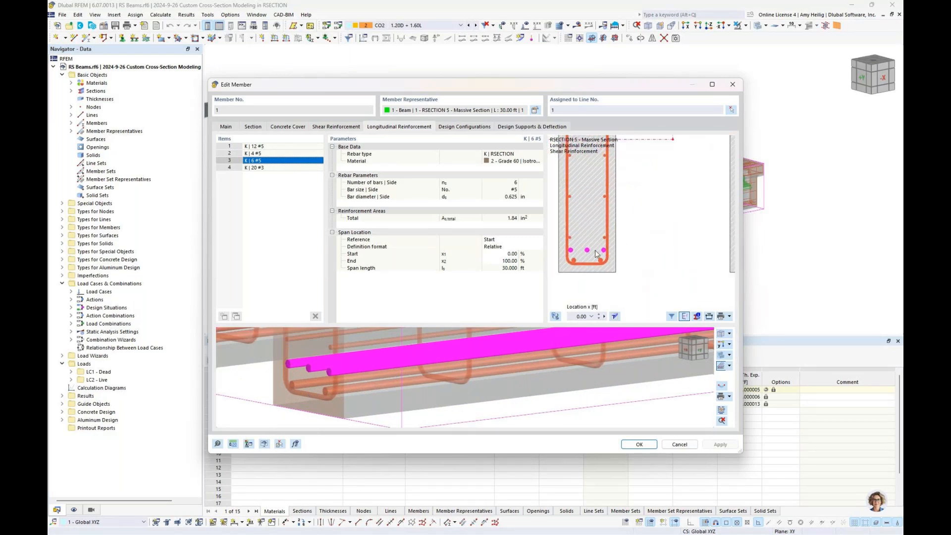
{"action": "scroll", "coordinate": [595, 255], "scroll_direction": "down", "scroll_amount": 1}
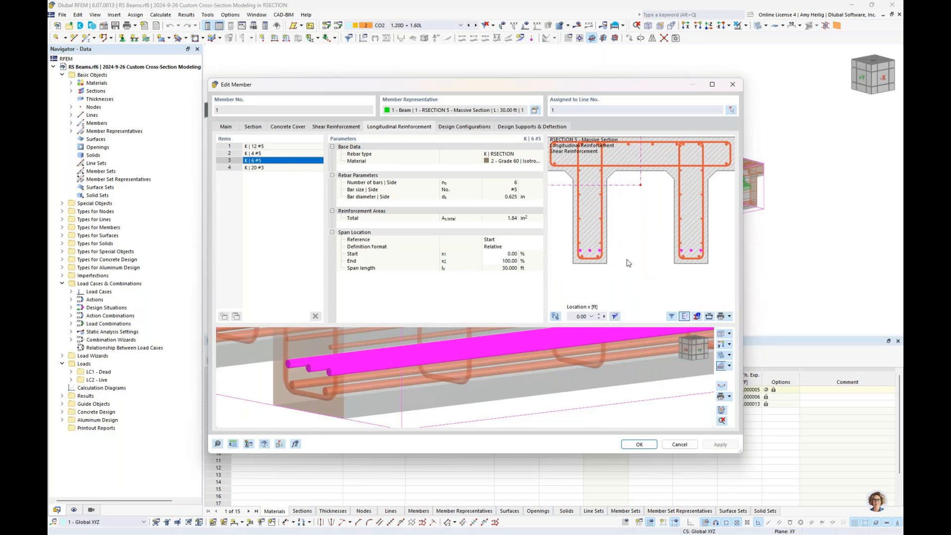
Set the six #5 bars' span location to start at 20% and end at 80%, apply it, and close the member's settings.
{"action": "left_click", "coordinate": [498, 254]}
{"action": "type", "text": "20"}
{"action": "key", "text": "Tab"}
{"action": "type", "text": "80"}
{"action": "key", "text": "Tab"}
{"action": "left_click", "coordinate": [720, 445]}
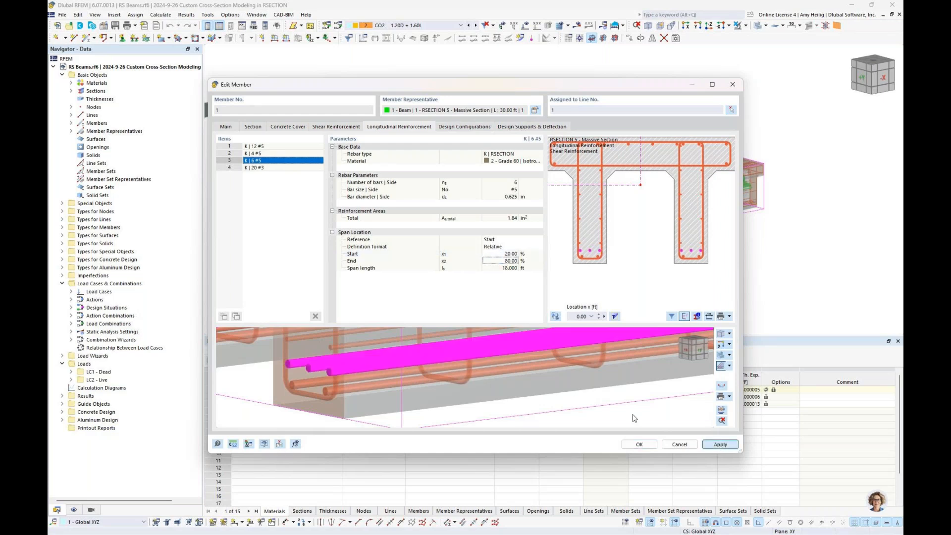
{"action": "scroll", "coordinate": [573, 389], "scroll_direction": "down", "scroll_amount": 2}
{"action": "middle_click_drag", "start_coordinate": [619, 385], "coordinate": [316, 405]}
{"action": "middle_click_drag", "start_coordinate": [451, 386], "coordinate": [364, 400]}
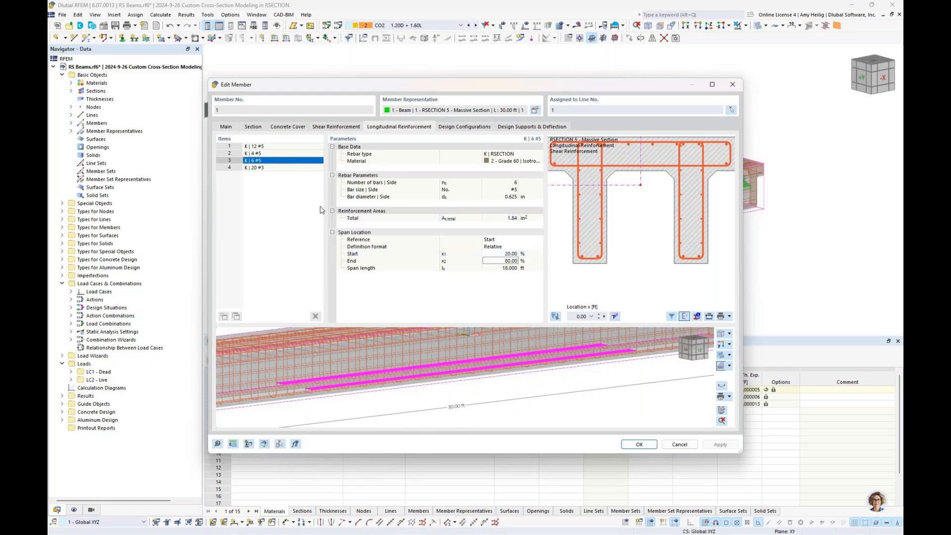
{"action": "left_click", "coordinate": [253, 128]}
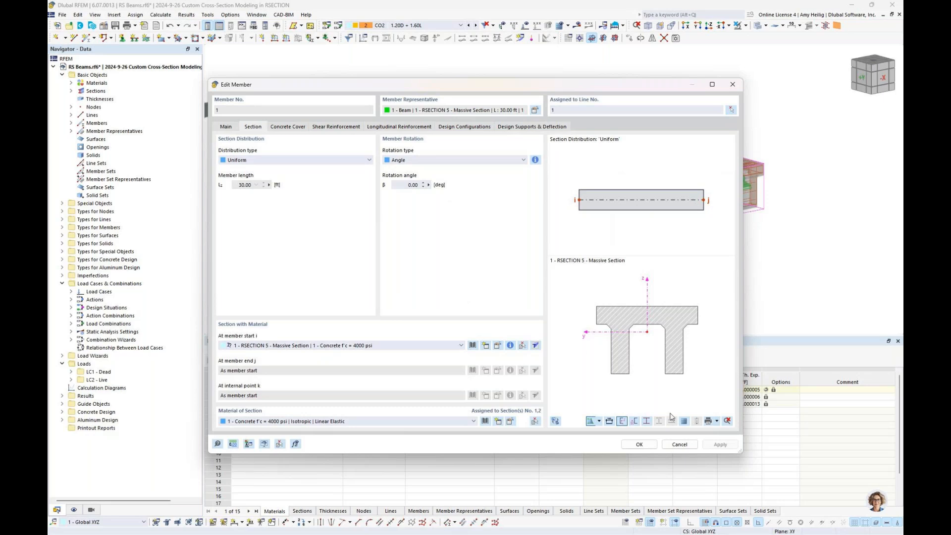
{"action": "left_click", "coordinate": [679, 444]}
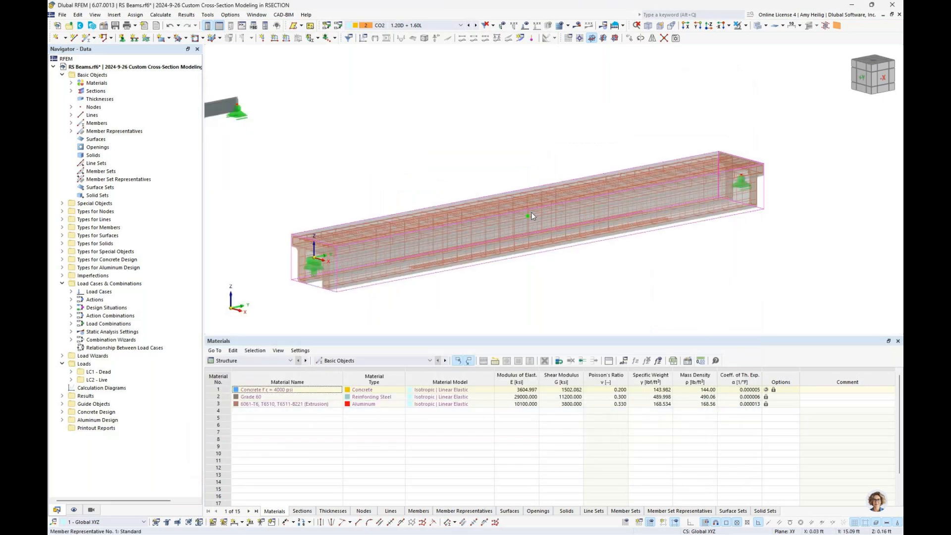
Open the new section dialog, select the first massive section in its list, and start choosing a section from RSECTION.
{"action": "scroll", "coordinate": [528, 213], "scroll_direction": "down", "scroll_amount": 2}
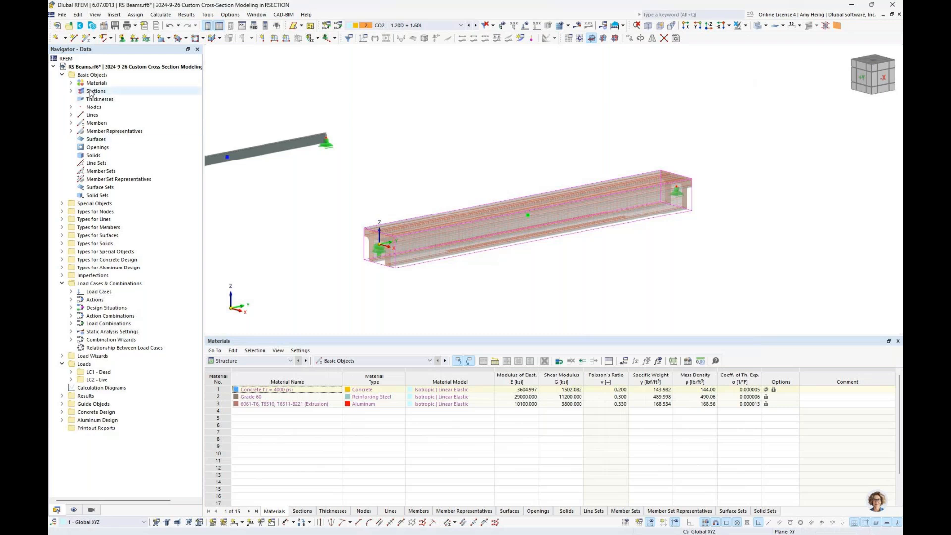
{"action": "right_click", "coordinate": [89, 91]}
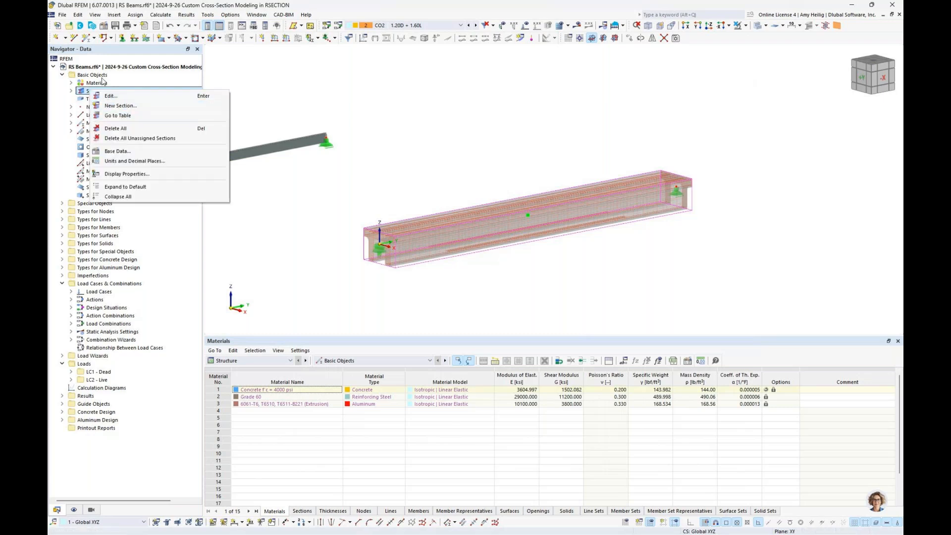
{"action": "left_click", "coordinate": [119, 106]}
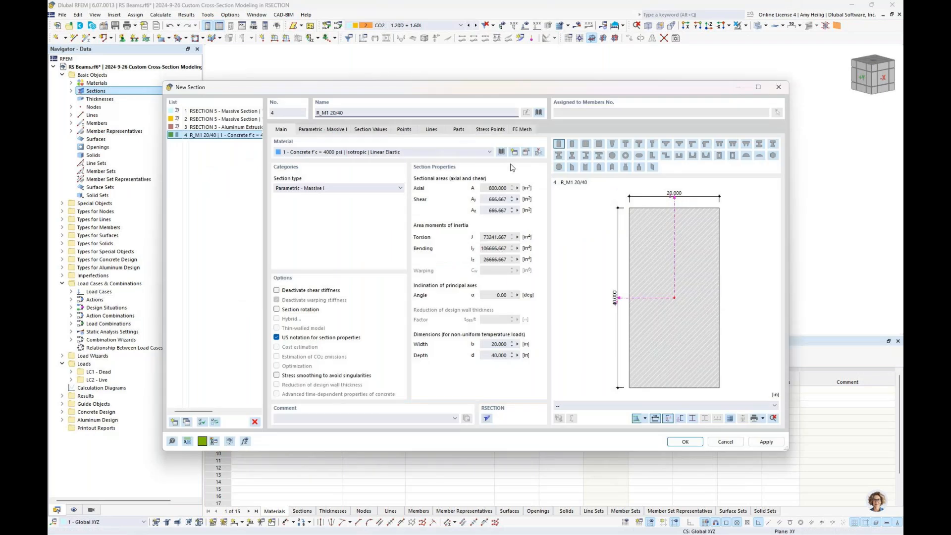
{"action": "left_click", "coordinate": [226, 111]}
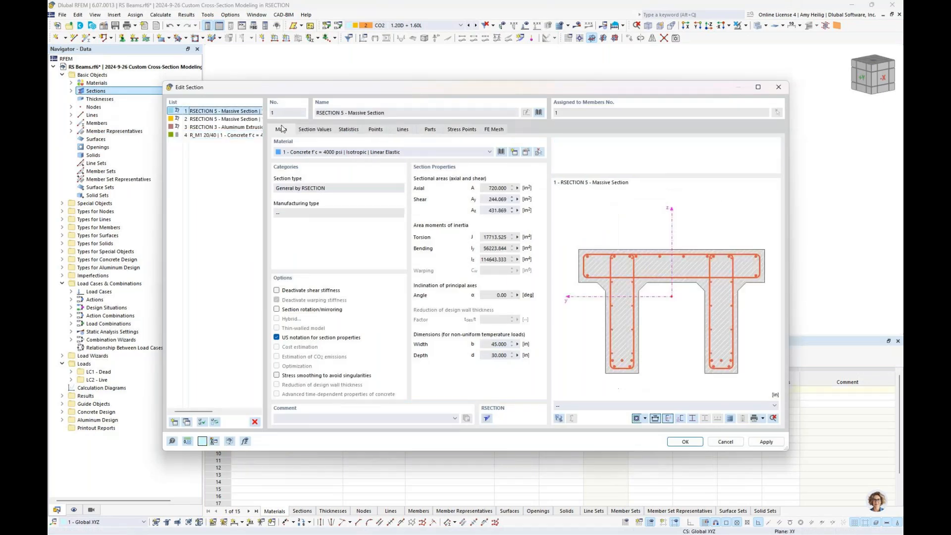
{"action": "left_click", "coordinate": [539, 113]}
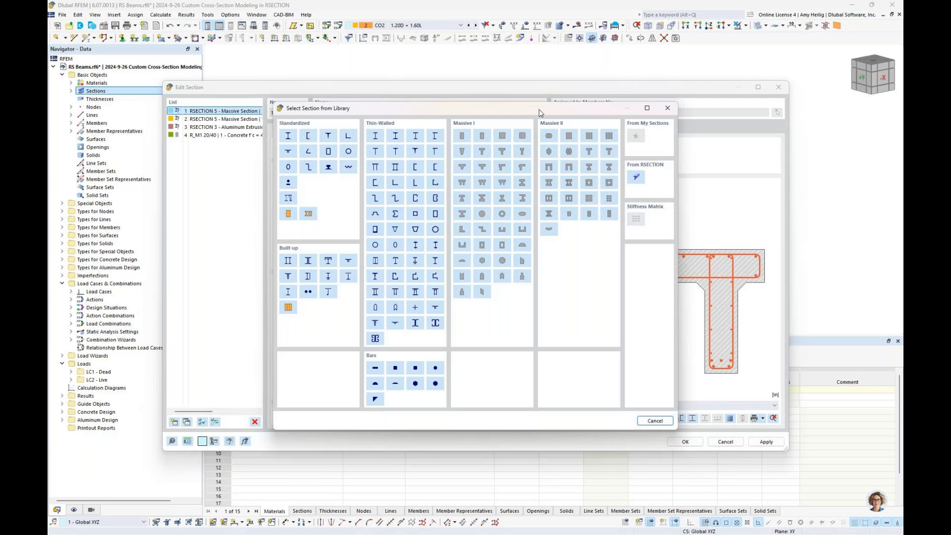
{"action": "left_click", "coordinate": [636, 178]}
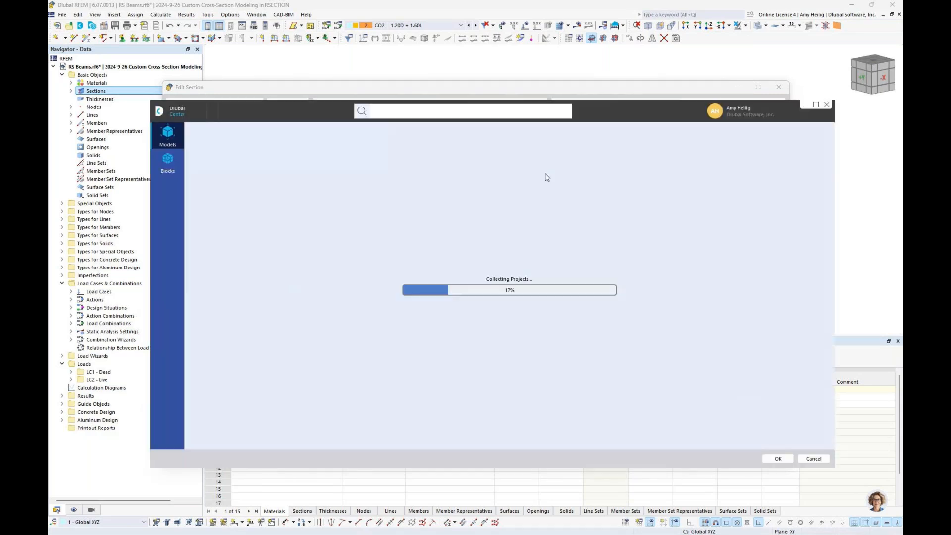
Browse the RSECTION models in the 2024-9-26 Custom Cross-Section Modeling project, view the project folder options, and cancel the section selection.
{"action": "left_click", "coordinate": [255, 194]}
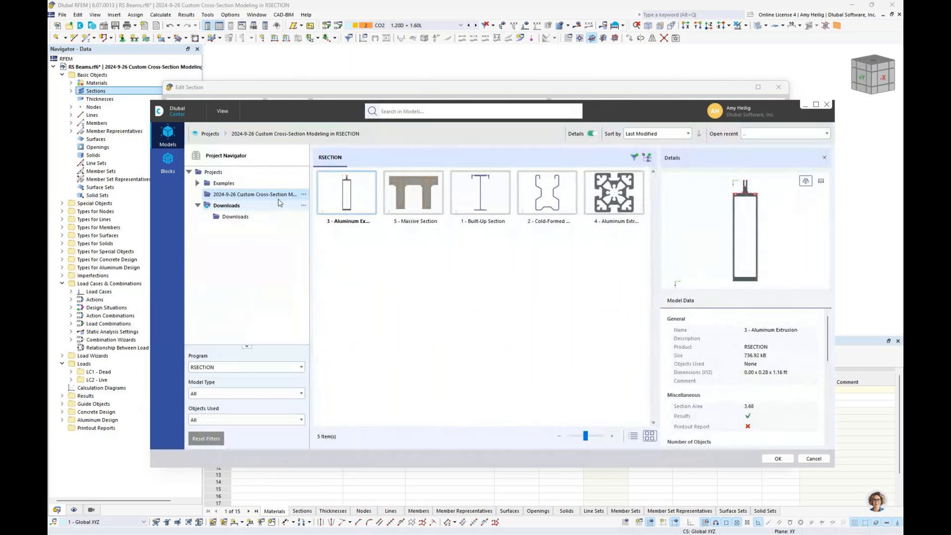
{"action": "left_click", "coordinate": [226, 173]}
{"action": "right_click", "coordinate": [229, 174]}
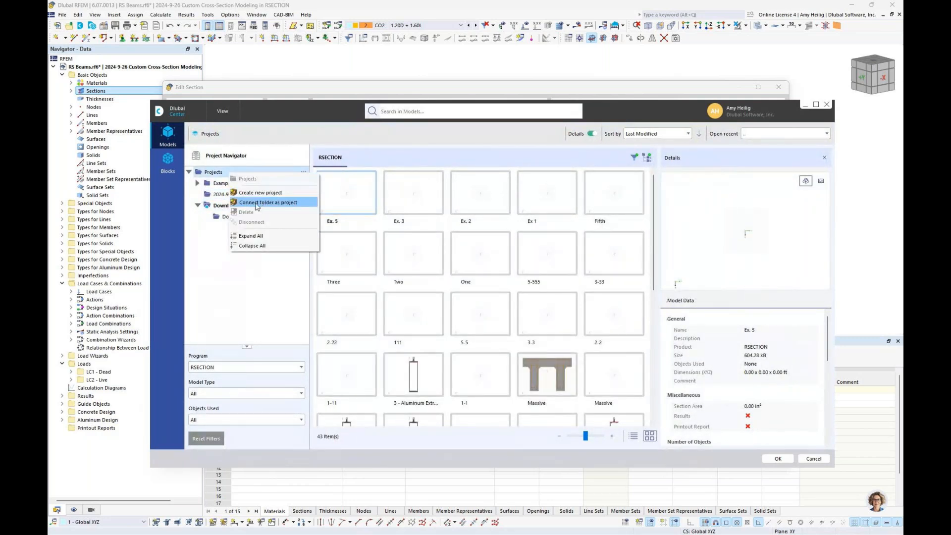
{"action": "left_click", "coordinate": [199, 258]}
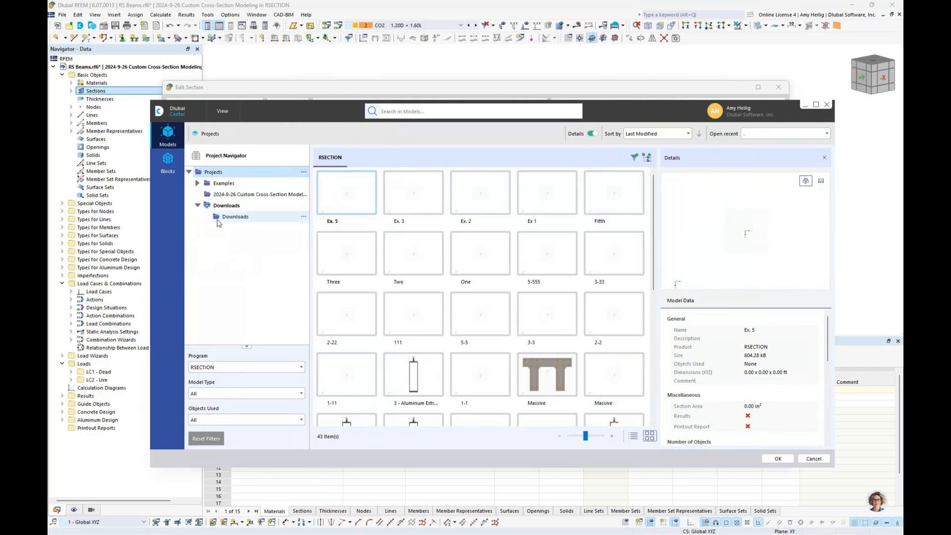
{"action": "left_click", "coordinate": [222, 196]}
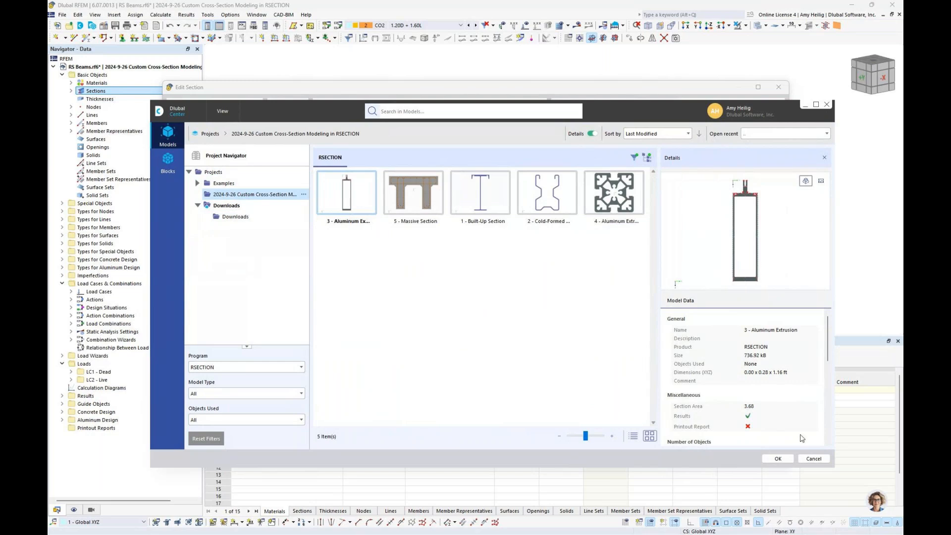
{"action": "left_click", "coordinate": [809, 461]}
{"action": "left_click", "coordinate": [655, 423]}
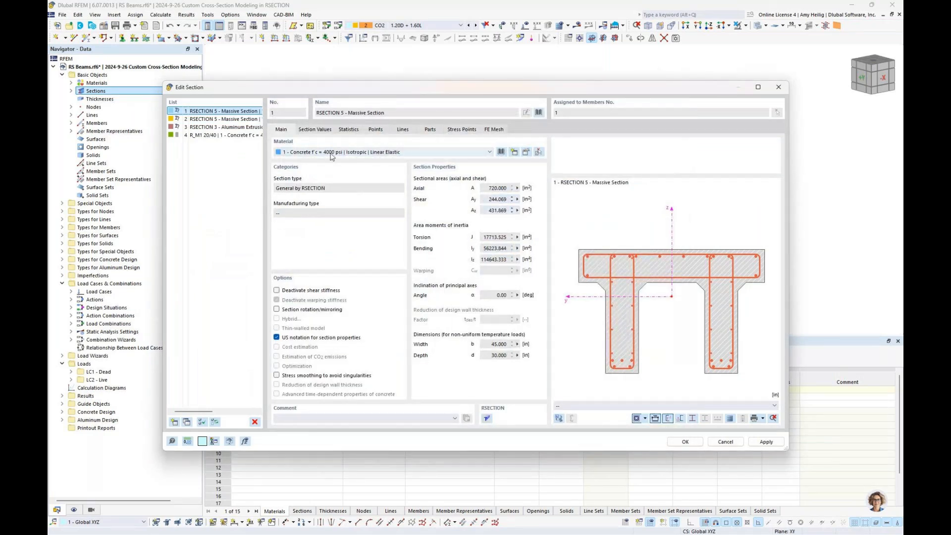
Review the massive section's FE mesh and the aluminum extrusion's section properties, and close the dialog without saving.
{"action": "left_click", "coordinate": [494, 129]}
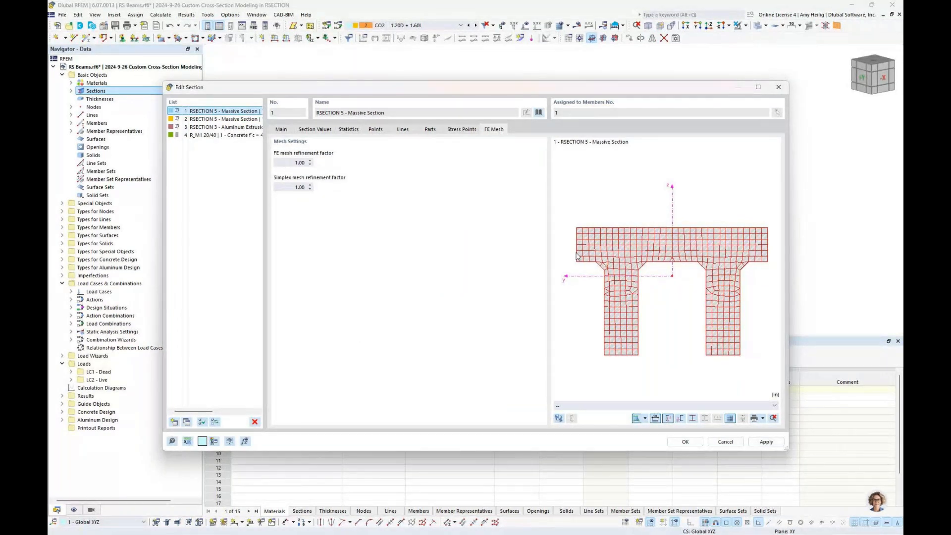
{"action": "left_click", "coordinate": [281, 129]}
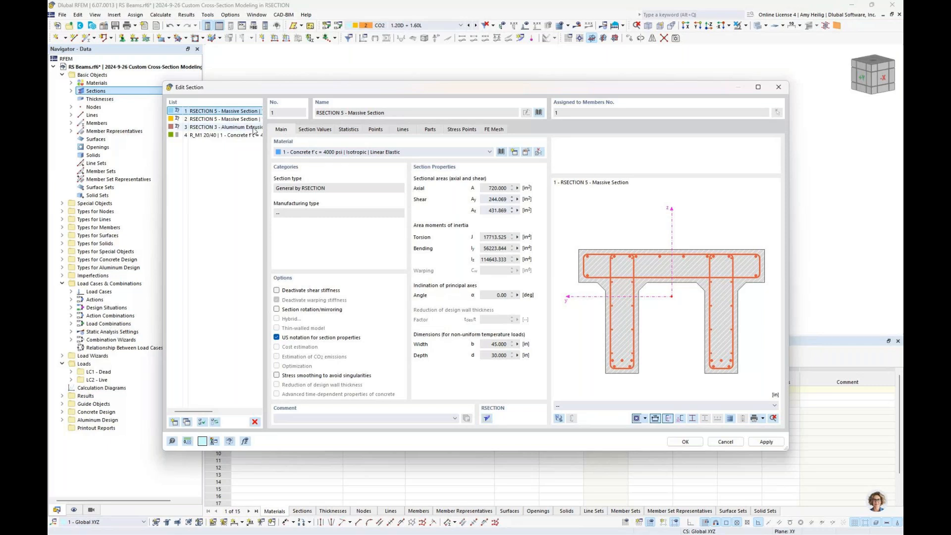
{"action": "left_click", "coordinate": [219, 135]}
{"action": "left_click", "coordinate": [221, 127]}
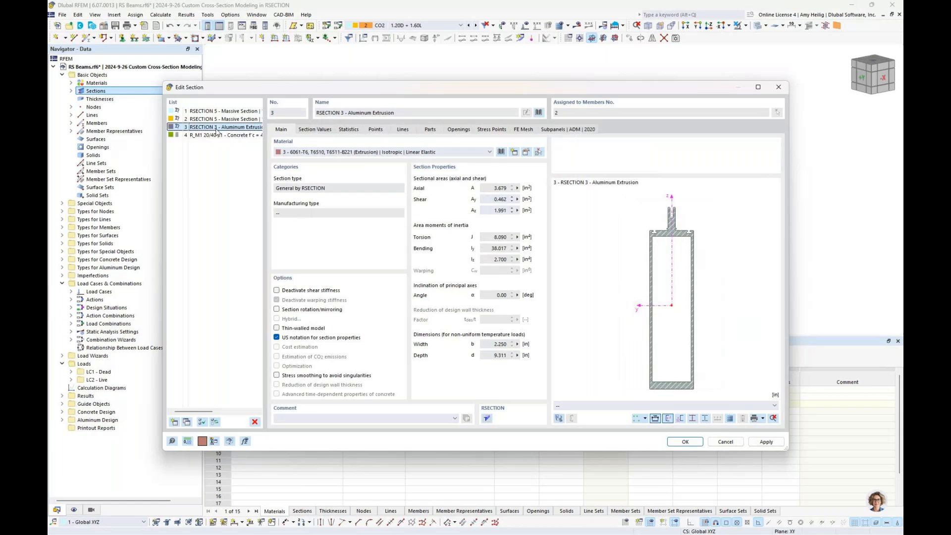
{"action": "left_click", "coordinate": [727, 445]}
Show the aluminum beam's end in transparent mode and hide the display of Types for Nodes.
{"action": "scroll", "coordinate": [374, 206], "scroll_direction": "up", "scroll_amount": 5}
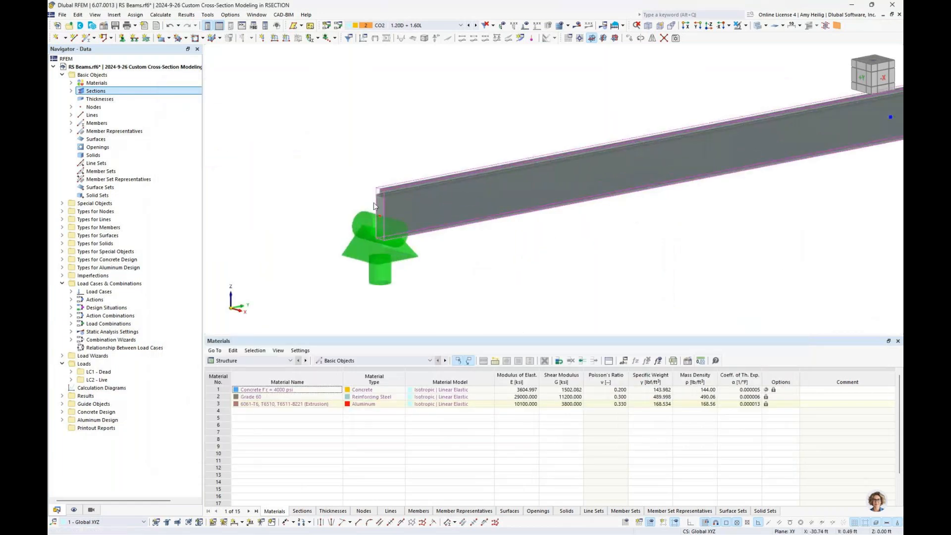
{"action": "scroll", "coordinate": [374, 206], "scroll_direction": "up", "scroll_amount": 3}
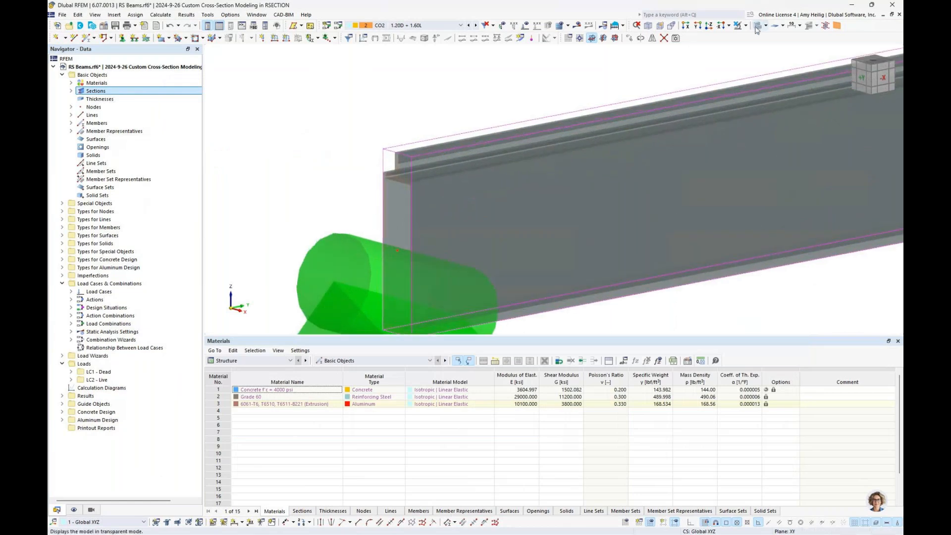
{"action": "left_click", "coordinate": [758, 26]}
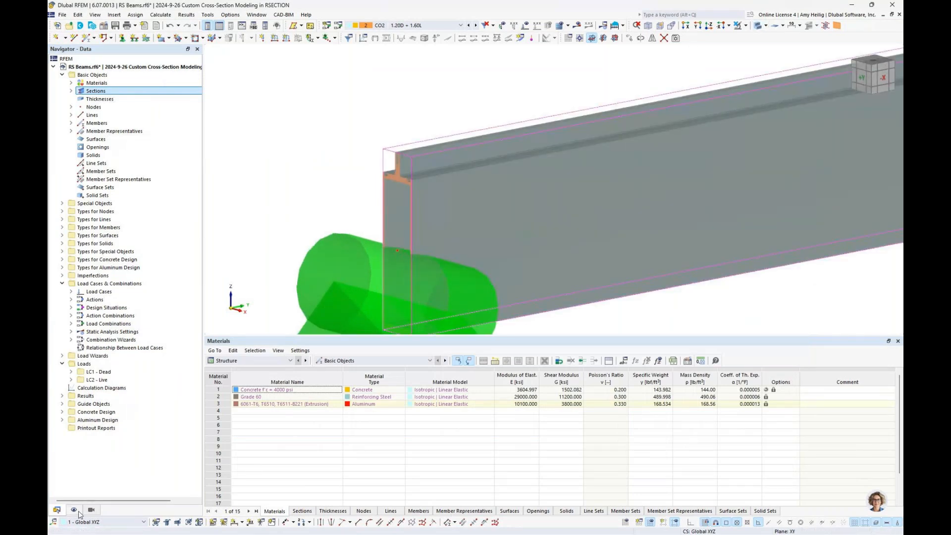
{"action": "left_click", "coordinate": [74, 510]}
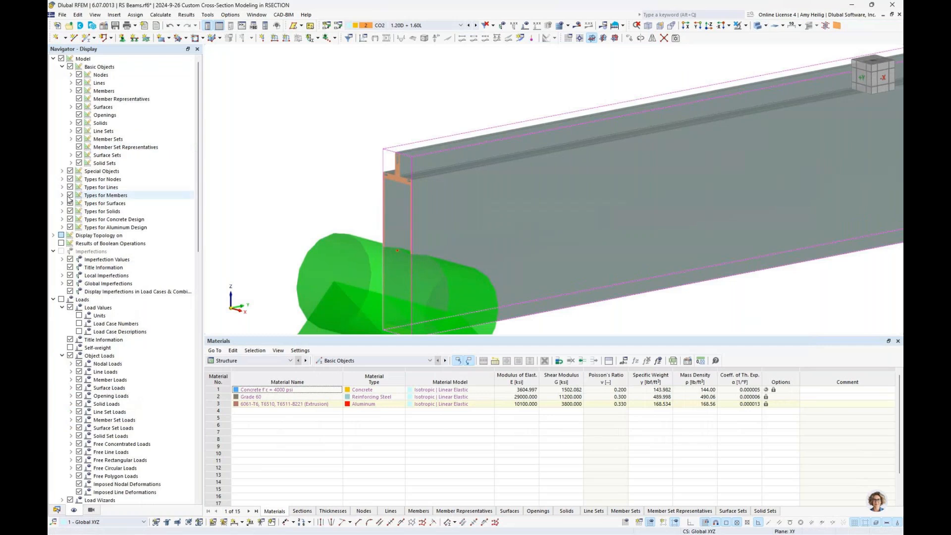
{"action": "left_click", "coordinate": [70, 180]}
Examine the aluminum beam's hollow end profile and the grooves in its upper flange and stem up close.
{"action": "scroll", "coordinate": [406, 199], "scroll_direction": "up", "scroll_amount": 3}
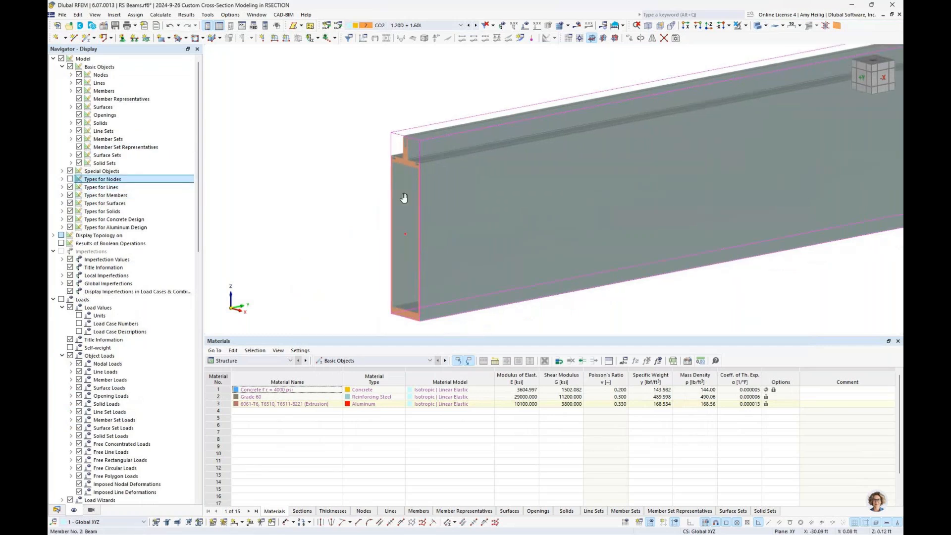
{"action": "scroll", "coordinate": [420, 197], "scroll_direction": "down", "scroll_amount": 3}
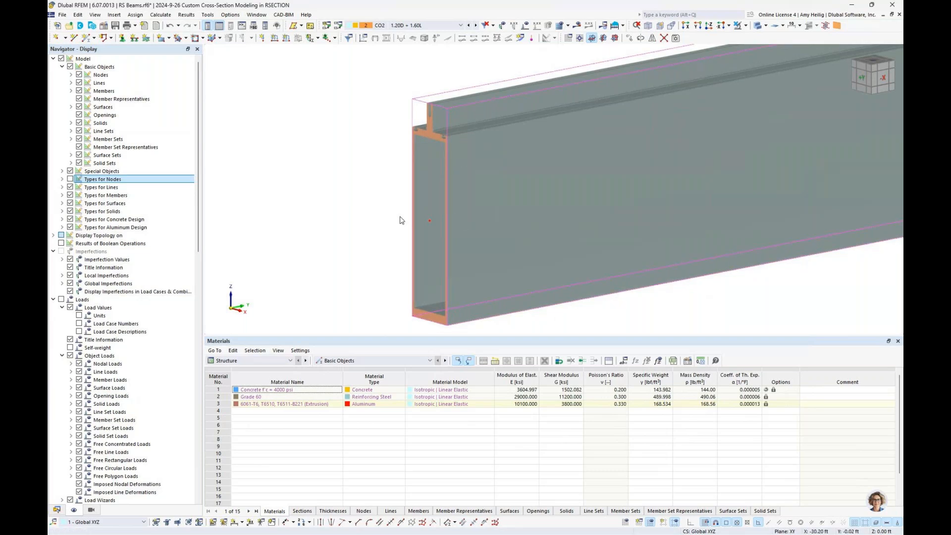
{"action": "mouse_move", "coordinate": [435, 225]}
{"action": "scroll", "coordinate": [441, 135], "scroll_direction": "up", "scroll_amount": 5}
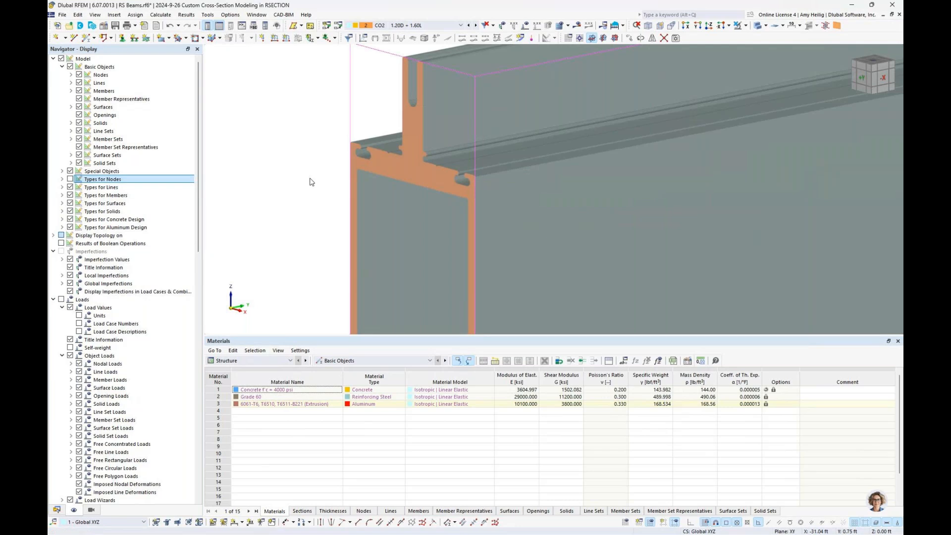
Inspect the ADM 2020 subpanel coordinates of the RSECTION 3 aluminum extrusion, highlighting individual subpanels, and close the section without saving.
{"action": "scroll", "coordinate": [311, 182], "scroll_direction": "down", "scroll_amount": 5}
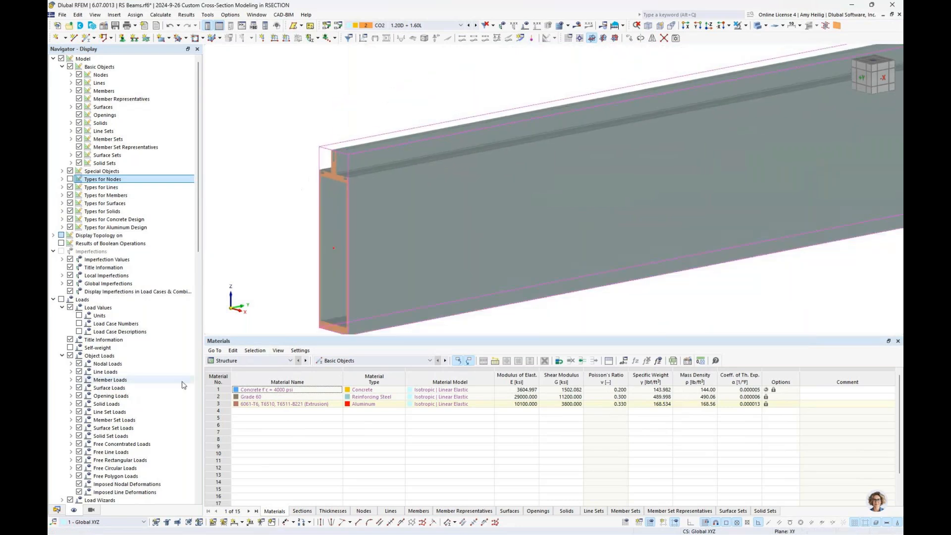
{"action": "left_click", "coordinate": [57, 510]}
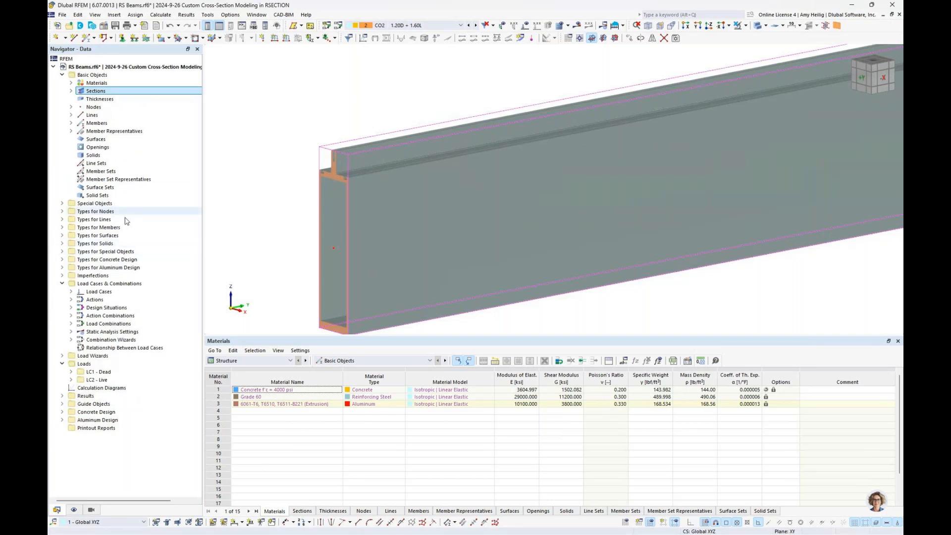
{"action": "double_click", "coordinate": [94, 91]}
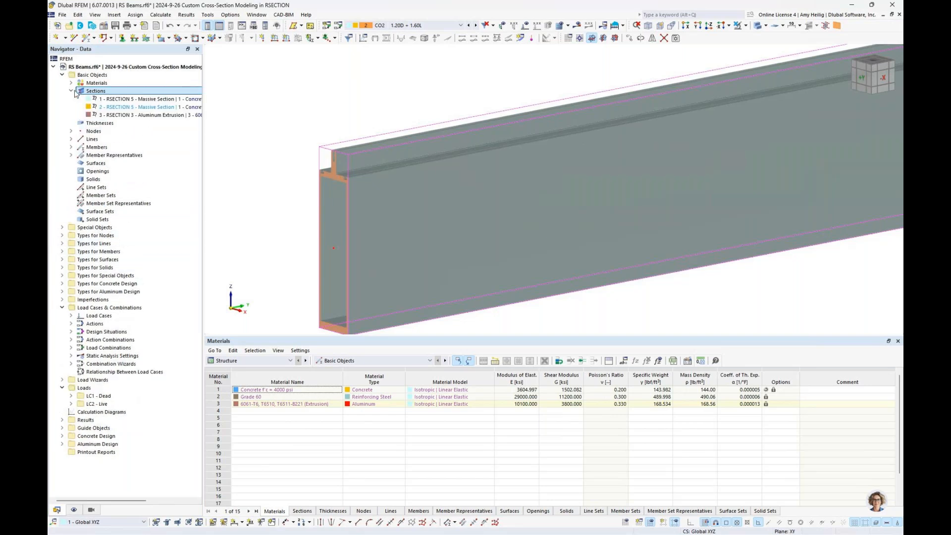
{"action": "left_click", "coordinate": [113, 117]}
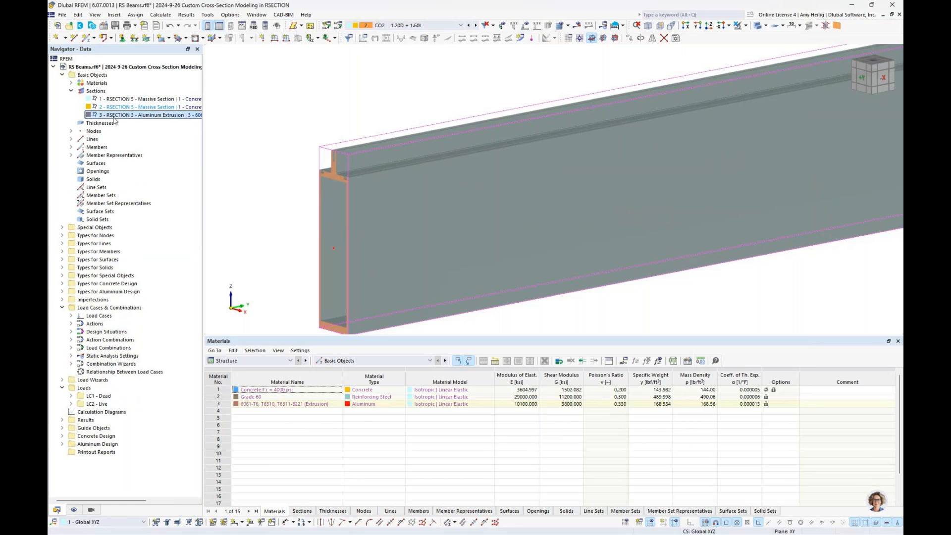
{"action": "double_click", "coordinate": [113, 117]}
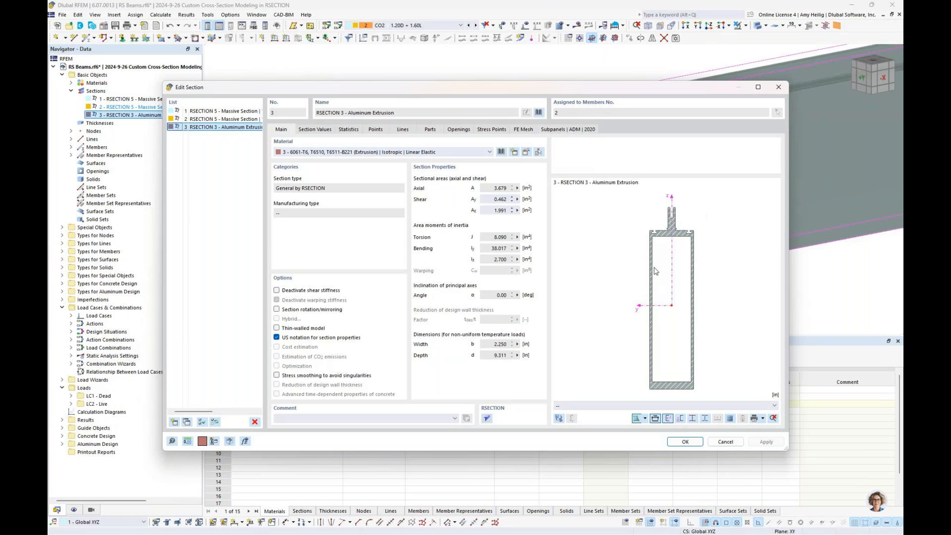
{"action": "left_click", "coordinate": [562, 130]}
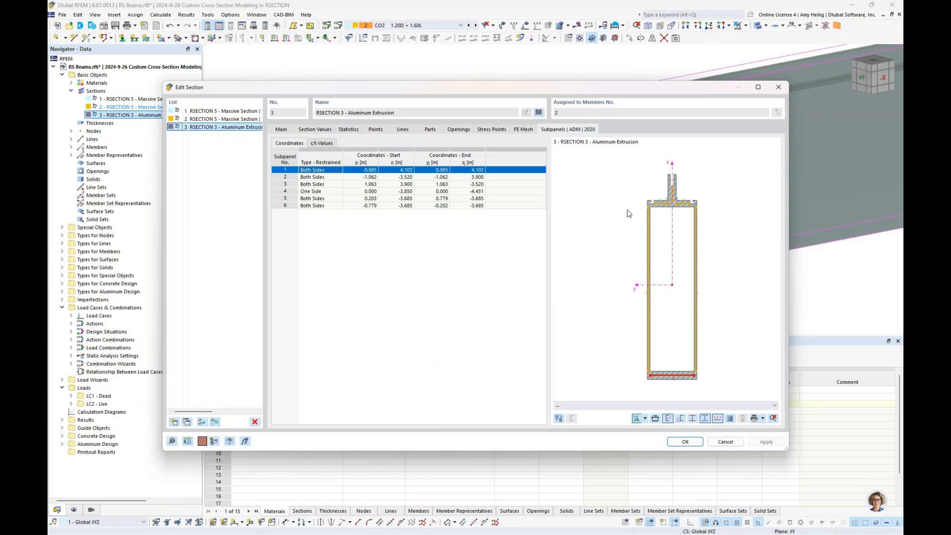
{"action": "scroll", "coordinate": [670, 198], "scroll_direction": "up", "scroll_amount": 3}
{"action": "scroll", "coordinate": [664, 213], "scroll_direction": "up", "scroll_amount": 3}
{"action": "left_click", "coordinate": [318, 177]}
{"action": "left_click", "coordinate": [318, 184]}
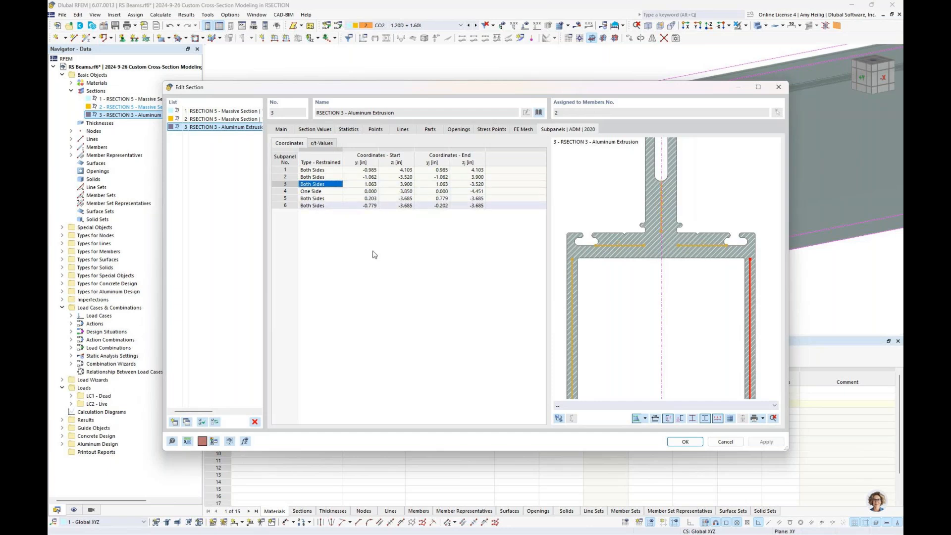
{"action": "left_click", "coordinate": [725, 442]}
Show Types for Nodes again, hide Types for Concrete Design, and bring both beams into view.
{"action": "scroll", "coordinate": [691, 237], "scroll_direction": "down", "scroll_amount": 5}
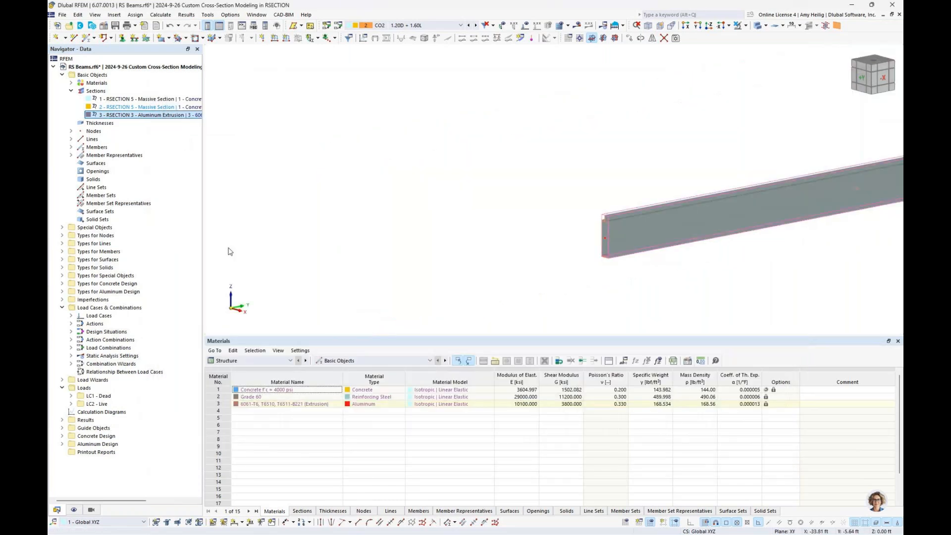
{"action": "left_click", "coordinate": [74, 509]}
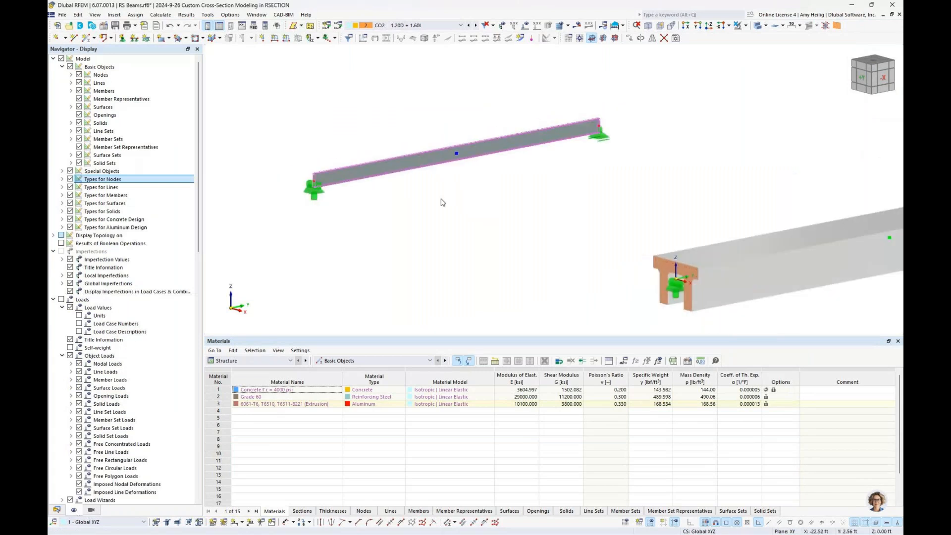
{"action": "scroll", "coordinate": [442, 202], "scroll_direction": "down", "scroll_amount": 2}
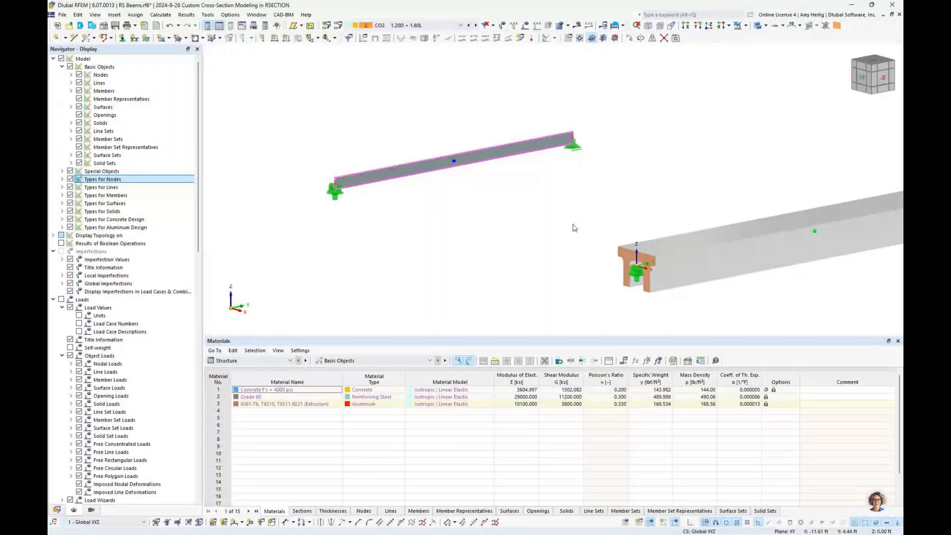
{"action": "middle_click_drag", "start_coordinate": [573, 224], "coordinate": [514, 230]}
{"action": "scroll", "coordinate": [516, 227], "scroll_direction": "down", "scroll_amount": 1}
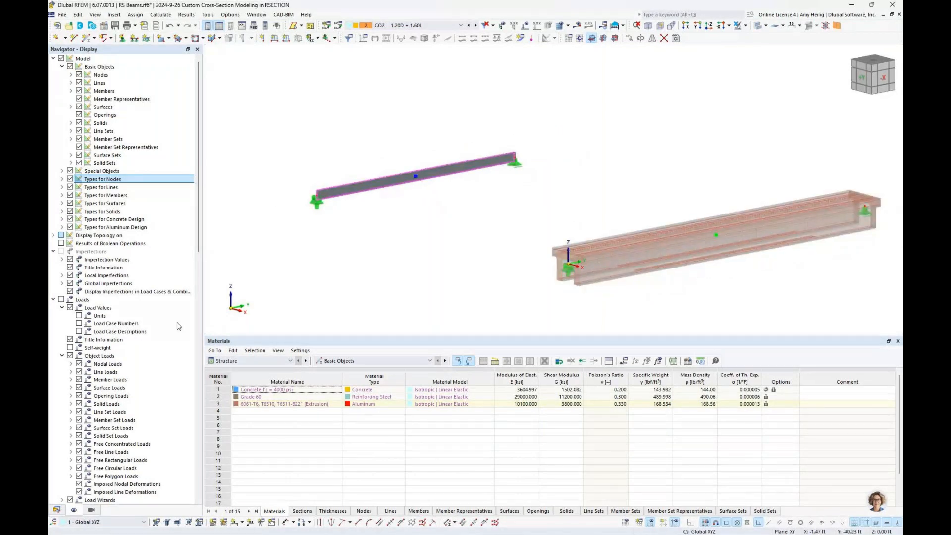
{"action": "left_click", "coordinate": [69, 220]}
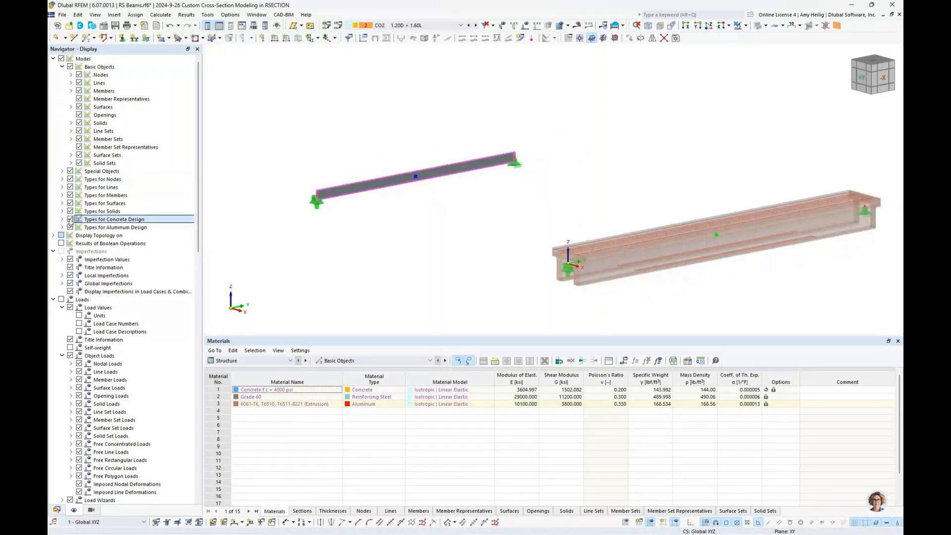
{"action": "left_click", "coordinate": [70, 219]}
{"action": "left_click", "coordinate": [58, 510]}
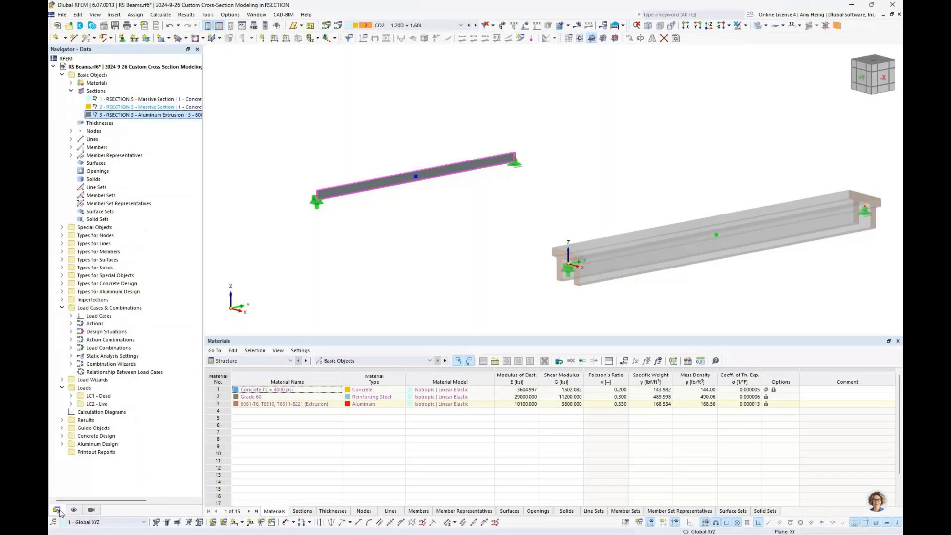
Display the loads on both beams for LC1 Dead, LC2 Live, and load combination CO2 (1.20D + 1.60L).
{"action": "left_click", "coordinate": [461, 25]}
{"action": "left_click", "coordinate": [386, 31]}
{"action": "left_click", "coordinate": [525, 26]}
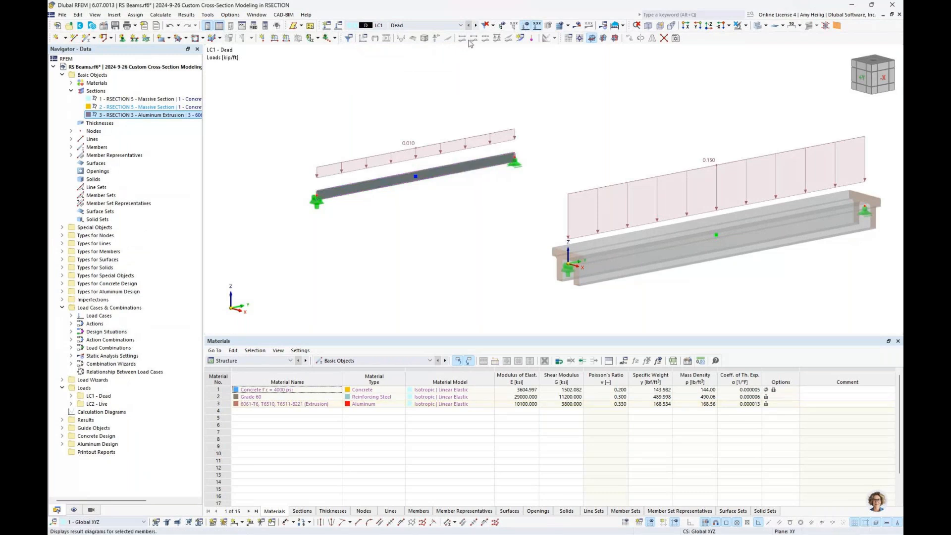
{"action": "left_click", "coordinate": [476, 25]}
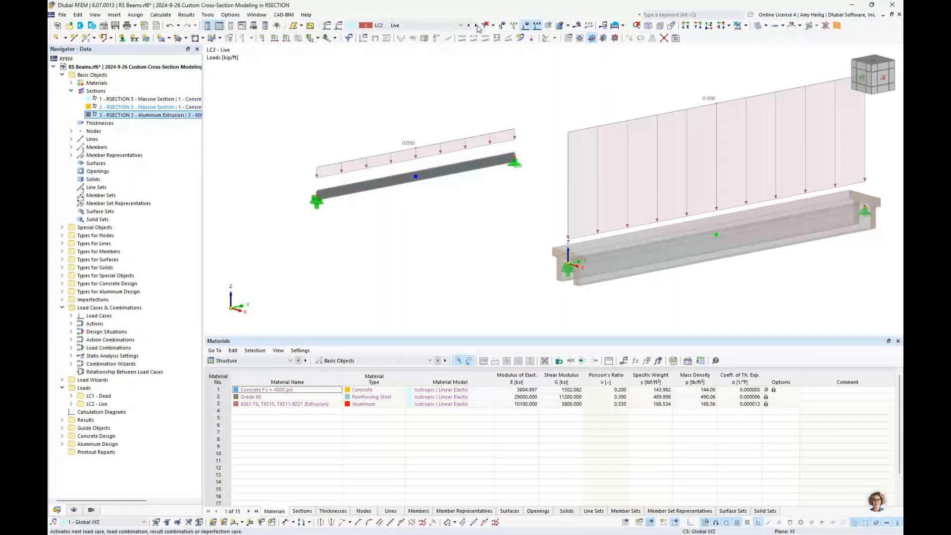
{"action": "left_click", "coordinate": [460, 25]}
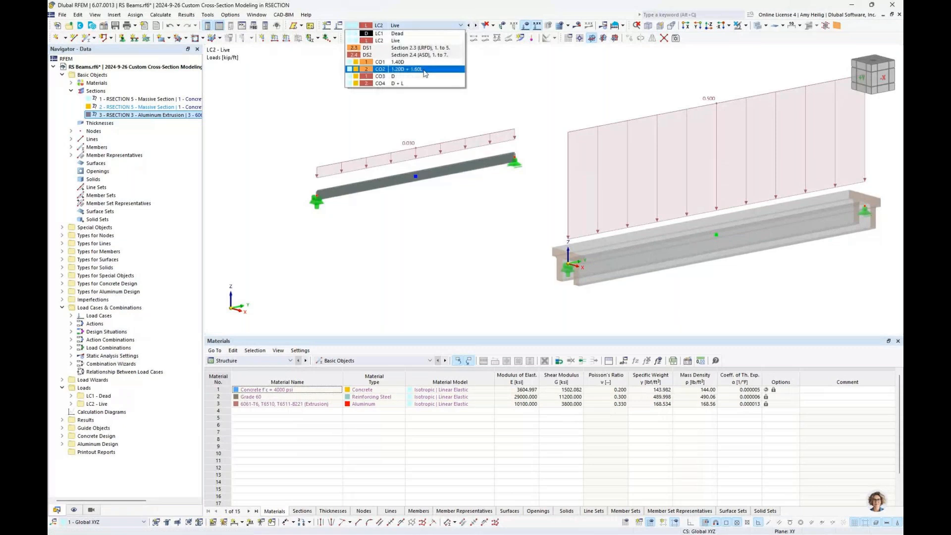
{"action": "left_click", "coordinate": [425, 70]}
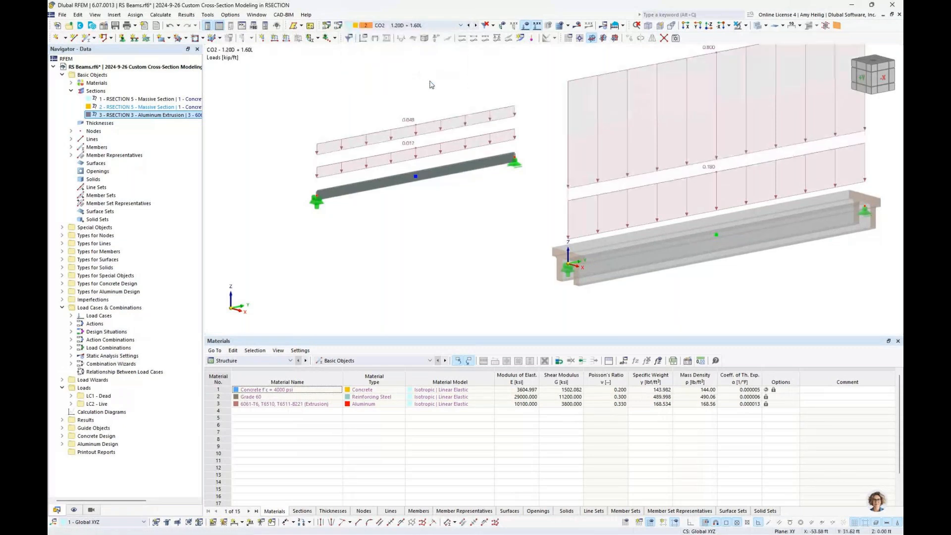
{"action": "scroll", "coordinate": [489, 205], "scroll_direction": "down", "scroll_amount": 1}
{"action": "middle_click_drag", "start_coordinate": [489, 205], "coordinate": [436, 240]}
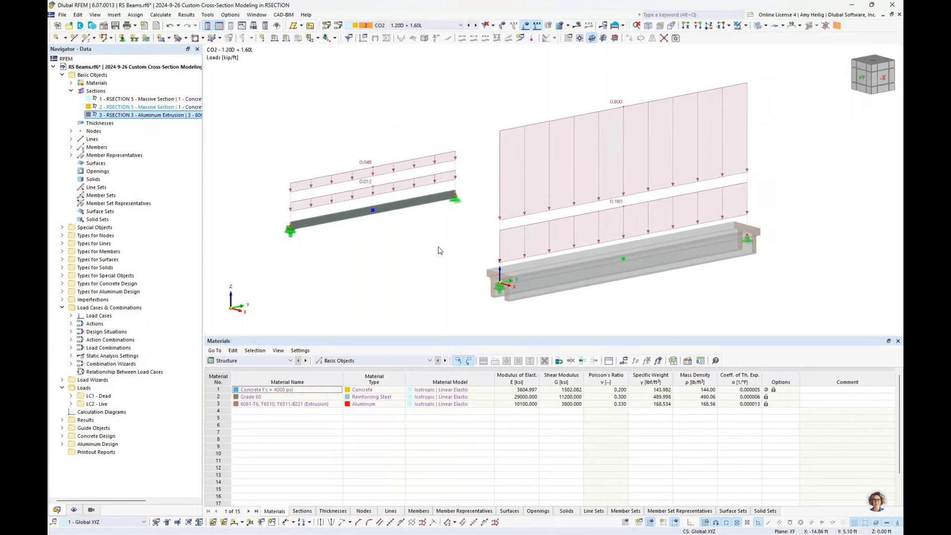
Open the model's base data and check the activated Concrete Design and Aluminum Design add-ons.
{"action": "left_click", "coordinate": [70, 92]}
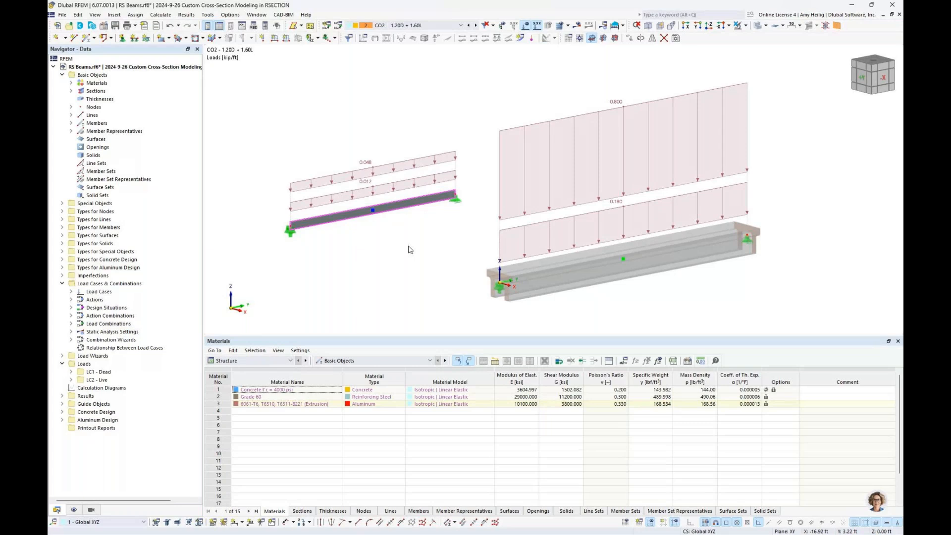
{"action": "right_click", "coordinate": [147, 68]}
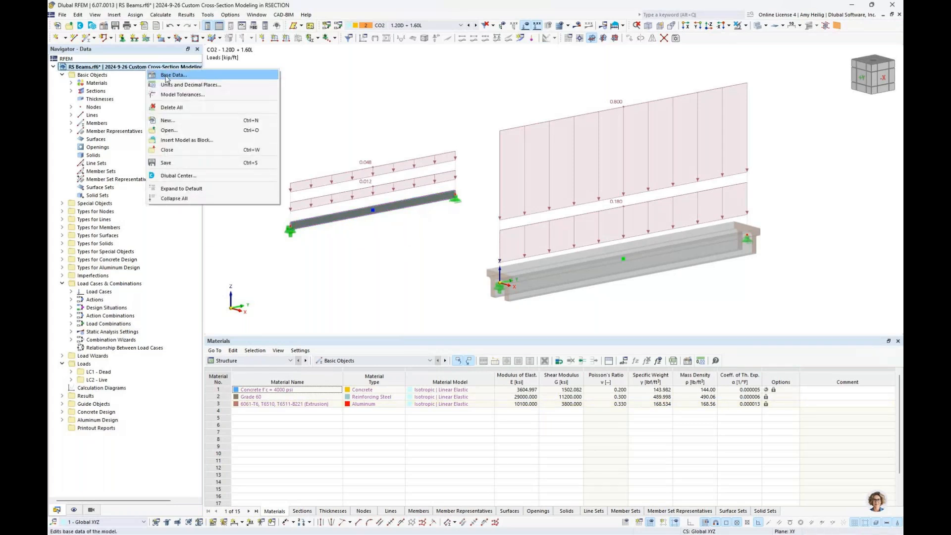
{"action": "left_click", "coordinate": [166, 77]}
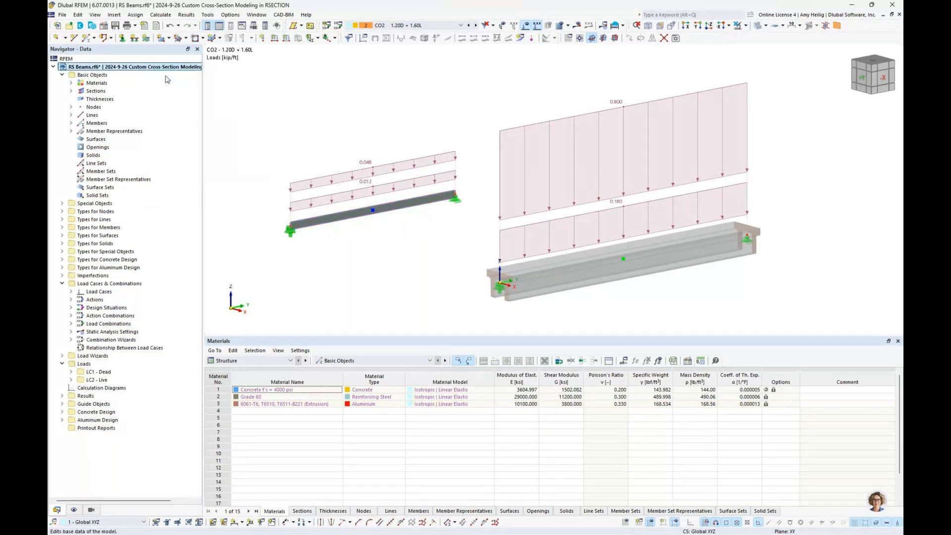
{"action": "left_click", "coordinate": [278, 133]}
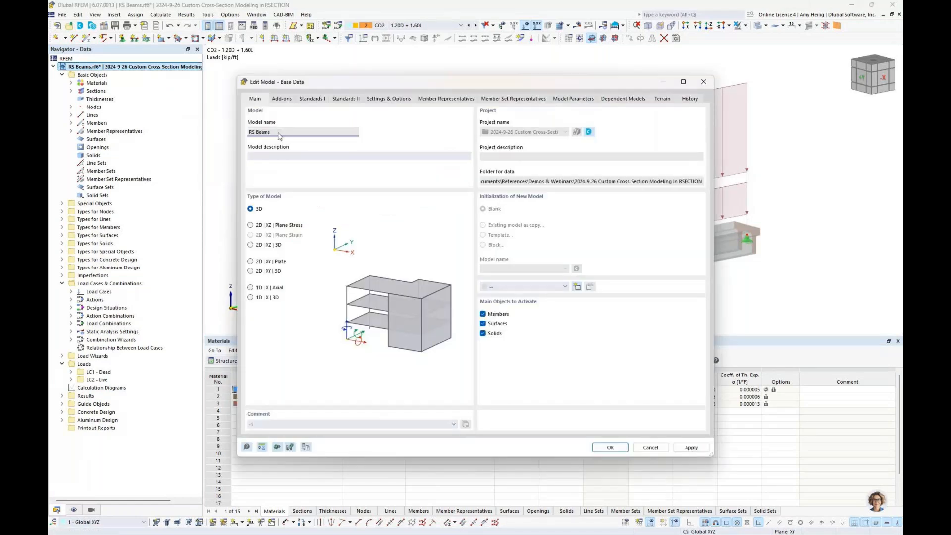
{"action": "left_click", "coordinate": [281, 99]}
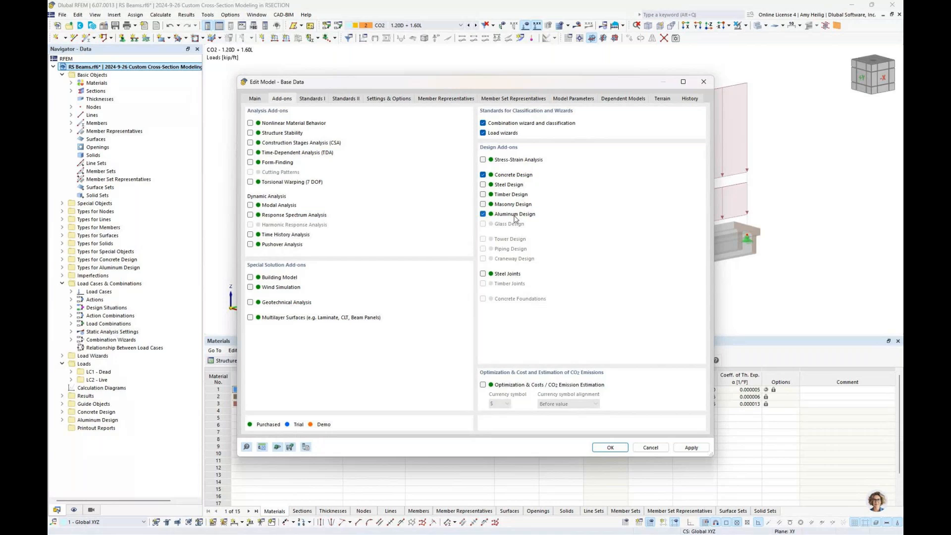
Review the available standards, keeping ACI 318 for concrete, ADM for aluminum and ASCE 7 for load combinations, and close the base data without saving.
{"action": "left_click", "coordinate": [312, 101]}
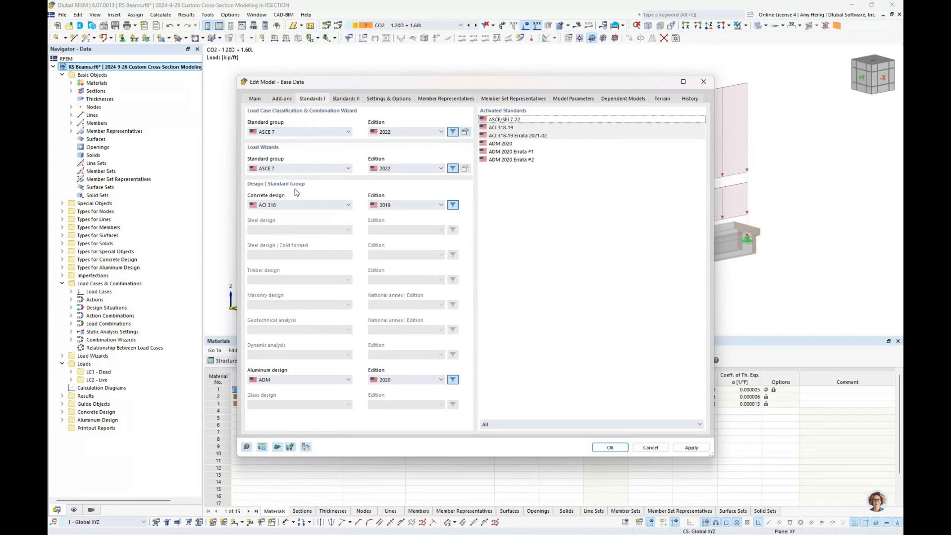
{"action": "left_click", "coordinate": [285, 209]}
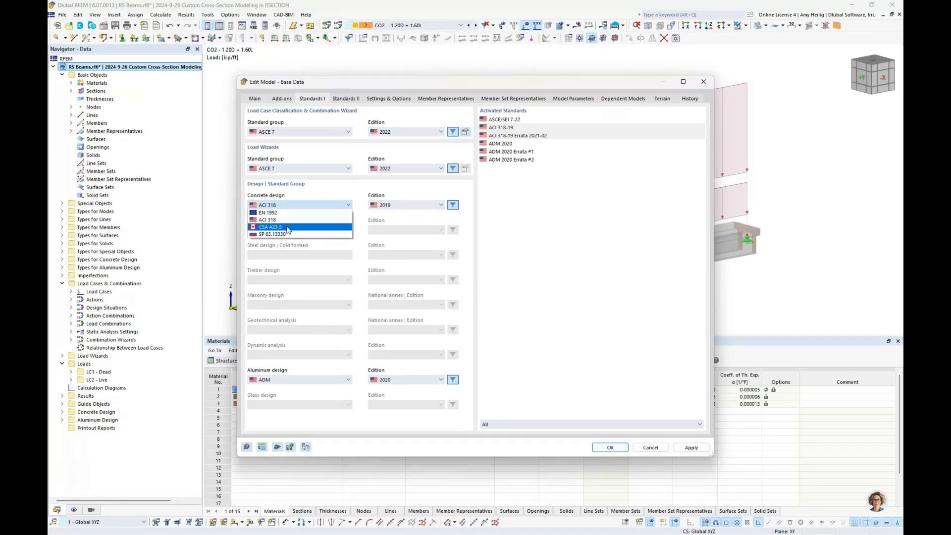
{"action": "left_click", "coordinate": [286, 220]}
{"action": "left_click", "coordinate": [287, 380]}
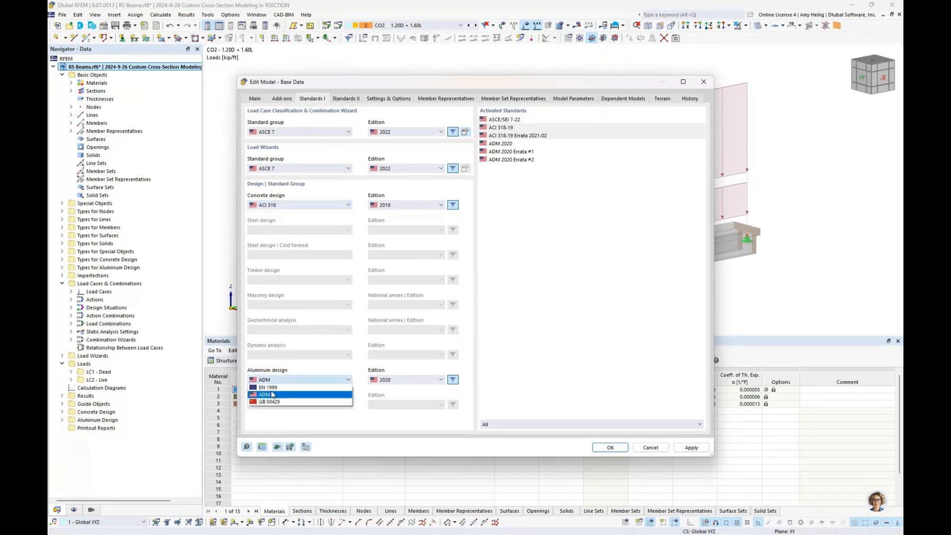
{"action": "left_click", "coordinate": [276, 396]}
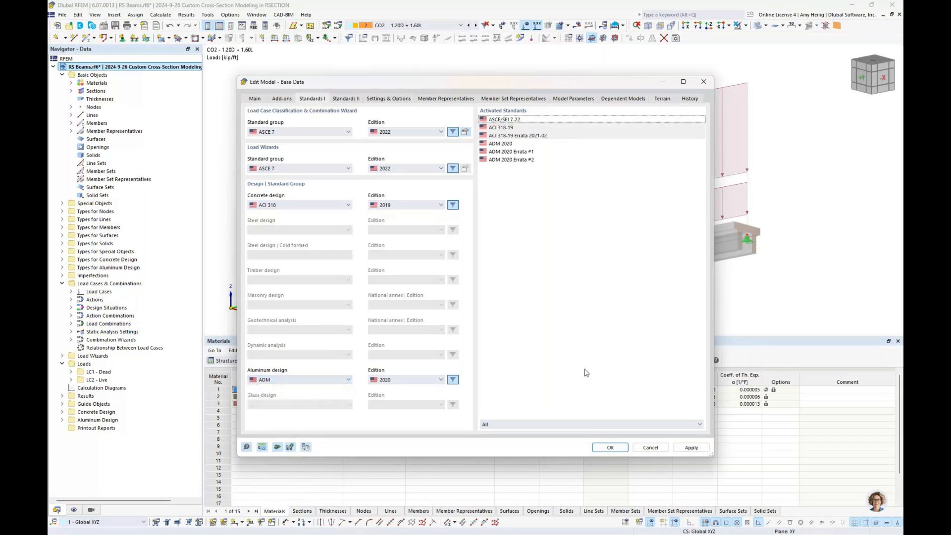
{"action": "left_click", "coordinate": [281, 132]}
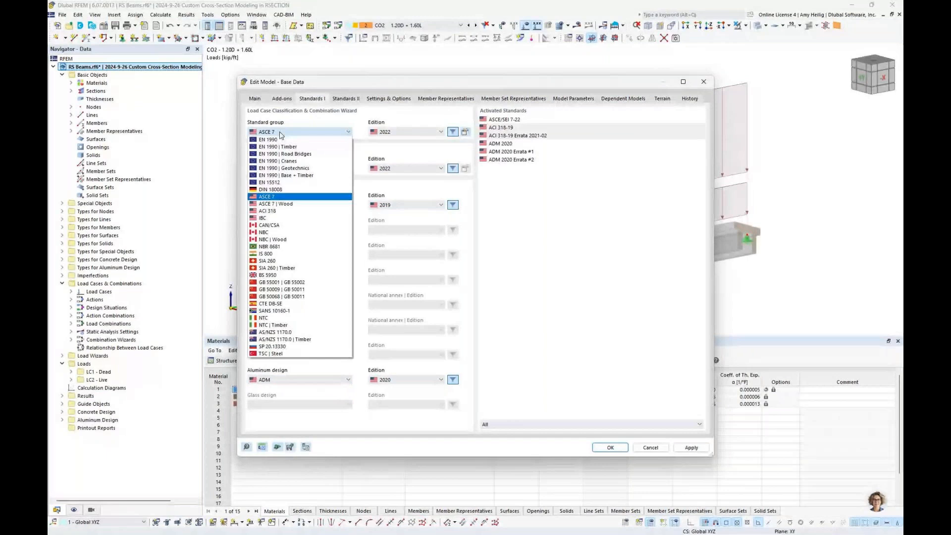
{"action": "left_click", "coordinate": [280, 133]}
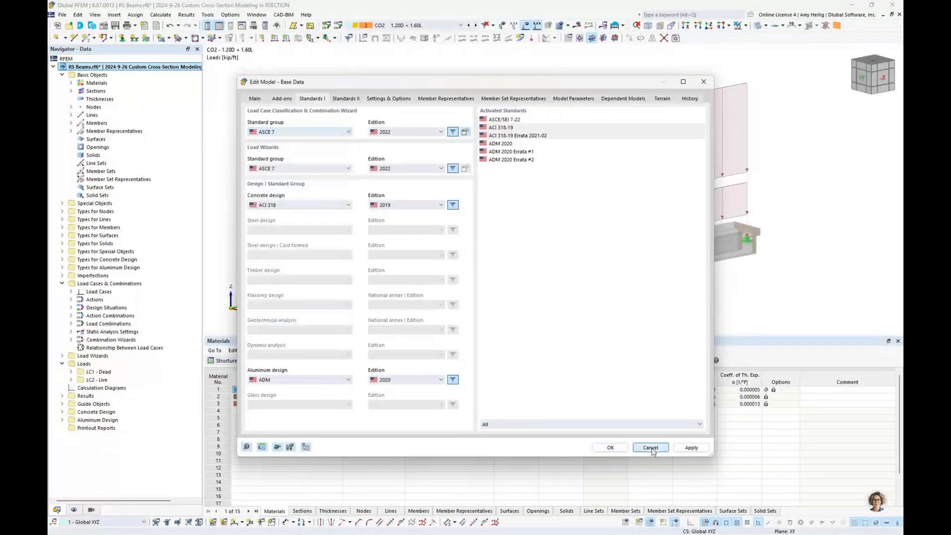
{"action": "left_click", "coordinate": [651, 447]}
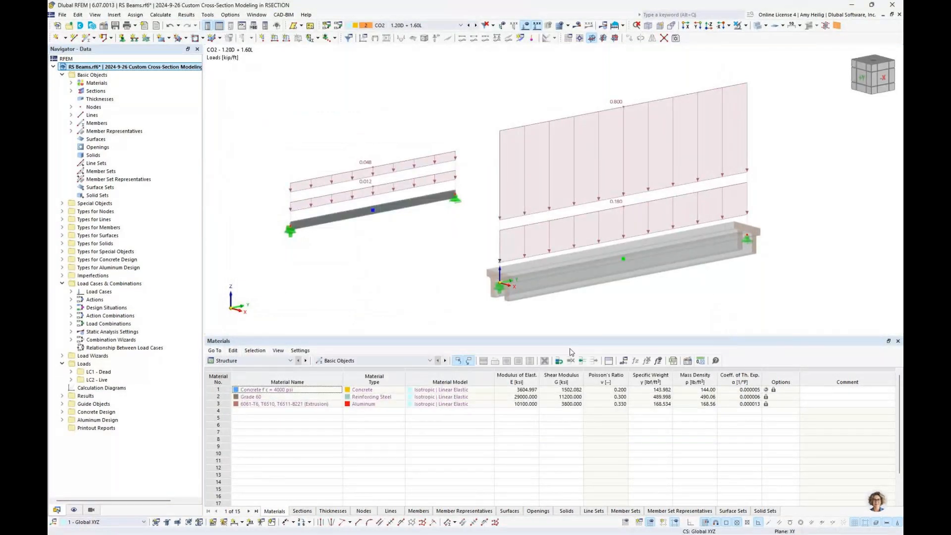
Show the Concrete Design input data to review its design situations.
{"action": "left_click", "coordinate": [249, 361]}
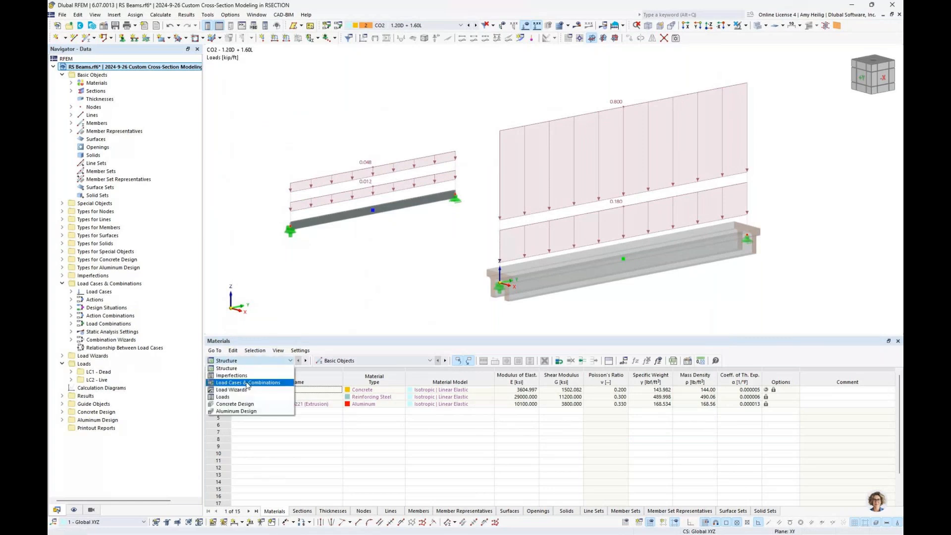
{"action": "left_click", "coordinate": [235, 404]}
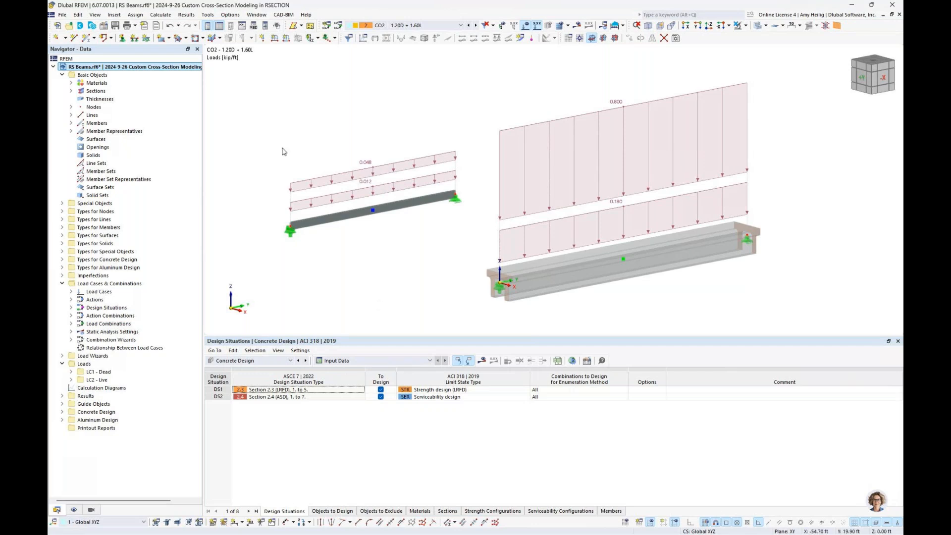
Calculate the model and display both beams' global deformations for CO2, with the loads hidden and the undeformed members as wireframe.
{"action": "left_click", "coordinate": [166, 17]}
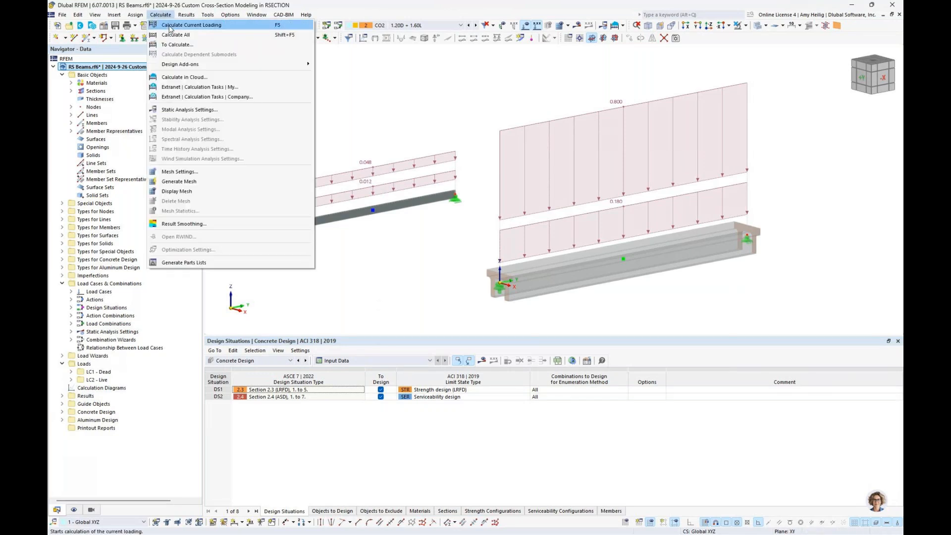
{"action": "left_click", "coordinate": [173, 26]}
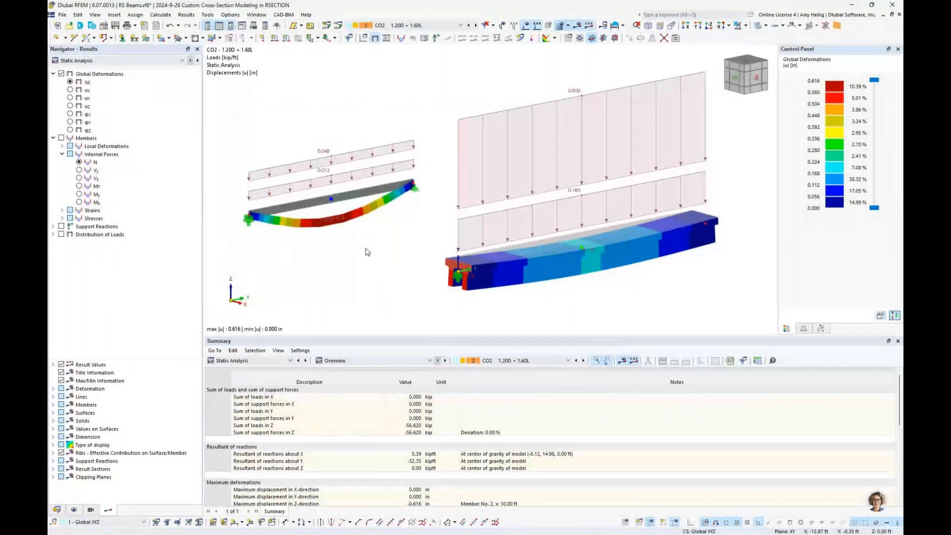
{"action": "left_click", "coordinate": [129, 63]}
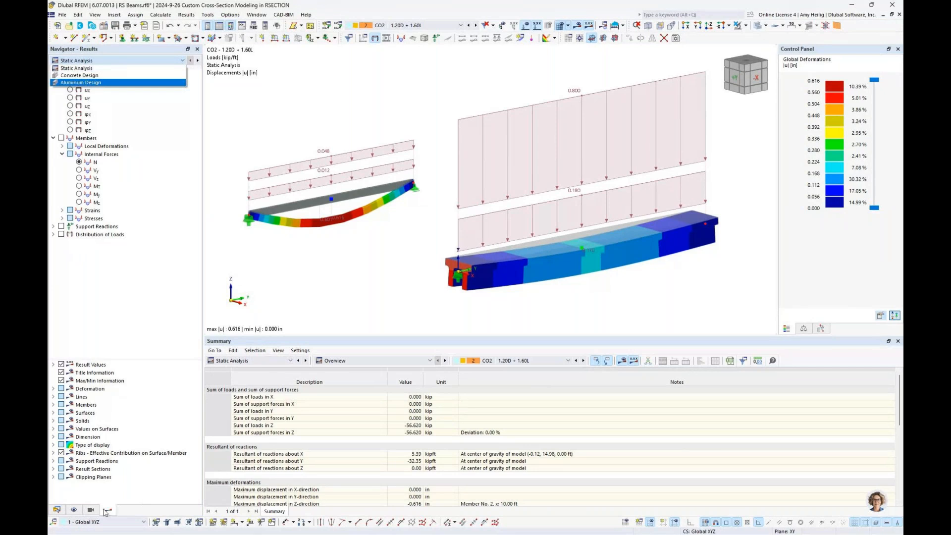
{"action": "left_click", "coordinate": [98, 69]}
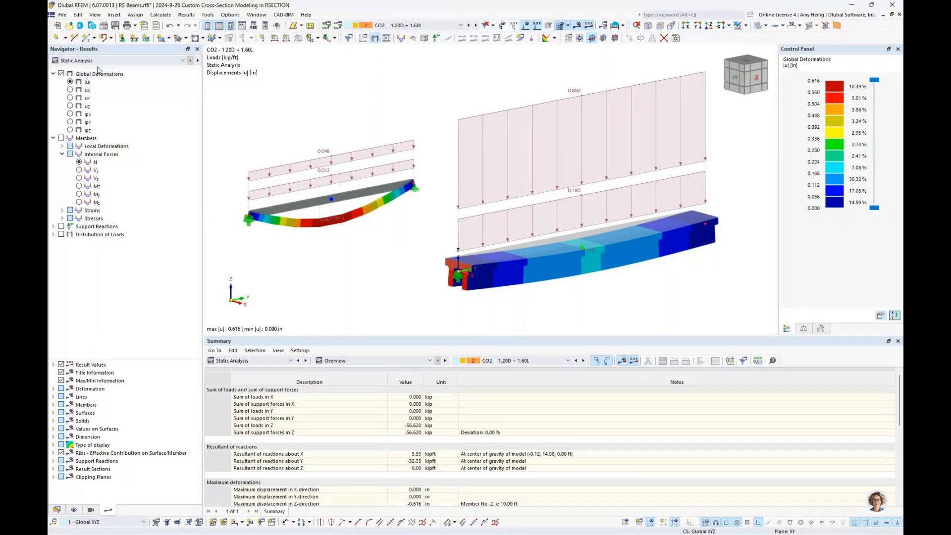
{"action": "middle_click_drag", "start_coordinate": [411, 229], "coordinate": [425, 209]}
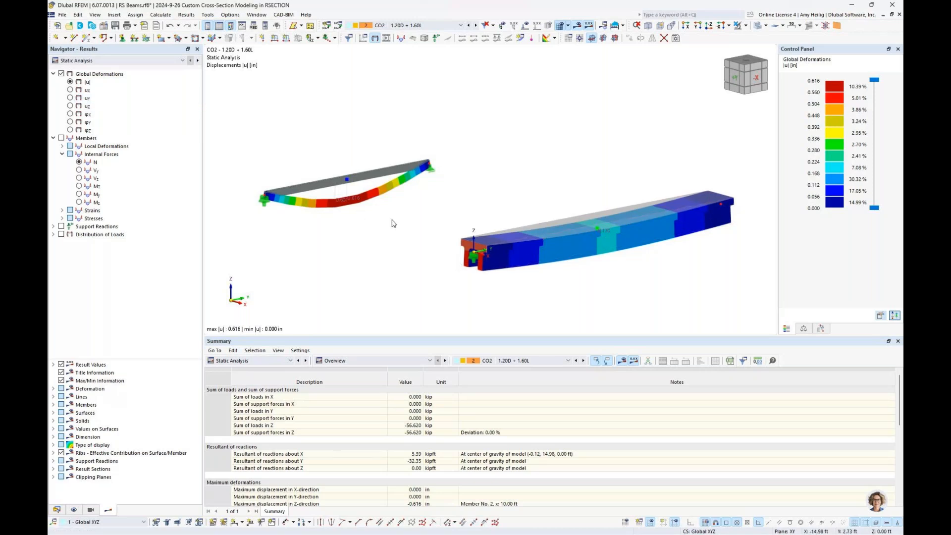
{"action": "left_click", "coordinate": [756, 26]}
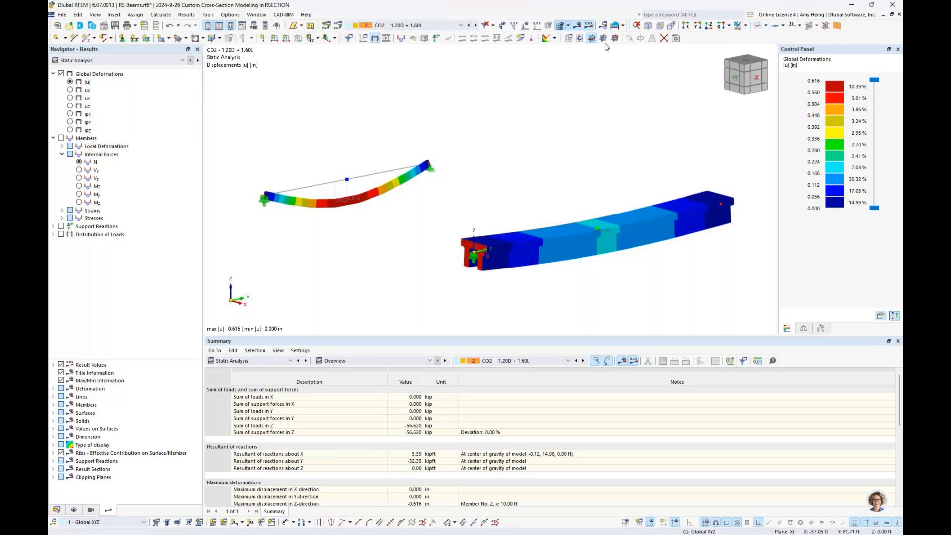
Display the member shear force Vz and bending moment My diagrams for both beams under CO2.
{"action": "left_click", "coordinate": [61, 138]}
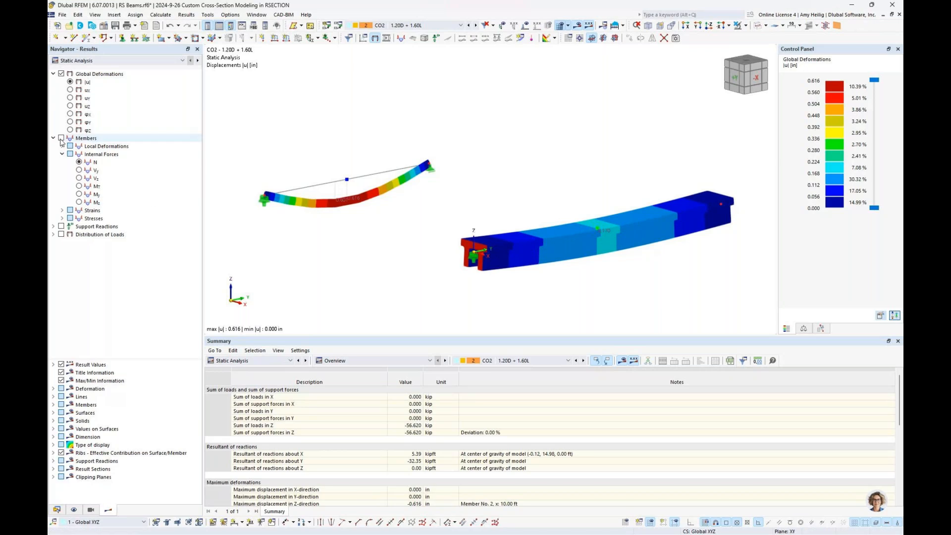
{"action": "left_click", "coordinate": [79, 179]}
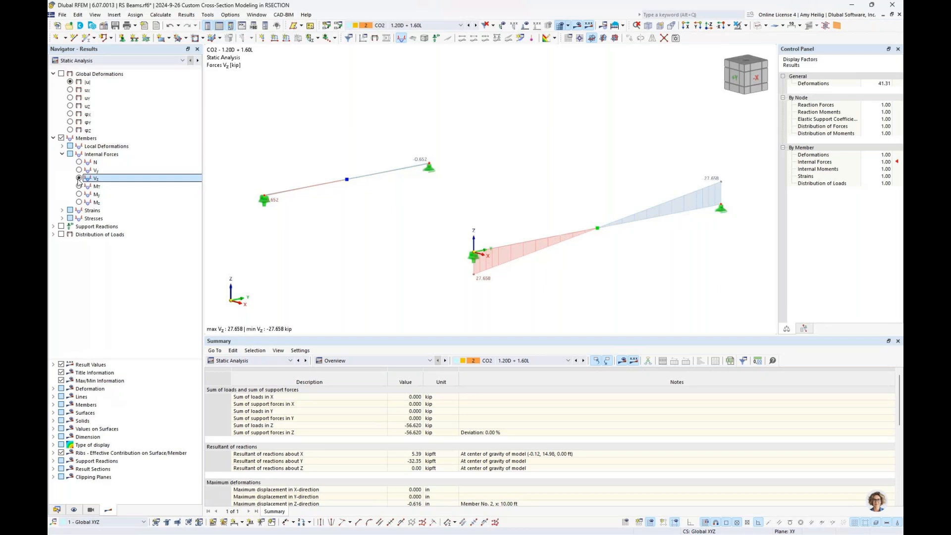
{"action": "left_click", "coordinate": [79, 194]}
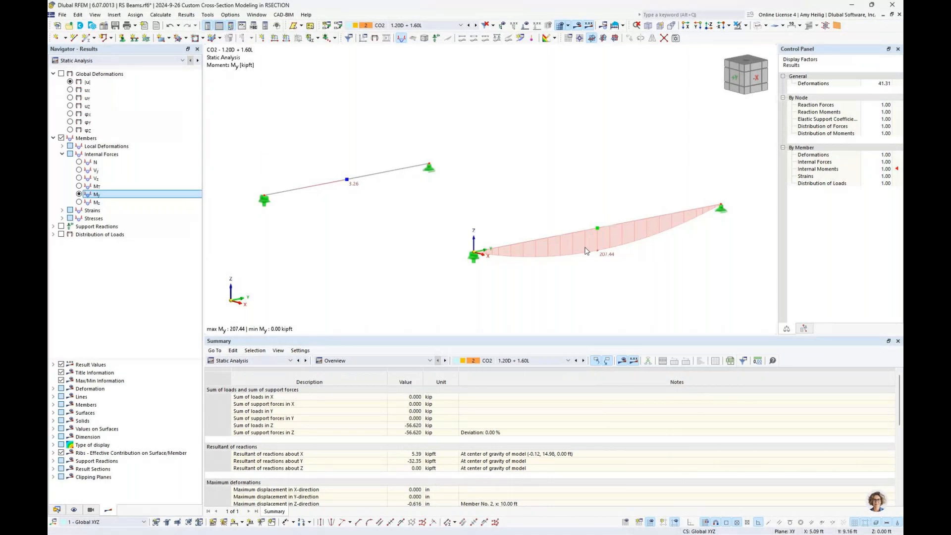
Isolate the aluminum beam to view its My moment diagram, and restore the visibility of all objects.
{"action": "left_click", "coordinate": [375, 174]}
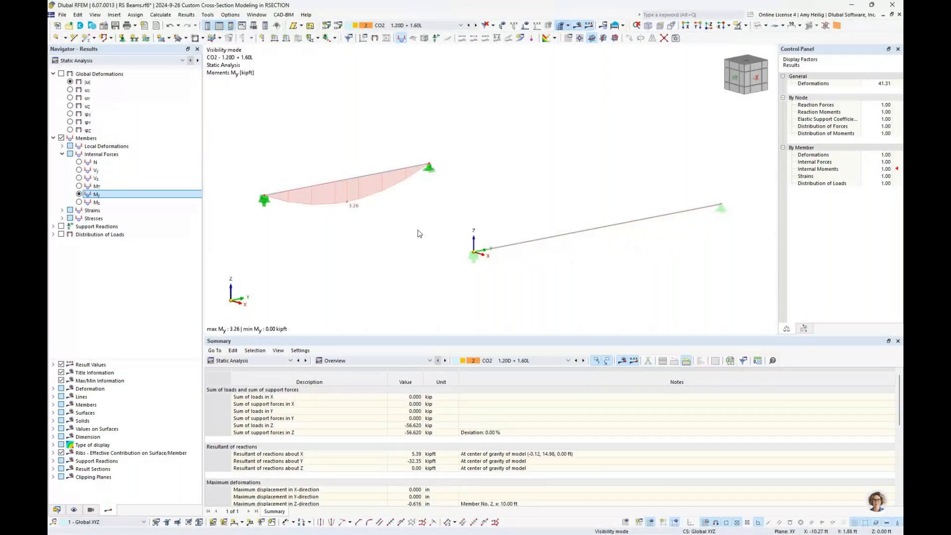
{"action": "left_click", "coordinate": [746, 25]}
{"action": "left_click", "coordinate": [748, 42]}
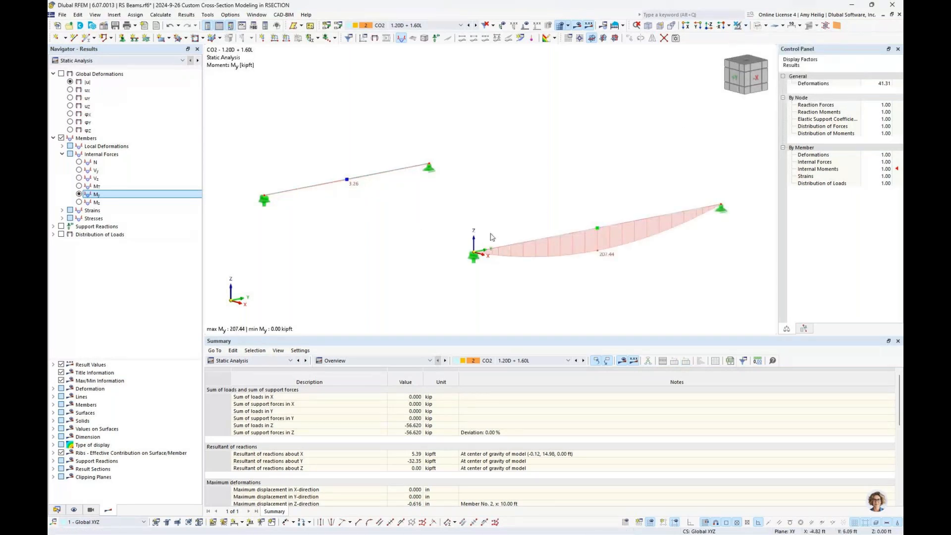
Switch to the Concrete Design results and show the concrete beam's design check ratios instead of the reinforcement diagrams.
{"action": "left_click", "coordinate": [147, 61]}
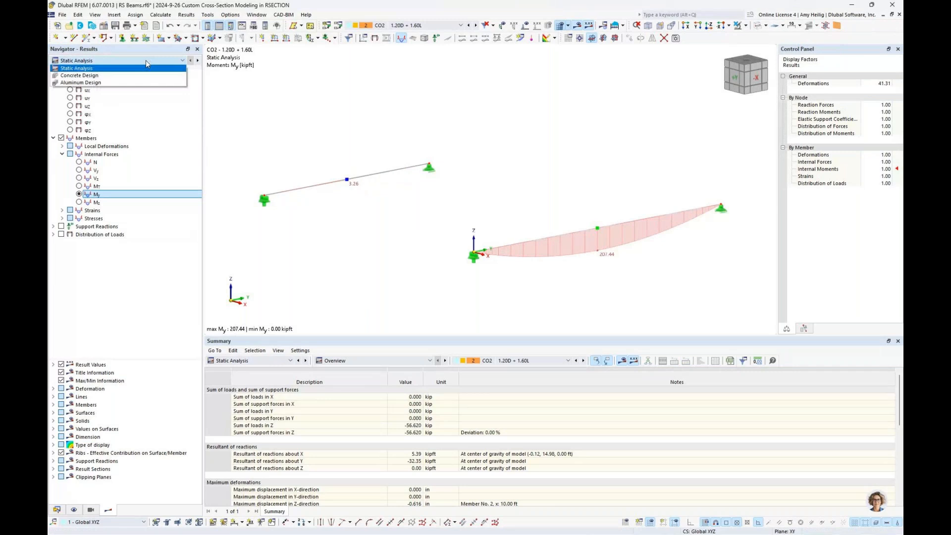
{"action": "left_click", "coordinate": [145, 68]}
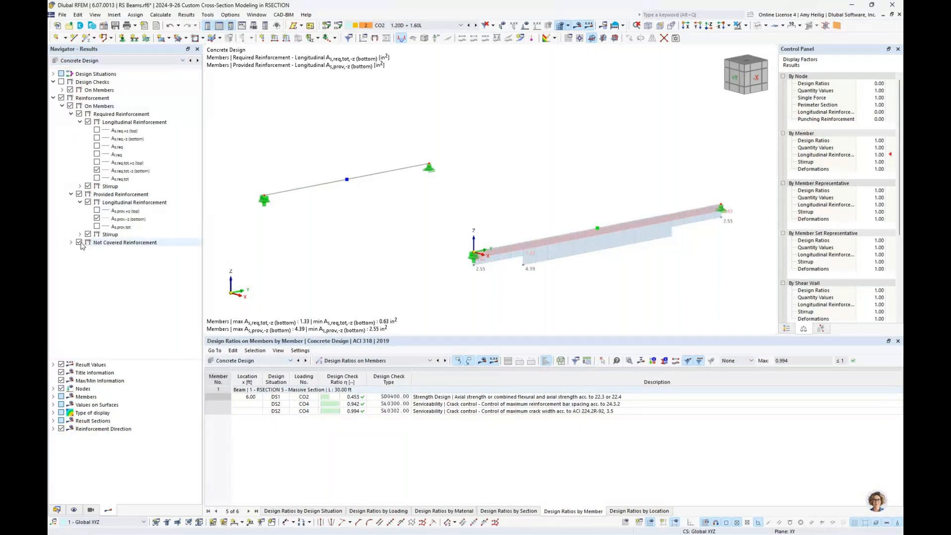
{"action": "left_click", "coordinate": [61, 98]}
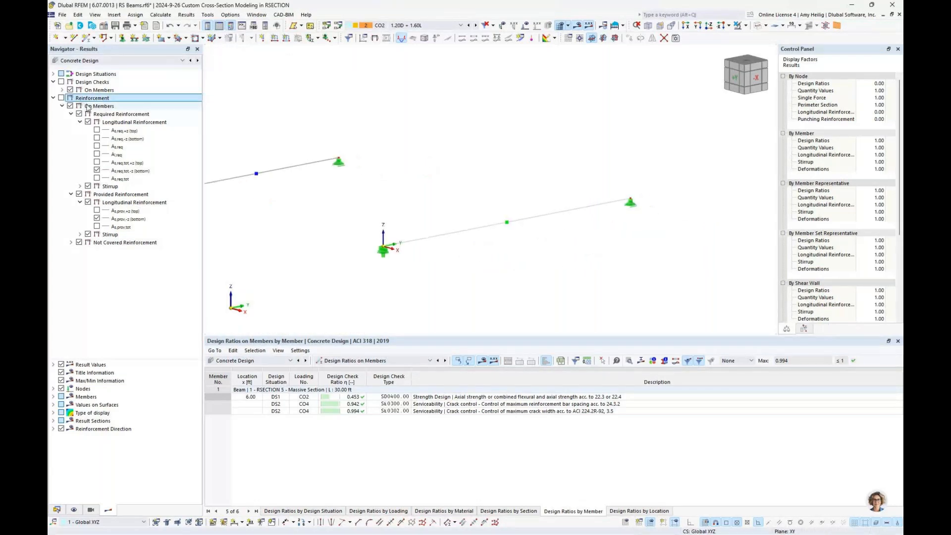
{"action": "left_click", "coordinate": [61, 81]}
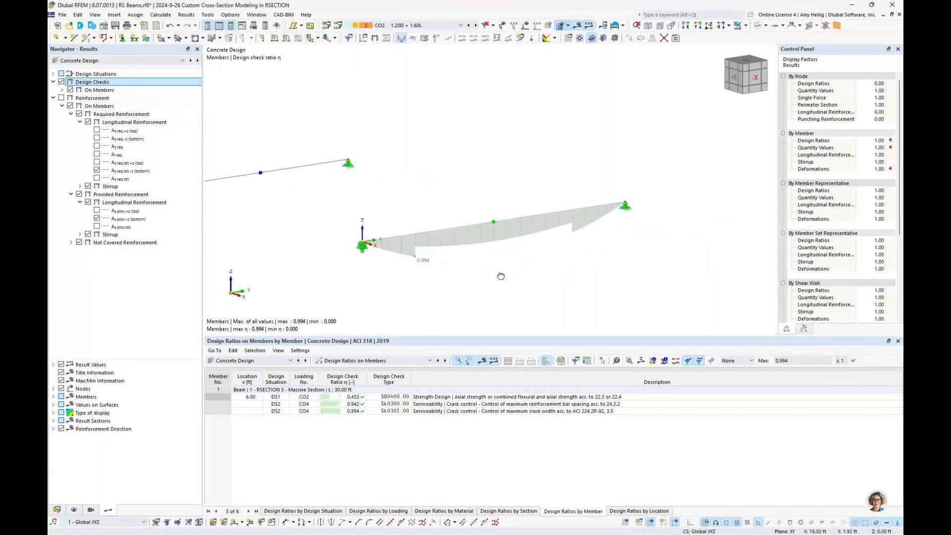
{"action": "middle_click_drag", "start_coordinate": [501, 276], "coordinate": [477, 277], "text": "ctrl"}
{"action": "scroll", "coordinate": [394, 252], "scroll_direction": "up", "scroll_amount": 2}
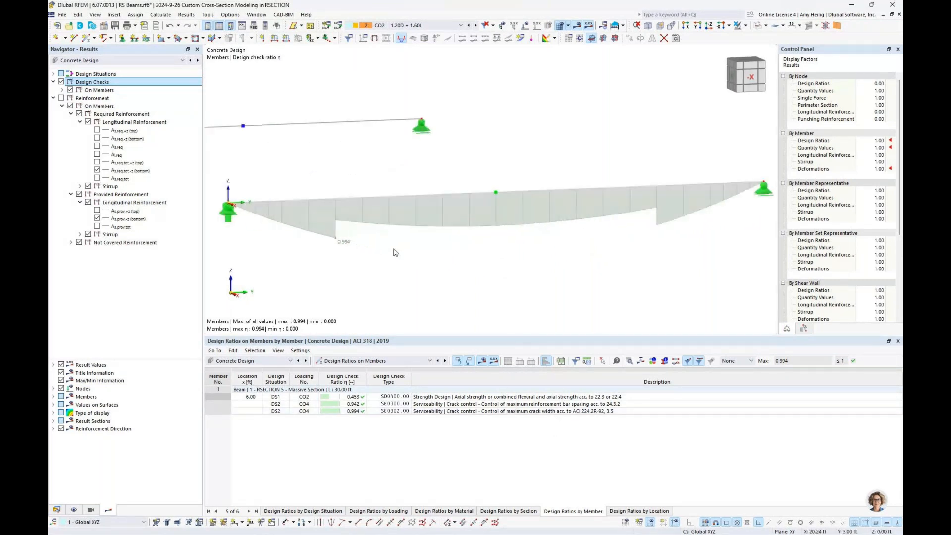
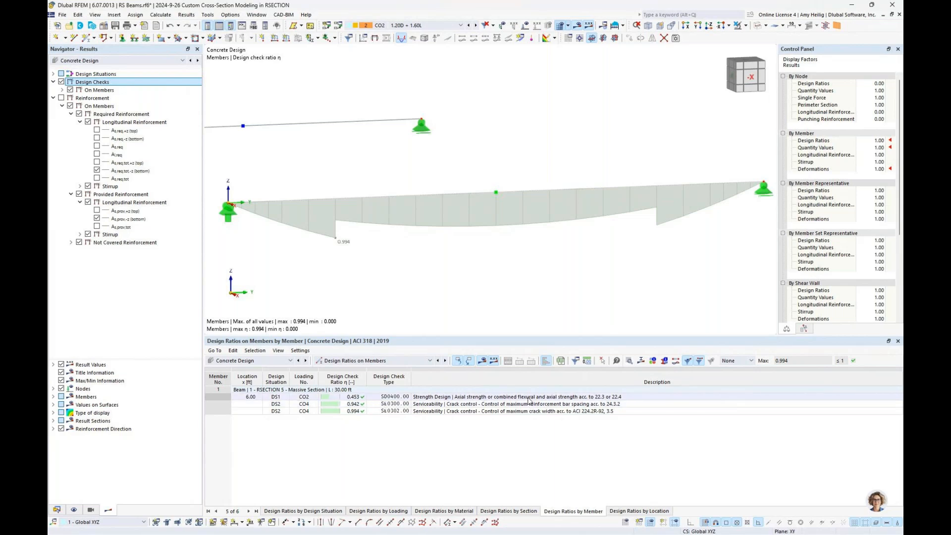
Open the details of strength design check SD0400 for axial and flexural strength, and read through its enlarged ACI 318 equations.
{"action": "left_click", "coordinate": [529, 397]}
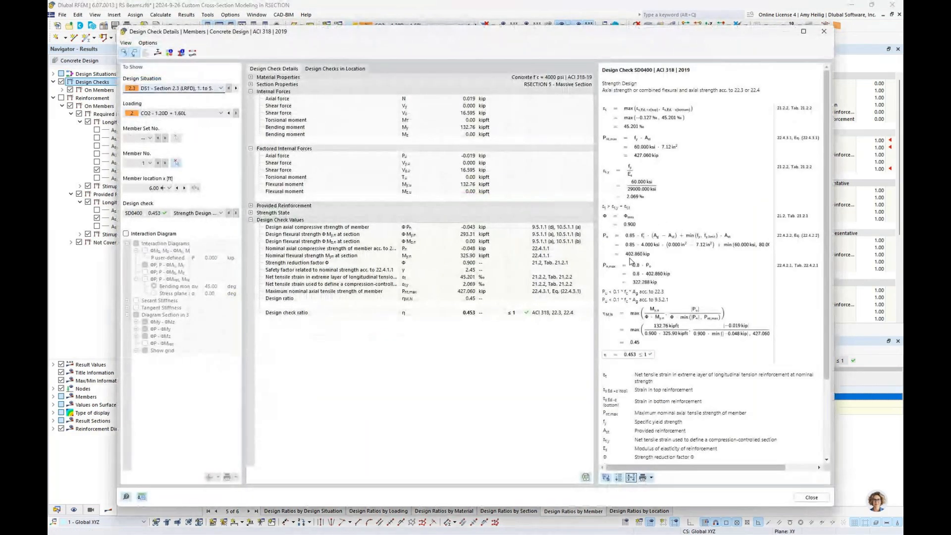
{"action": "scroll", "coordinate": [645, 147], "scroll_direction": "up", "scroll_amount": 2, "text": "ctrl"}
{"action": "scroll", "coordinate": [645, 148], "scroll_direction": "up", "scroll_amount": 1, "text": "ctrl"}
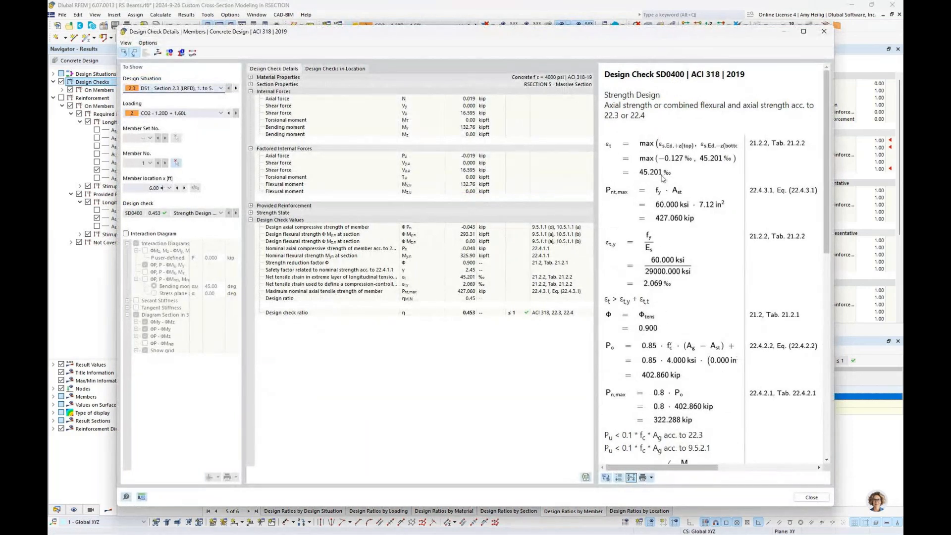
{"action": "scroll", "coordinate": [671, 211], "scroll_direction": "down", "scroll_amount": 2}
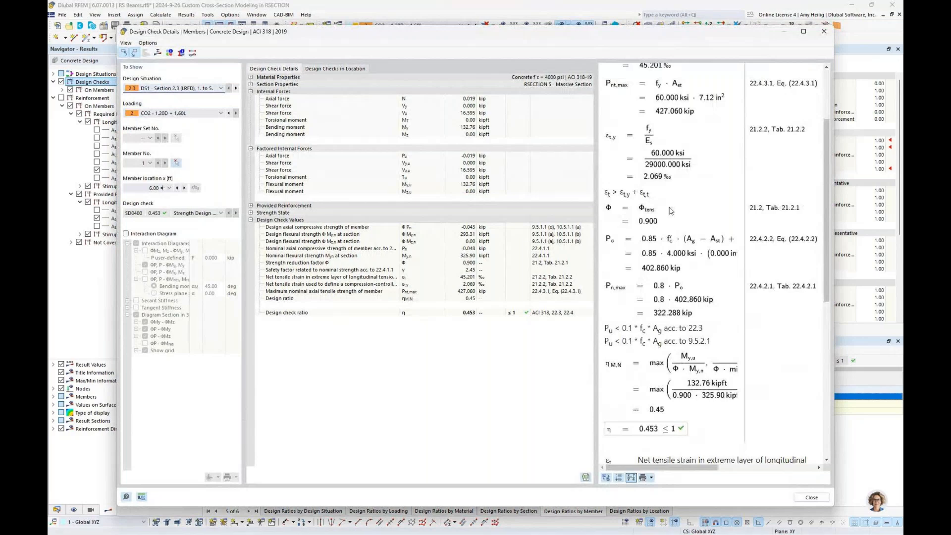
{"action": "scroll", "coordinate": [684, 311], "scroll_direction": "down", "scroll_amount": 2}
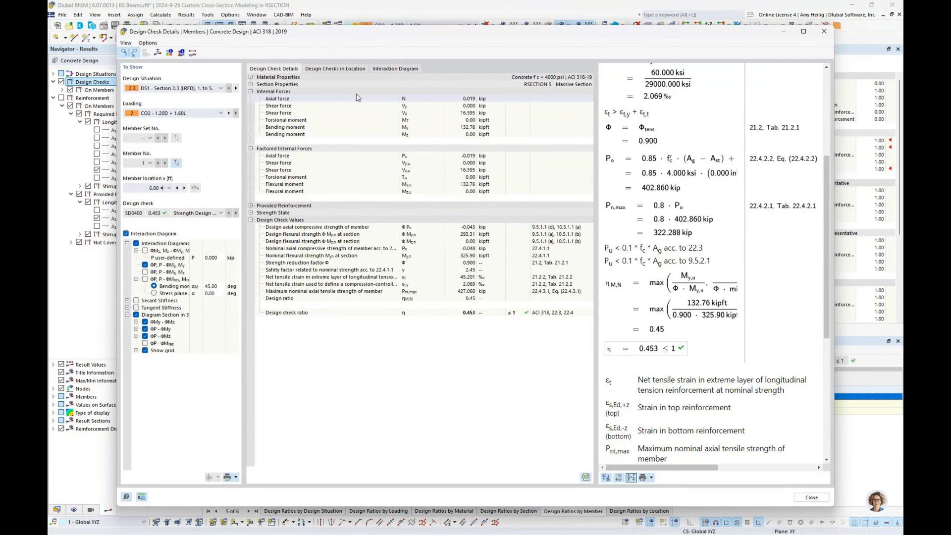
View the check's interaction diagram in 3D and the provided reinforcement stresses in the double T section, and close the details.
{"action": "left_click", "coordinate": [396, 69]}
{"action": "middle_click_drag", "start_coordinate": [694, 278], "coordinate": [768, 348]}
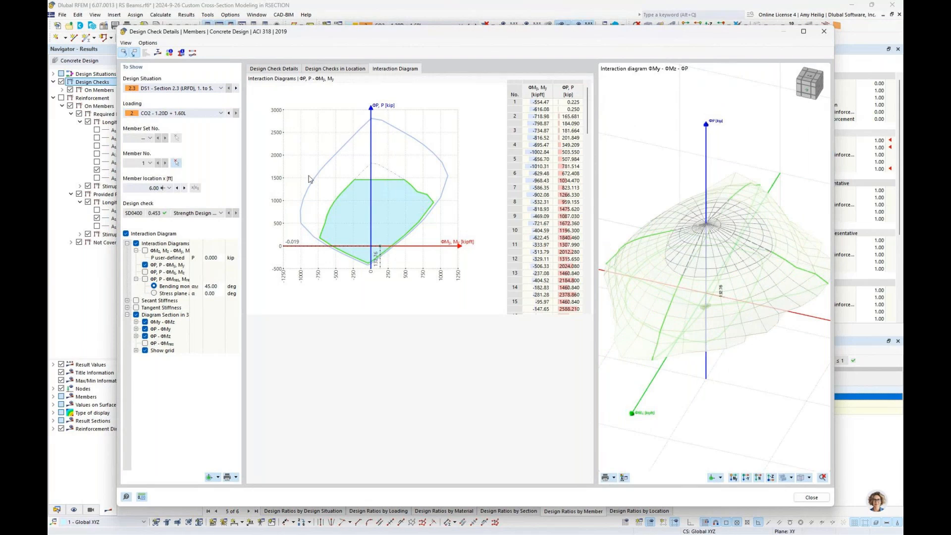
{"action": "left_click", "coordinate": [158, 53]}
{"action": "left_click", "coordinate": [281, 160]}
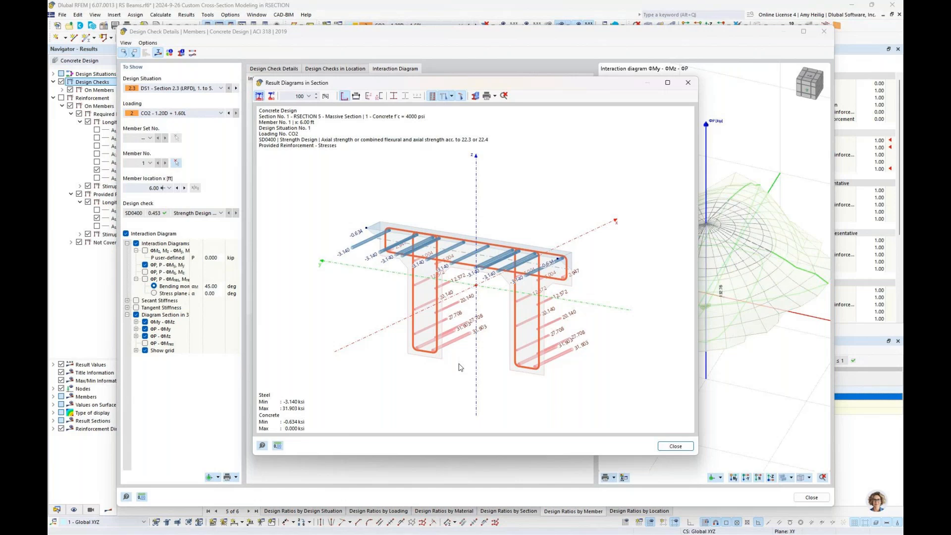
{"action": "scroll", "coordinate": [460, 367], "scroll_direction": "up", "scroll_amount": 6}
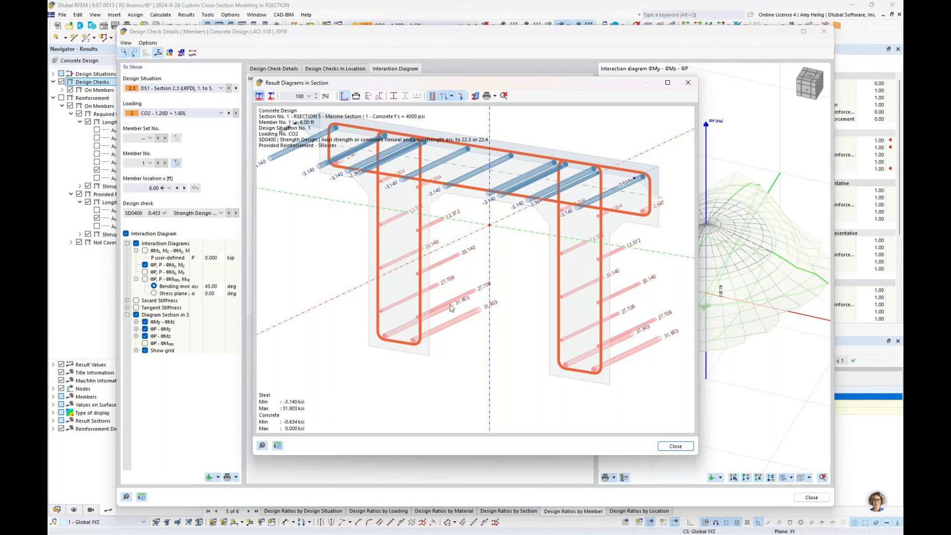
{"action": "left_click", "coordinate": [689, 85]}
{"action": "key", "text": "Escape"}
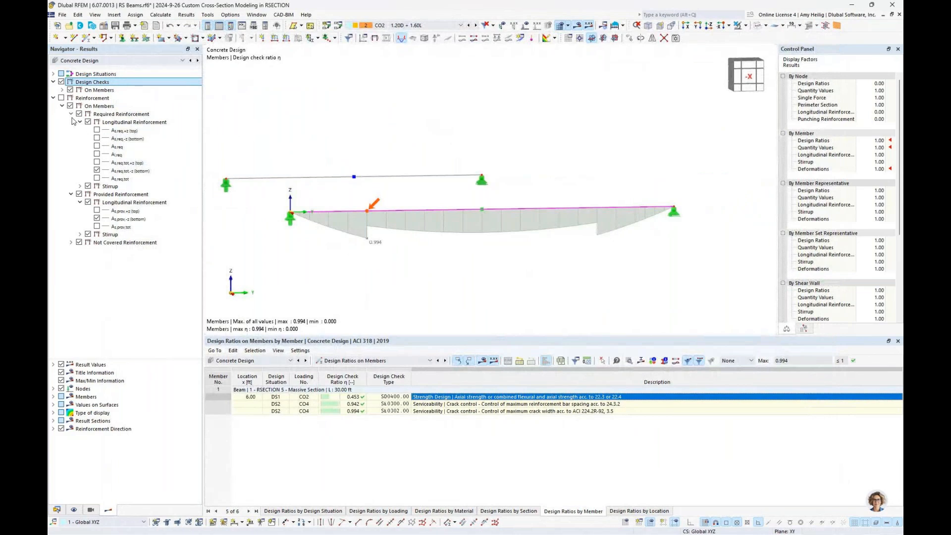
Replace the design ratios with the concrete beam's required bottom longitudinal reinforcement, and overlay the provided reinforcement for comparison.
{"action": "left_click", "coordinate": [62, 83]}
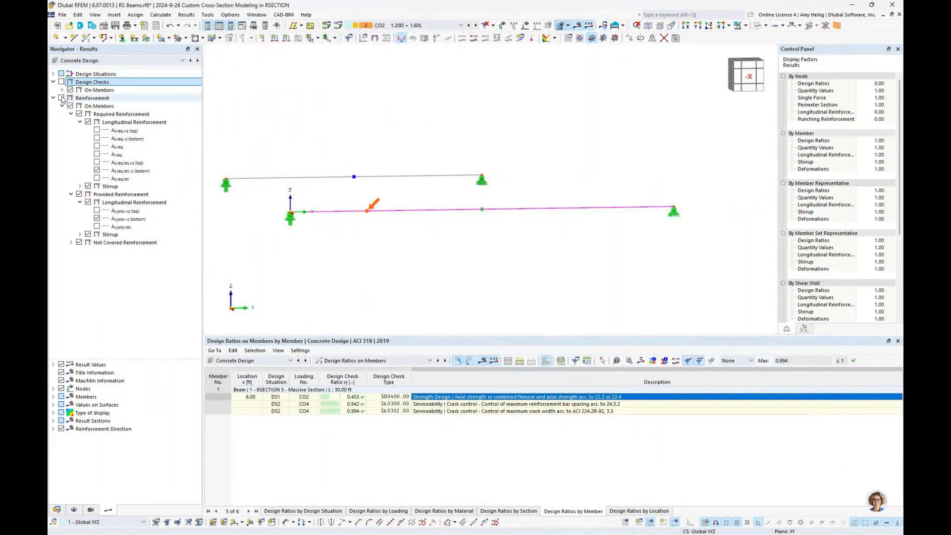
{"action": "left_click", "coordinate": [62, 98]}
{"action": "left_click", "coordinate": [79, 194]}
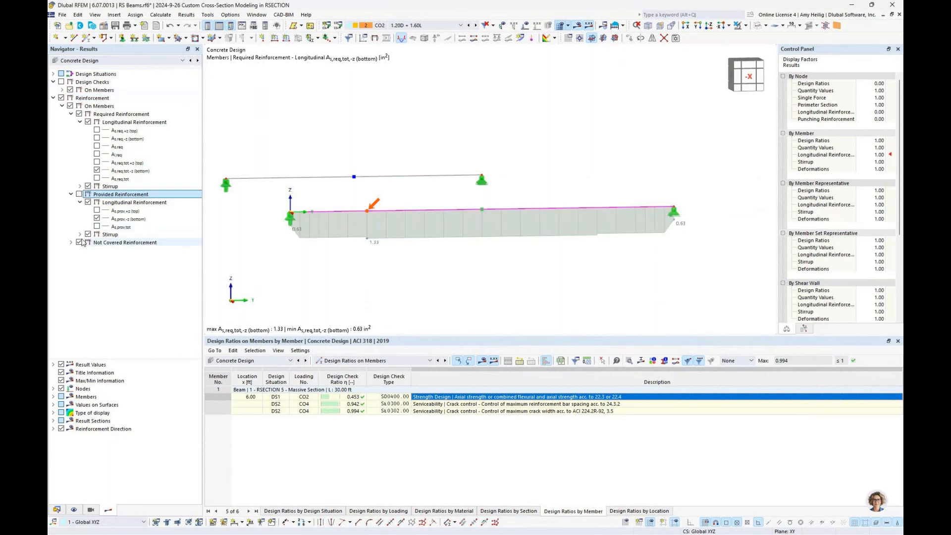
{"action": "left_click", "coordinate": [79, 243]}
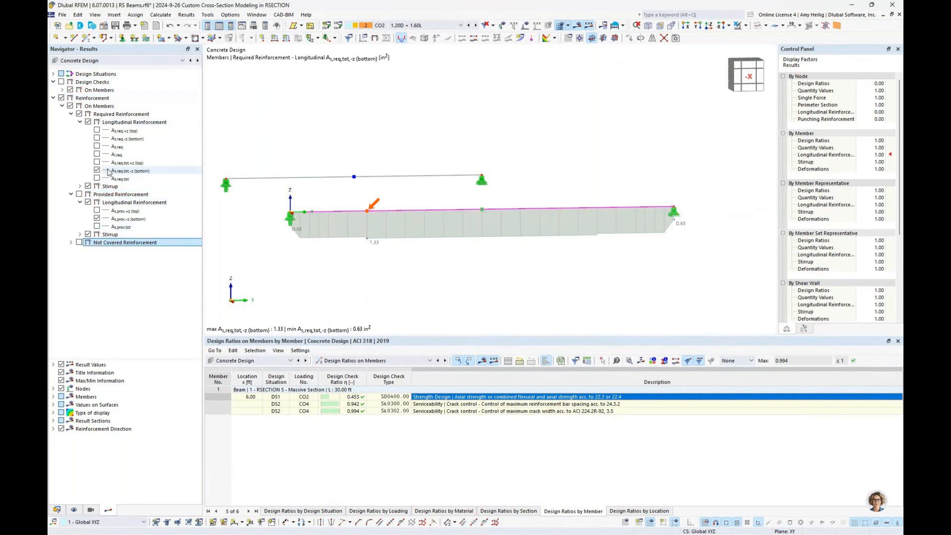
{"action": "scroll", "coordinate": [452, 231], "scroll_direction": "up", "scroll_amount": 1}
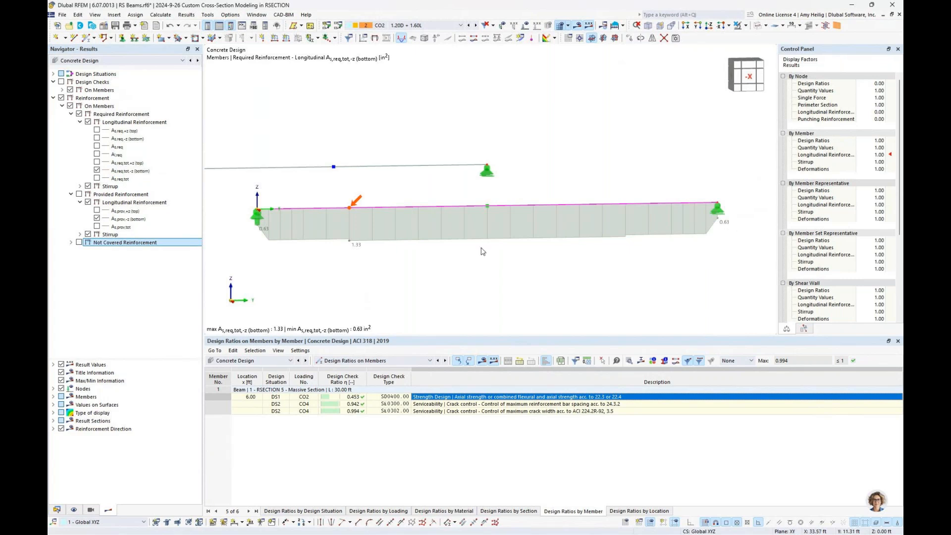
{"action": "left_click", "coordinate": [79, 194]}
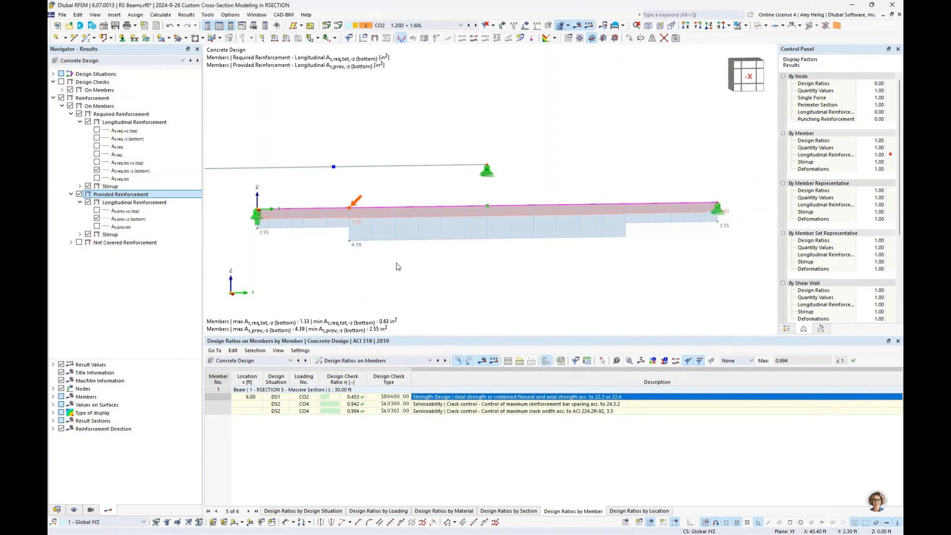
{"action": "scroll", "coordinate": [398, 267], "scroll_direction": "down", "scroll_amount": 1}
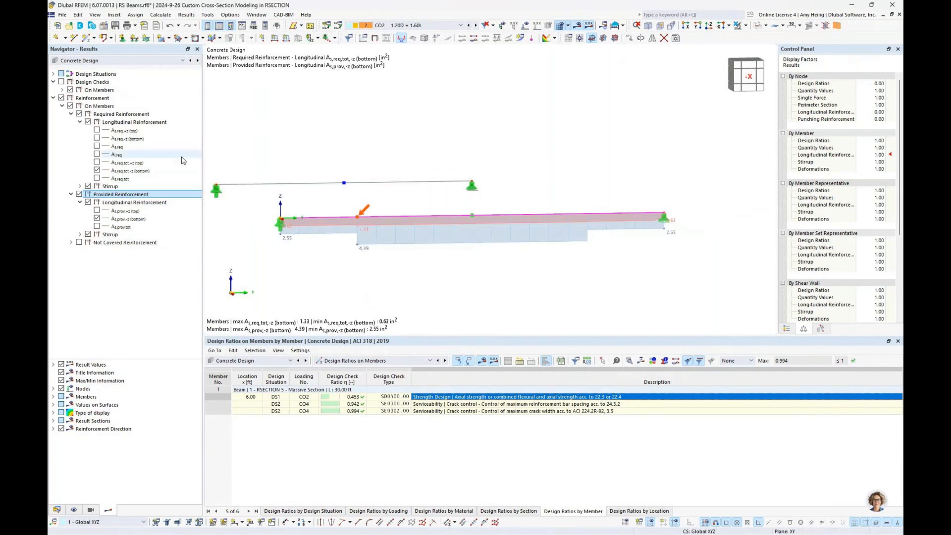
Show the aluminum beam's Aluminum Design check ratios and the mode shape of its lateral-torsional buckling check per F4.
{"action": "left_click", "coordinate": [98, 61]}
{"action": "left_click", "coordinate": [97, 82]}
{"action": "middle_click_drag", "start_coordinate": [363, 256], "coordinate": [443, 250], "text": "ctrl"}
{"action": "scroll", "coordinate": [444, 250], "scroll_direction": "up", "scroll_amount": 2}
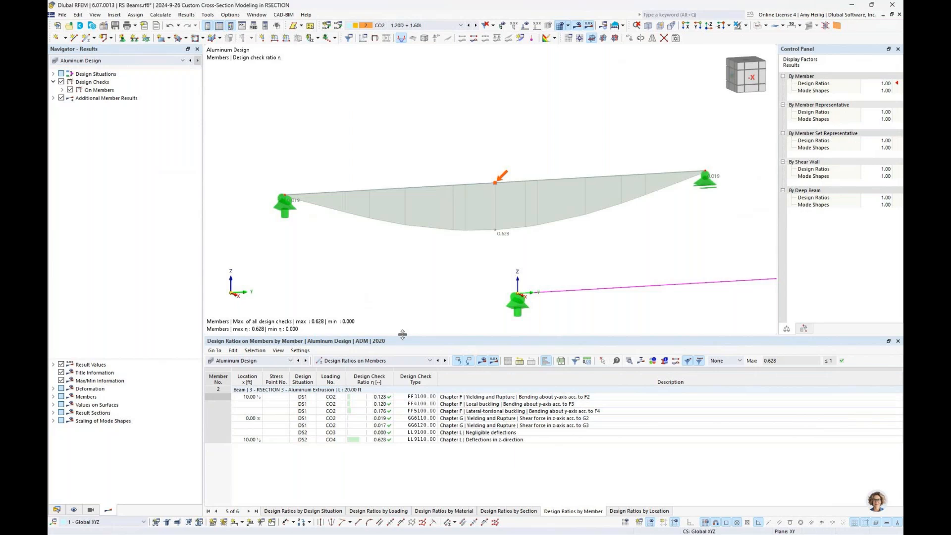
{"action": "left_click", "coordinate": [499, 416]}
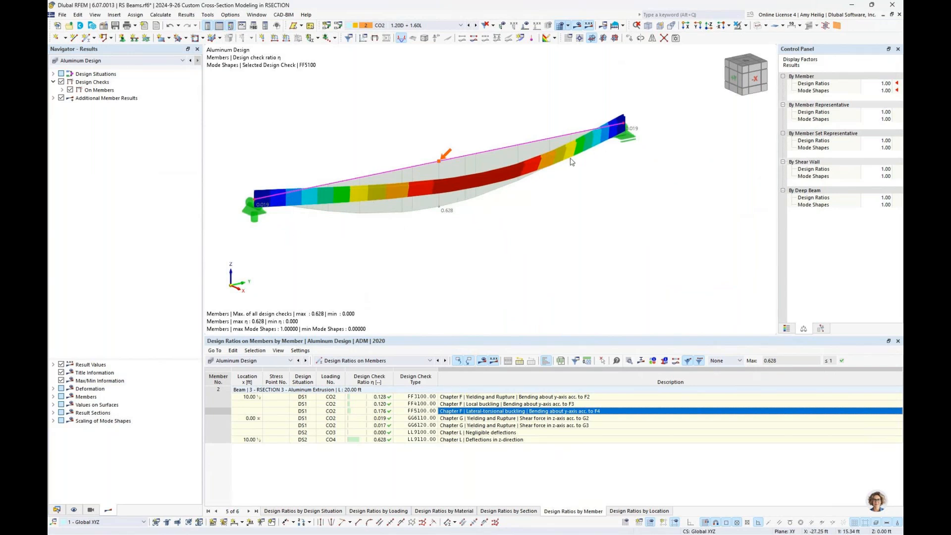
{"action": "middle_click_drag", "start_coordinate": [454, 203], "coordinate": [506, 250]}
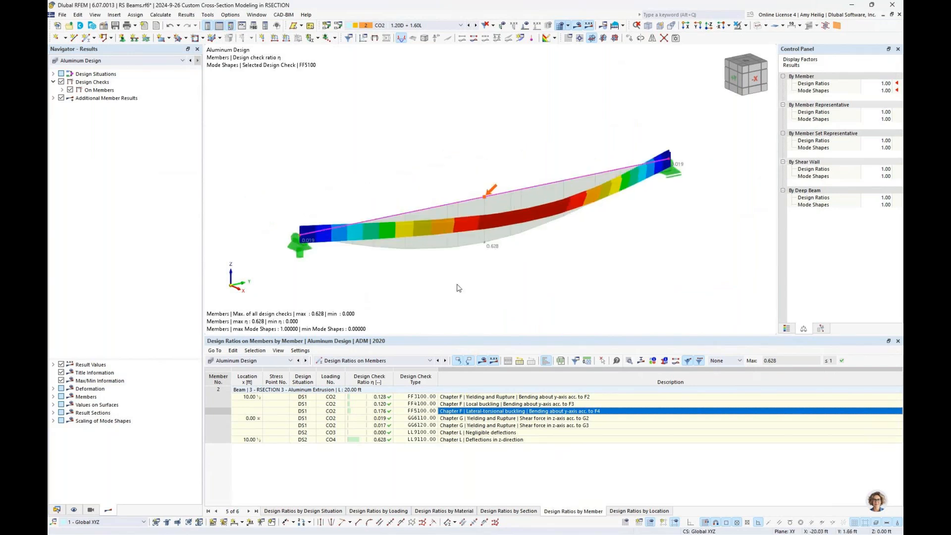
Open the details of local buckling check FF4100 per F3, enlarge its equations, and expand the section classification of elements 2 and 3.
{"action": "left_click", "coordinate": [515, 404]}
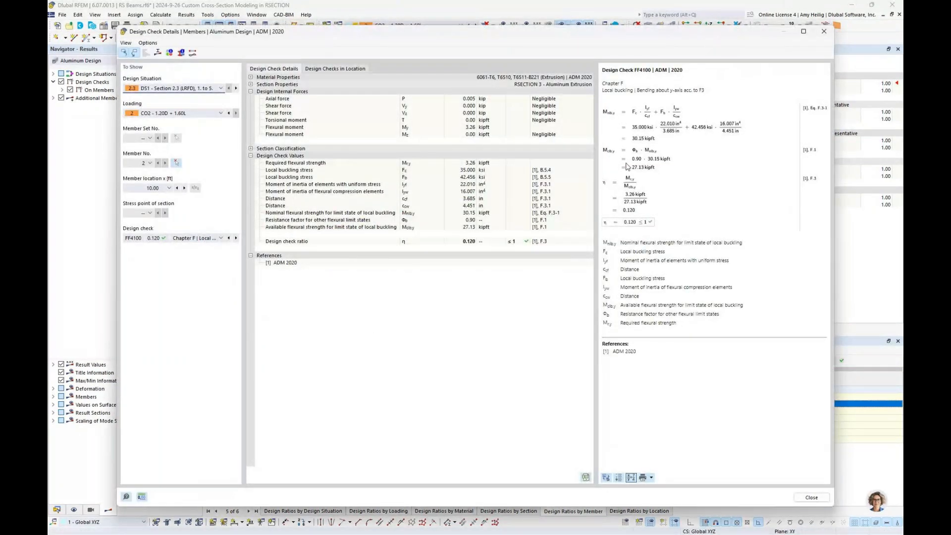
{"action": "scroll", "coordinate": [627, 166], "scroll_direction": "up", "scroll_amount": 3, "text": "ctrl"}
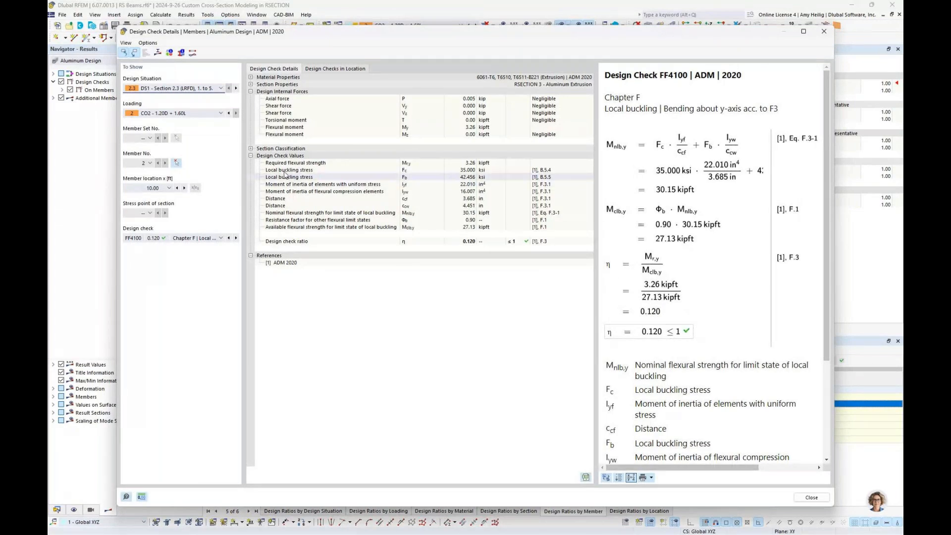
{"action": "left_click", "coordinate": [250, 148]}
{"action": "left_click", "coordinate": [259, 155]}
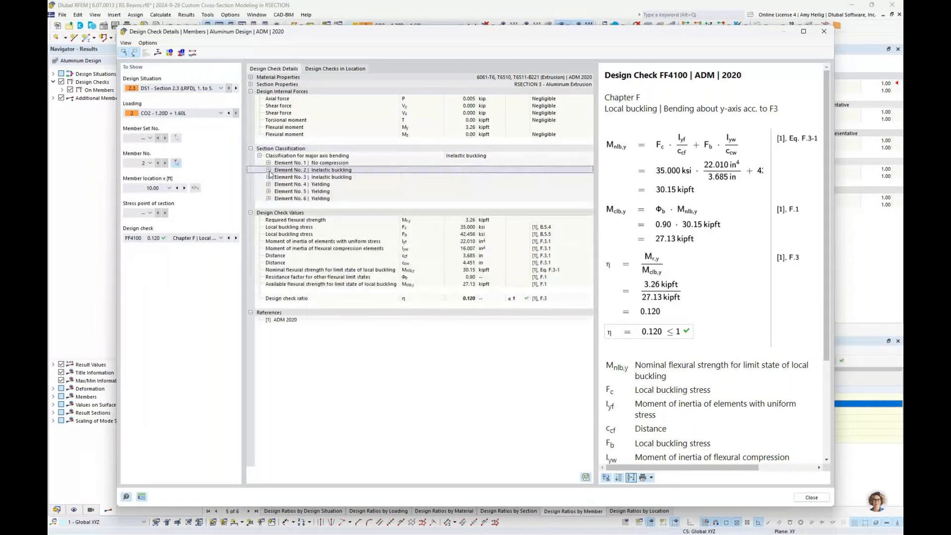
{"action": "left_click", "coordinate": [268, 170]}
{"action": "left_click", "coordinate": [268, 306]}
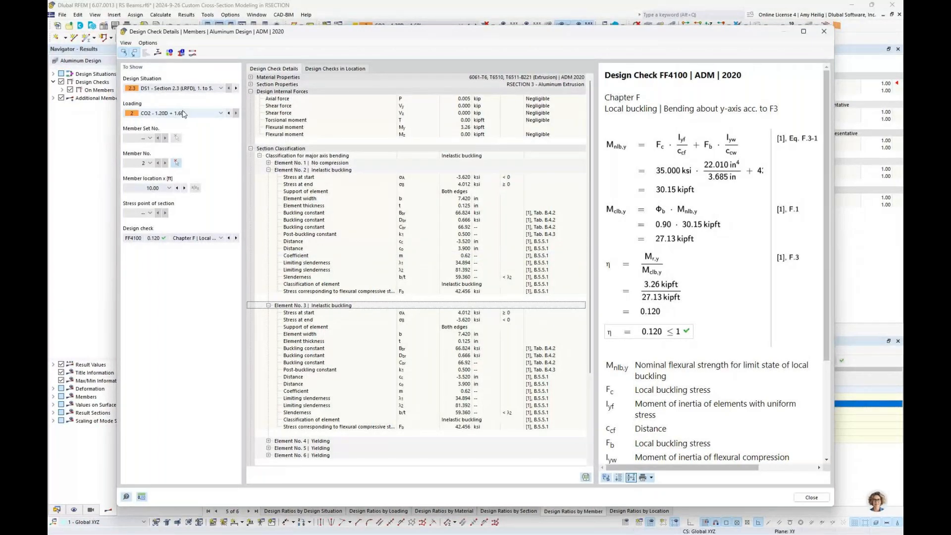
View the von Mises equivalent stress diagram in the aluminum extrusion section, and close the diagram and the check details.
{"action": "left_click", "coordinate": [157, 52]}
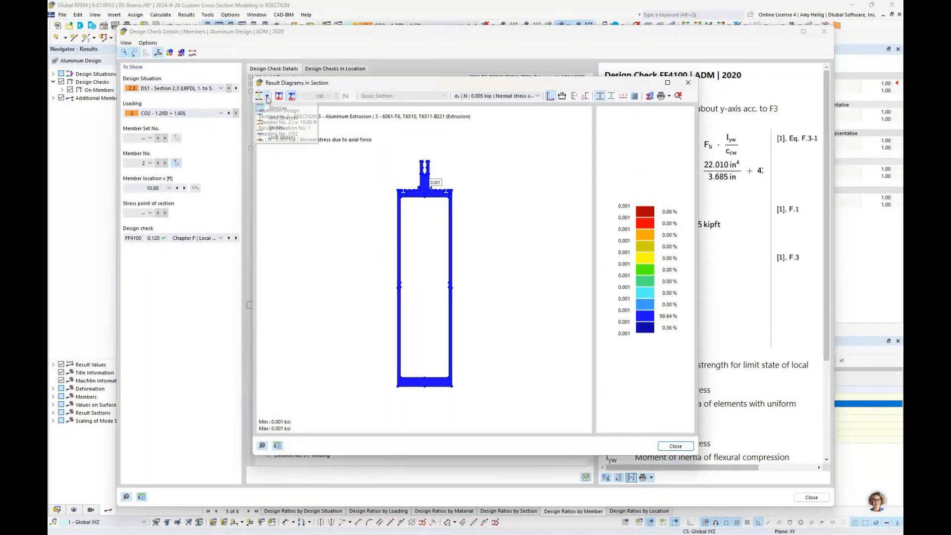
{"action": "left_click", "coordinate": [488, 96]}
{"action": "left_click", "coordinate": [490, 132]}
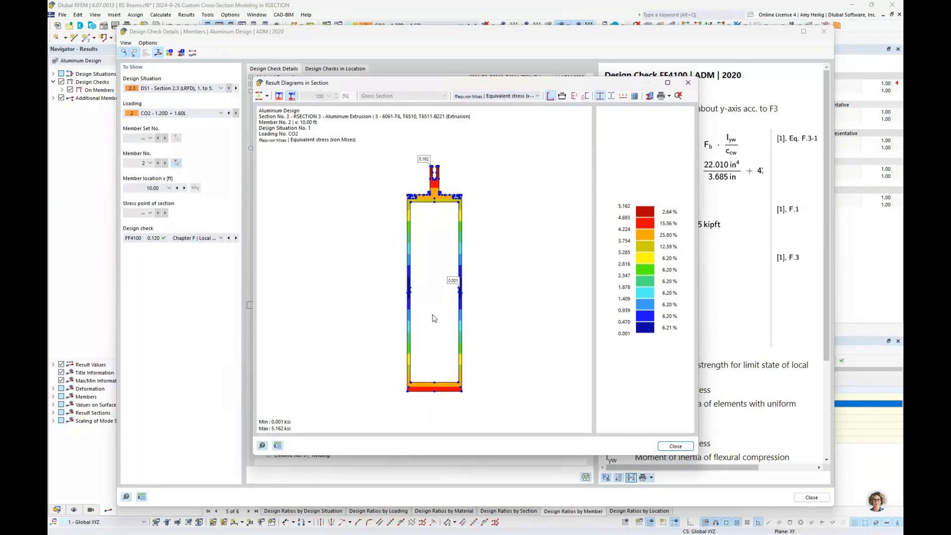
{"action": "scroll", "coordinate": [433, 317], "scroll_direction": "up", "scroll_amount": 1}
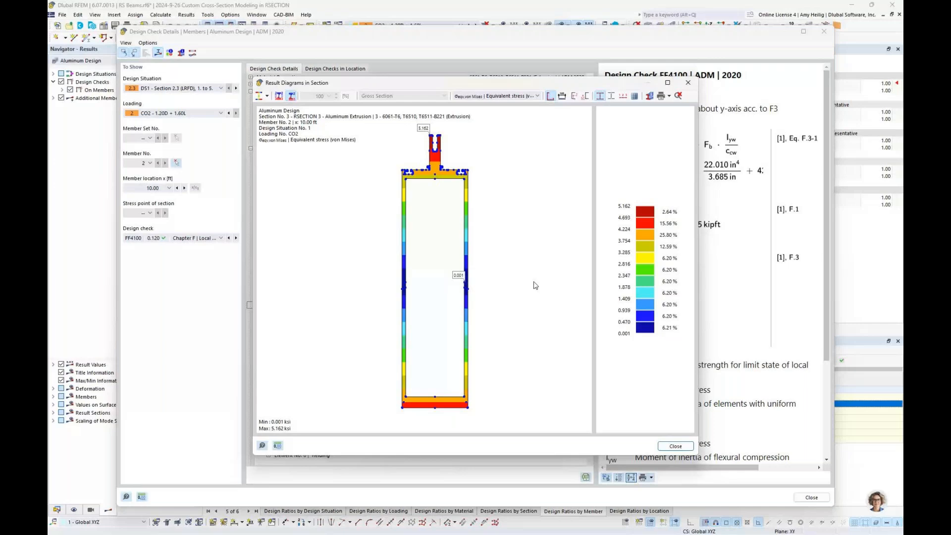
{"action": "key", "text": "Escape"}
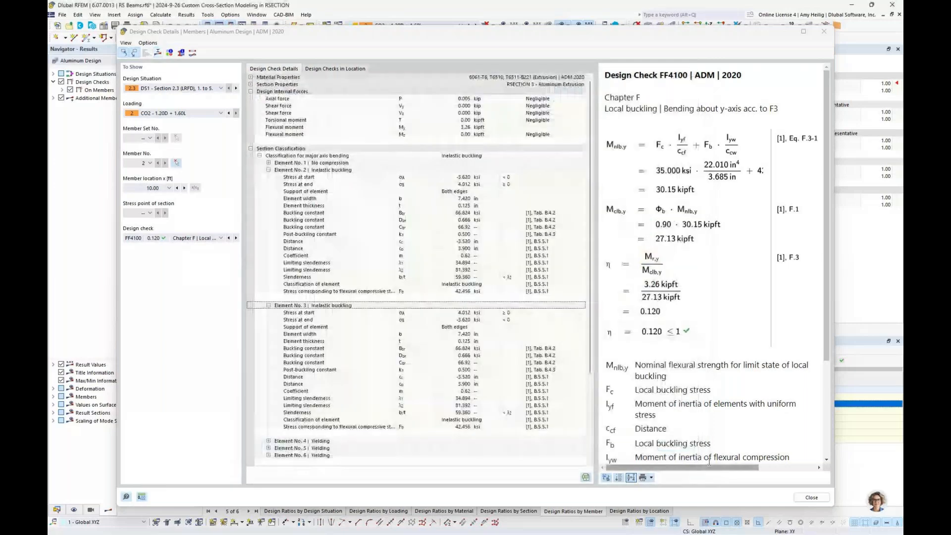
{"action": "key", "text": "Escape"}
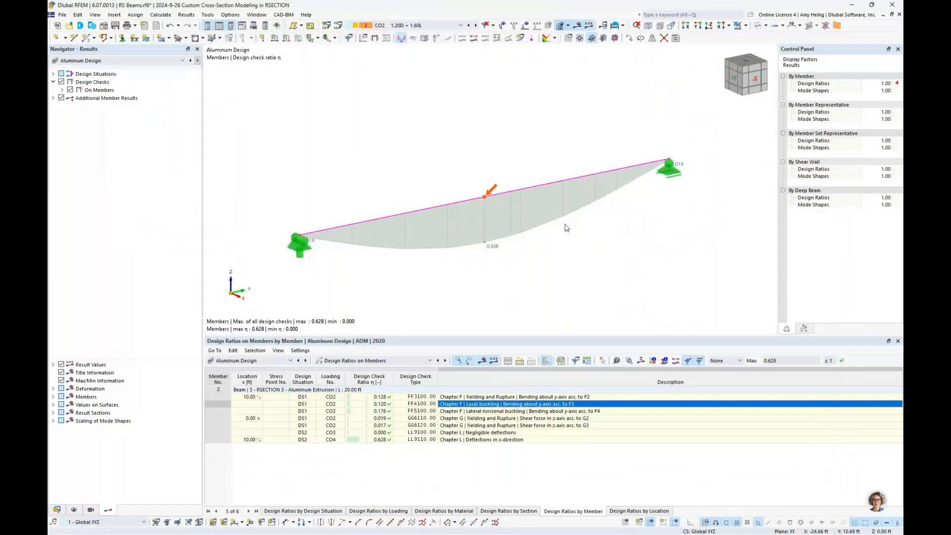
Switch to the PowerPoint slide show of the RSECTION webinar.
{"action": "key", "text": "super+Tab"}
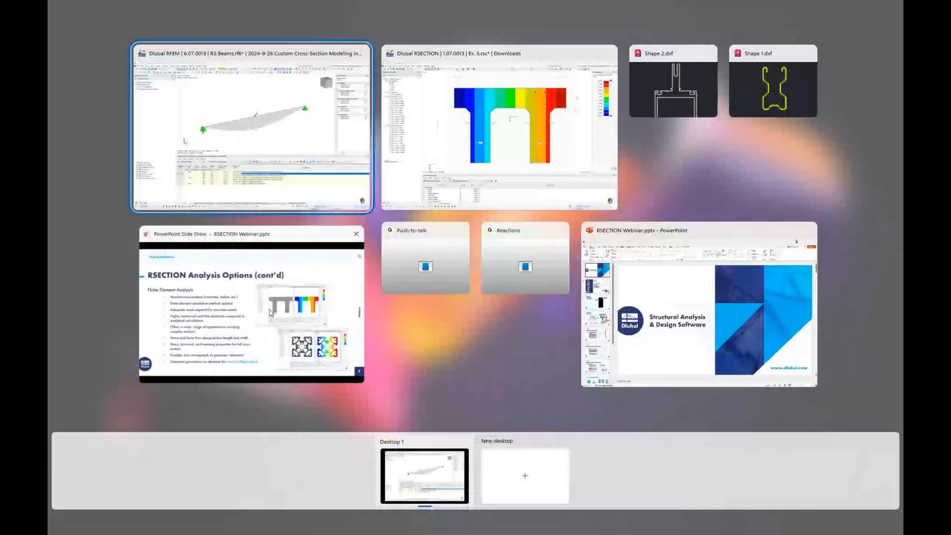
{"action": "left_click", "coordinate": [271, 312]}
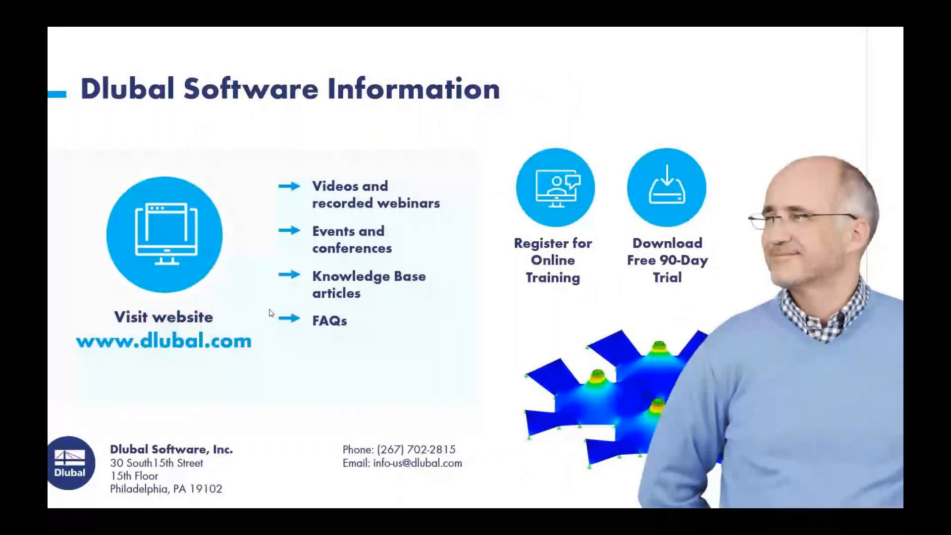